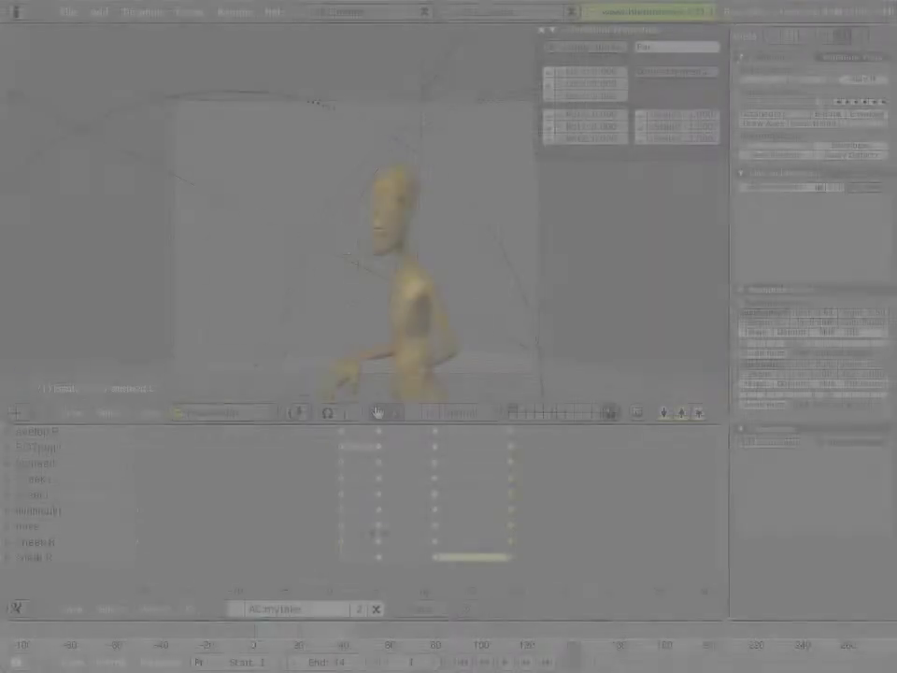
Scrub the opening frames of the take and review the animation playback in a maximized 3D view
drag(383, 533, 348, 534)
mouse_move(347, 535)
mouse_down()
mouse_move(480, 541)
mouse_move(333, 537)
mouse_move(350, 534)
mouse_up()
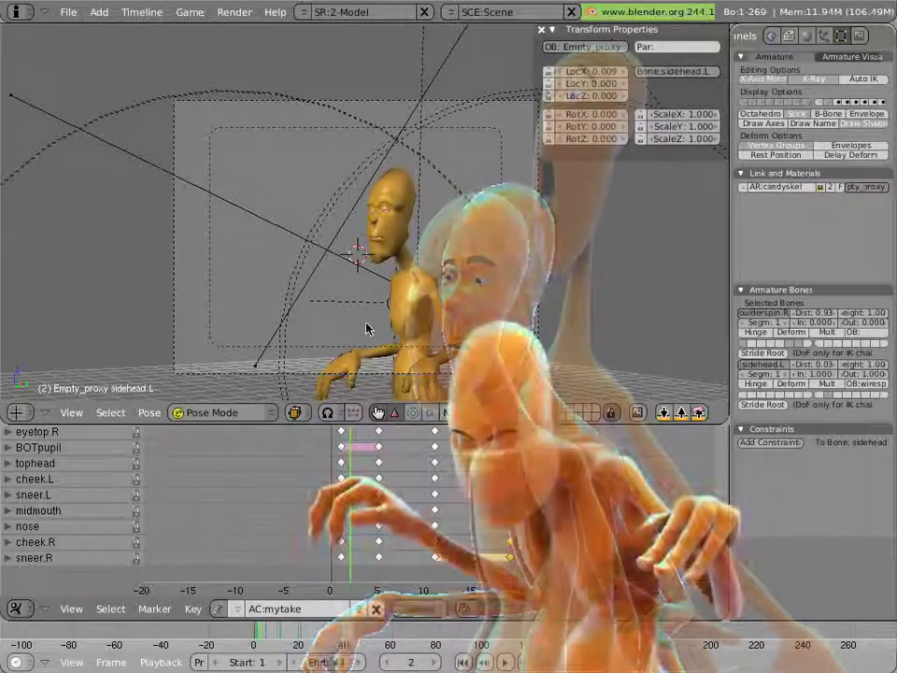
mouse_move(392, 280)
shift+middle_down()
mouse_move(432, 234)
mouse_move(456, 221)
mouse_move(399, 261)
mouse_move(401, 286)
shift+middle_up()
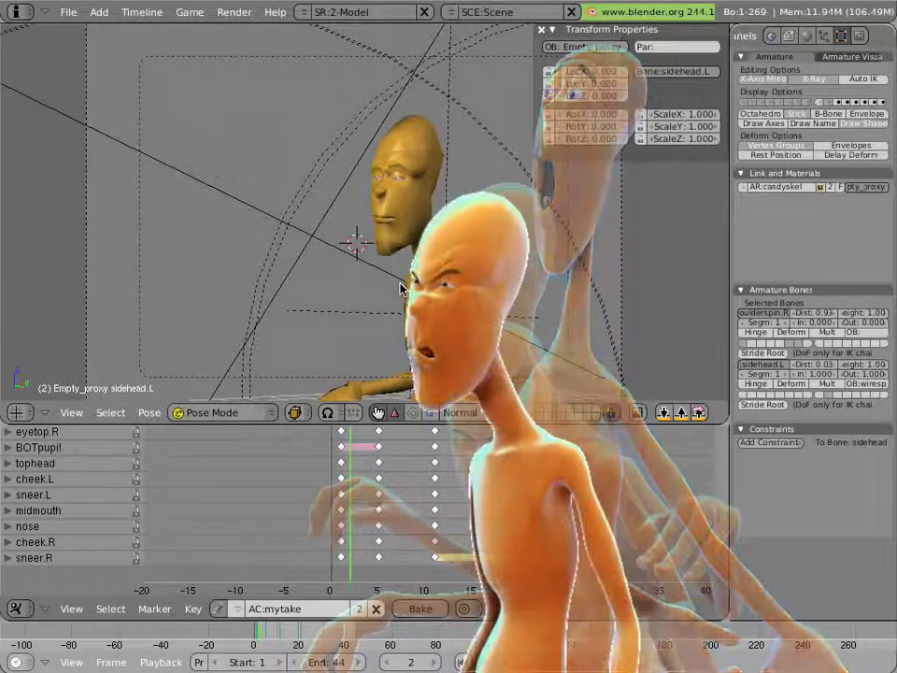
key(ctrl+Up)
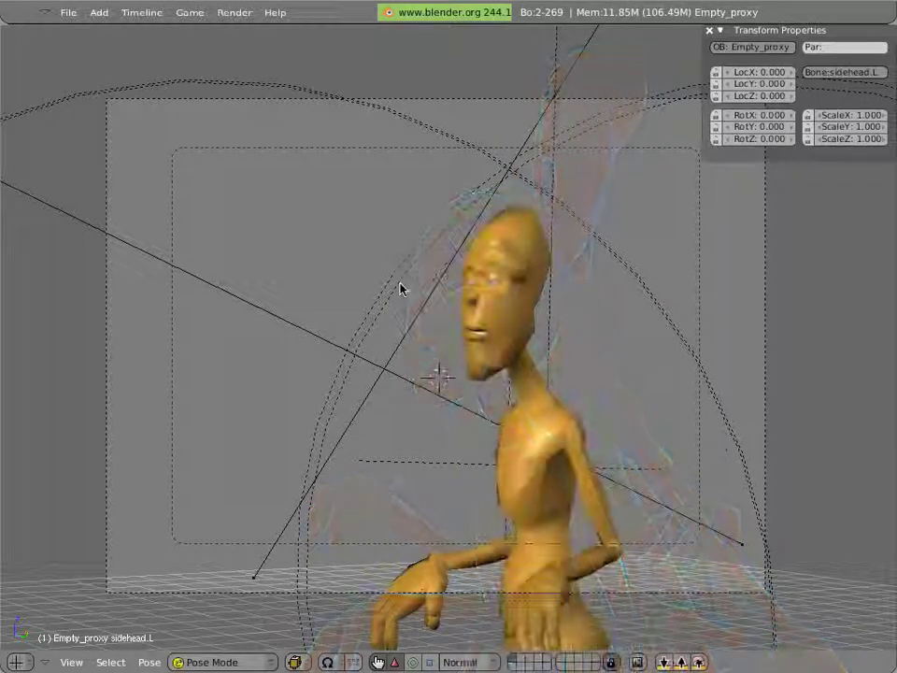
key(alt+a)
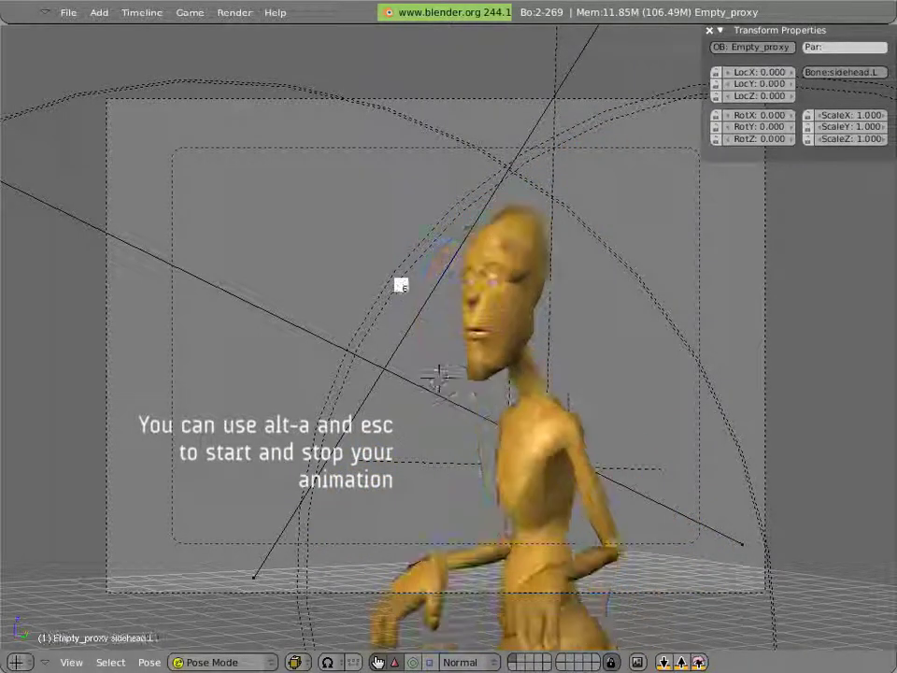
key(Escape)
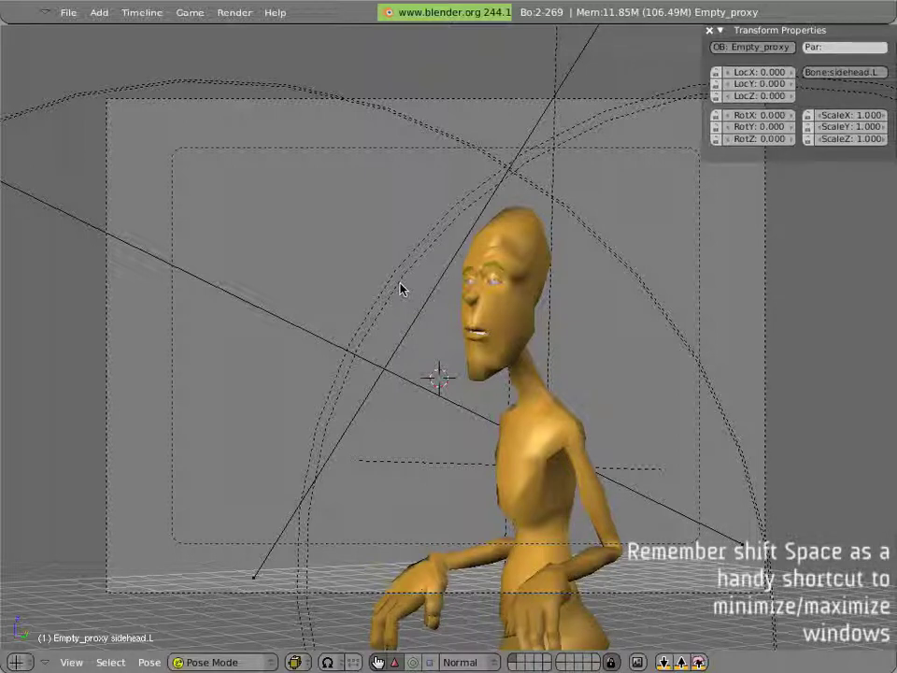
key(shift+space)
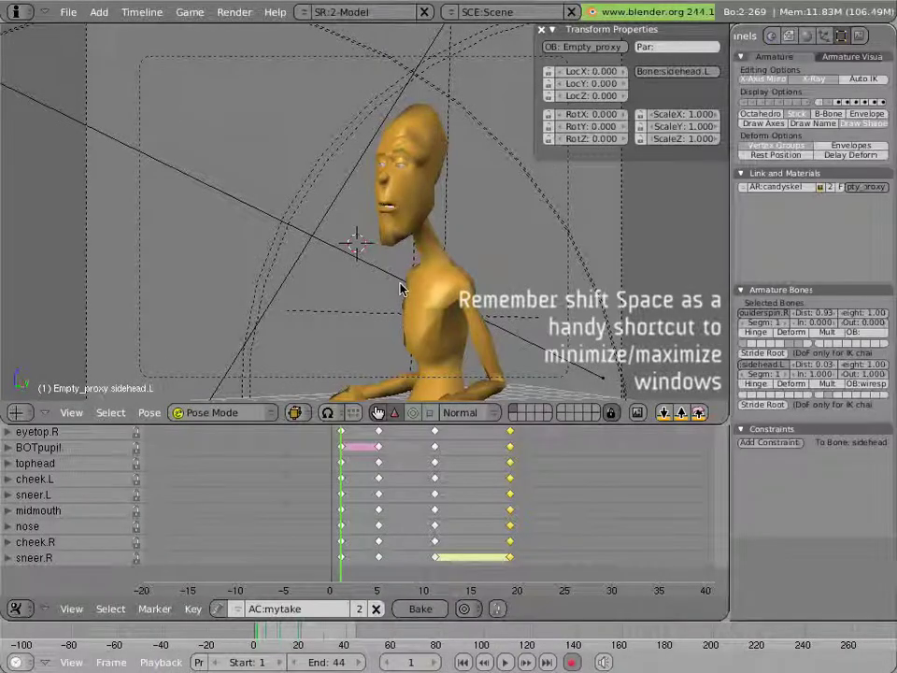
Play the take repeatedly with all editors updating together to examine the timing between the key poses
key(shift+alt+a)
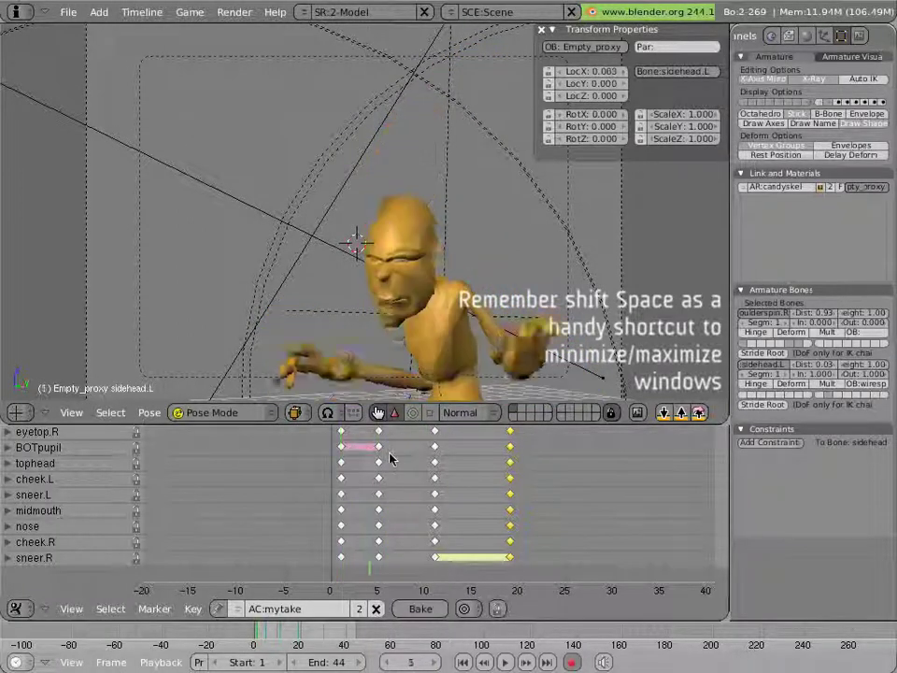
key(Escape)
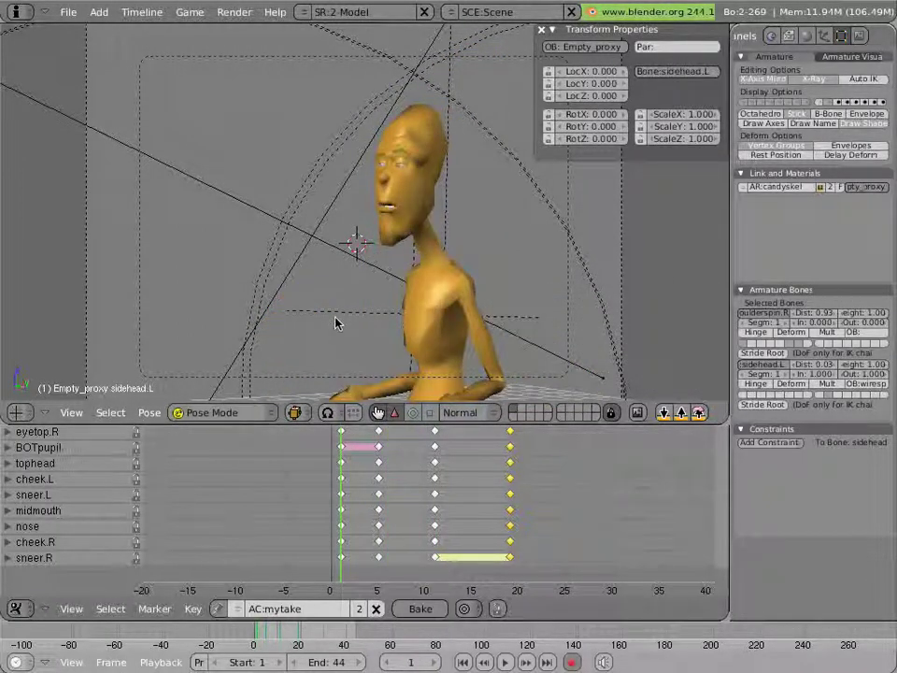
key(shift+alt+a)
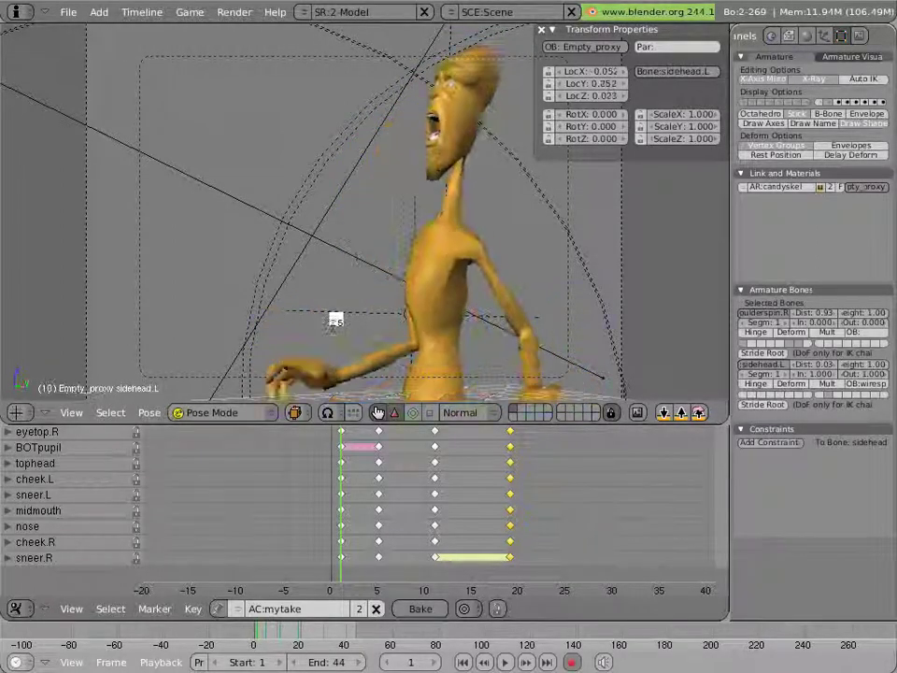
key(Escape)
key(shift+alt+a)
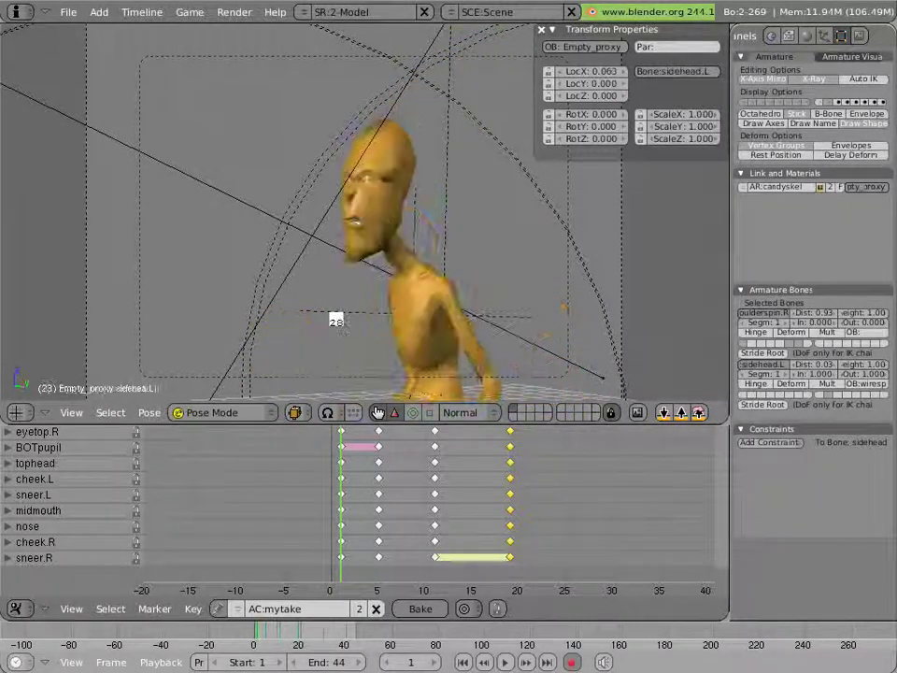
key(Escape)
key(shift+alt+a)
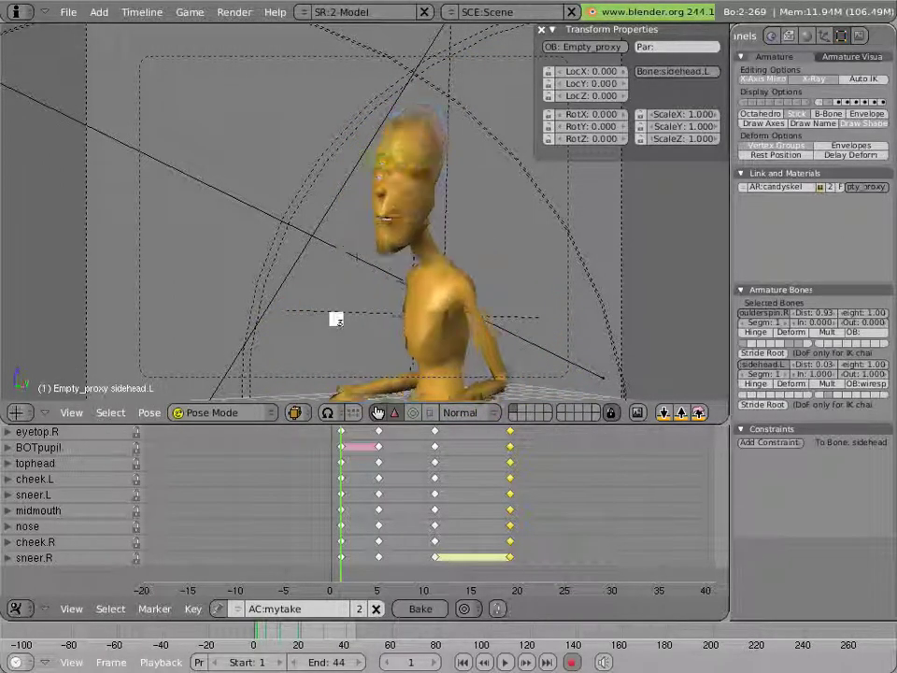
key(Escape)
Duplicate all the frame 5 keys in the mytake action and place the copies one frame later, at frame 6
mouse_move(356, 449)
mouse_down()
mouse_move(449, 449)
mouse_move(366, 446)
mouse_up()
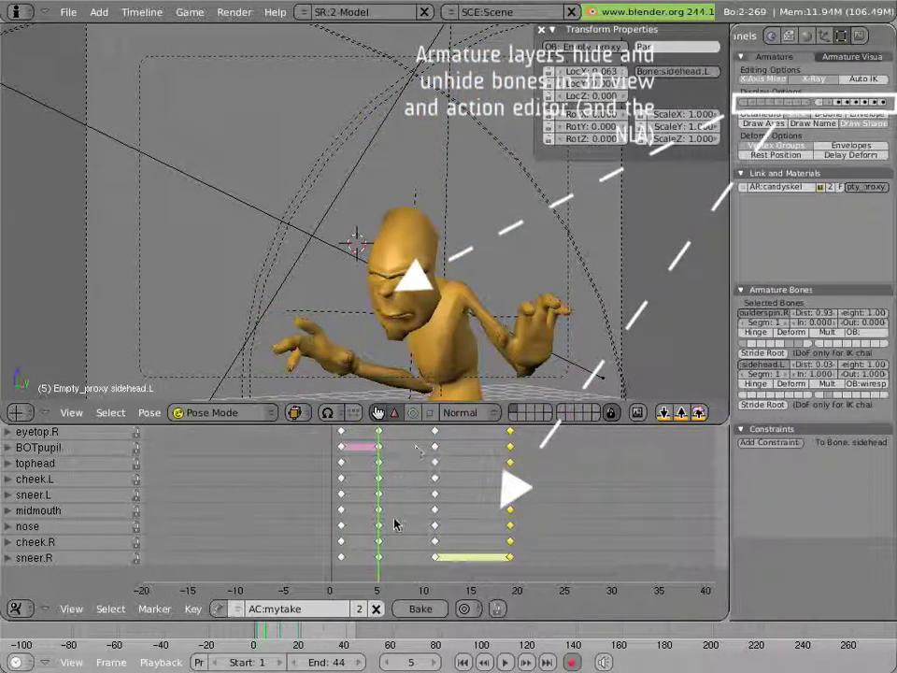
right_click(379, 590)
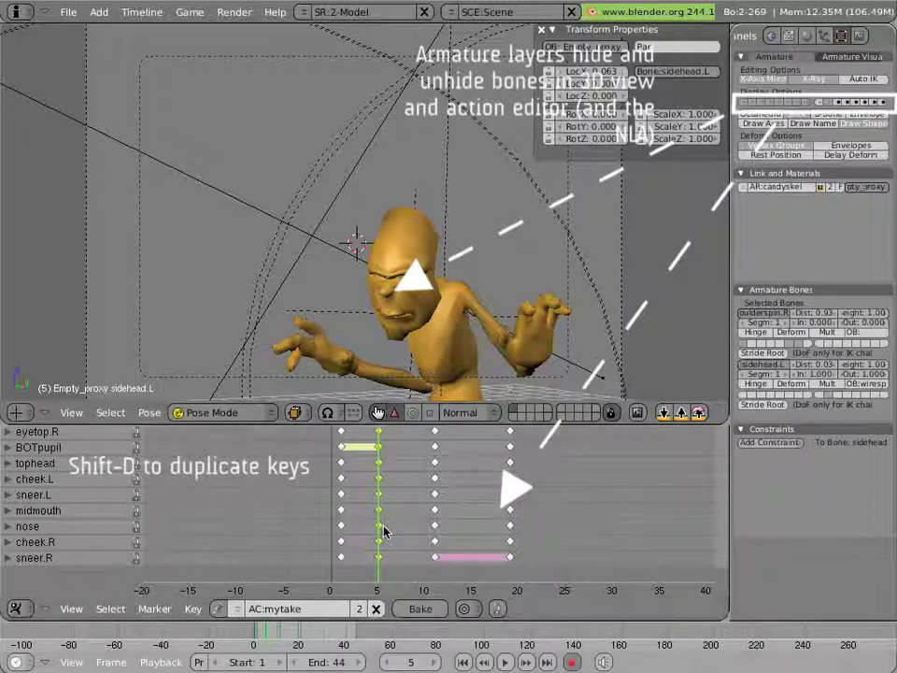
key(shift+d)
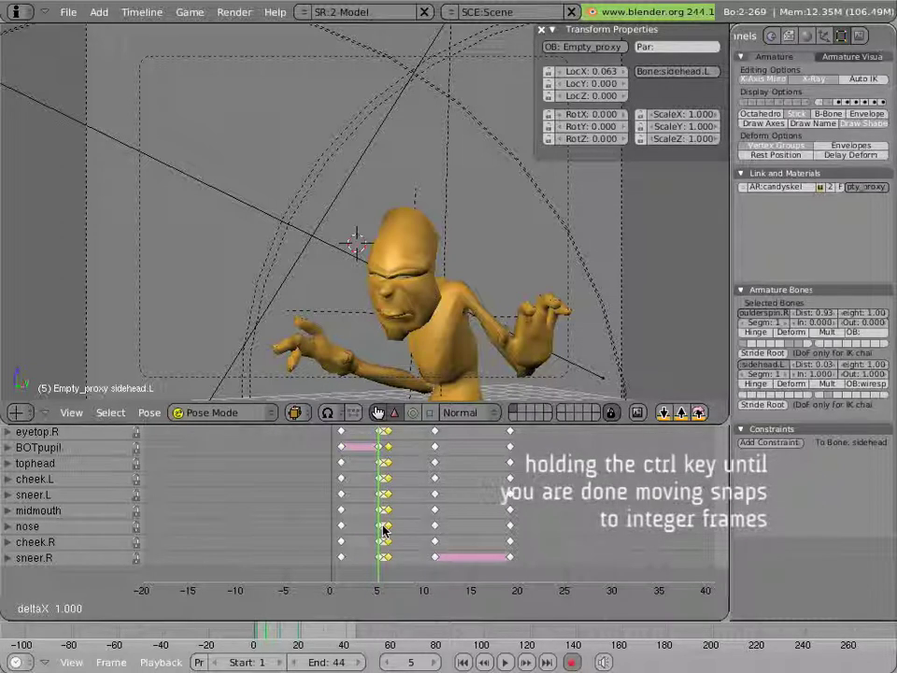
click(386, 530)
Play the animation in a maximized 3D view to check how the held squash pose reads
key(alt+a)
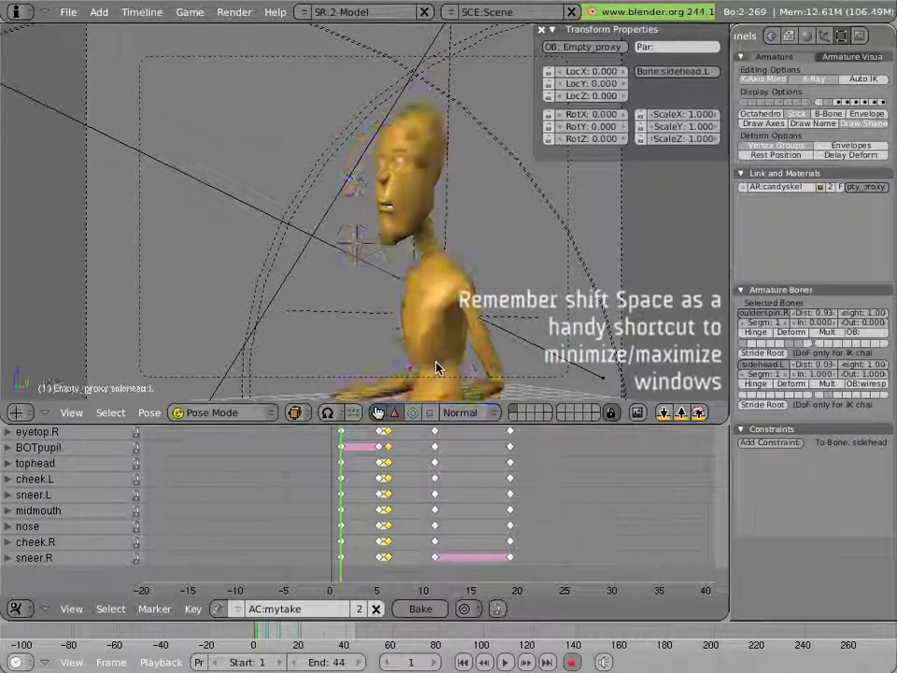
key(shift+space)
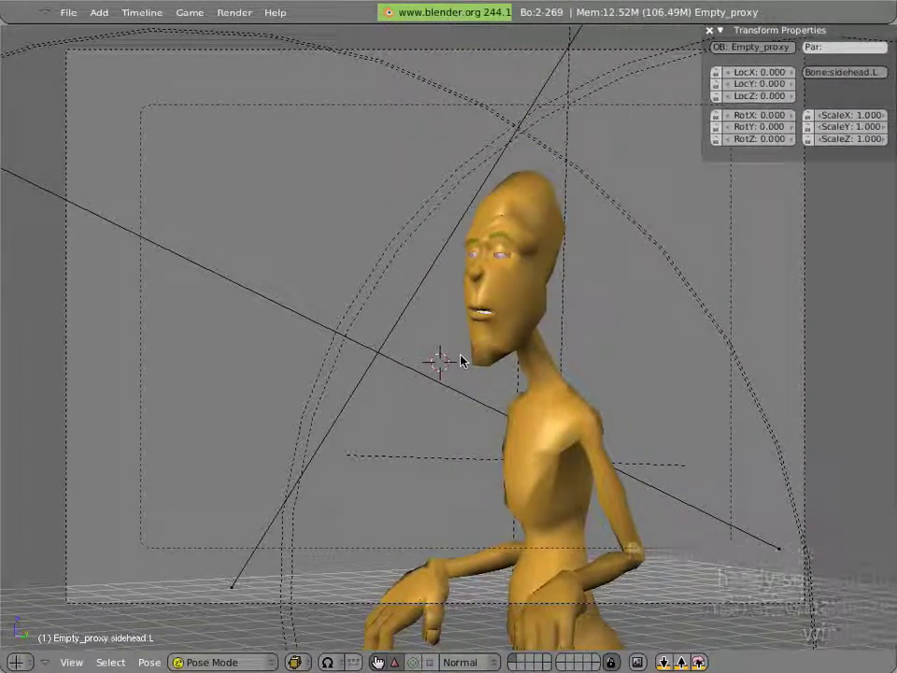
key(Escape)
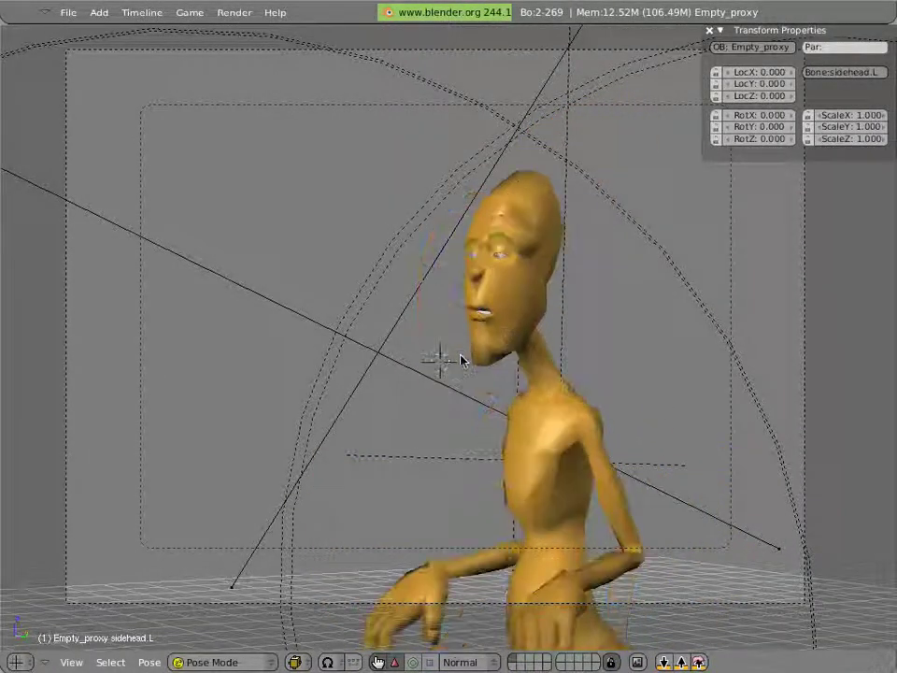
key(alt+a)
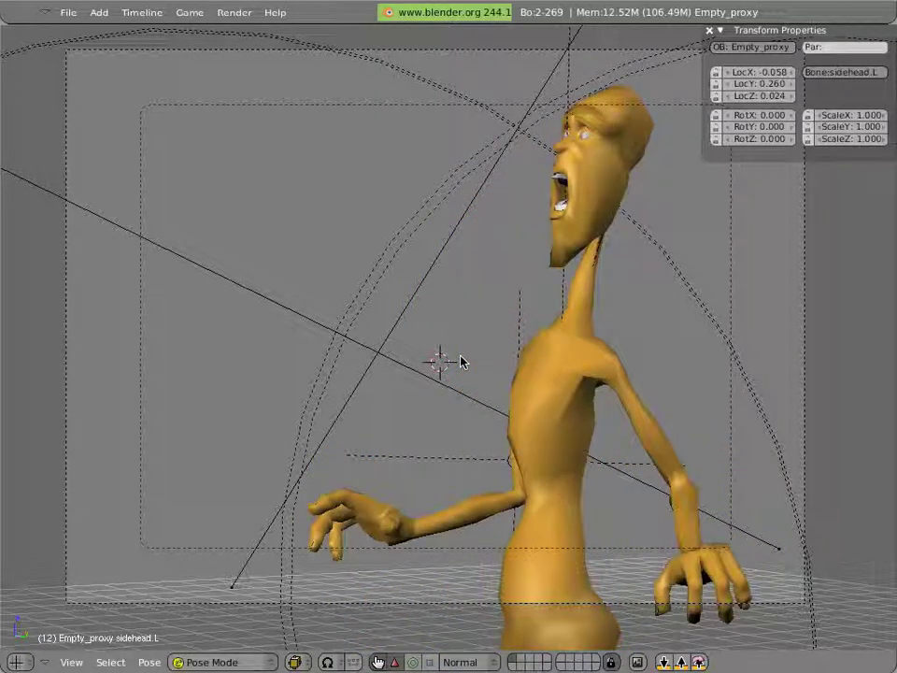
key(Escape)
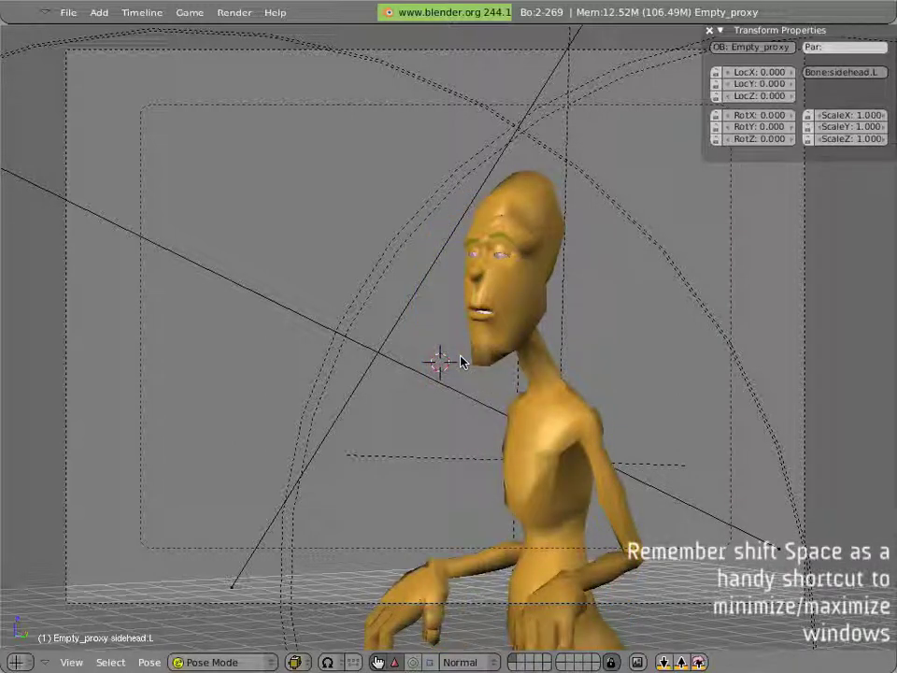
key(shift+space)
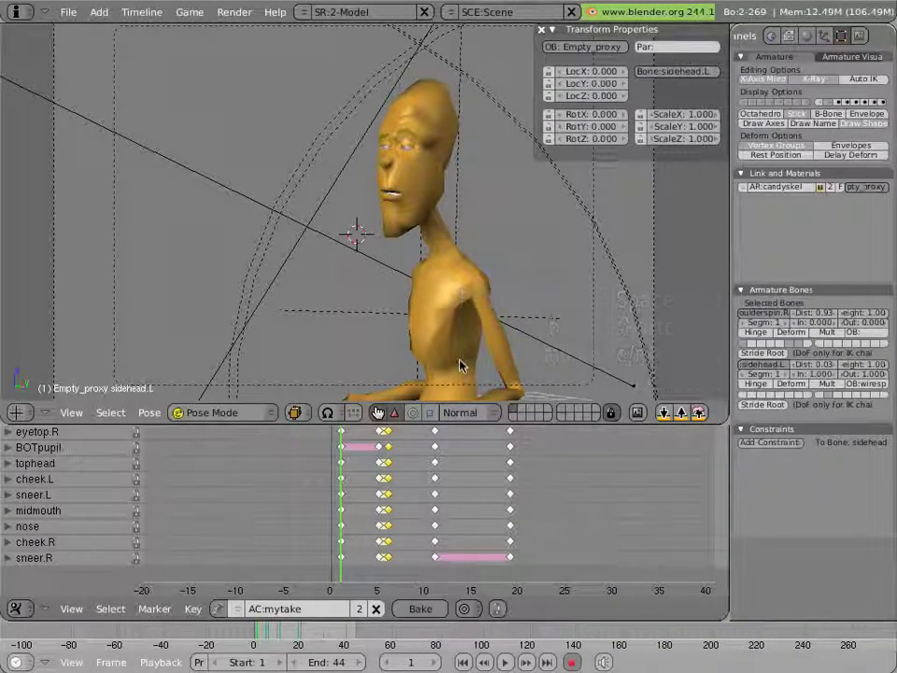
Switch the armature to its body bone layer and show those control bones in the 3D view
middle_drag(440, 364, 461, 258)
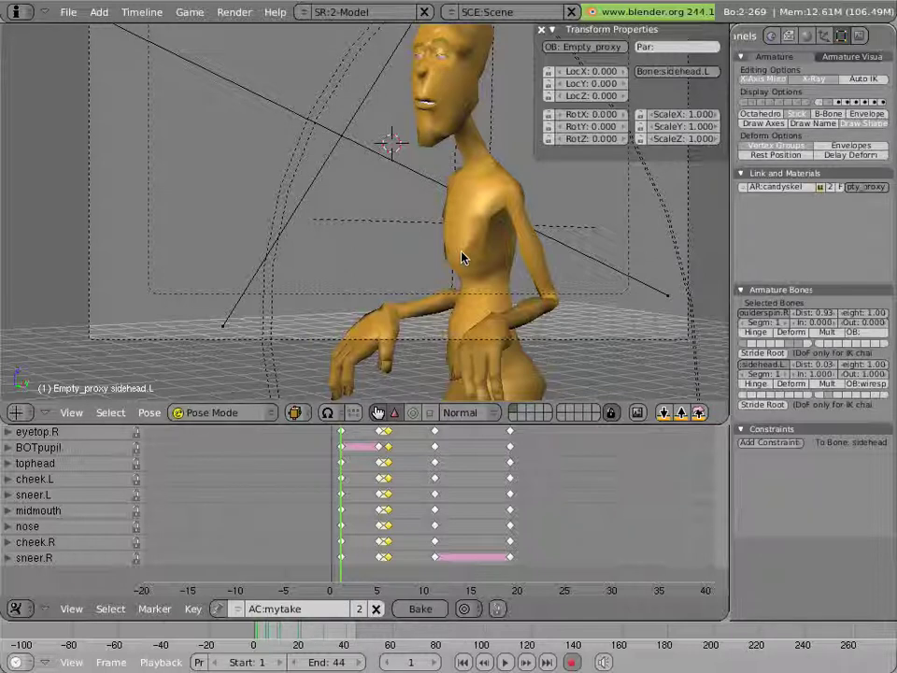
click(745, 104)
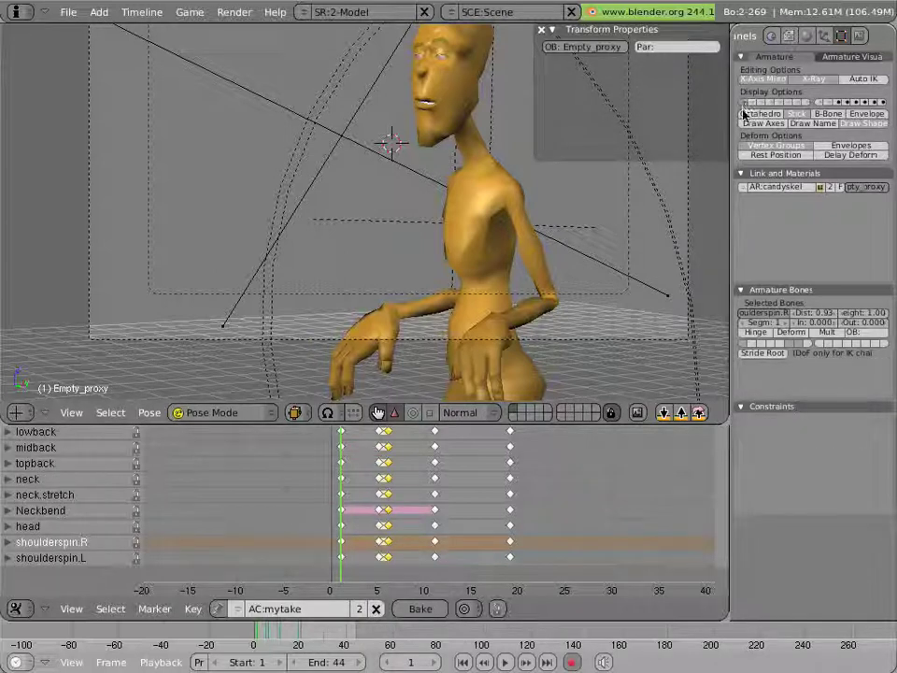
click(516, 417)
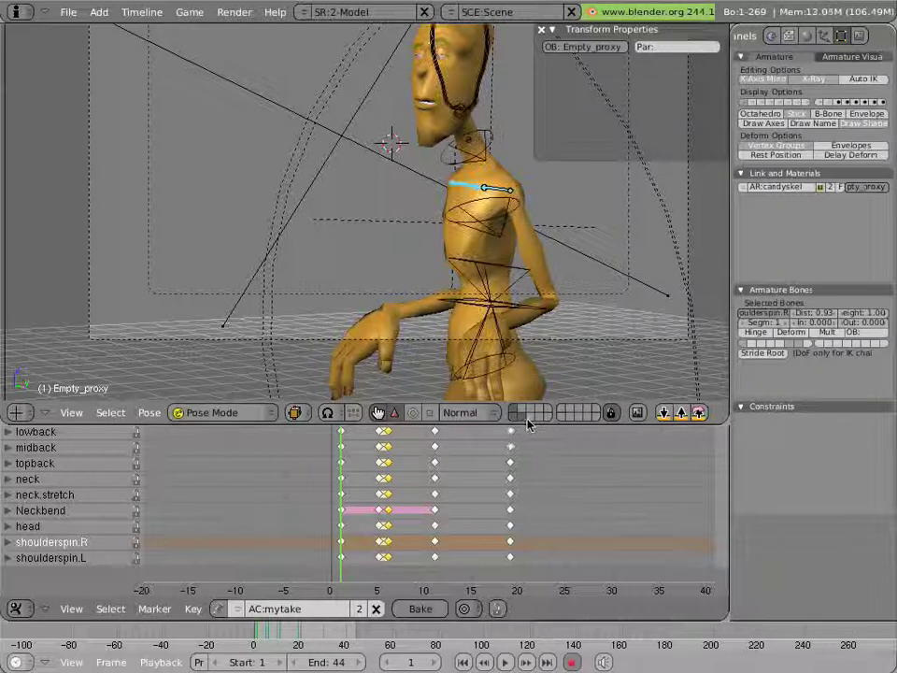
Scrub forward through the take from frame 2 toward the final pose to examine the body's motion
mouse_move(340, 470)
mouse_down()
mouse_move(404, 473)
mouse_move(345, 468)
mouse_move(499, 461)
mouse_move(346, 465)
mouse_move(475, 473)
mouse_move(345, 477)
mouse_move(445, 480)
mouse_move(351, 476)
mouse_up()
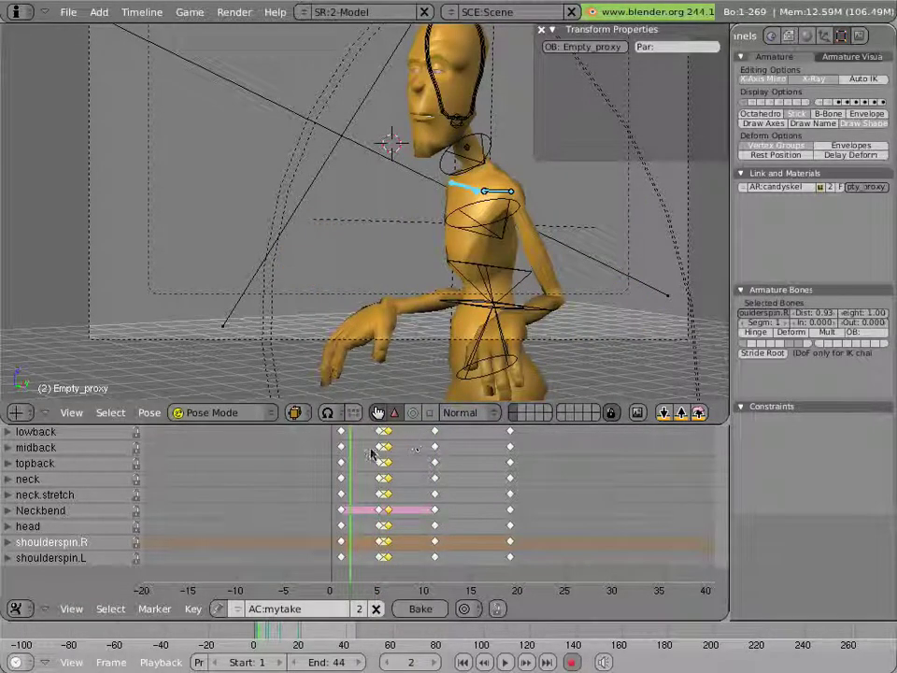
middle_drag(374, 445, 374, 499)
key(Right)
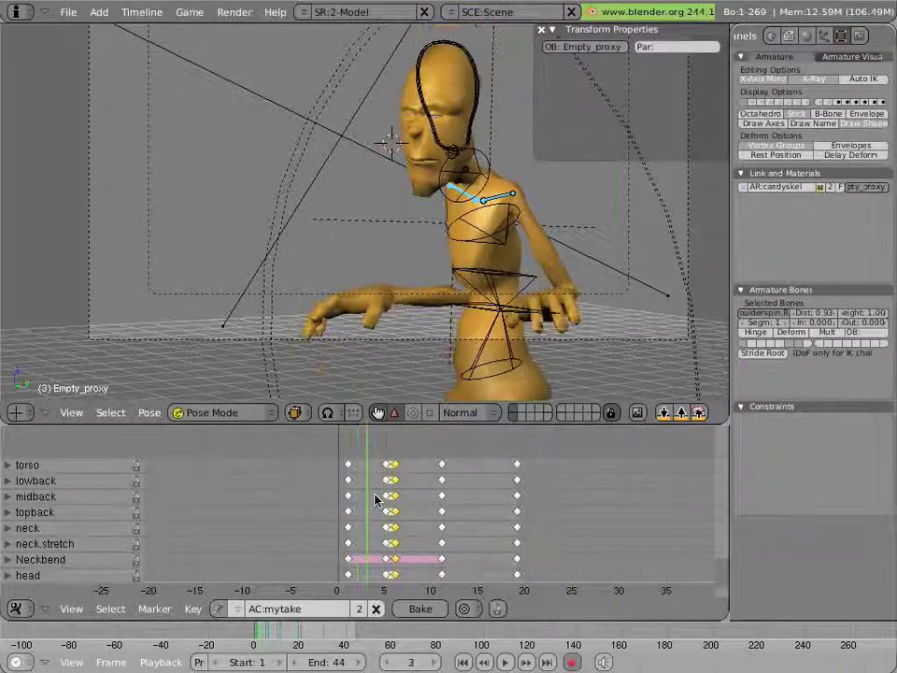
key(Right)
key(Right)
key(Right)
key(Right)
key(Right)
key(Right)
key(Right)
key(Right)
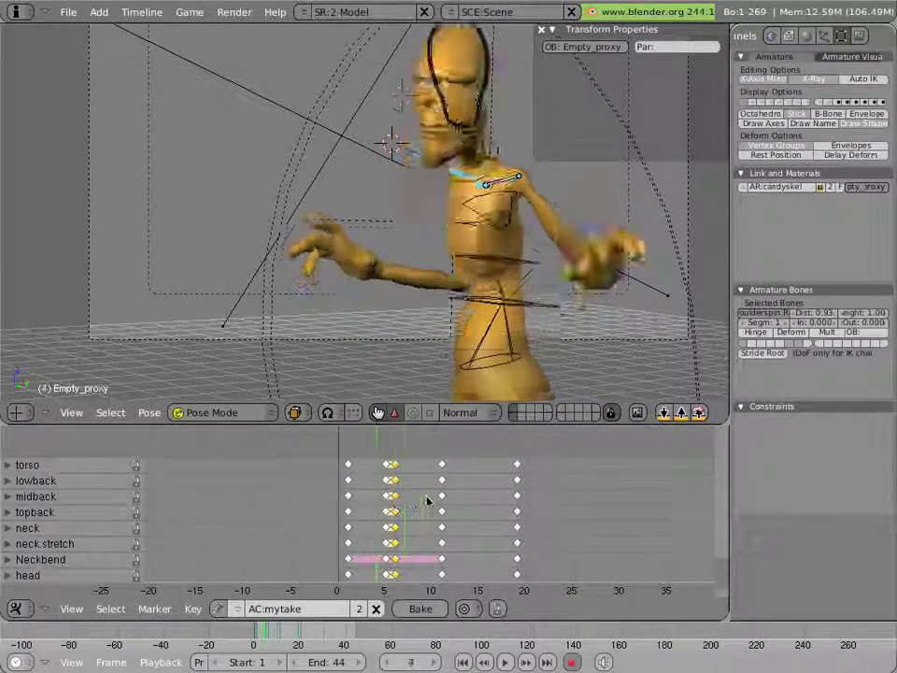
key(Right)
key(Right)
key(Right)
key(Right)
key(Right)
key(Right)
key(Right)
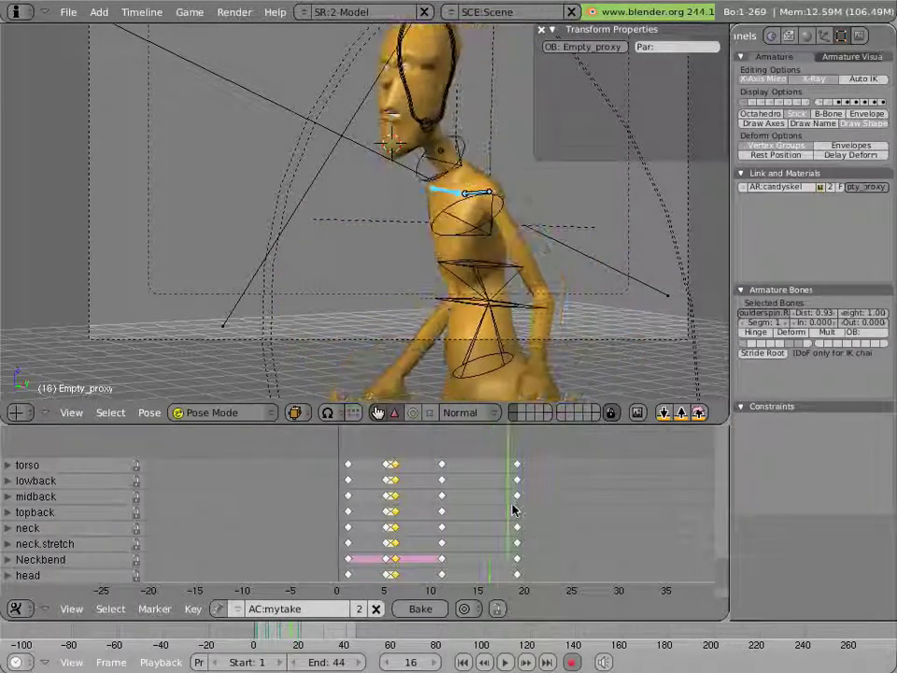
Scrub back and forth between the frame 11 stretch pose and frame 15 to examine the settling motion
drag(498, 510, 443, 509)
middle_drag(392, 280, 337, 341)
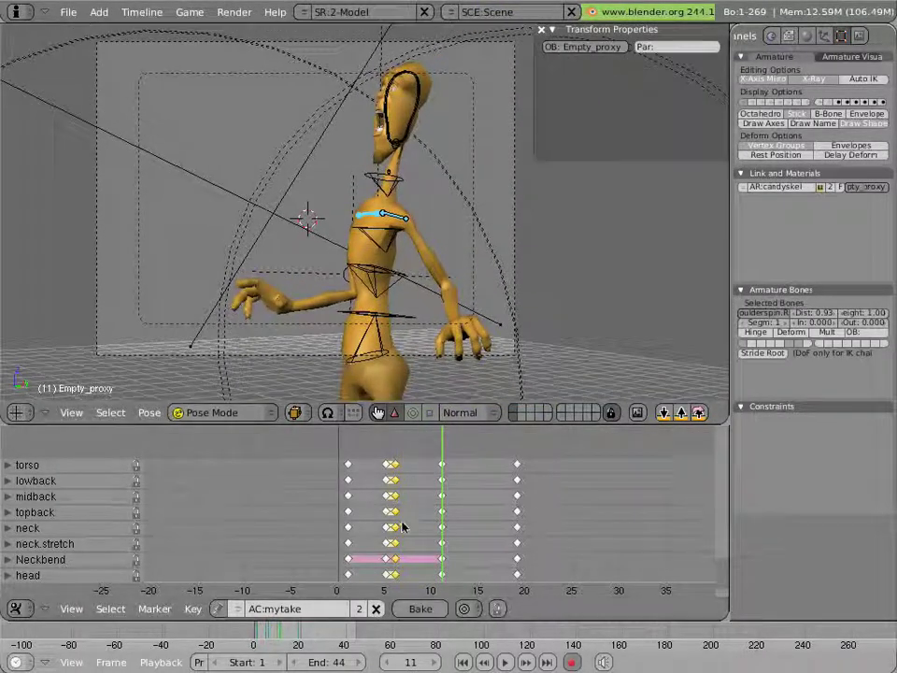
drag(455, 509, 484, 519)
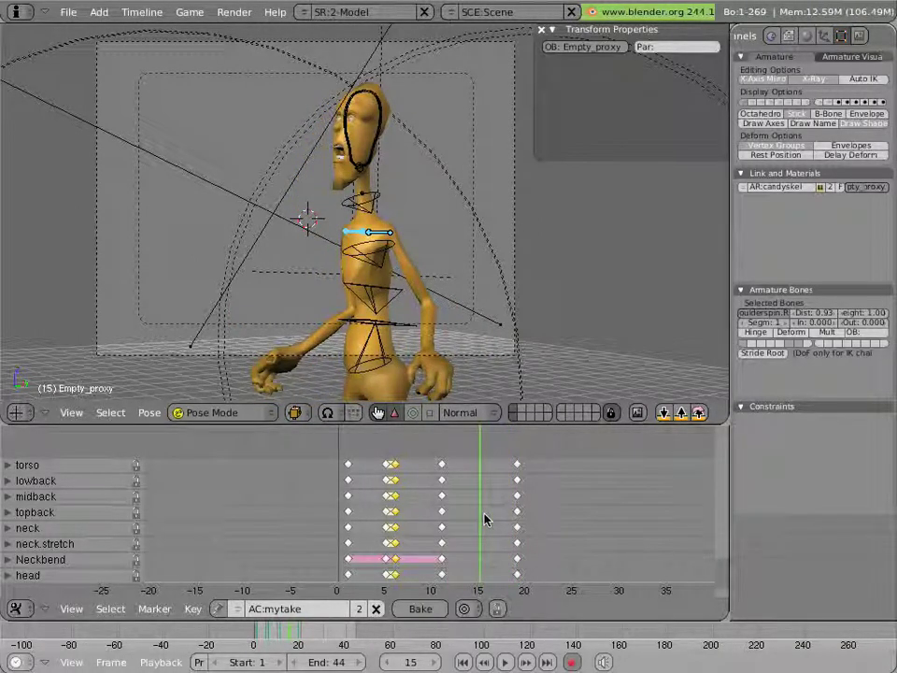
drag(484, 520, 445, 518)
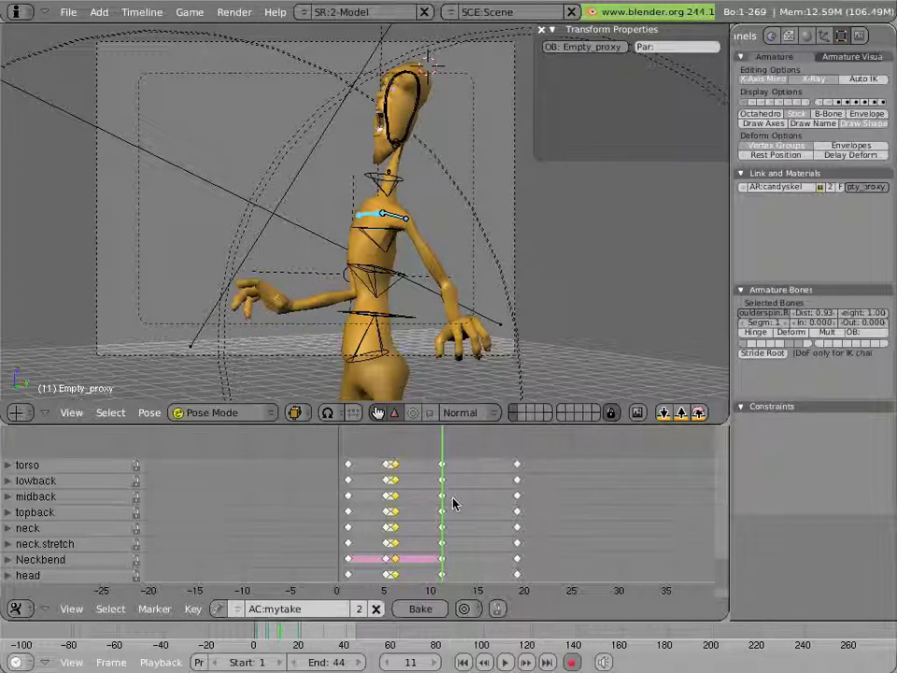
drag(449, 505, 484, 506)
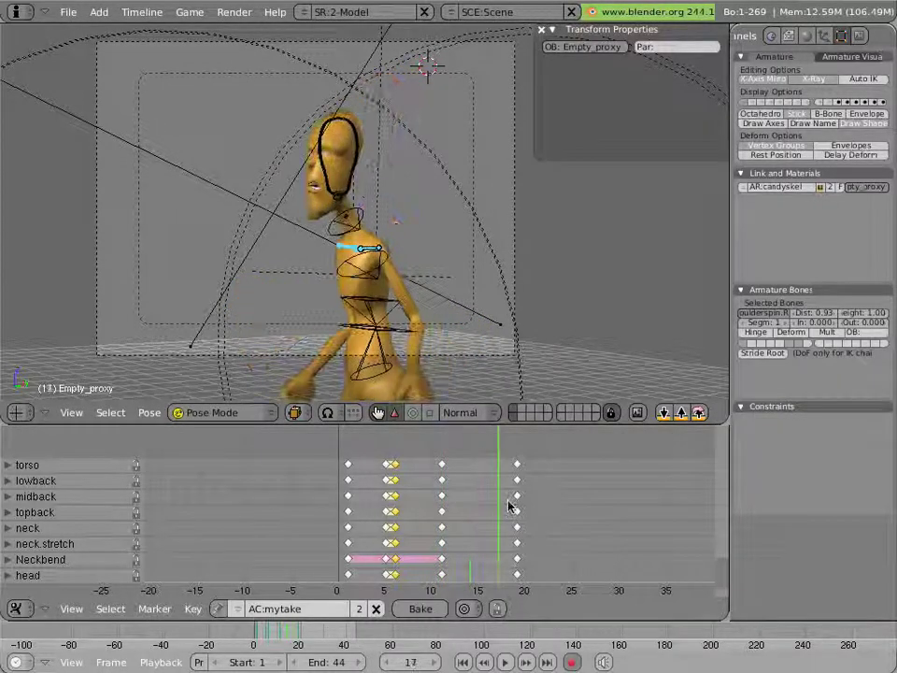
click(508, 505)
drag(502, 508, 486, 508)
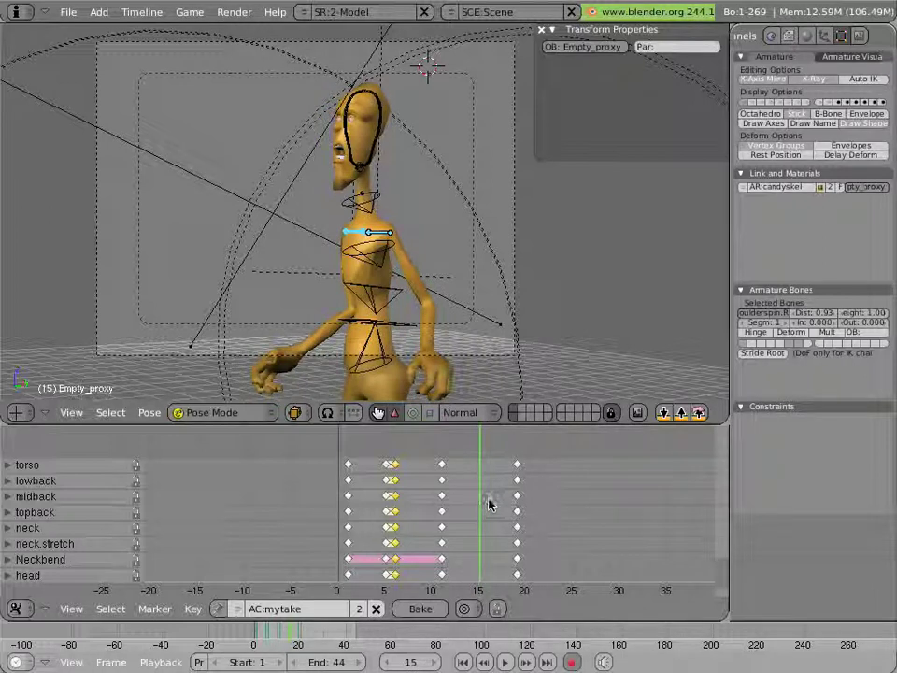
Select the midback bone at frame 15 and return to the frame 11 stretch pose
right_click(373, 299)
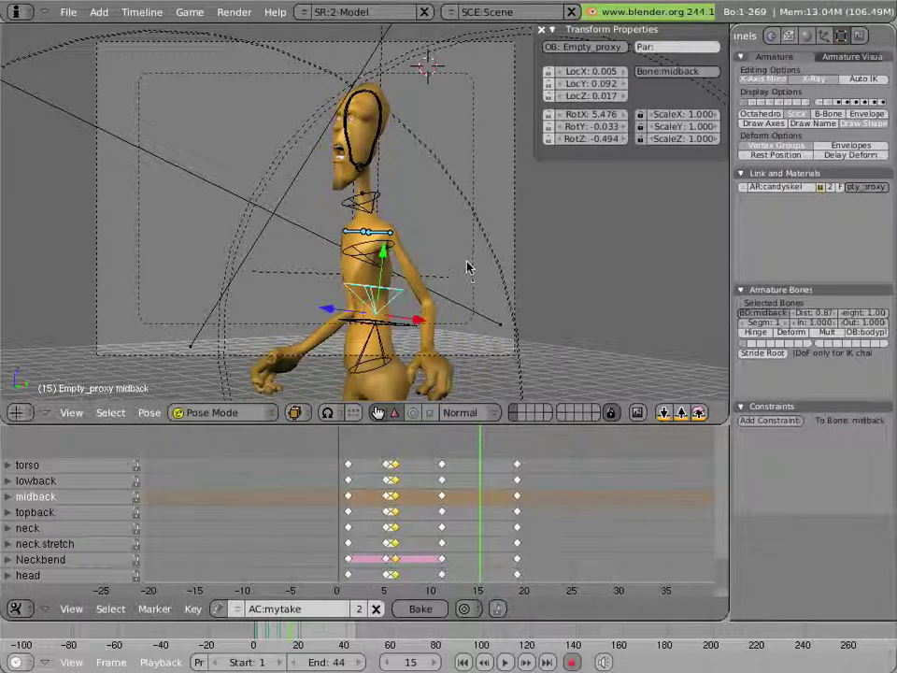
click(468, 266)
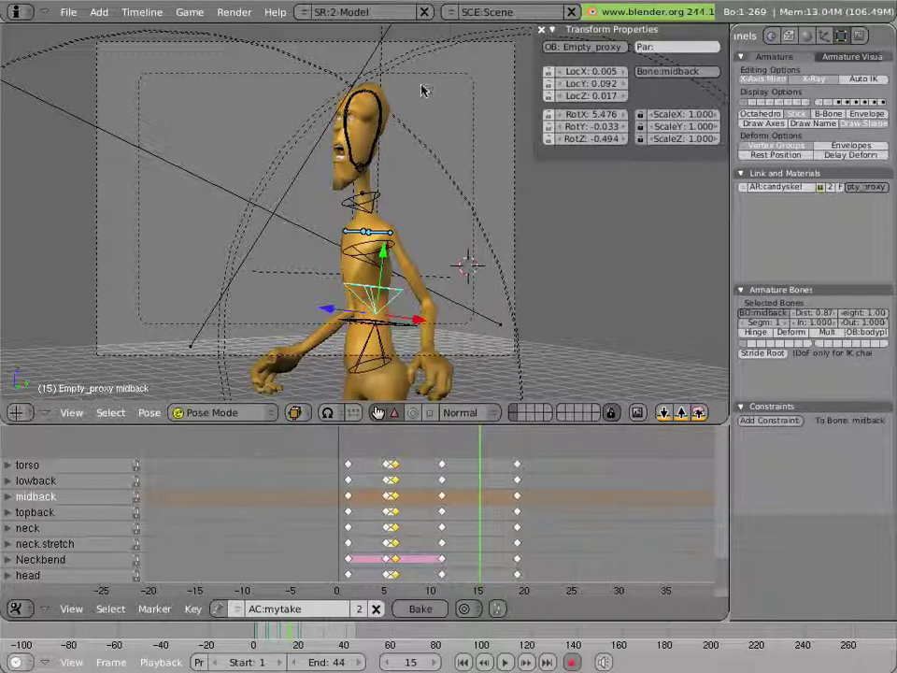
drag(475, 474, 441, 480)
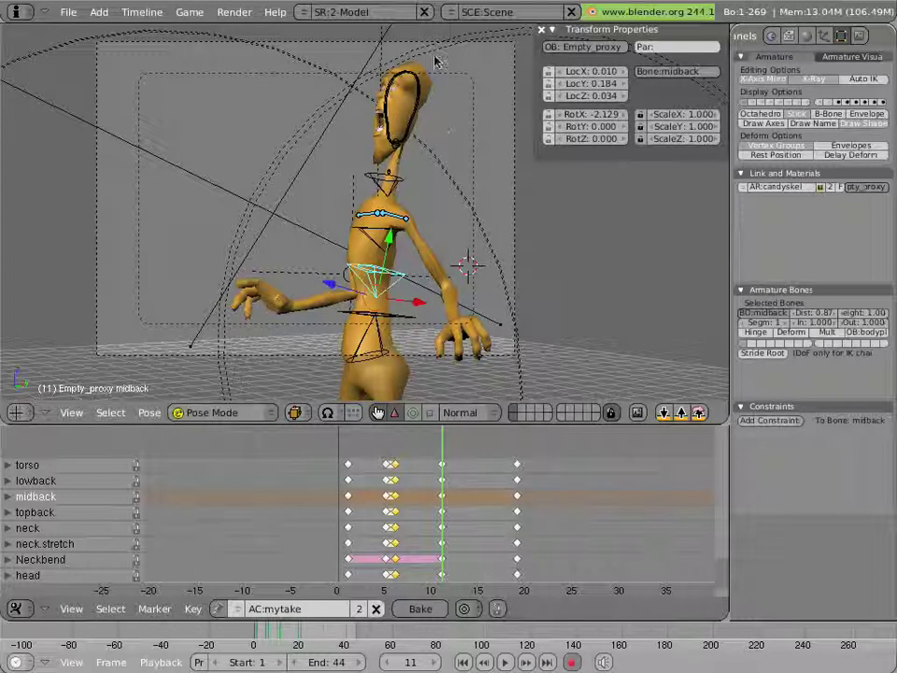
Lower the midback bone at frame 15 to about LocY -0.001 and rotate it to lean the torso back
drag(453, 473, 480, 489)
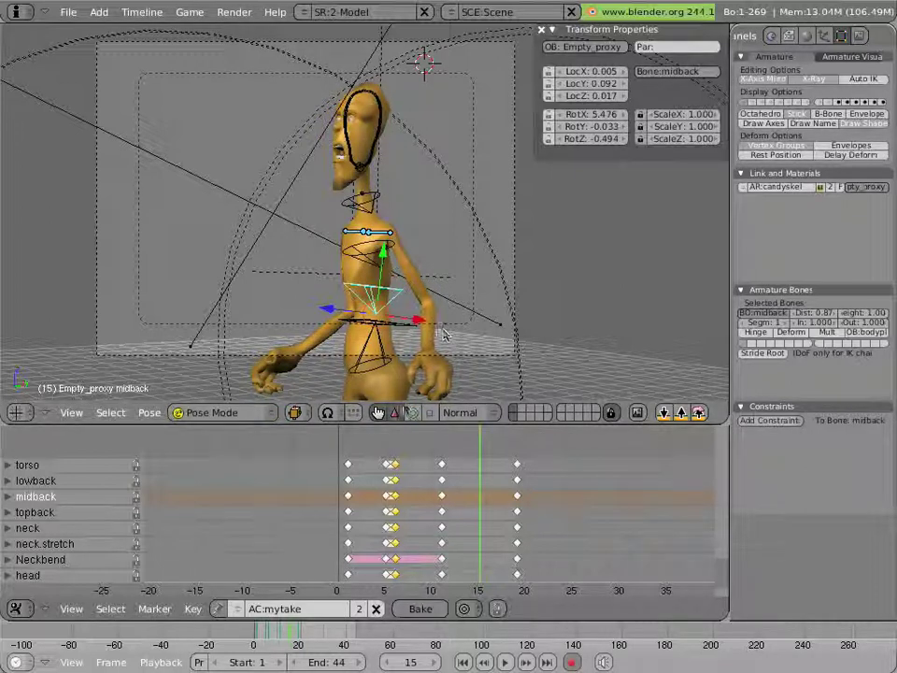
click(414, 413)
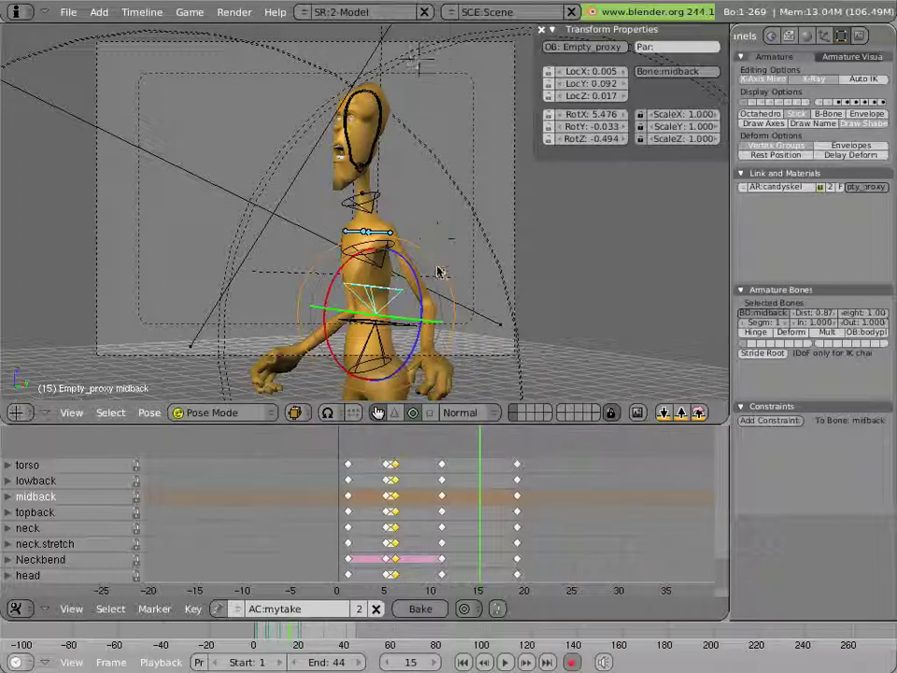
mouse_move(476, 458)
mouse_down()
mouse_move(447, 476)
mouse_move(482, 475)
mouse_up()
key(g)
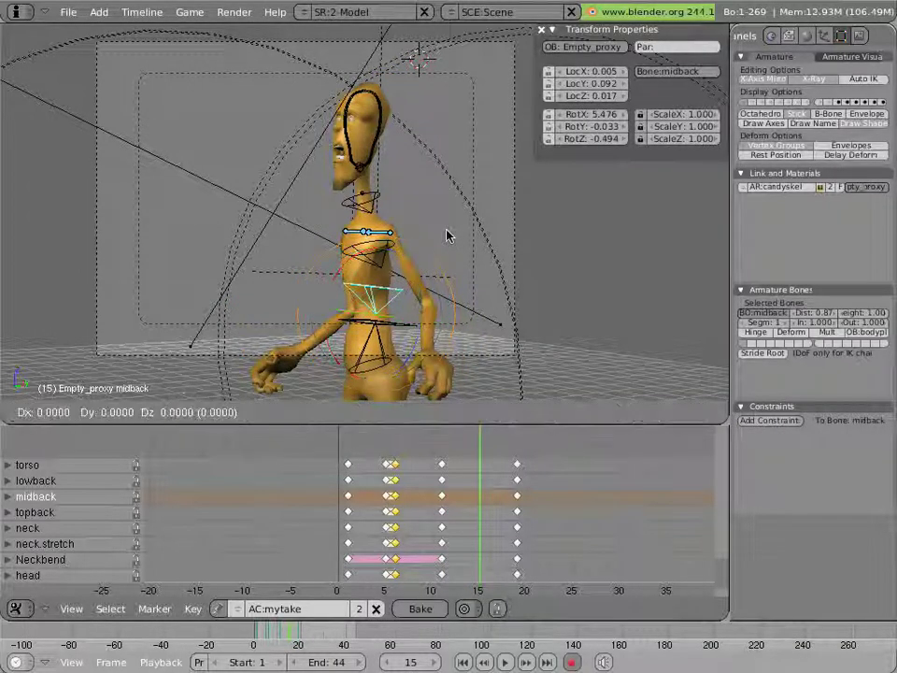
click(443, 245)
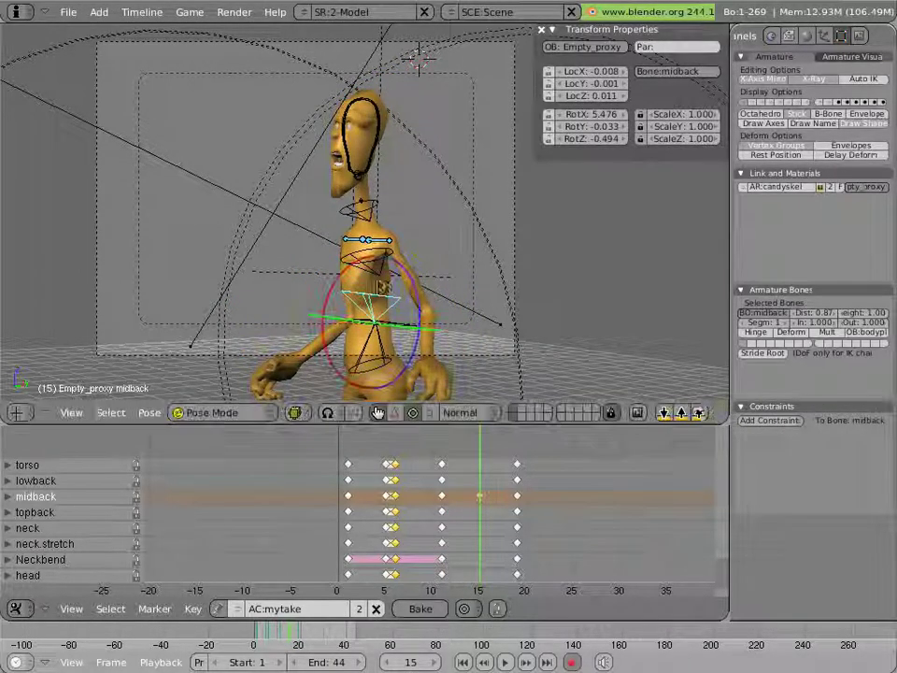
key(r)
click(355, 269)
Rotate the topback, neck and head bones at frame 15 so the upper body and head tilt back
right_click(357, 266)
drag(342, 273, 346, 234)
right_click(358, 213)
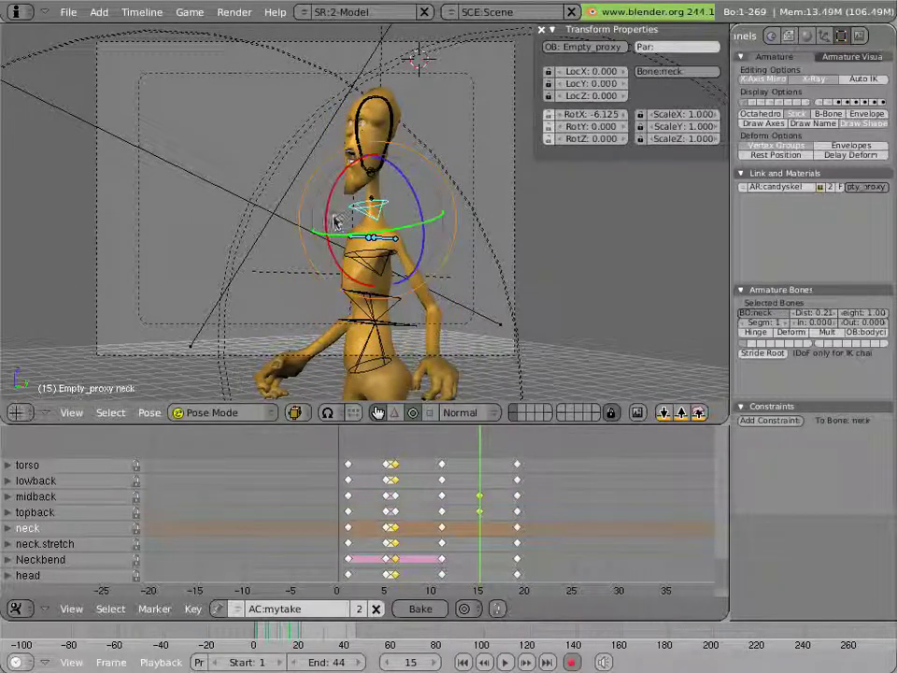
drag(327, 217, 329, 201)
right_click(395, 109)
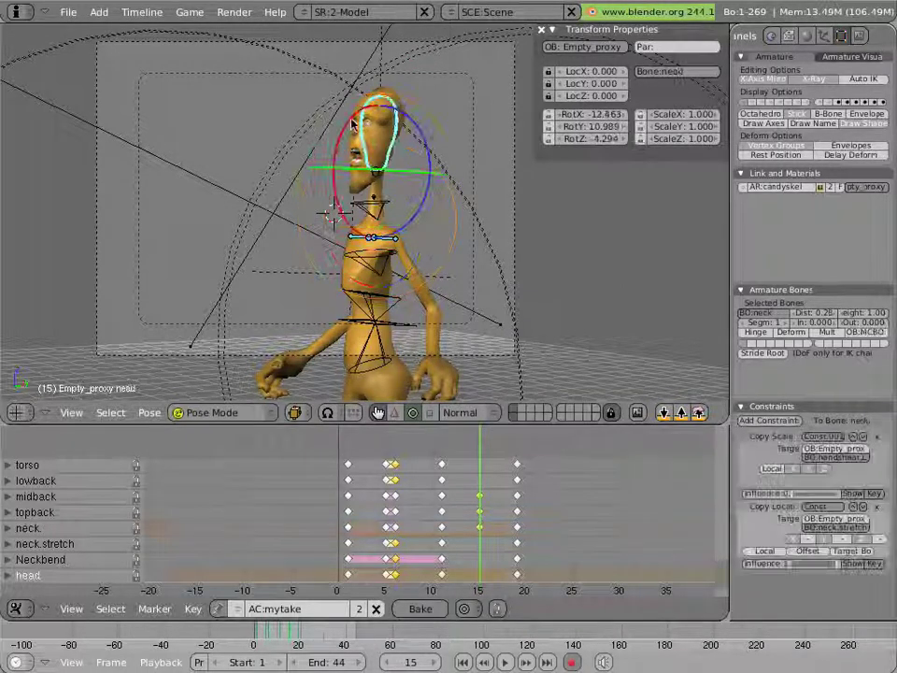
drag(345, 114, 362, 103)
Move the Neckbend bone at frame 15 along its local Z axis to about LocZ 0.025
right_click(381, 197)
drag(330, 185, 337, 180)
right_click(383, 198)
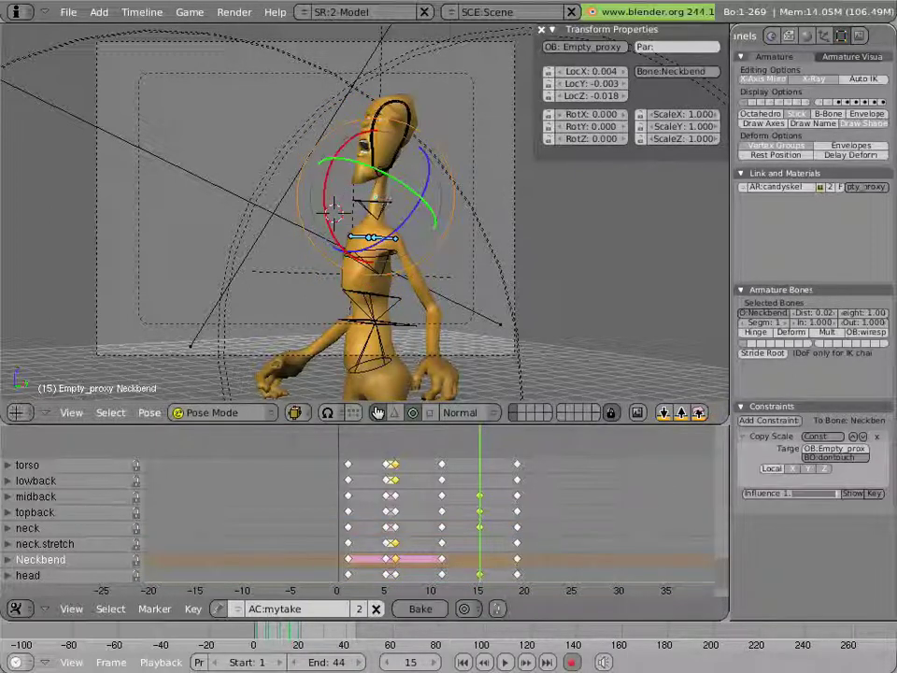
key(ctrl+alt+g)
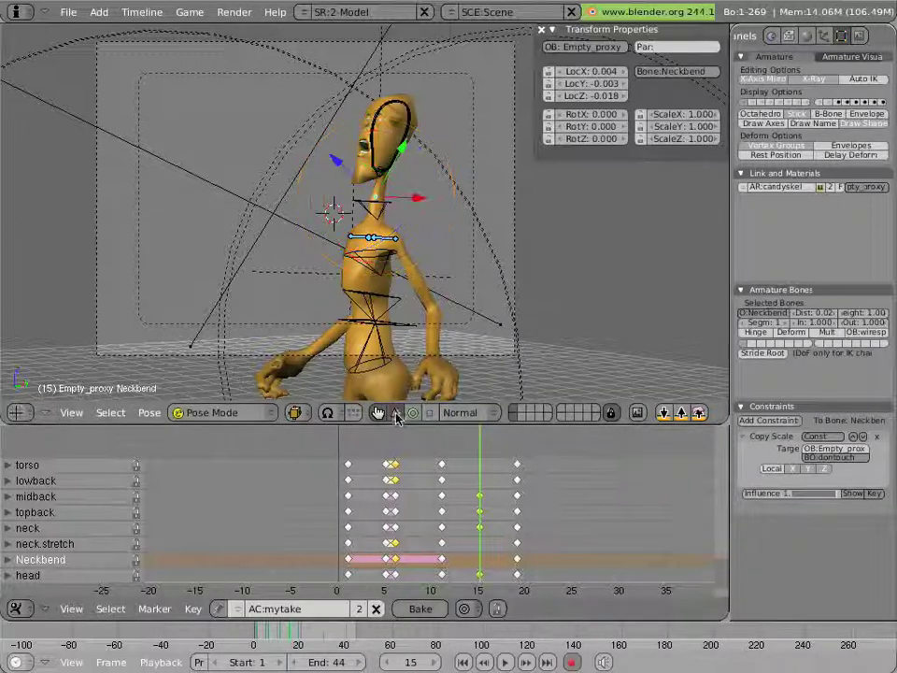
drag(340, 182, 338, 170)
Compare the pose with frame 11, return to frame 15 and rotate the head bone to about RotX -32.6
drag(474, 470, 444, 467)
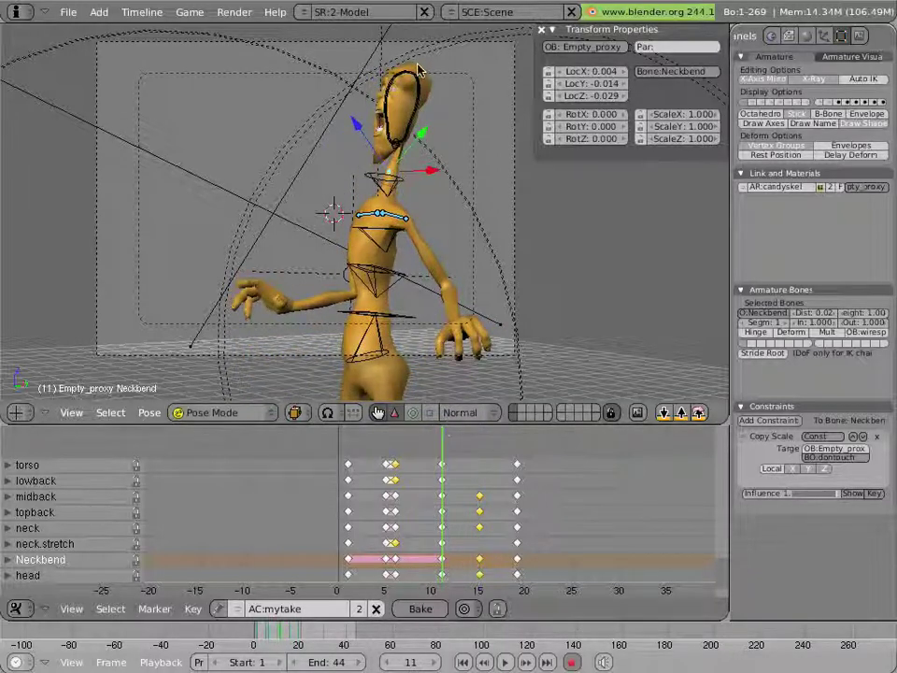
drag(470, 444, 479, 443)
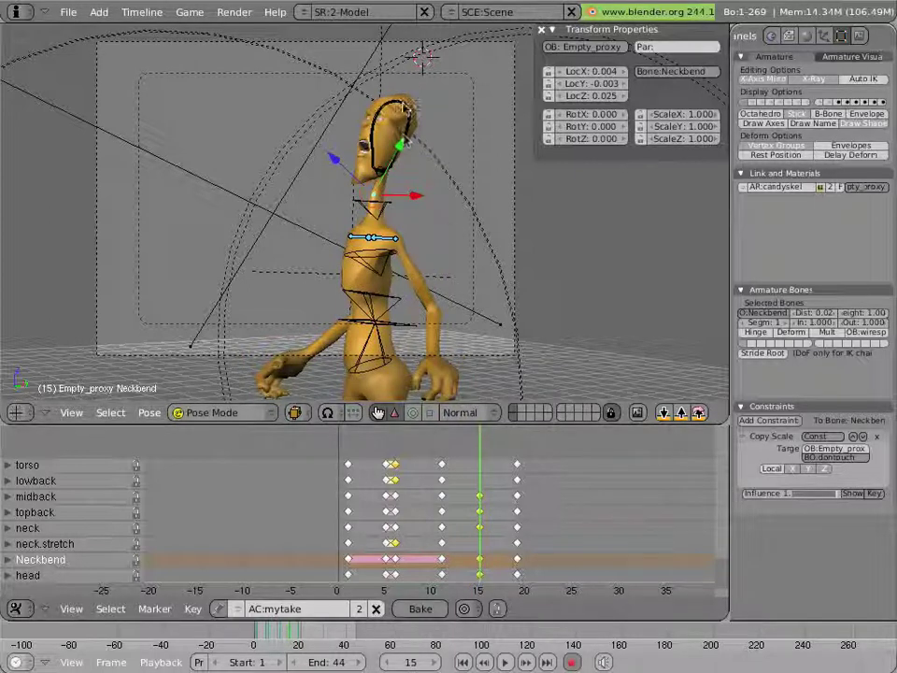
right_click(406, 108)
key(r)
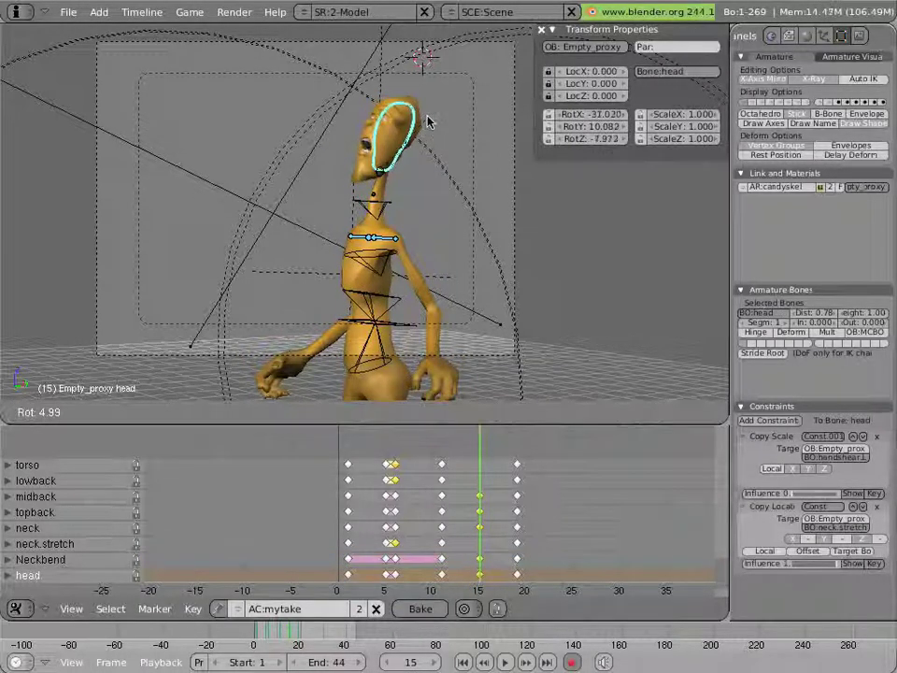
click(432, 124)
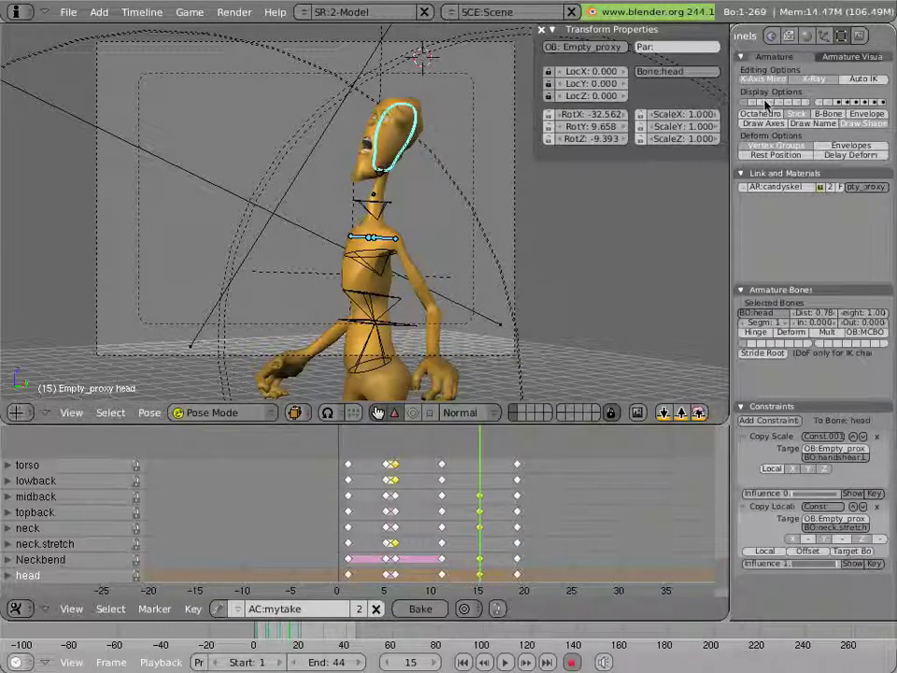
Show the face bone layer, stretch the tophead bone up to about LocY 0.366 at frame 15 and rotate it
click(828, 103)
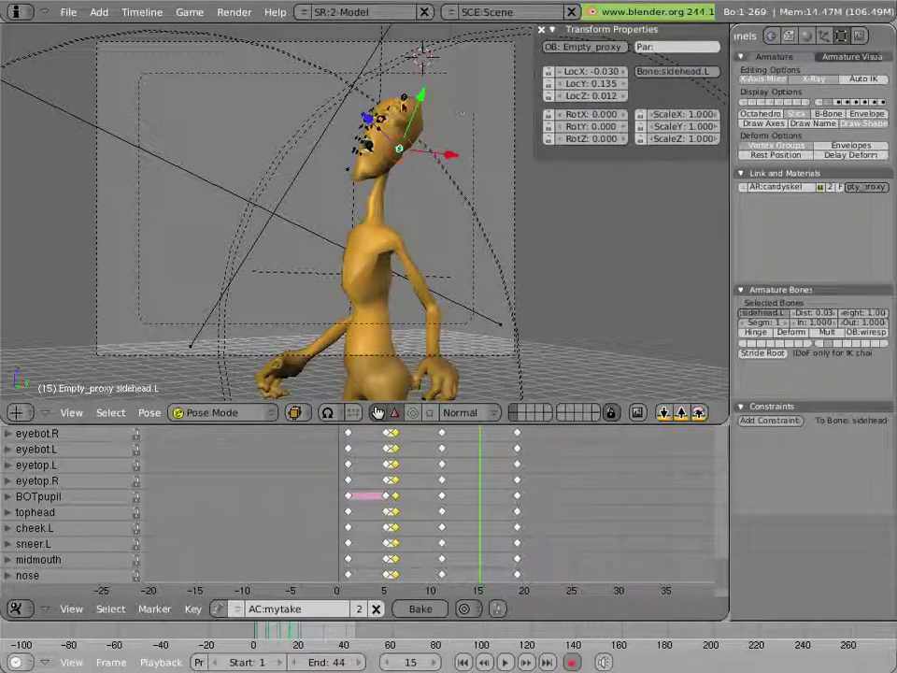
right_click(404, 101)
key(g)
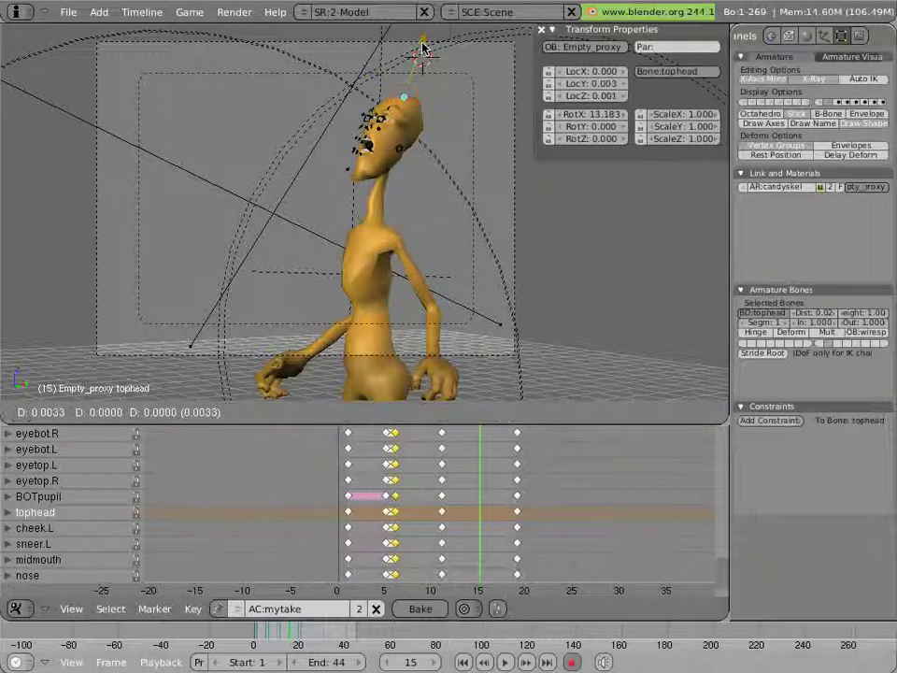
click(425, 55)
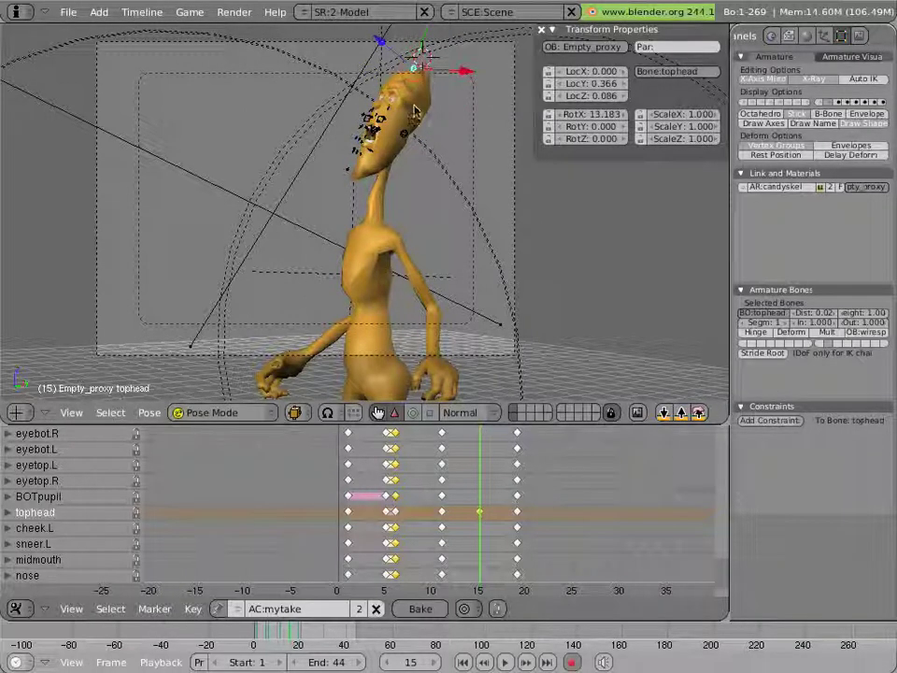
click(413, 412)
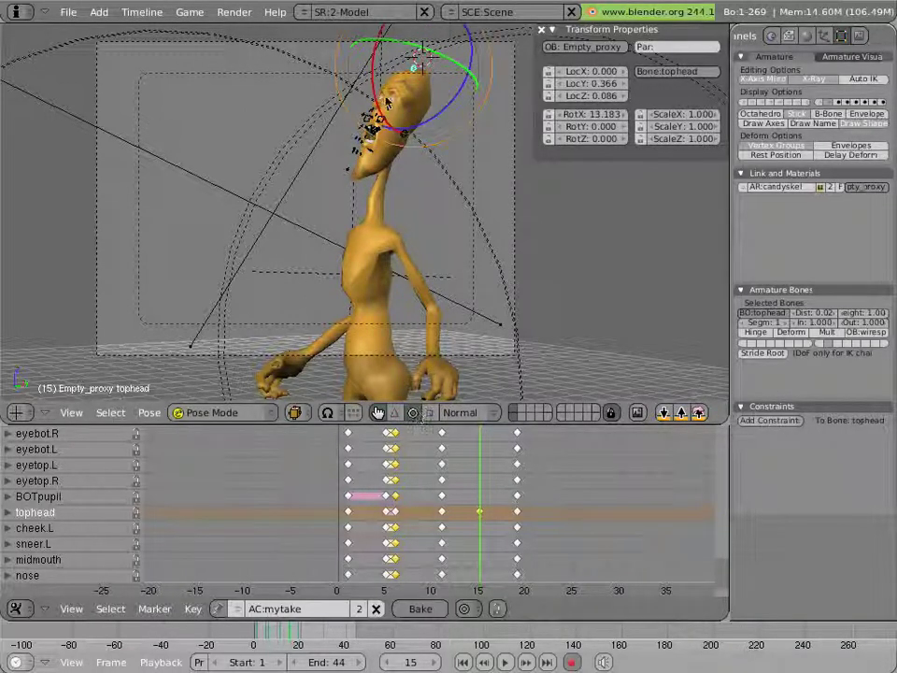
drag(385, 100, 378, 99)
Select the sidehead.L and sidehead.R bones together and move both along their local Z axis at frame 15
right_click(400, 137)
scroll(302, 140, up, 3)
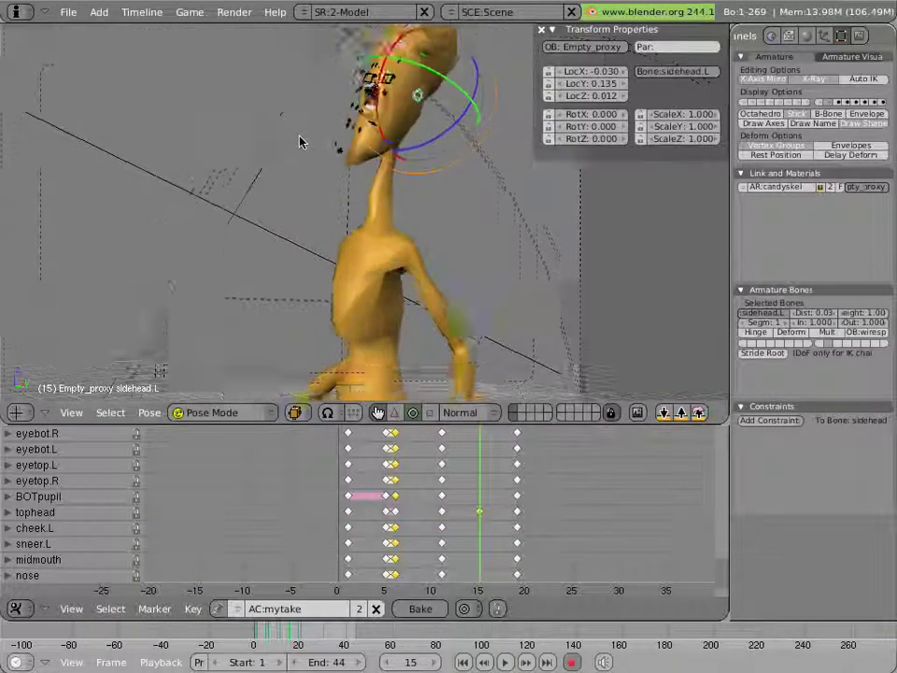
middle_drag(340, 88, 346, 126)
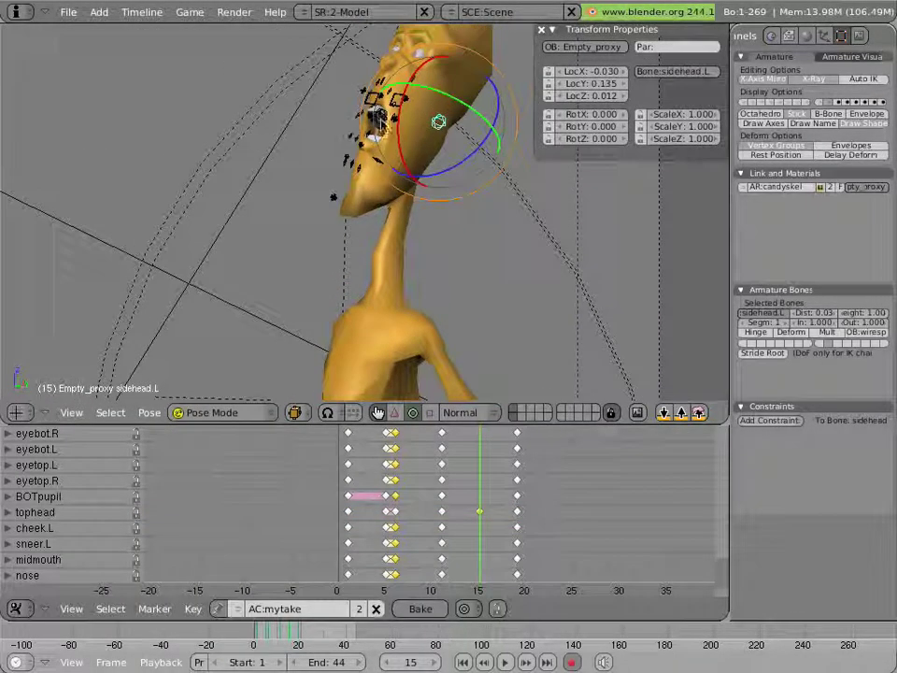
shift+right_click(381, 116)
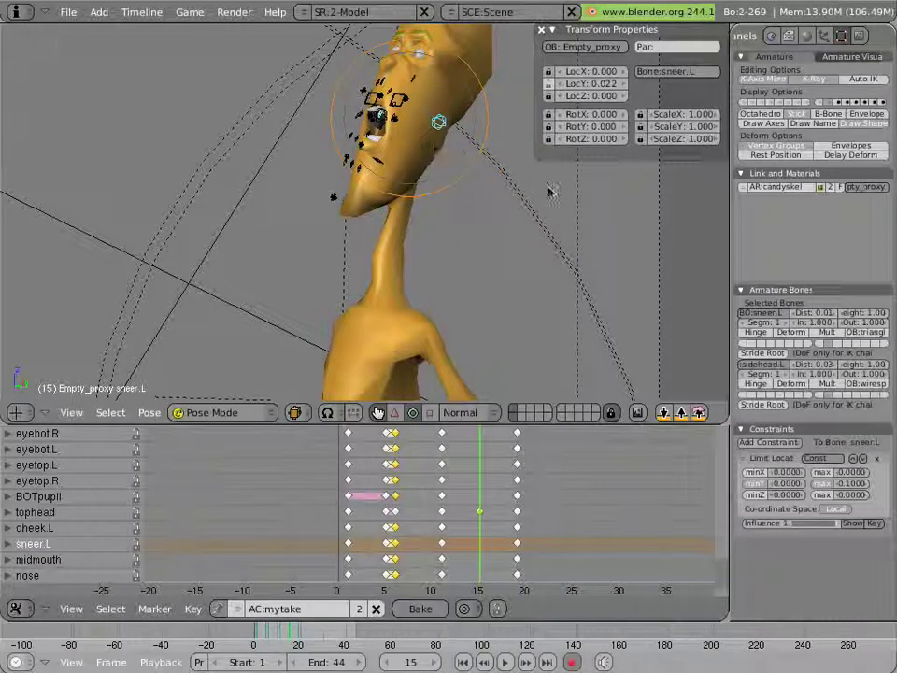
click(399, 414)
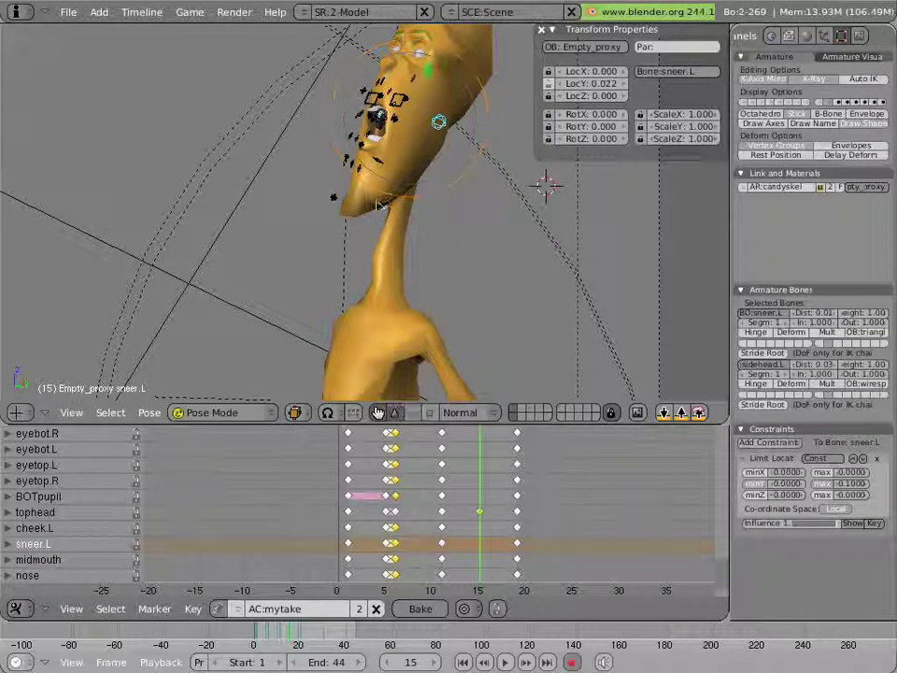
right_click(439, 131)
middle_drag(439, 131, 408, 200)
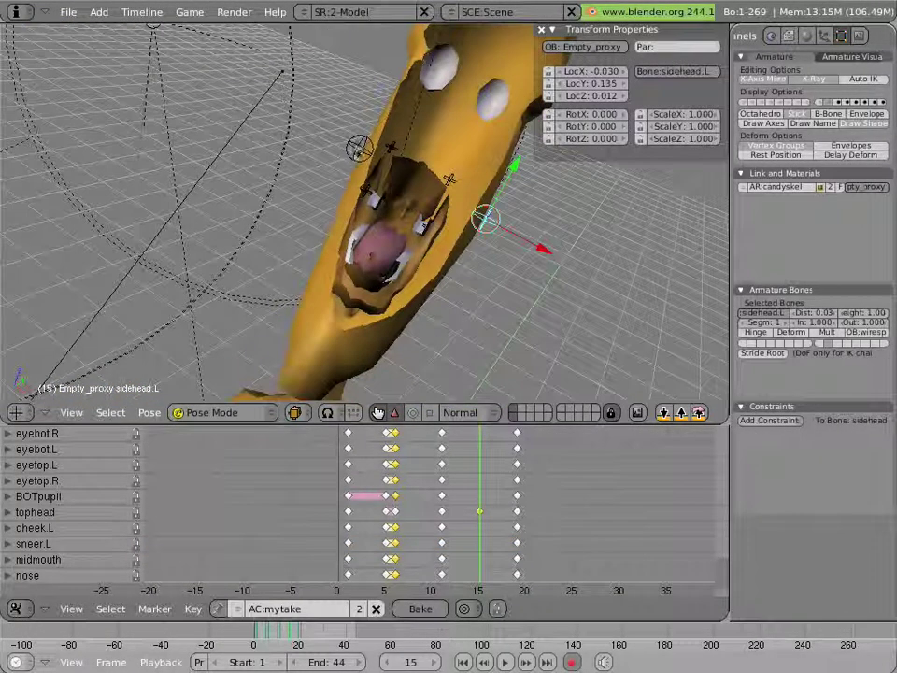
shift+right_click(356, 148)
key(KP_1)
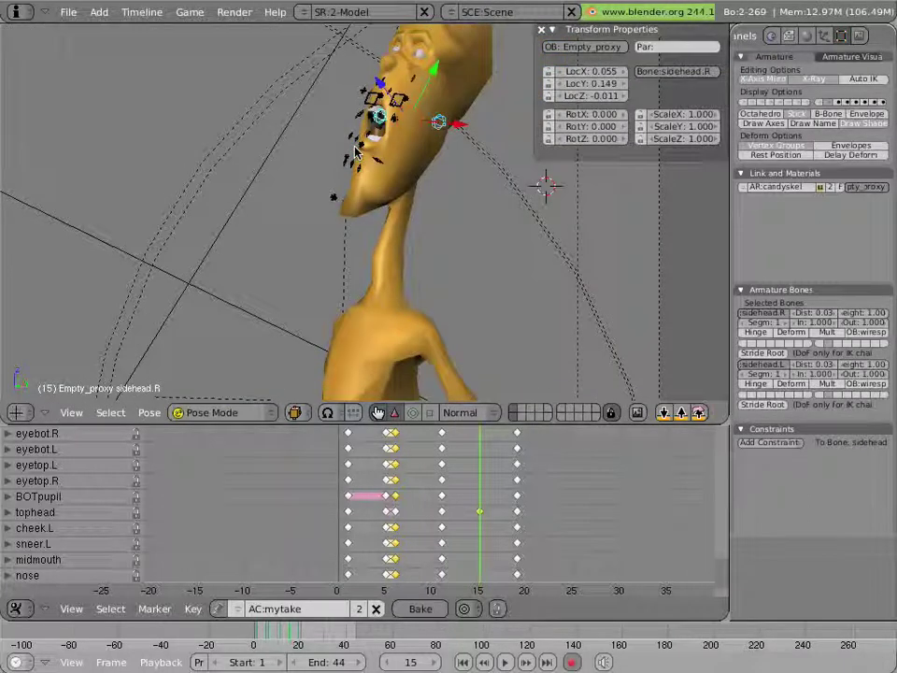
key(g)
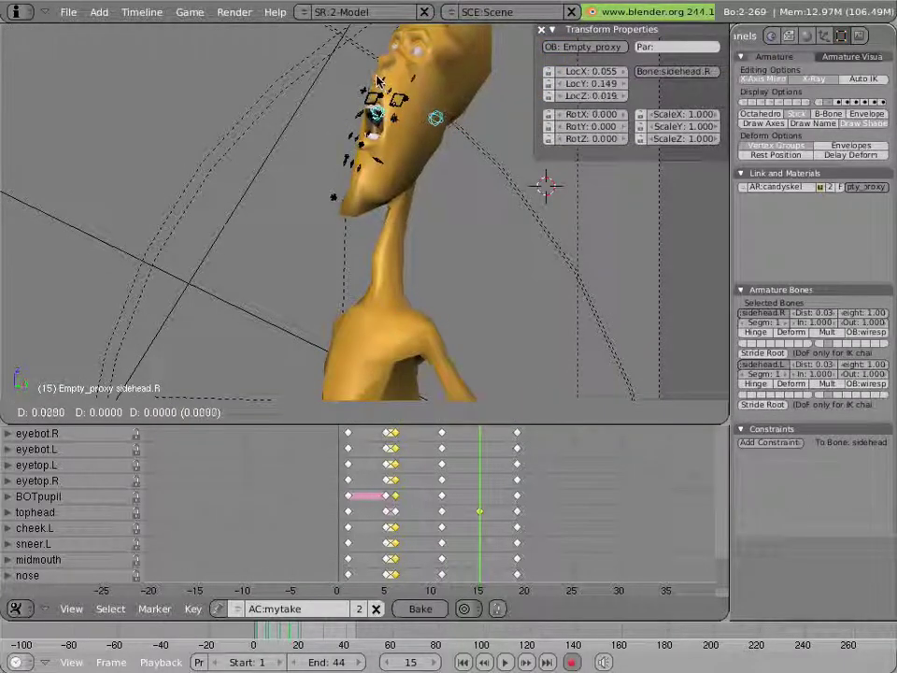
click(469, 344)
Frame the whole character, scrub back to frame 1 and play the take animation to check the motion
middle_drag(480, 452, 470, 545)
drag(470, 546, 366, 519)
scroll(423, 275, down, 6)
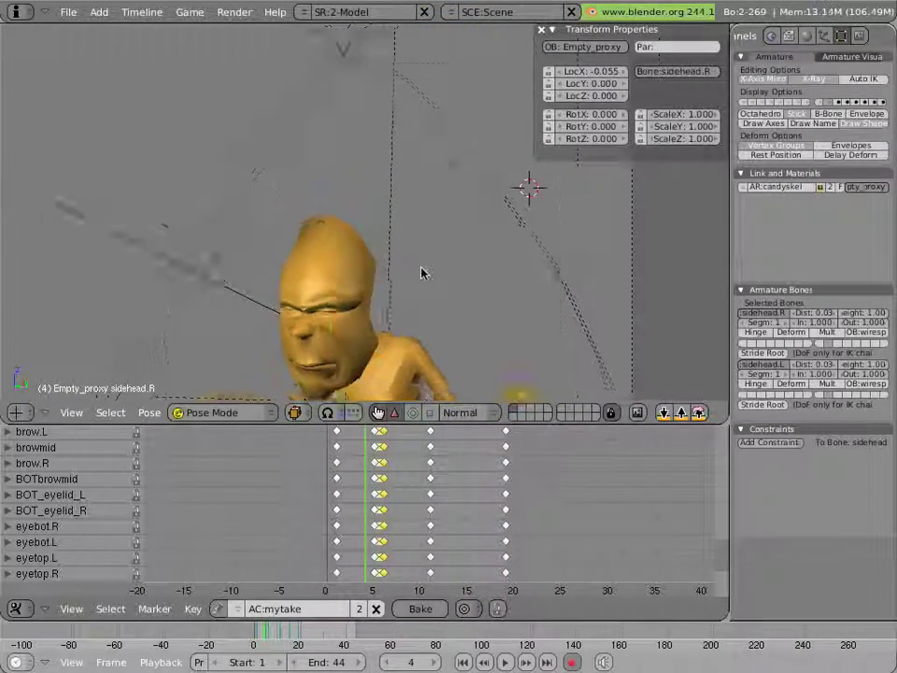
shift+middle_drag(416, 218, 418, 207)
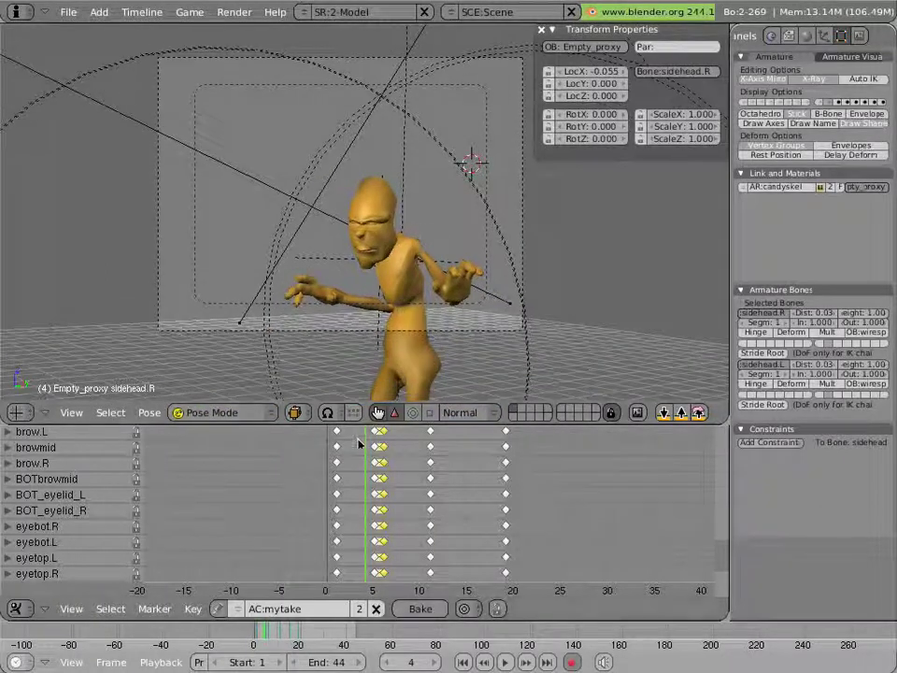
drag(357, 441, 291, 435)
key(alt+a)
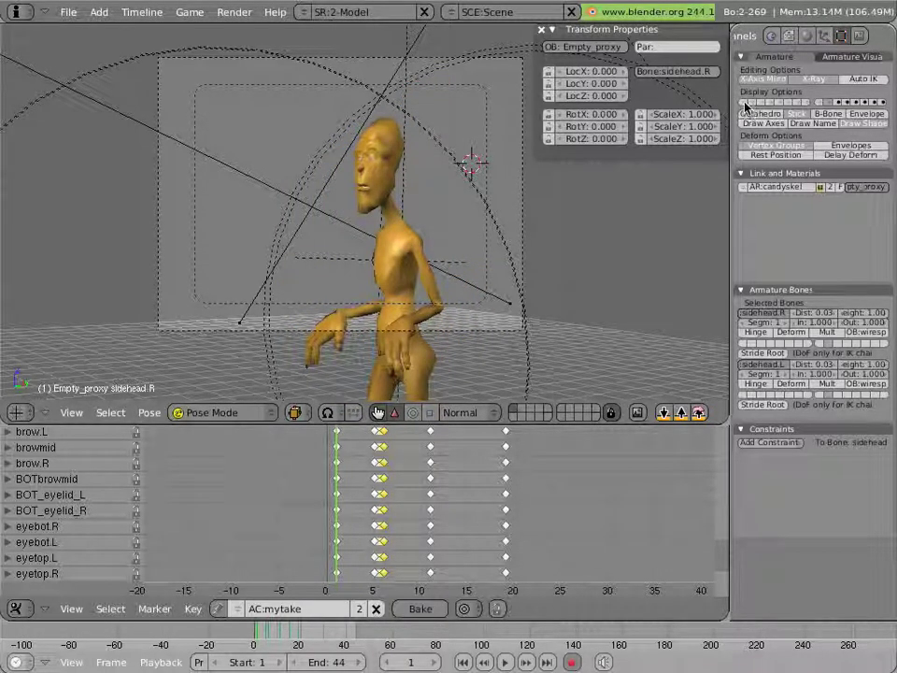
Show the armature's body bone layer and scrub to frame 3 between the first pose and the squash
click(745, 103)
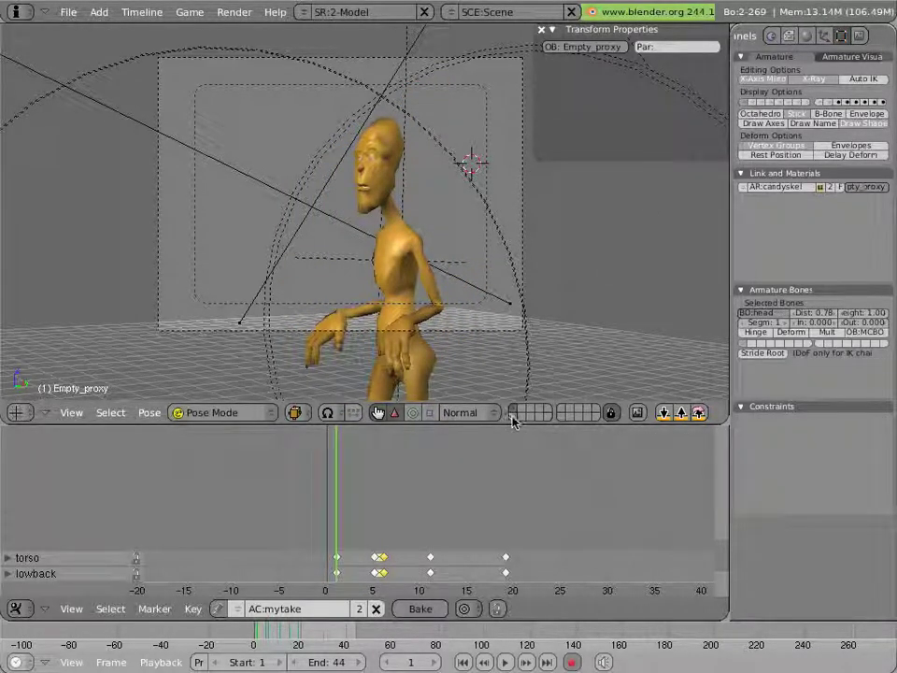
mouse_move(353, 494)
mouse_down()
mouse_move(362, 506)
mouse_move(340, 501)
mouse_move(363, 503)
mouse_up()
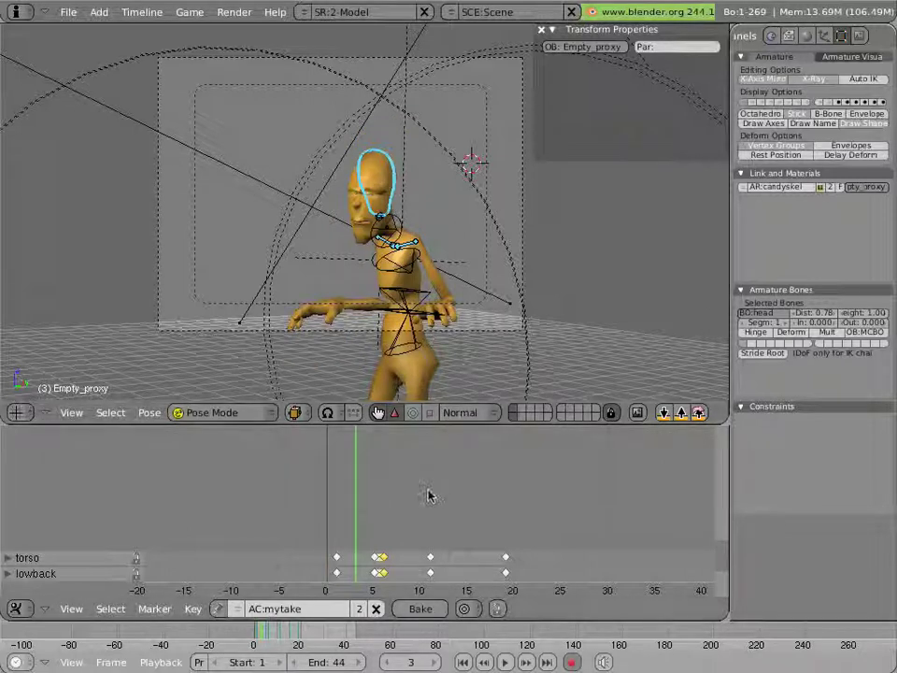
mouse_move(368, 501)
mouse_down()
mouse_move(379, 506)
mouse_move(361, 507)
mouse_up()
Move the midback bone at frame 3 down to about LocY -0.087 and rotate it to lean the torso forward
right_click(407, 280)
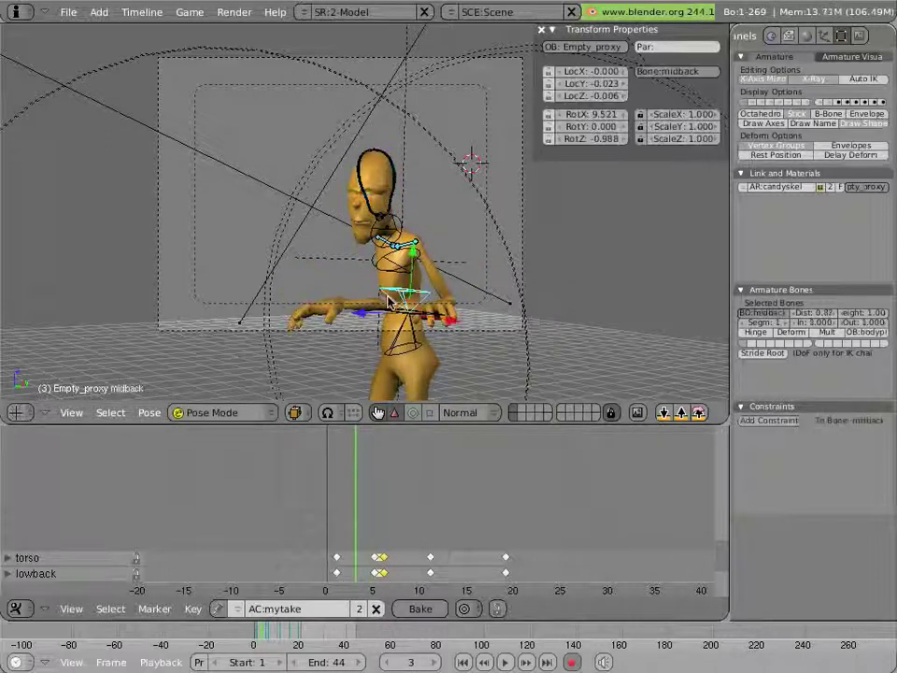
click(413, 413)
key(g)
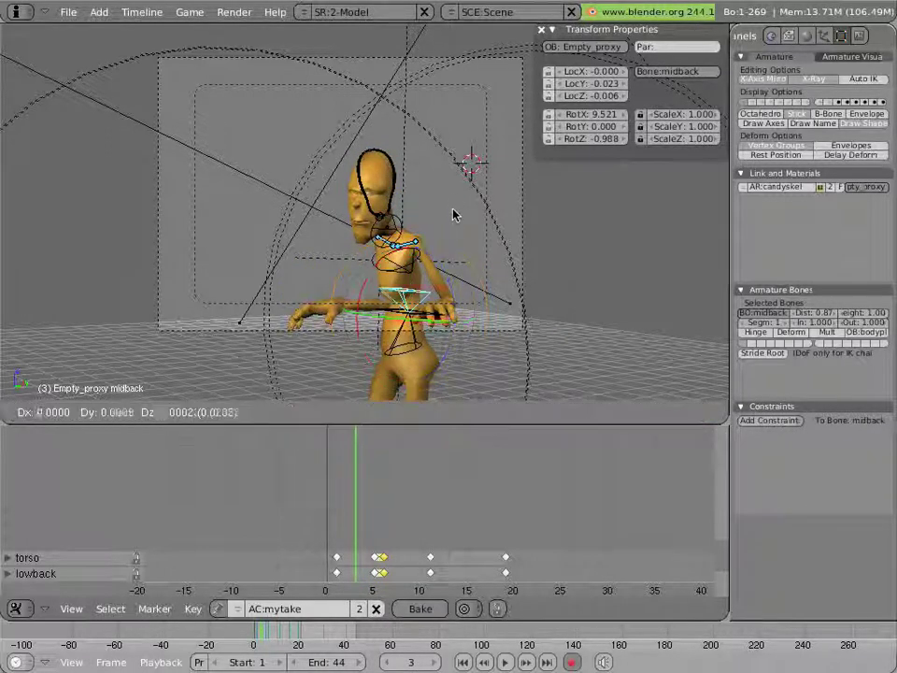
click(456, 211)
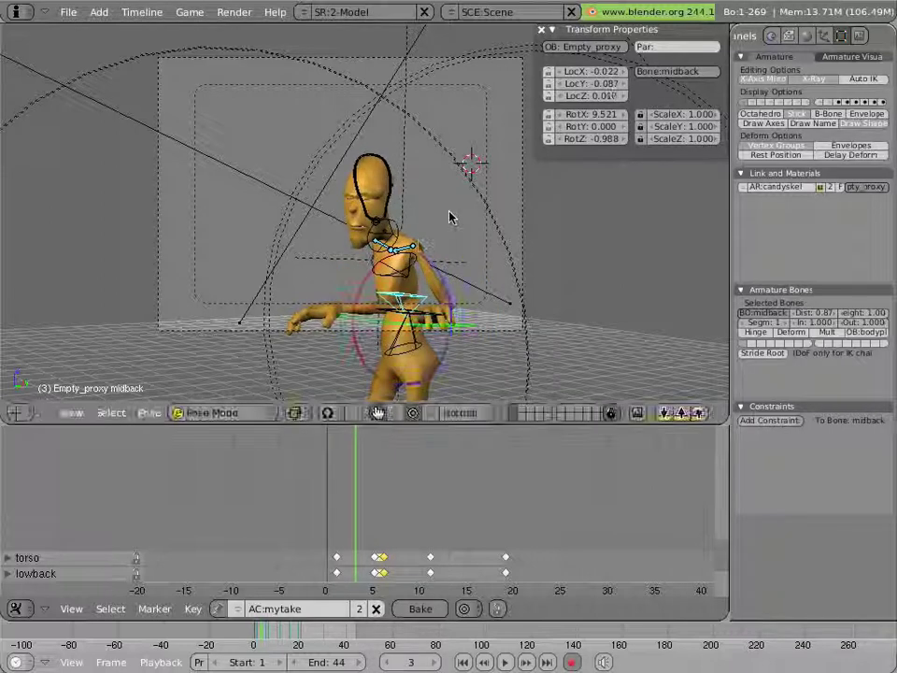
key(r)
click(383, 263)
Rotate the topback and neck bones at frame 3 to reshape the upper body's hunch
right_click(384, 268)
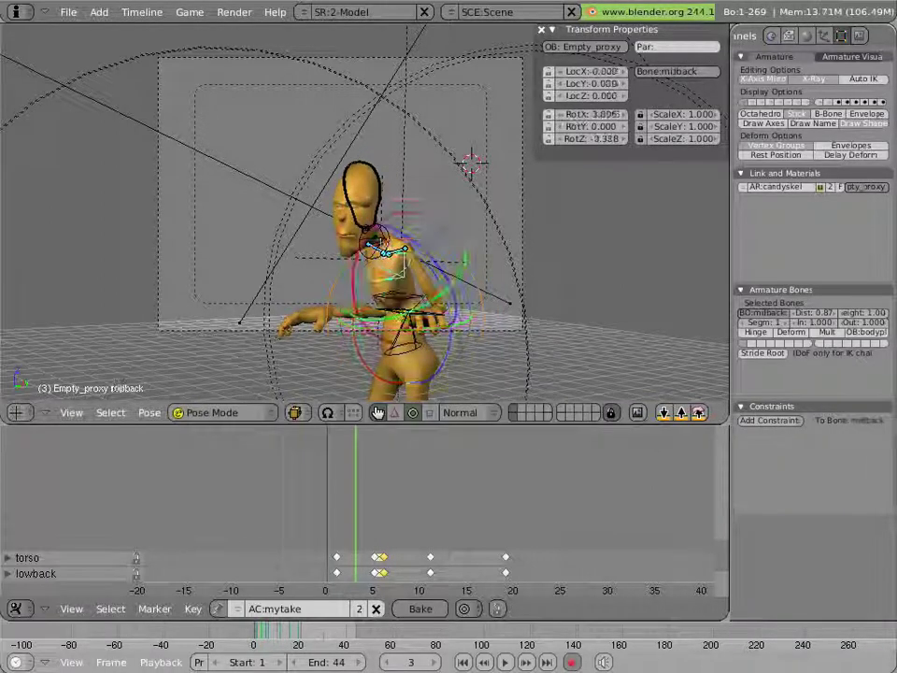
right_click(381, 232)
key(r)
click(387, 224)
key(r)
click(394, 221)
right_click(400, 207)
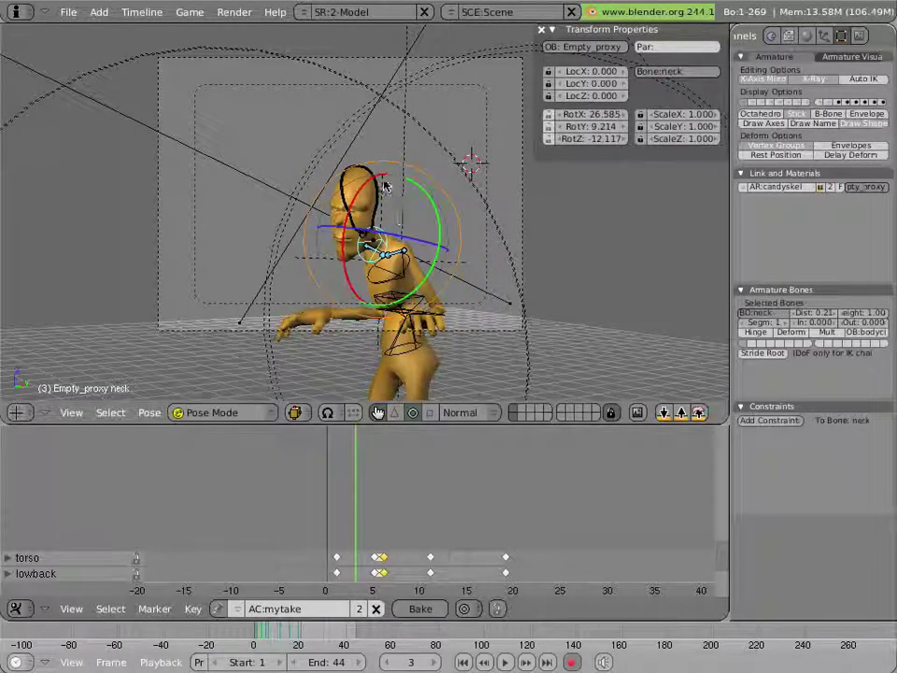
key(r)
click(395, 179)
Rotate the head bone at frame 3 to about RotX -14.27 so the head tilts back up
right_click(363, 241)
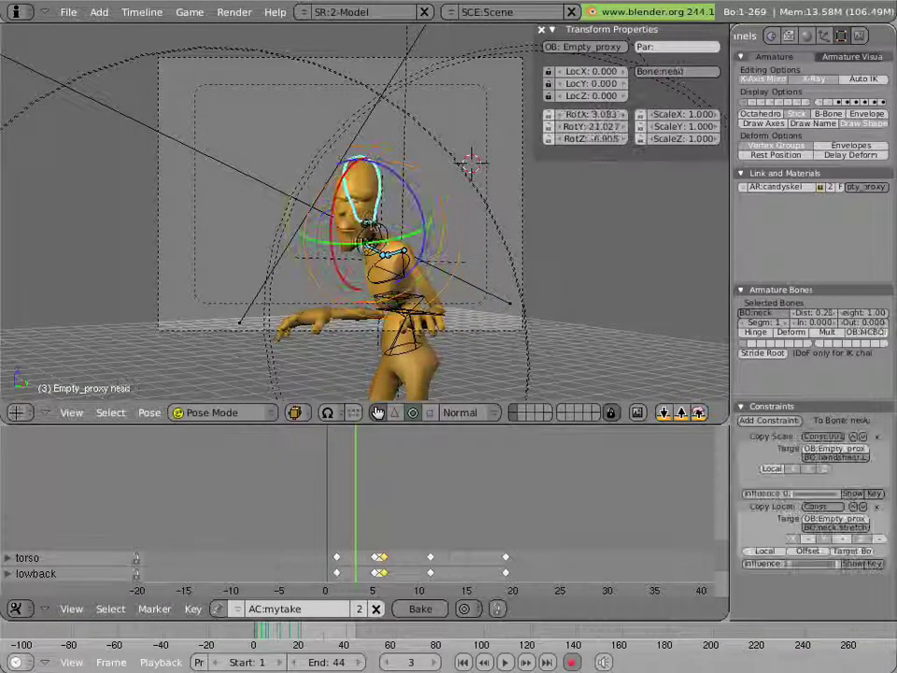
key(r)
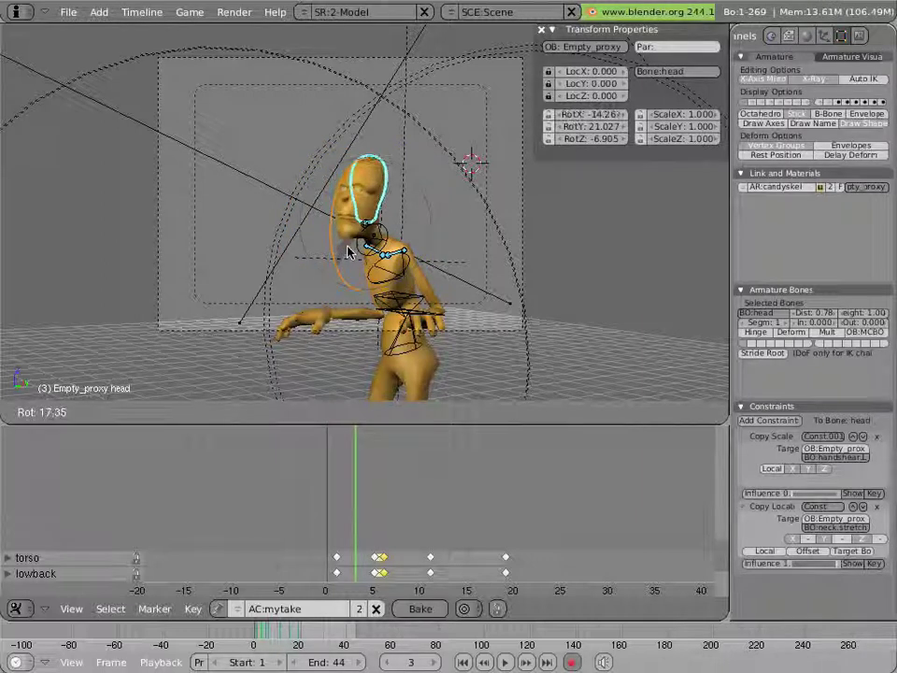
click(348, 250)
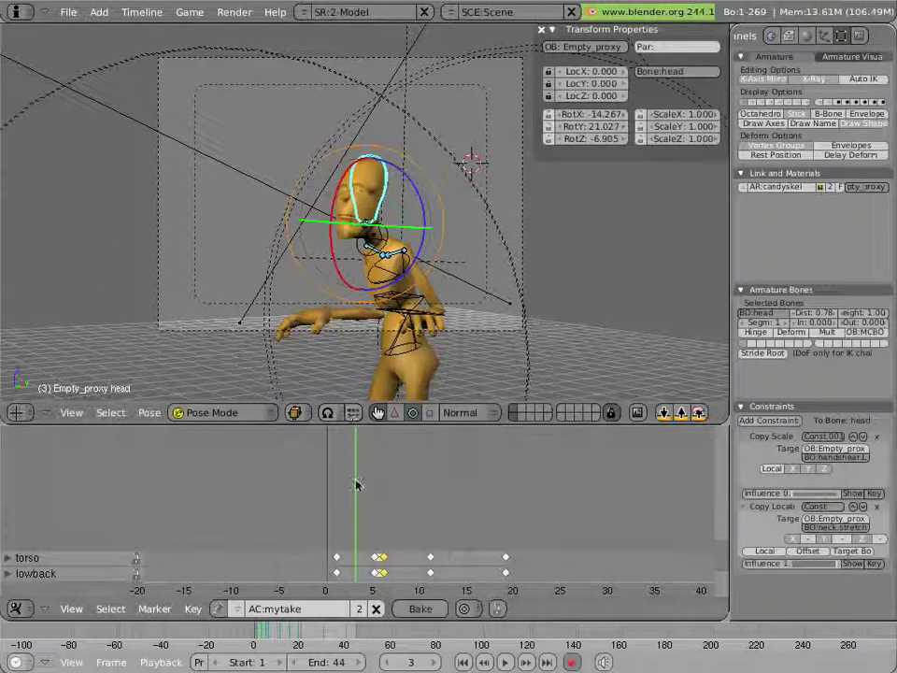
Move the torso bone at frame 5 to about LocY -0.178 and LocZ 0.100
mouse_move(356, 484)
mouse_down()
mouse_move(342, 484)
mouse_move(380, 481)
mouse_move(336, 482)
mouse_move(392, 480)
mouse_move(312, 482)
mouse_move(387, 480)
mouse_move(313, 482)
mouse_move(386, 480)
mouse_move(362, 485)
mouse_up()
right_click(409, 355)
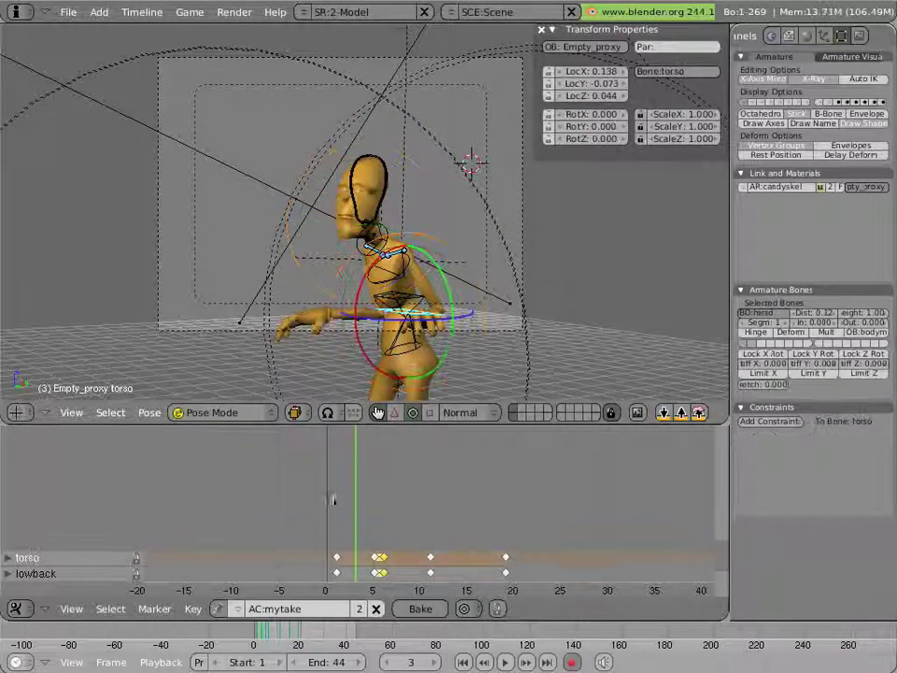
middle_drag(374, 548, 363, 466)
drag(370, 492, 366, 490)
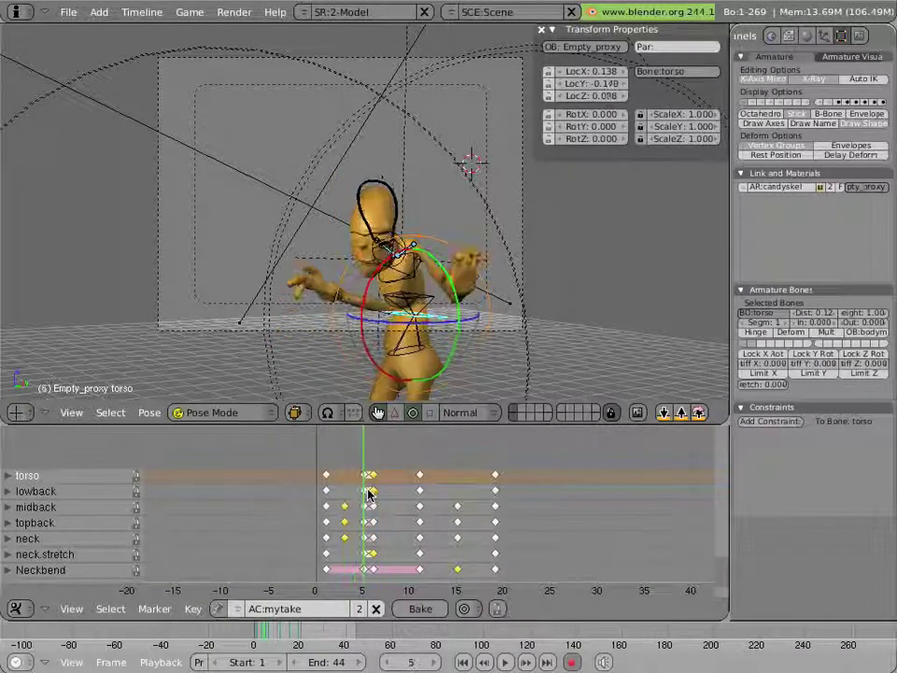
key(g)
click(445, 193)
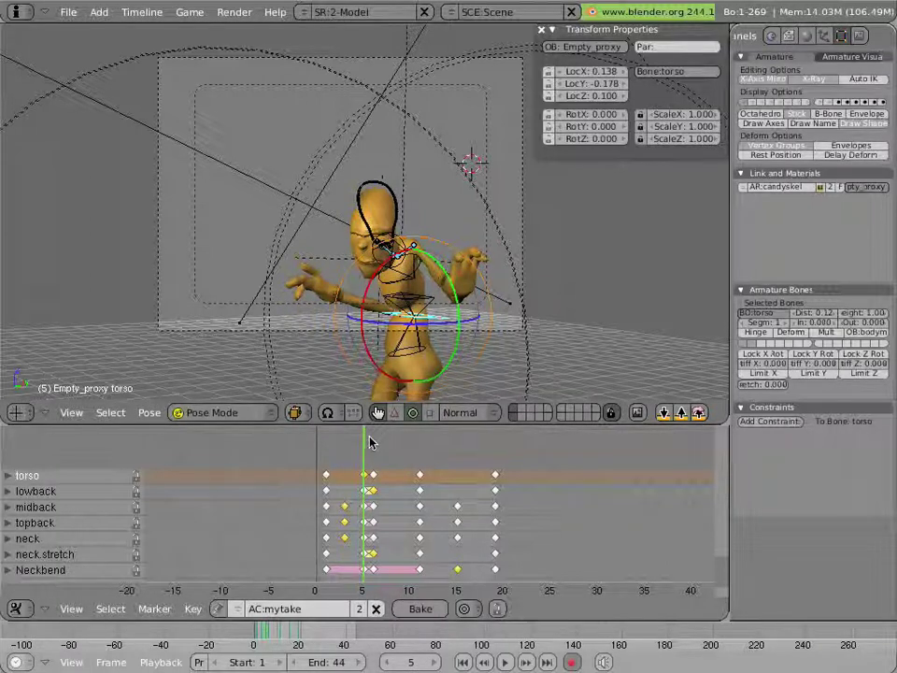
Rotate the midback bone to about RotX 16.75 and bend the topback bone forward at frame 6
mouse_move(370, 442)
mouse_down()
mouse_move(363, 440)
mouse_move(375, 440)
mouse_up()
right_click(404, 305)
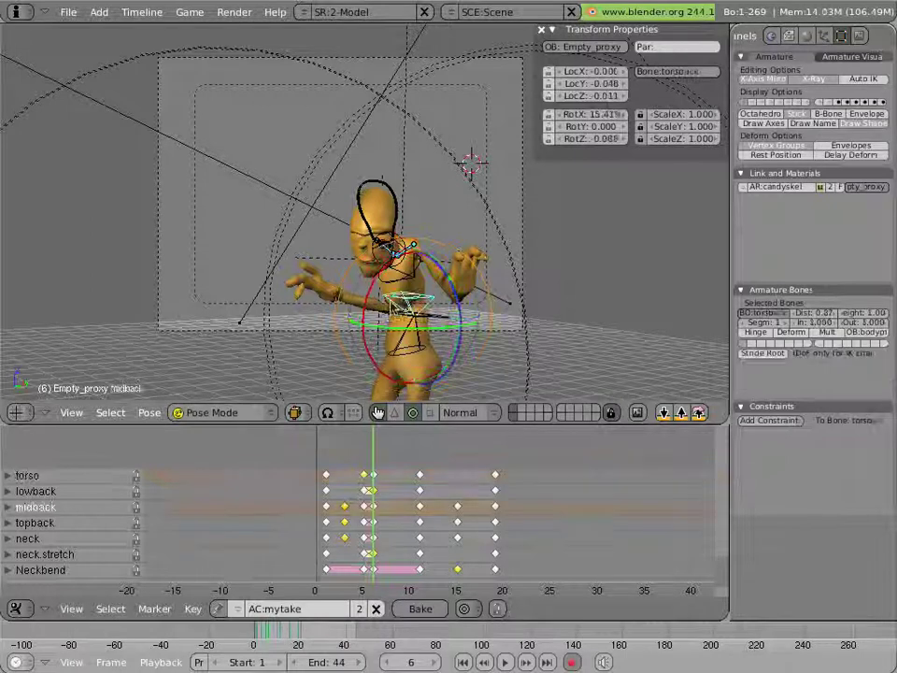
drag(367, 305, 373, 309)
right_click(386, 288)
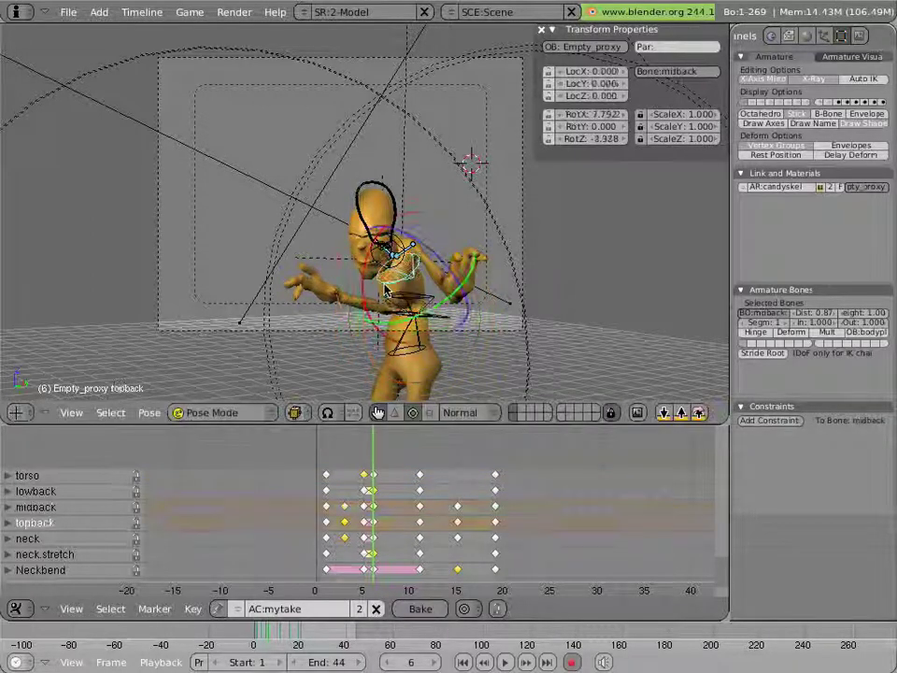
key(r)
click(372, 280)
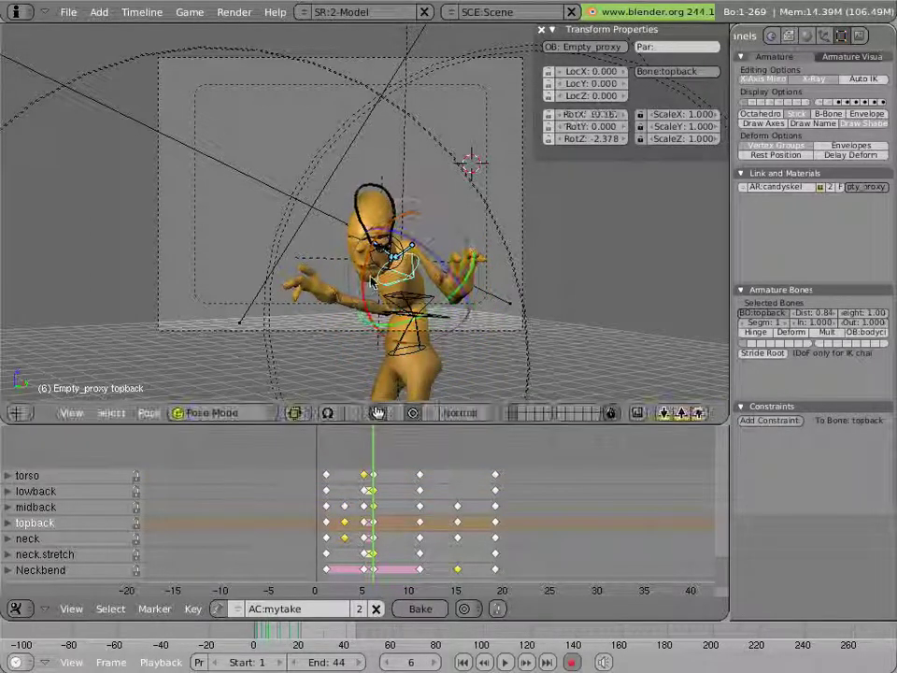
Rotate the neck and head bones at frame 6 to push the head further into the squash
right_click(371, 280)
key(r)
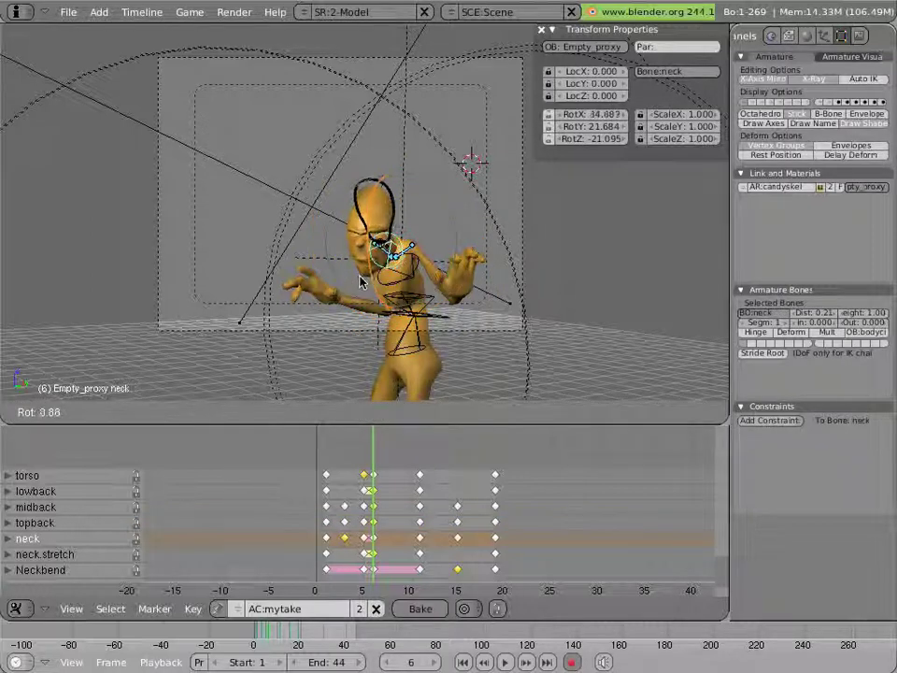
click(363, 281)
key(r)
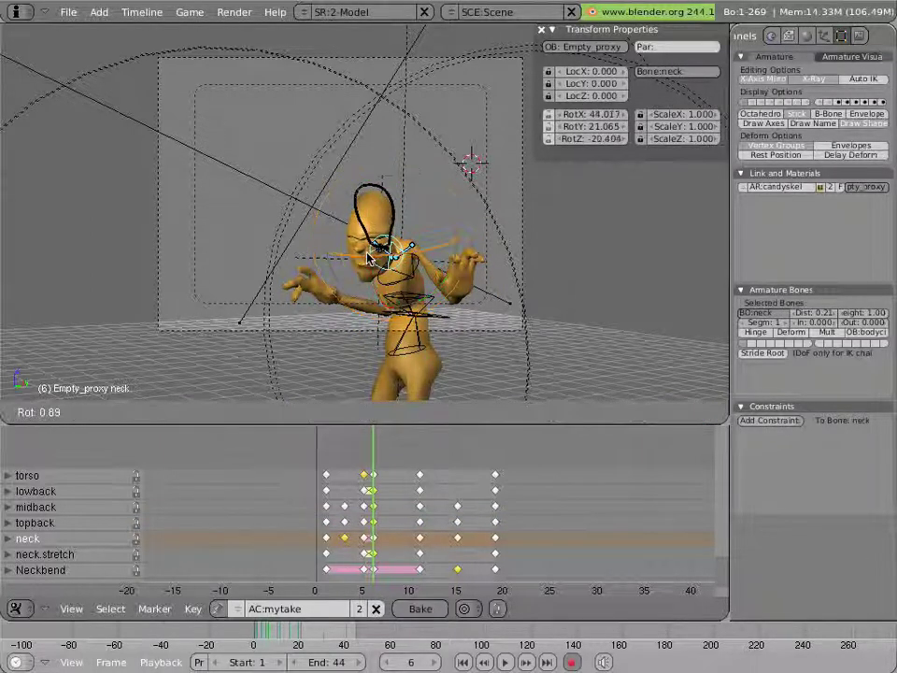
right_click(371, 245)
key(r)
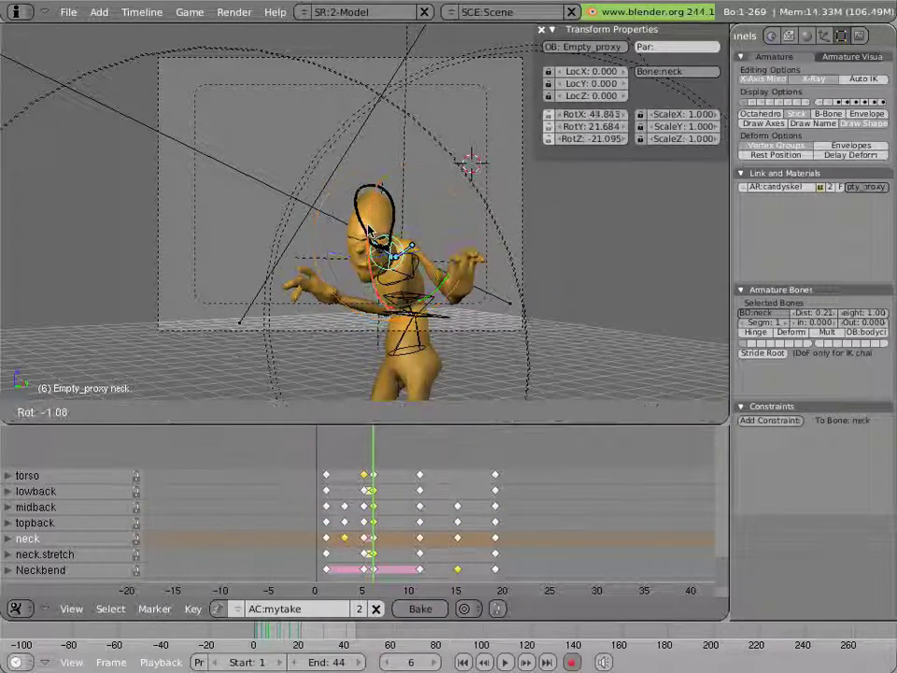
drag(369, 229, 355, 233)
right_click(360, 223)
click(355, 231)
Play the take animation from frame 1 to check the motion, and adjust the torso bone's position at frame 6
mouse_move(373, 464)
mouse_down()
mouse_move(328, 456)
mouse_move(445, 453)
mouse_move(327, 450)
mouse_up()
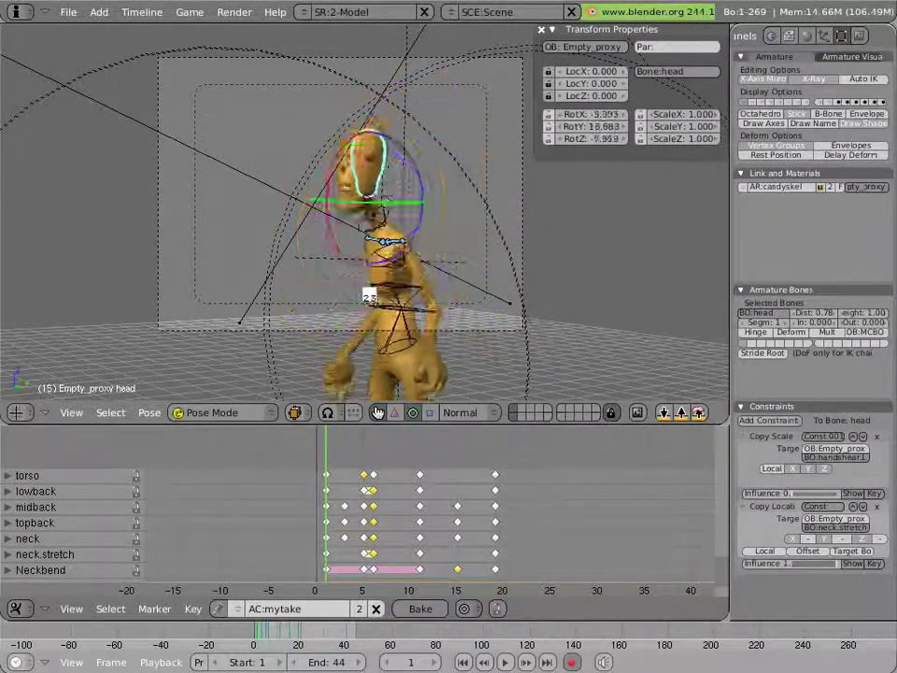
key(Escape)
drag(345, 471, 376, 469)
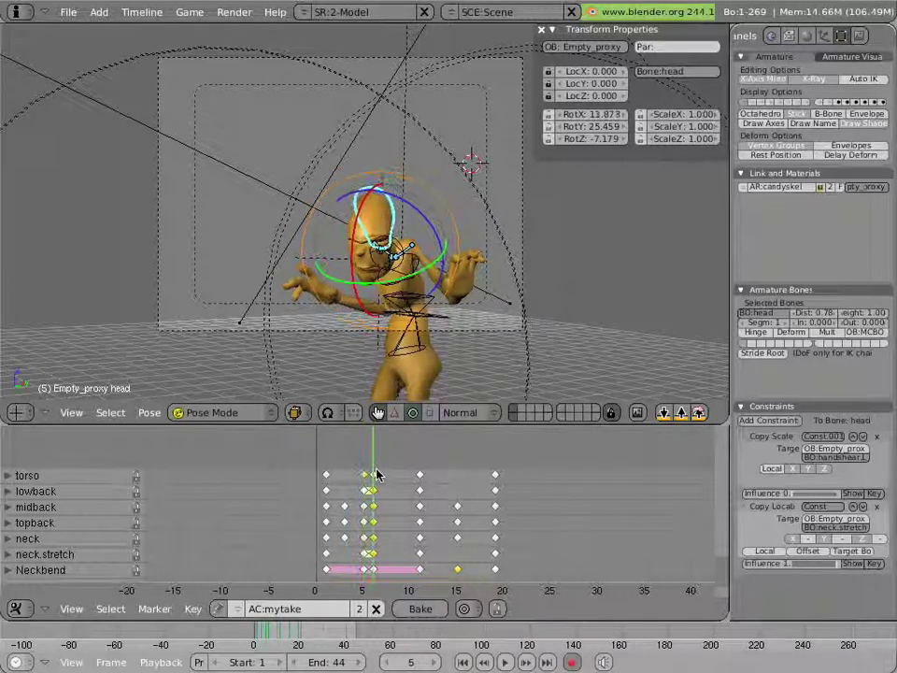
right_click(436, 332)
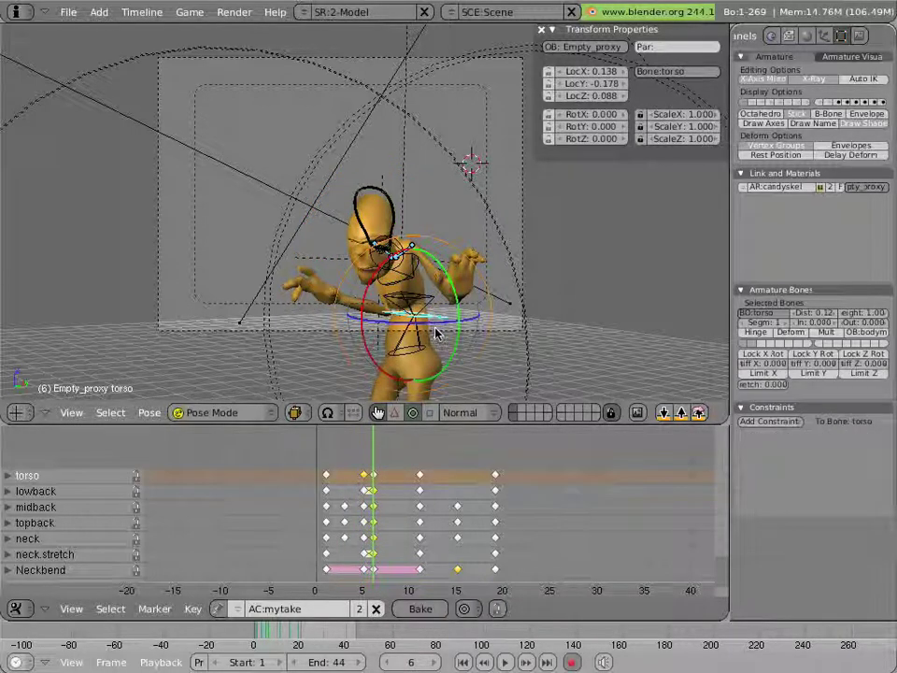
key(g)
click(437, 333)
Replace the midback key at frame 6 with a copy of its frame 5 key, and rotate the bone slightly there
drag(380, 446, 363, 449)
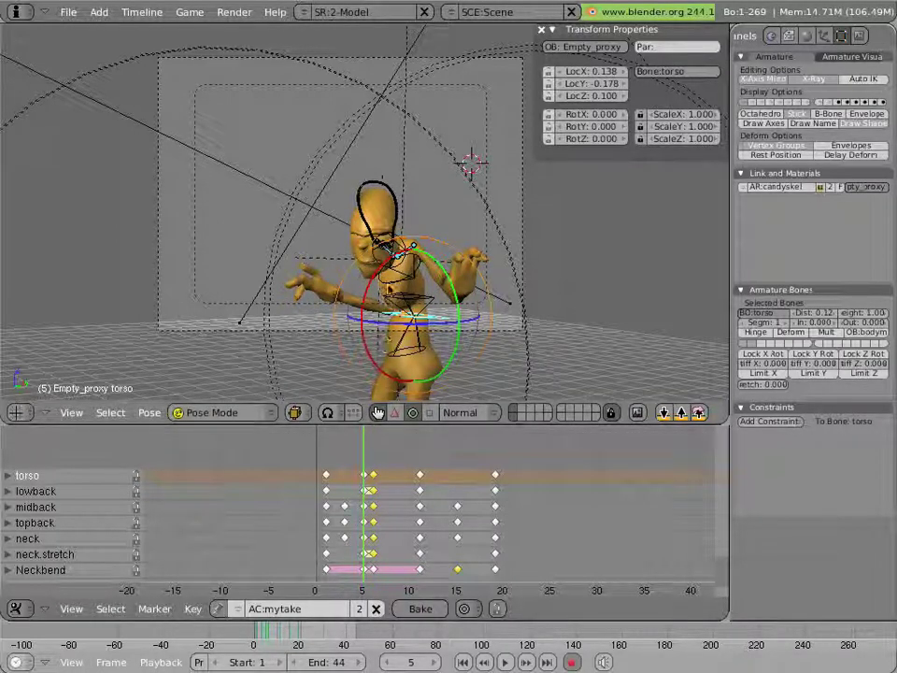
scroll(338, 342, up, 5)
shift+middle_drag(337, 340, 322, 280)
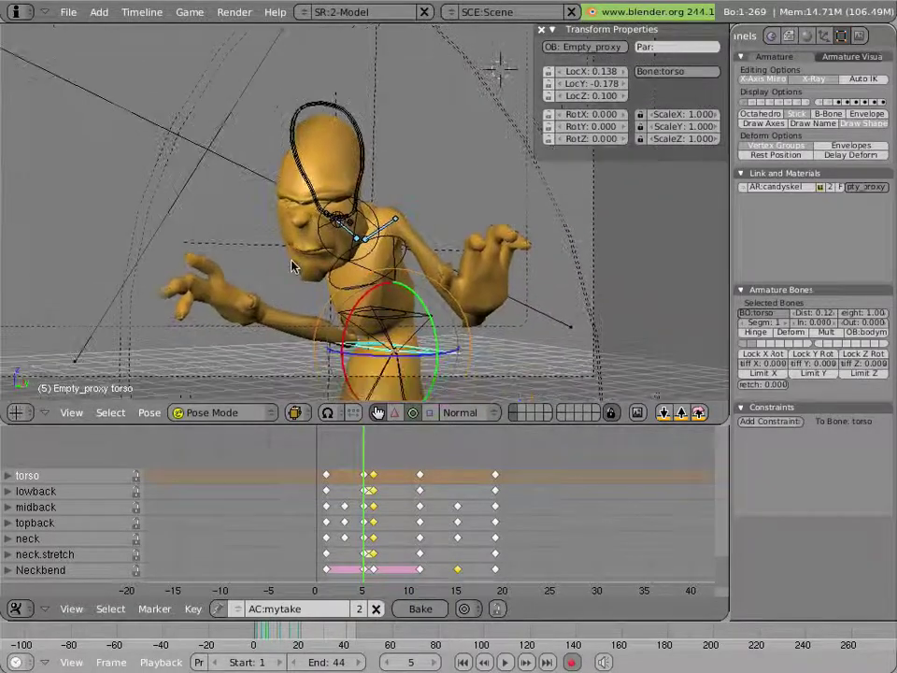
mouse_move(370, 450)
mouse_down()
mouse_move(379, 451)
mouse_move(370, 455)
mouse_move(373, 447)
mouse_up()
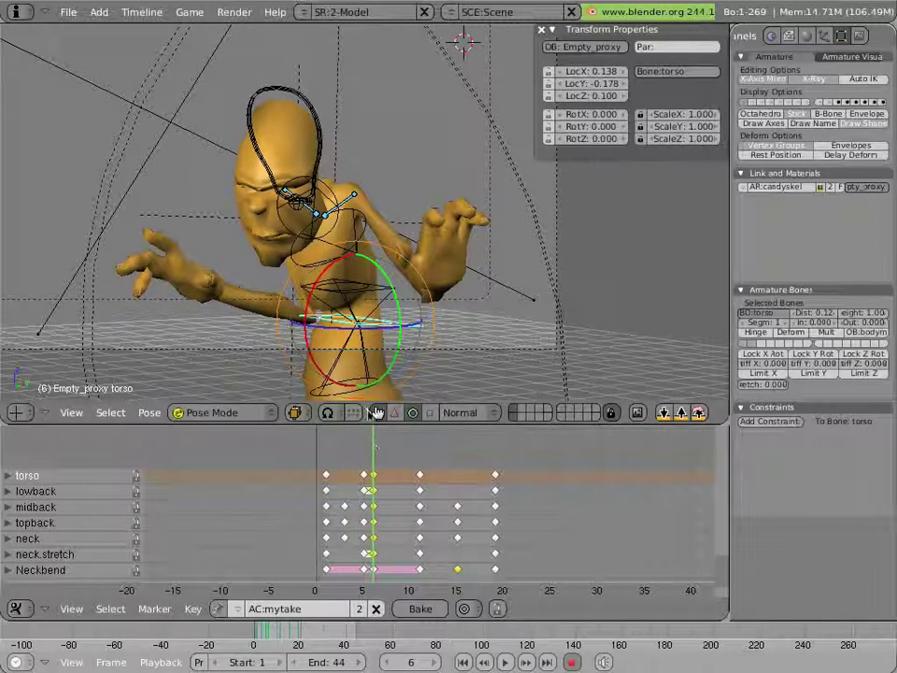
right_click(342, 293)
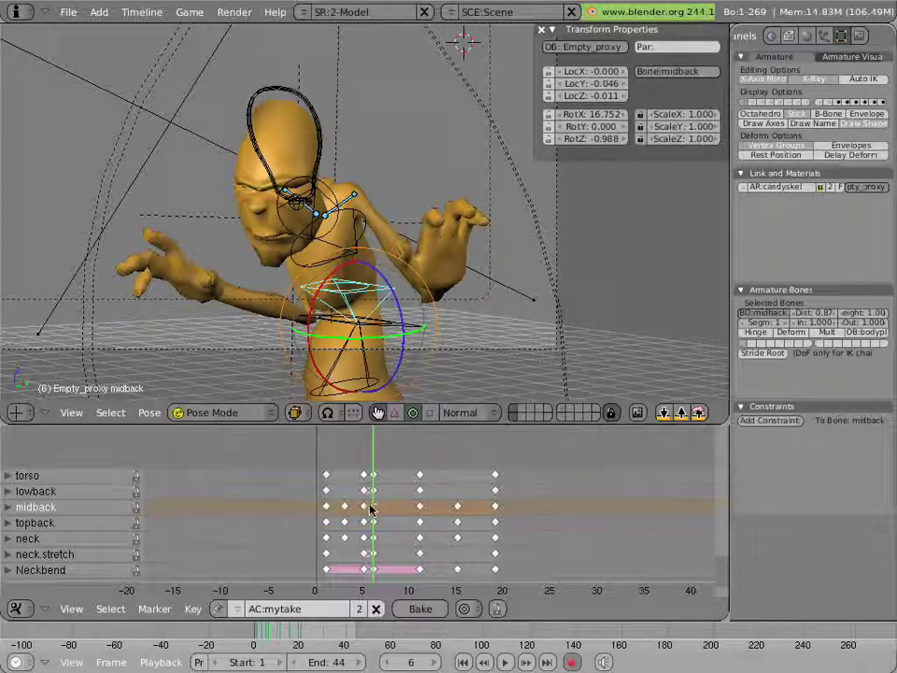
key(g)
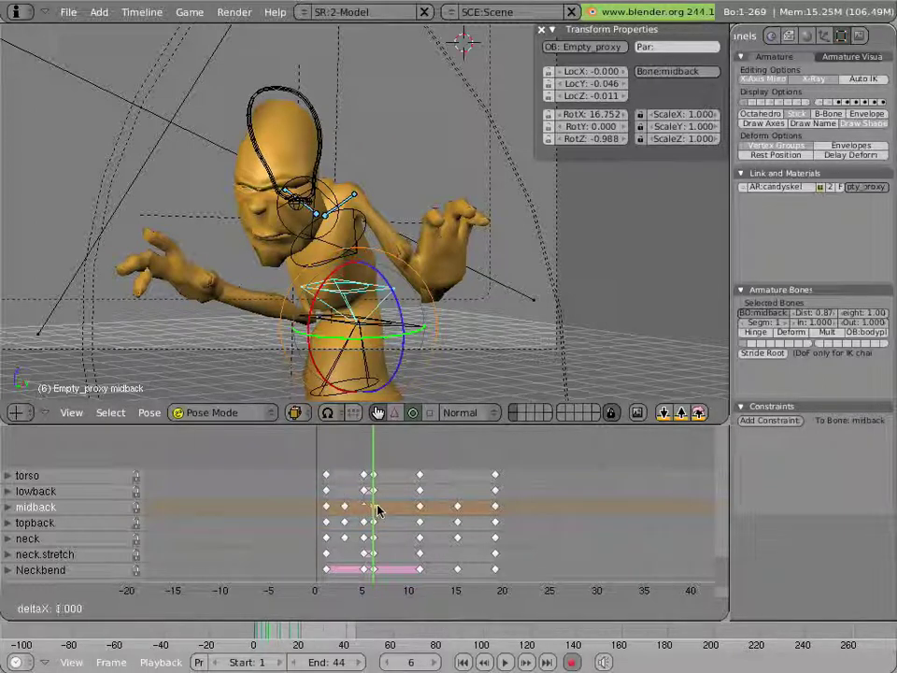
click(373, 510)
key(g)
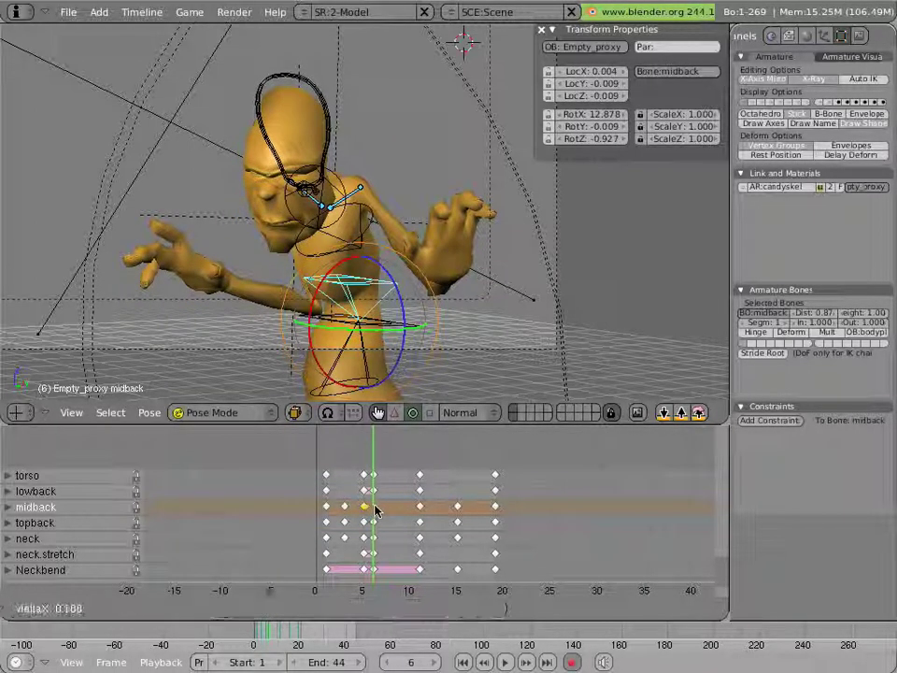
click(380, 505)
mouse_move(373, 477)
mouse_down()
mouse_move(384, 474)
mouse_move(354, 480)
mouse_move(386, 480)
mouse_move(366, 480)
mouse_move(376, 480)
mouse_up()
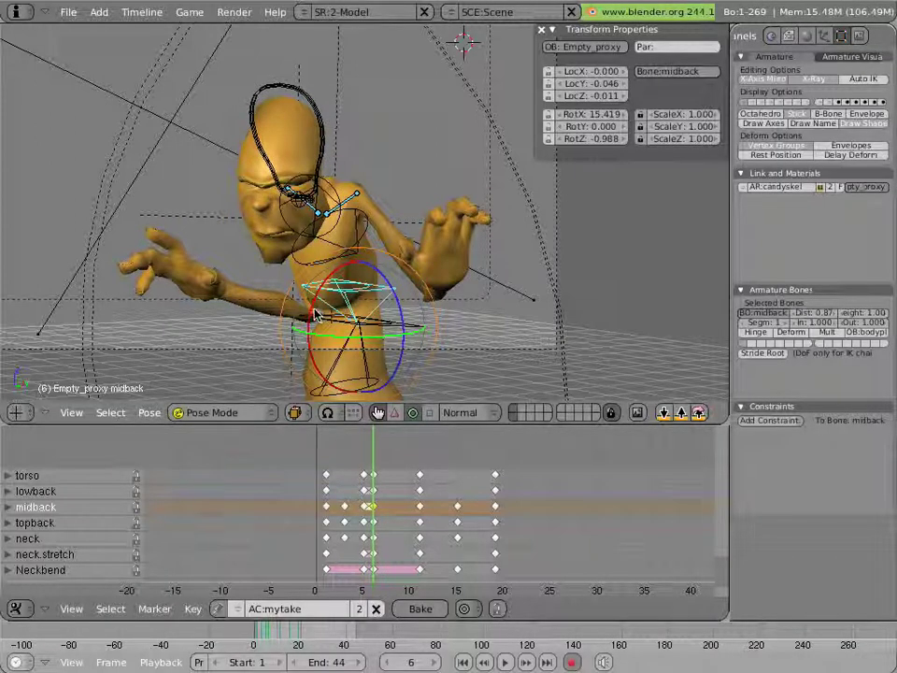
drag(316, 315, 331, 299)
Step back through the frames to frame 1 and play the animation to examine the move into the squash
key(Left)
key(Left)
key(Left)
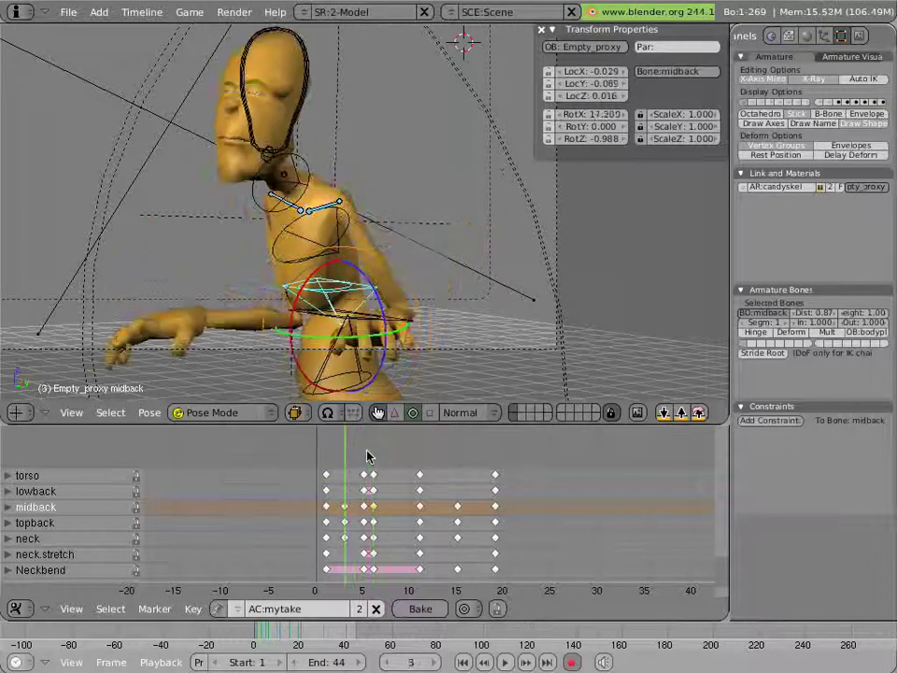
drag(367, 455, 323, 455)
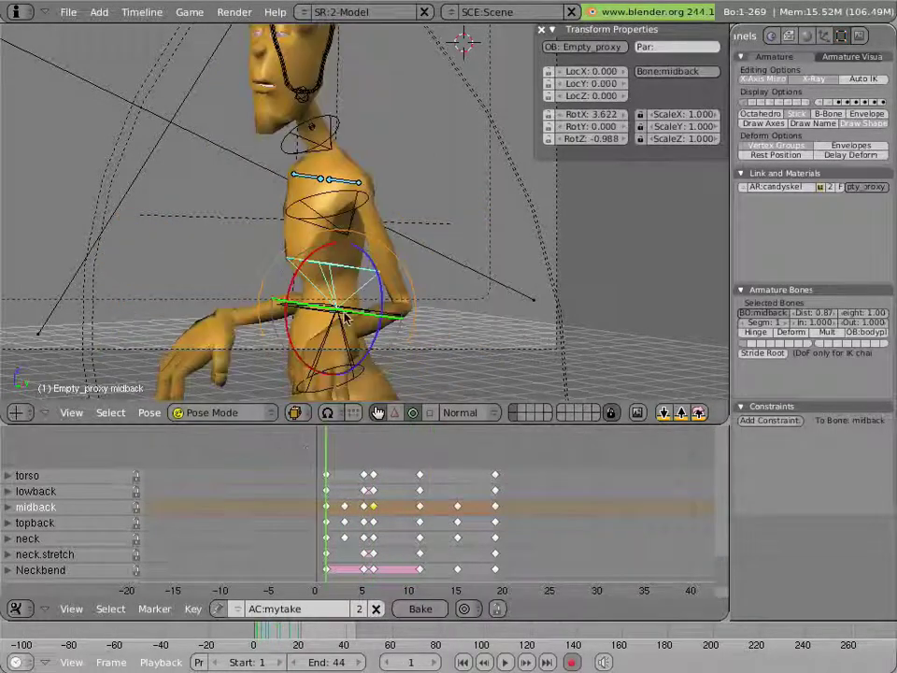
key(alt+a)
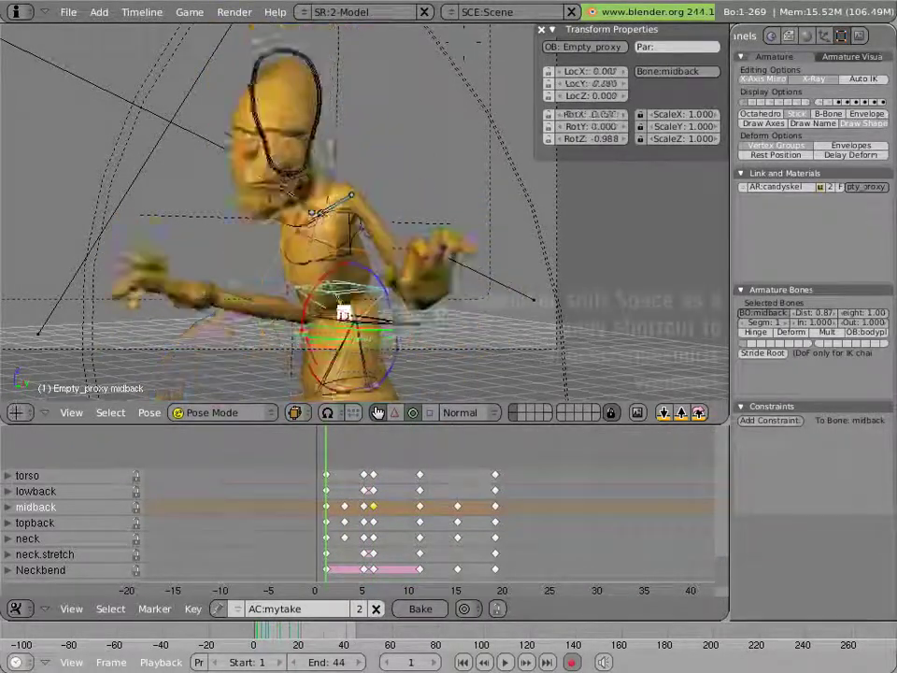
key(Escape)
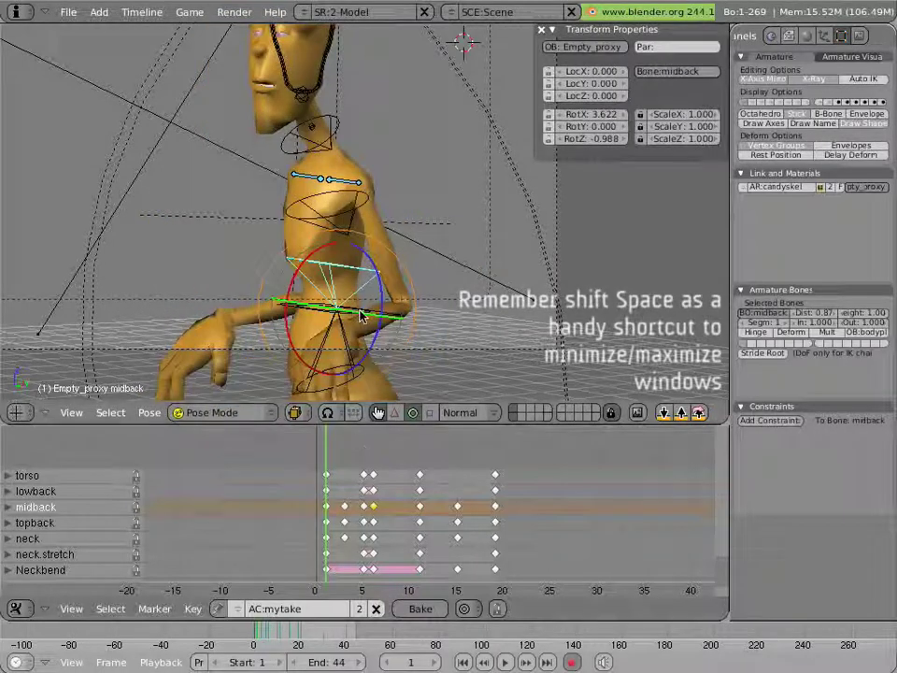
Maximize the 3D view and replay the take animation several times to judge the whole motion, and restore the split layout
key(shift+space)
scroll(320, 192, down, 2)
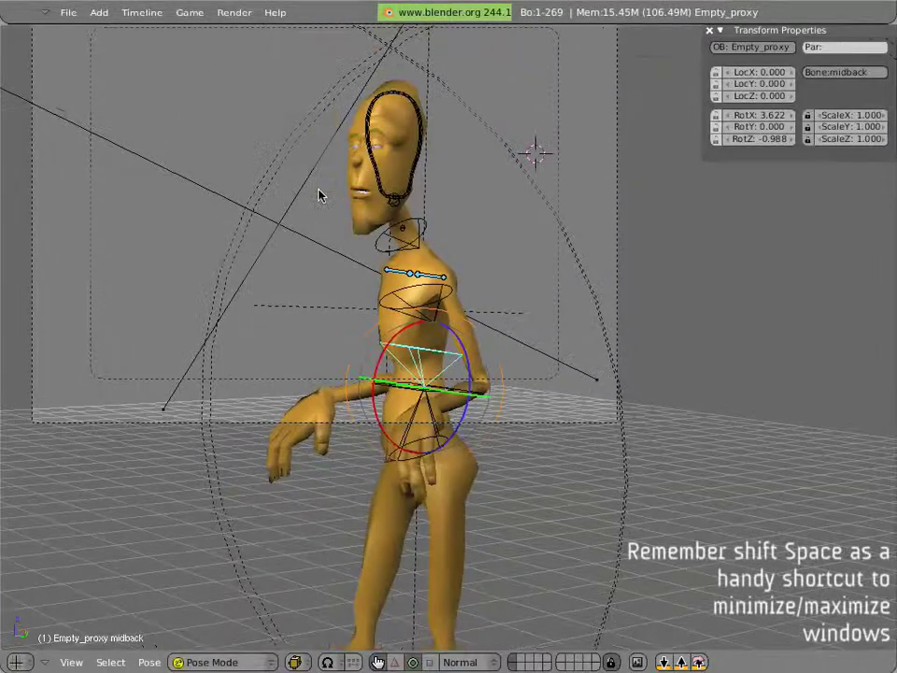
shift+middle_drag(320, 195, 387, 253)
key(alt+a)
key(Escape)
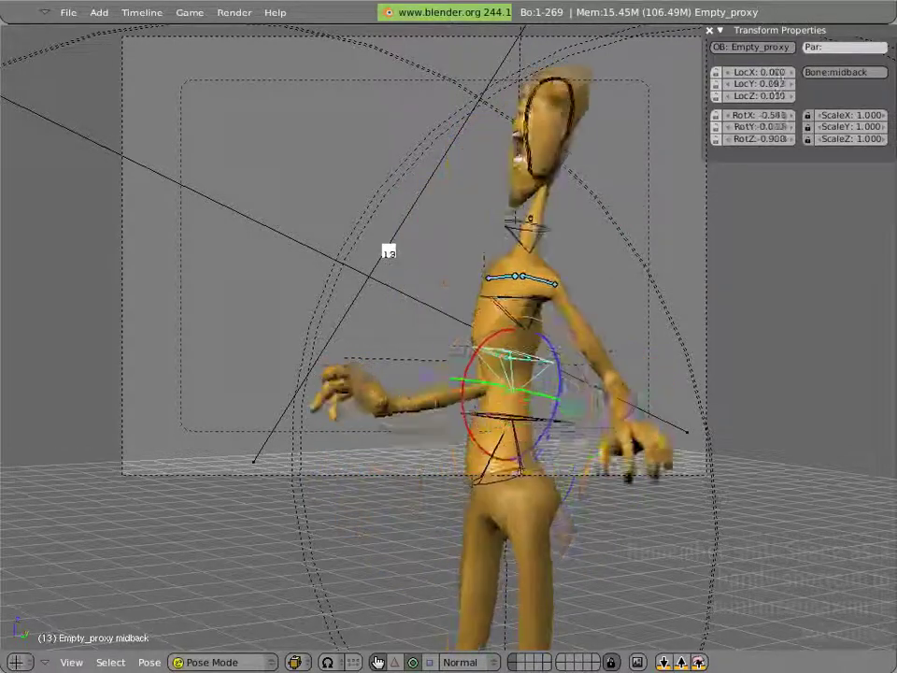
key(Escape)
key(alt+a)
key(Escape)
key(alt+a)
key(Escape)
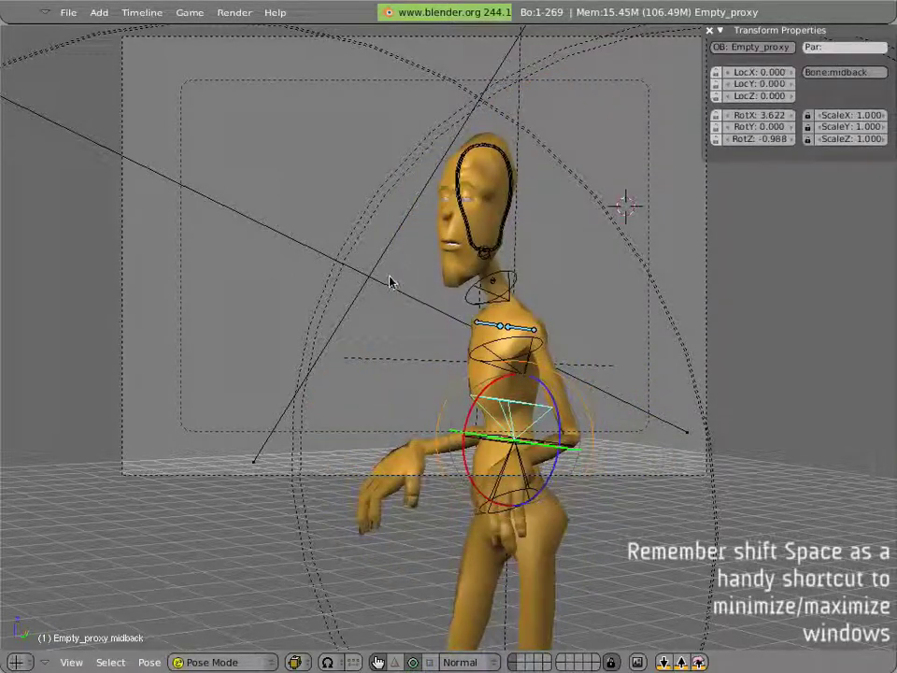
key(shift+space)
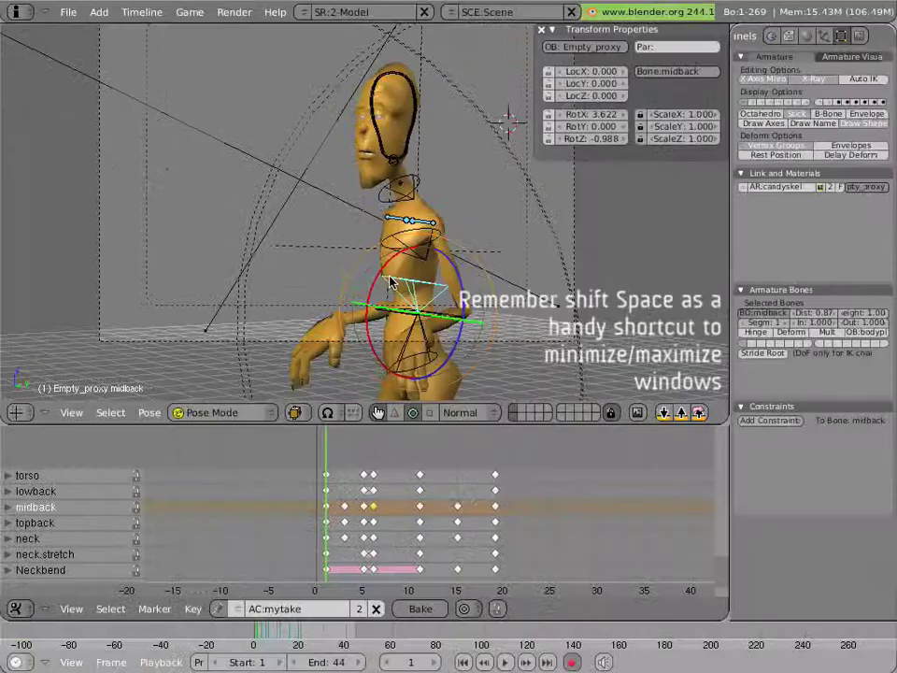
Show the armature's two facial bone layers and step between frames 1 and 3 to examine the face
click(821, 102)
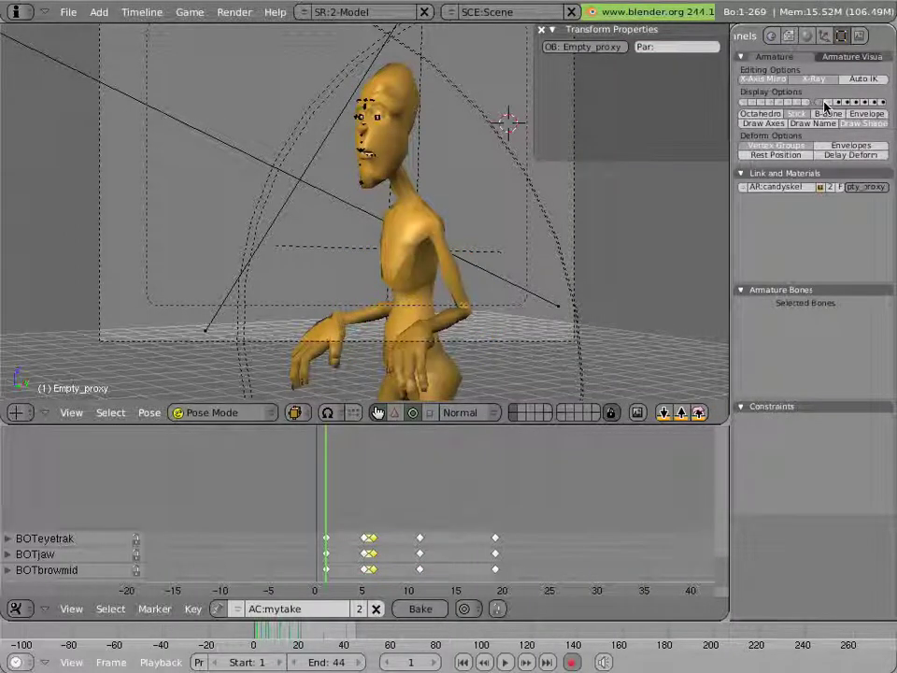
shift+click(828, 102)
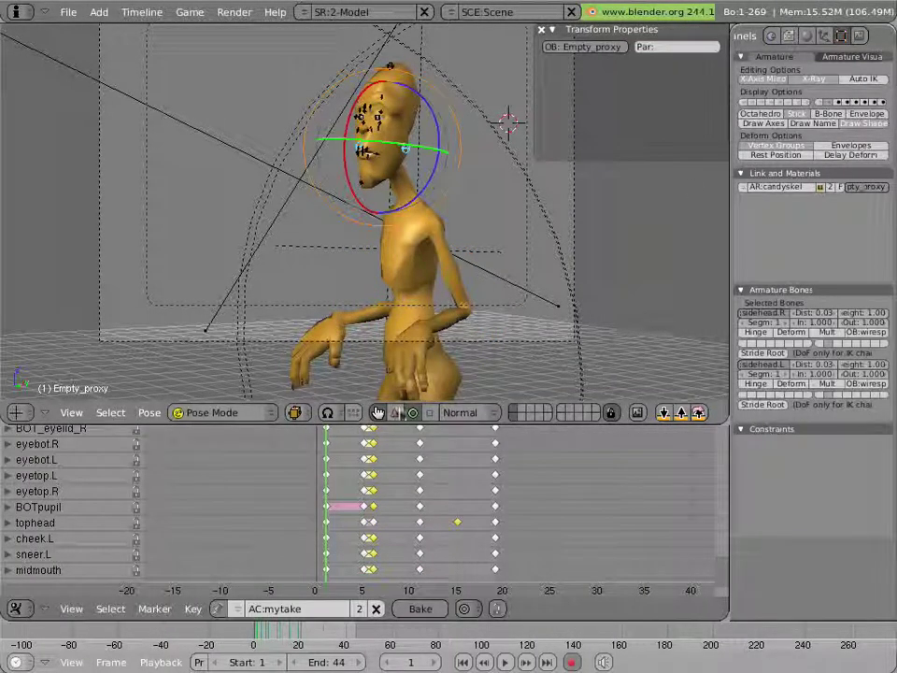
key(Right)
key(Right)
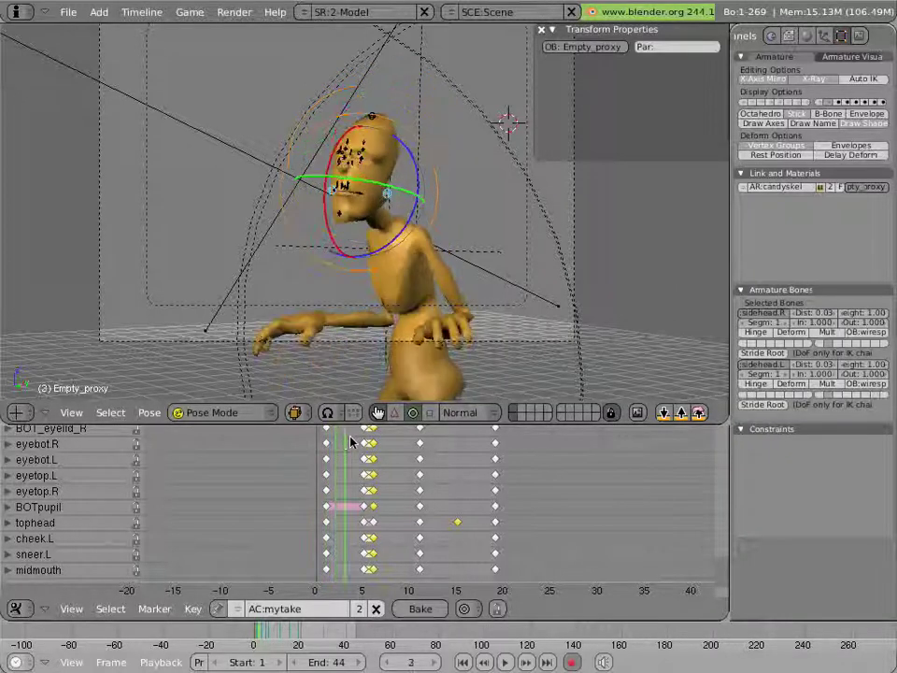
key(Left)
key(Left)
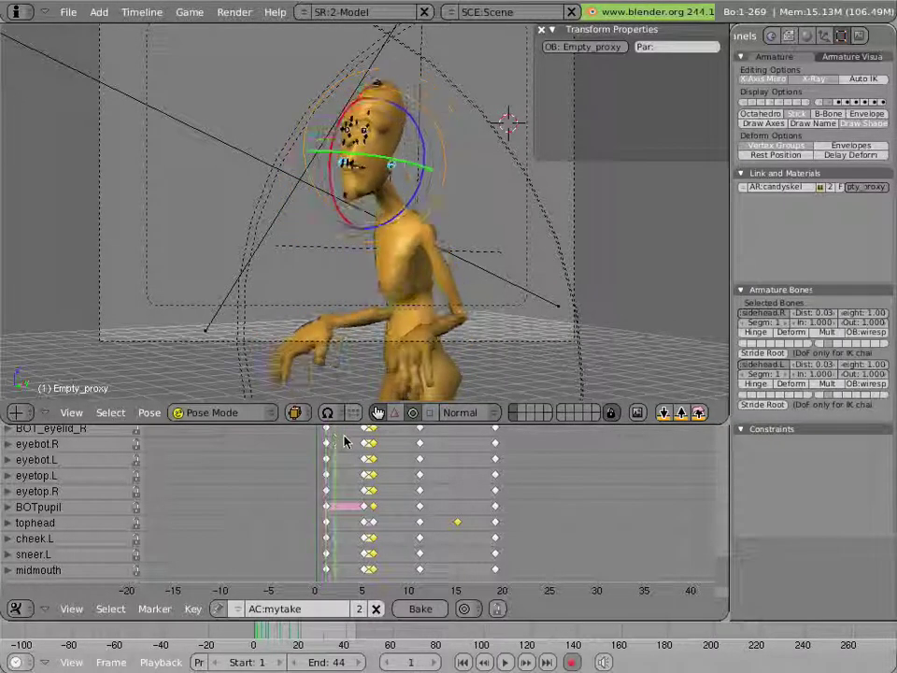
key(Right)
key(Right)
key(Left)
key(Left)
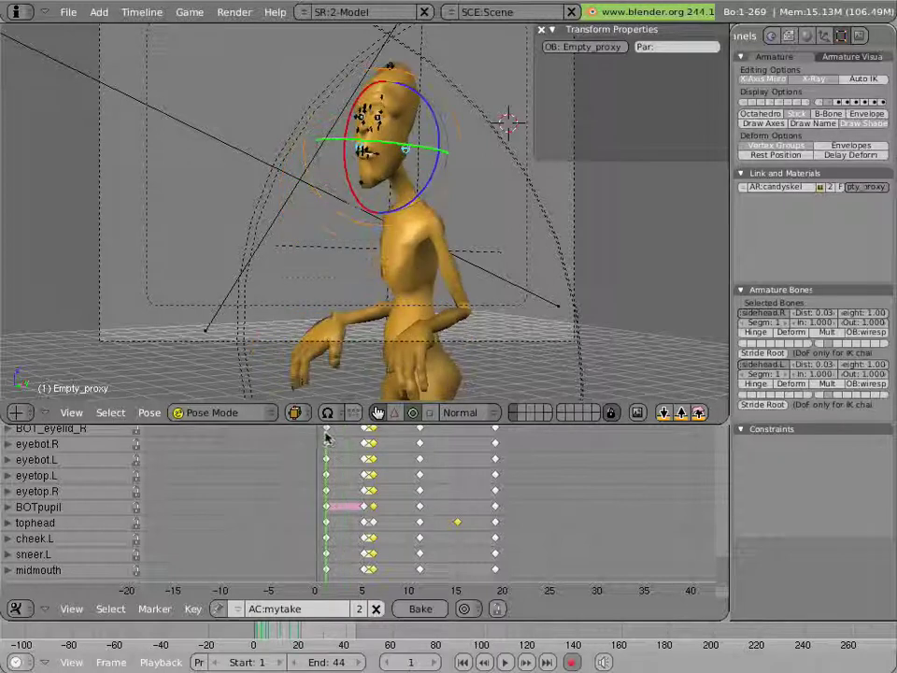
Go to frame 3, select the sidehead.R and sidehead.L bones together, and move them upward on the face
key(Right)
key(Right)
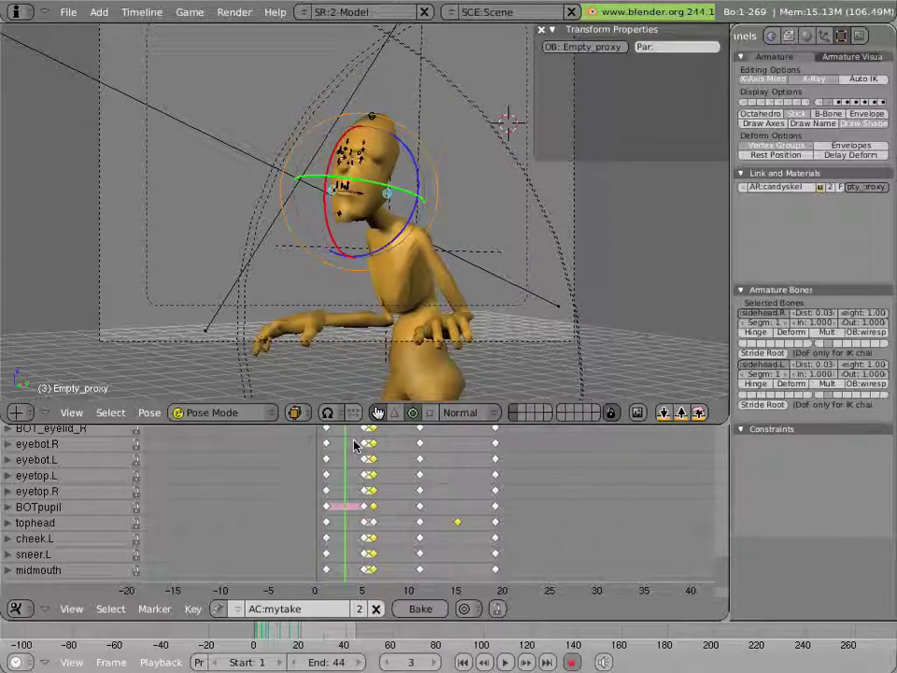
scroll(261, 214, up, 5)
middle_drag(309, 87, 299, 173)
right_click(294, 285)
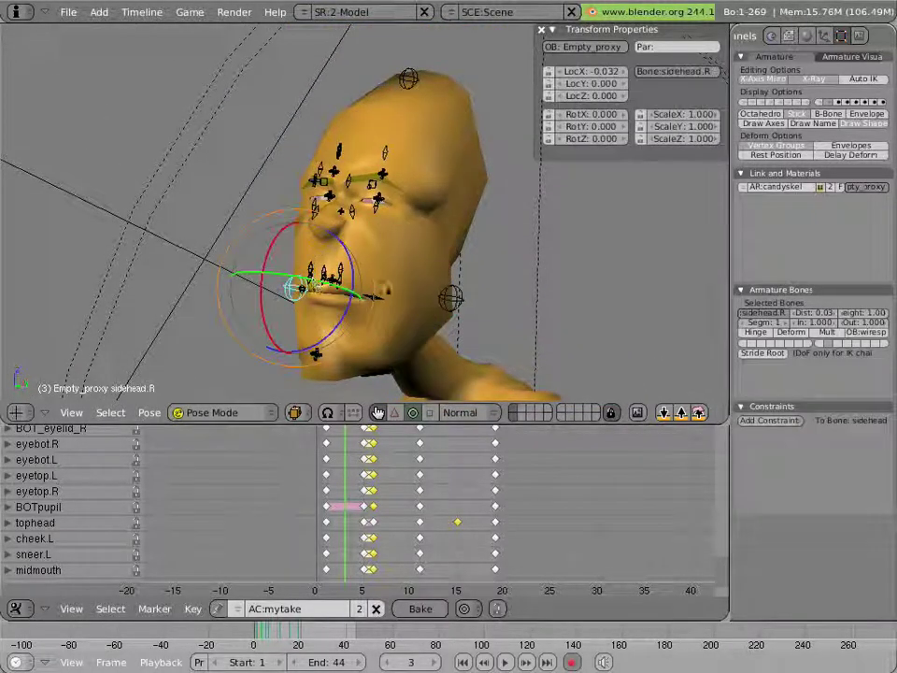
shift+right_click(448, 297)
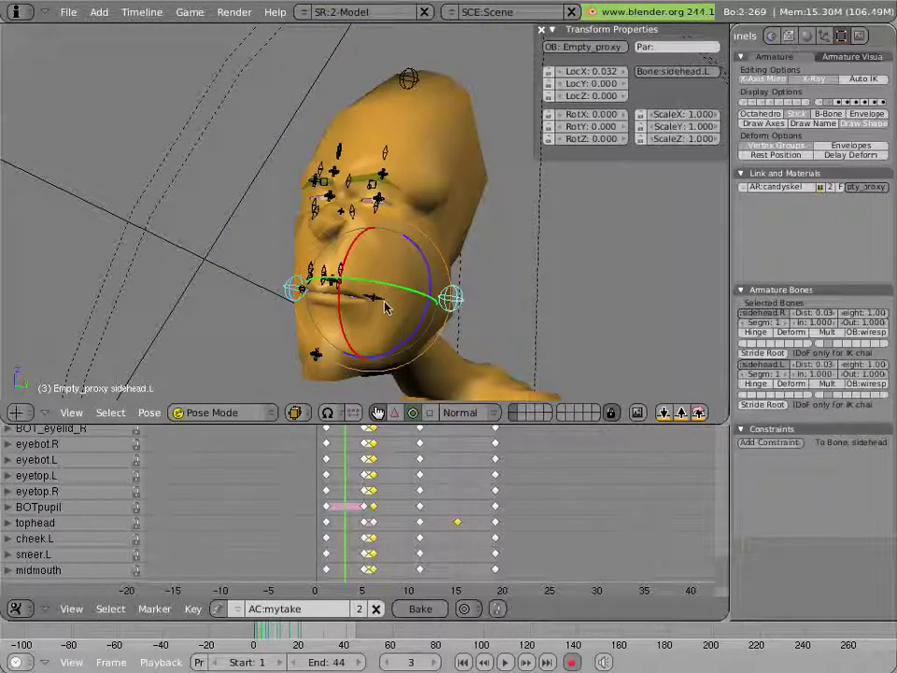
key(g)
click(453, 269)
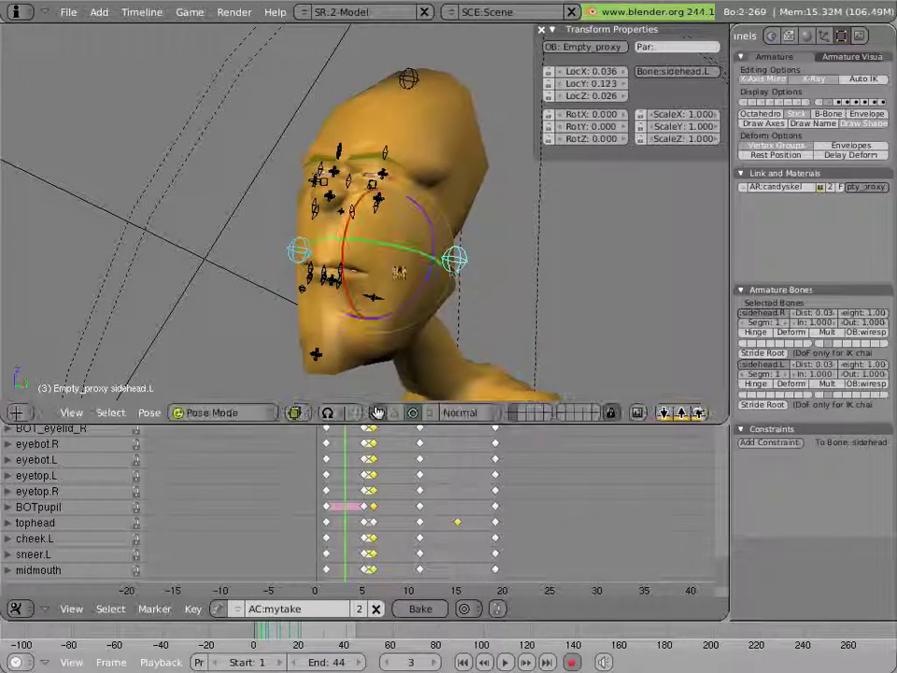
Move the sidehead.L bone and the sidehead.R bone individually inward at frame 3 to narrow the face
right_click(454, 269)
key(g)
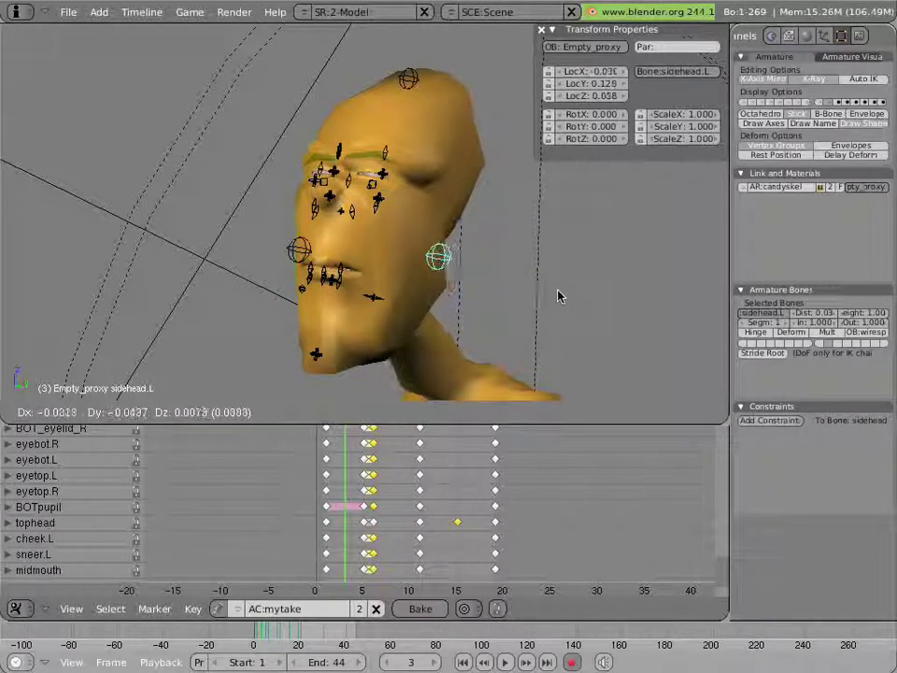
click(546, 293)
right_click(307, 254)
key(g)
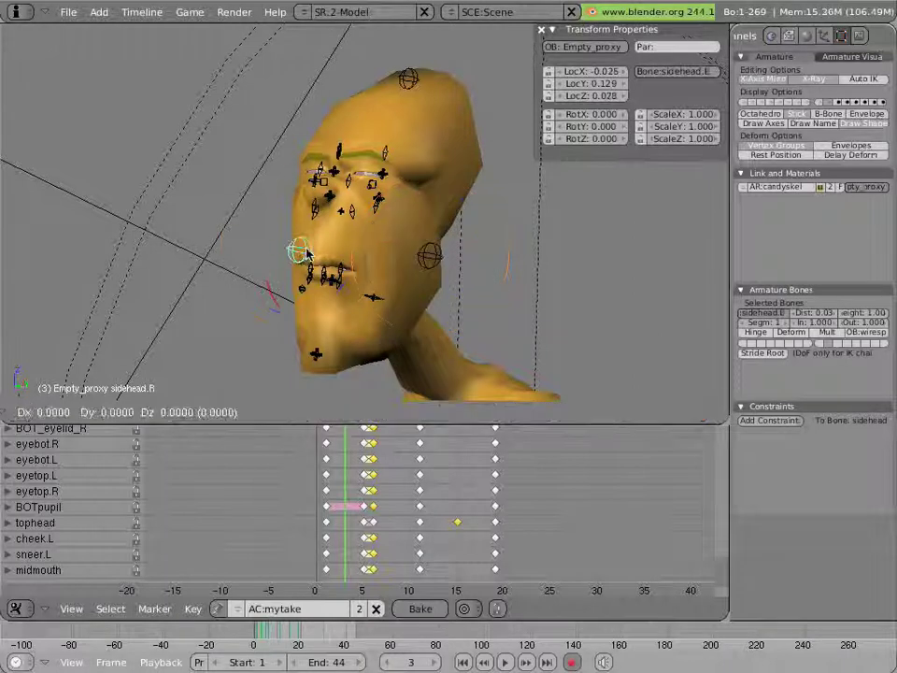
click(302, 251)
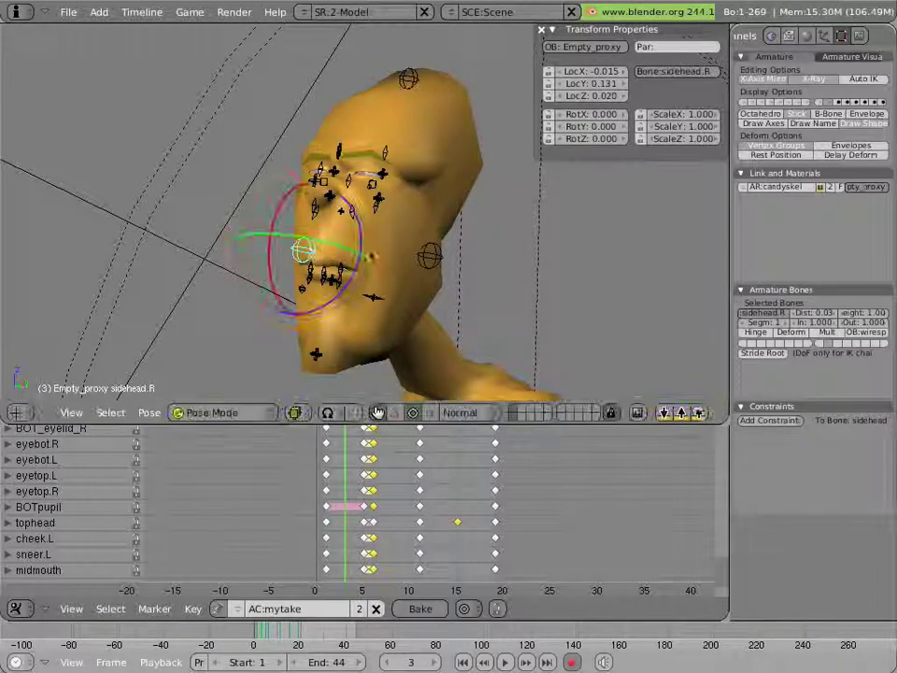
Raise both sidehead bones together further at frame 3 to drag the face upward
shift+right_click(428, 258)
key(g)
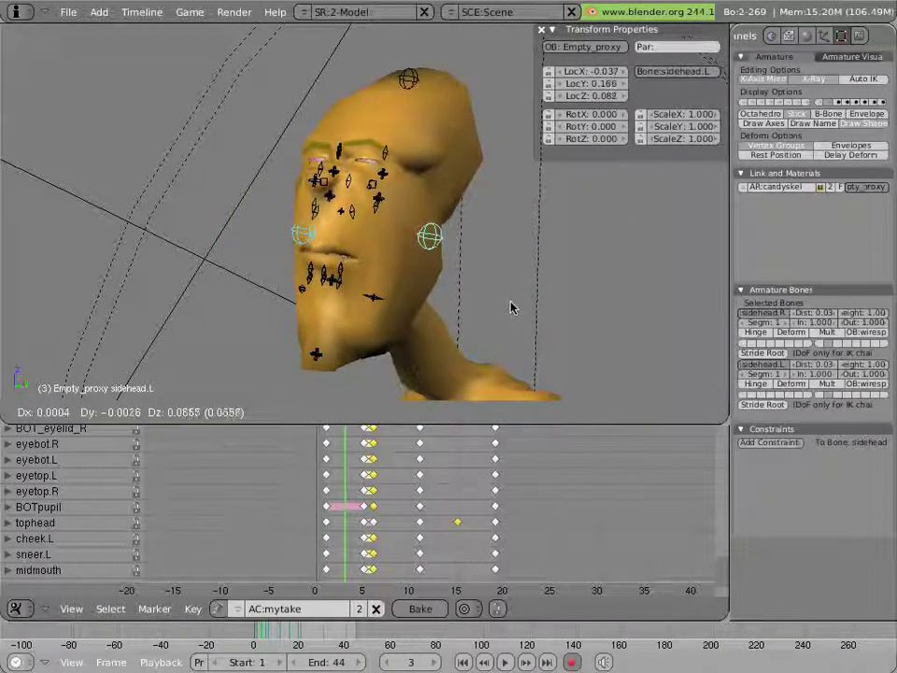
click(480, 278)
Scale the BOT_eyelid_L and BOT_eyelid_R bones down to about 0.06 at frame 3 and raise them together to close the eyes
scroll(364, 214, up, 2)
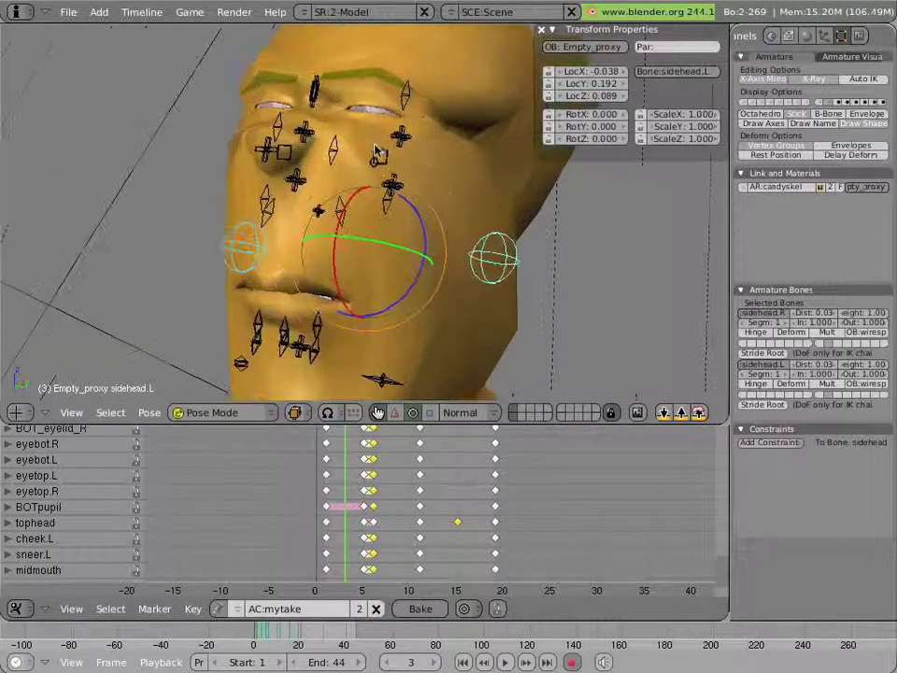
right_click(430, 192)
key(s)
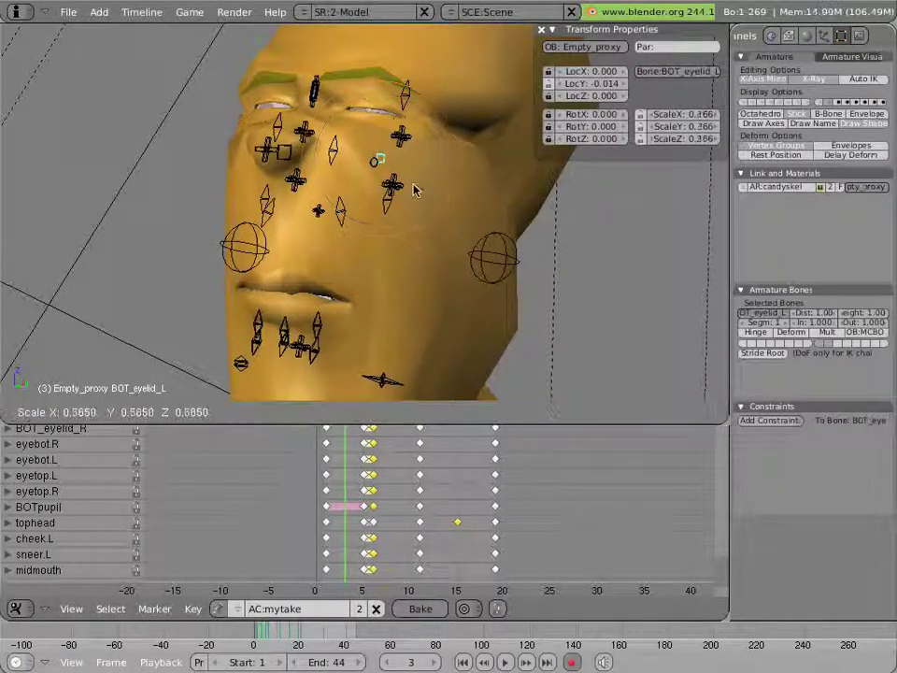
click(392, 169)
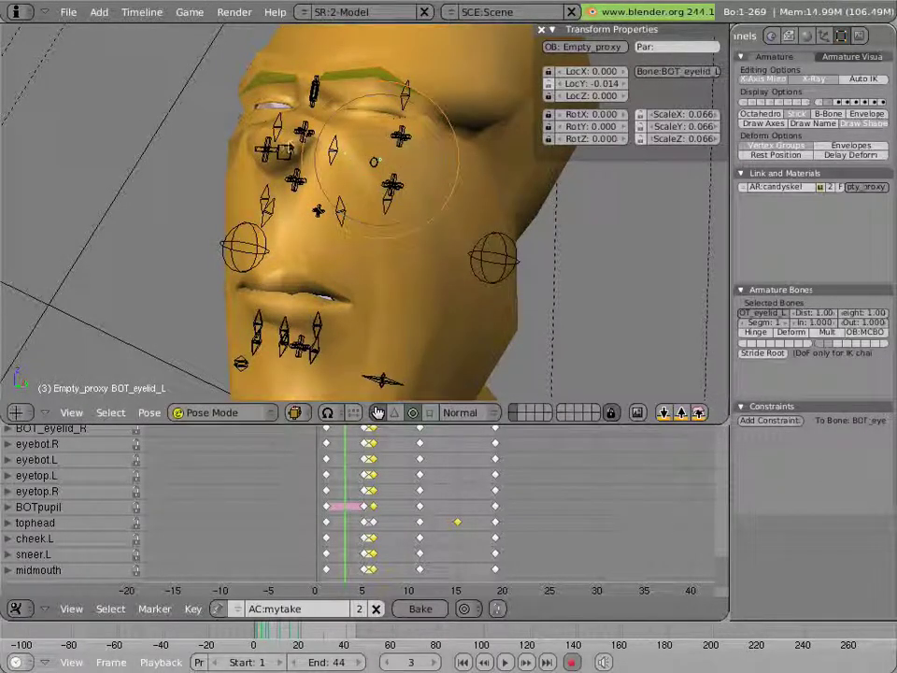
right_click(285, 150)
key(s)
click(343, 162)
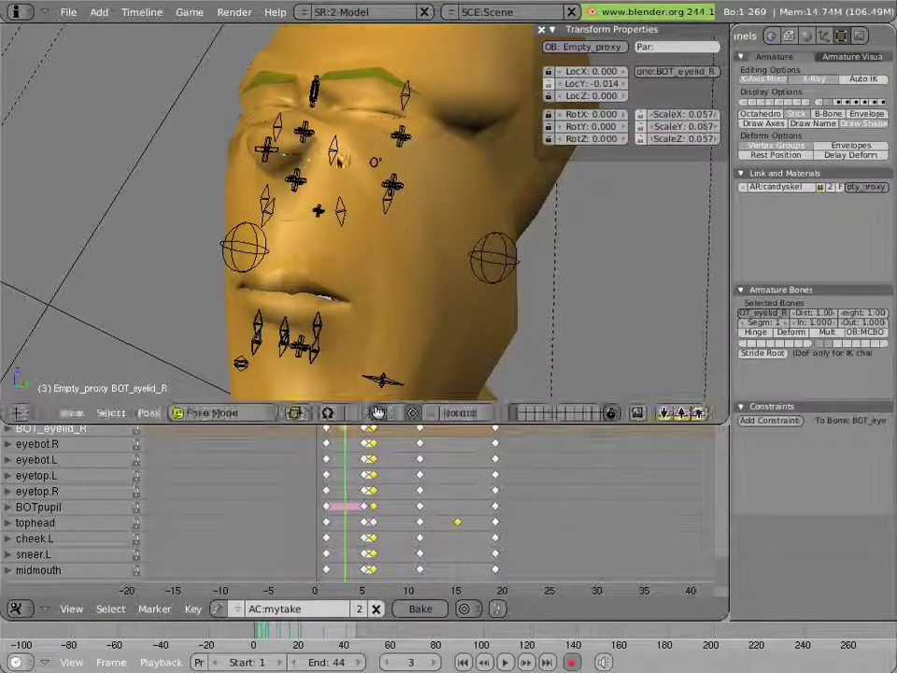
shift+right_click(381, 162)
key(g)
click(457, 267)
Raise the cheek.L and cheek.R bones to about 0.09 and 0.07 in Y, and lower the browmid bone at frame 3
right_click(394, 218)
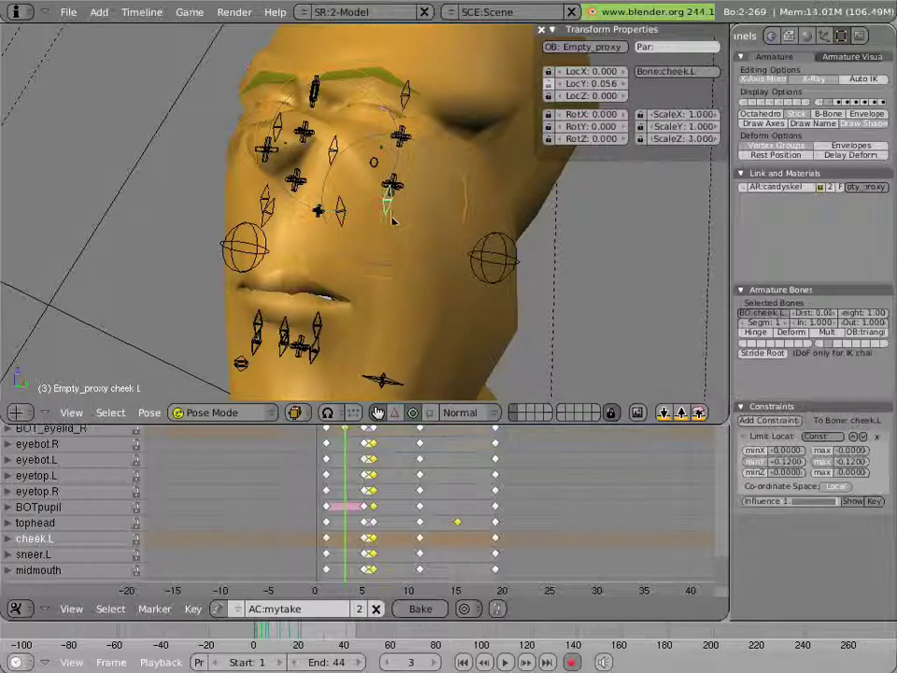
key(g)
click(474, 285)
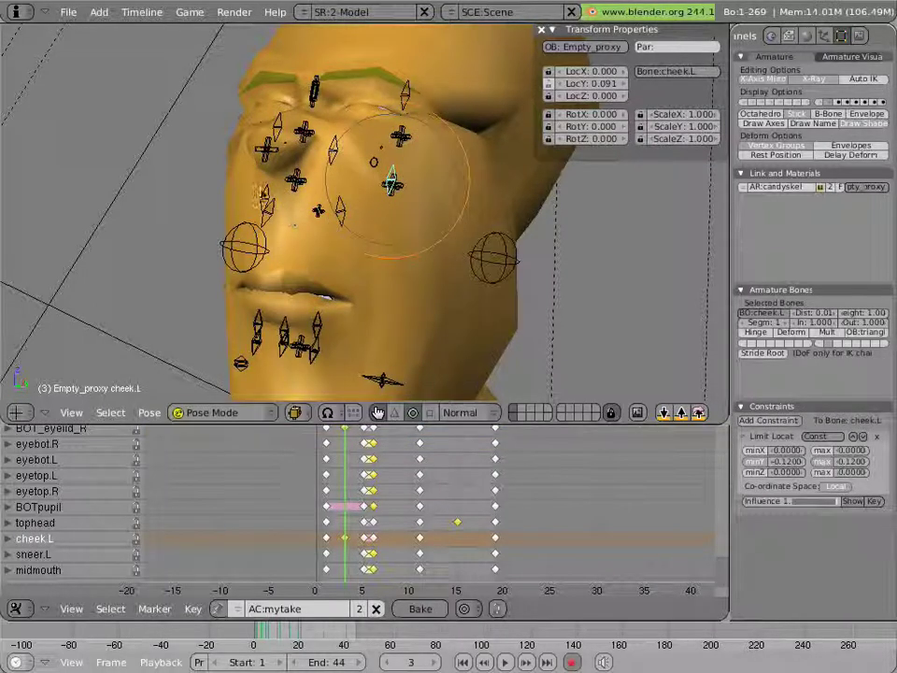
right_click(284, 198)
key(g)
click(284, 198)
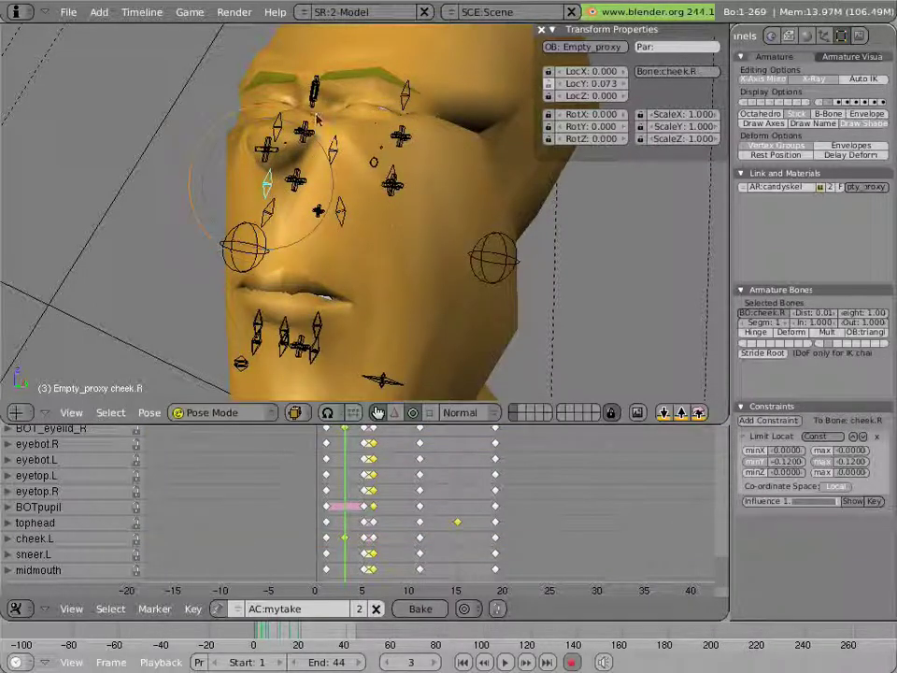
right_click(323, 131)
key(g)
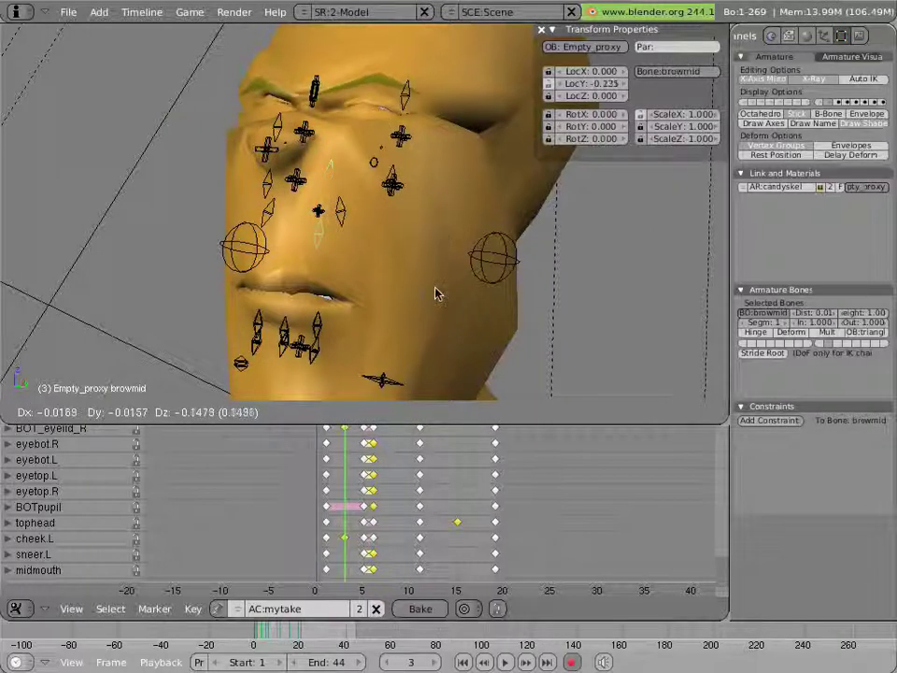
click(436, 292)
Pull the BOTjaw bone down at frame 3 to open the mouth
middle_drag(362, 292, 280, 280)
right_click(244, 291)
key(g)
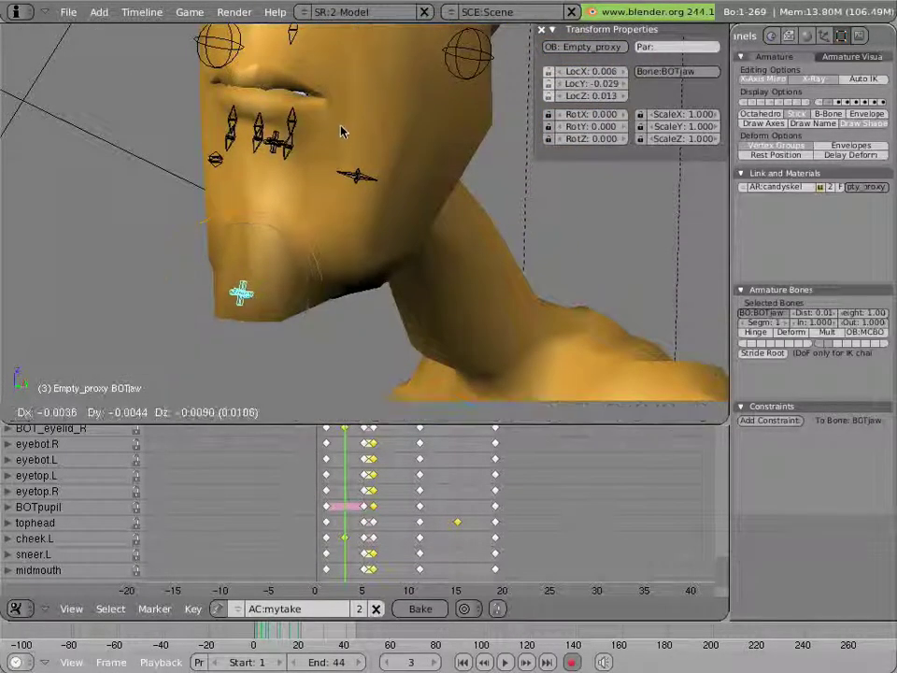
click(367, 174)
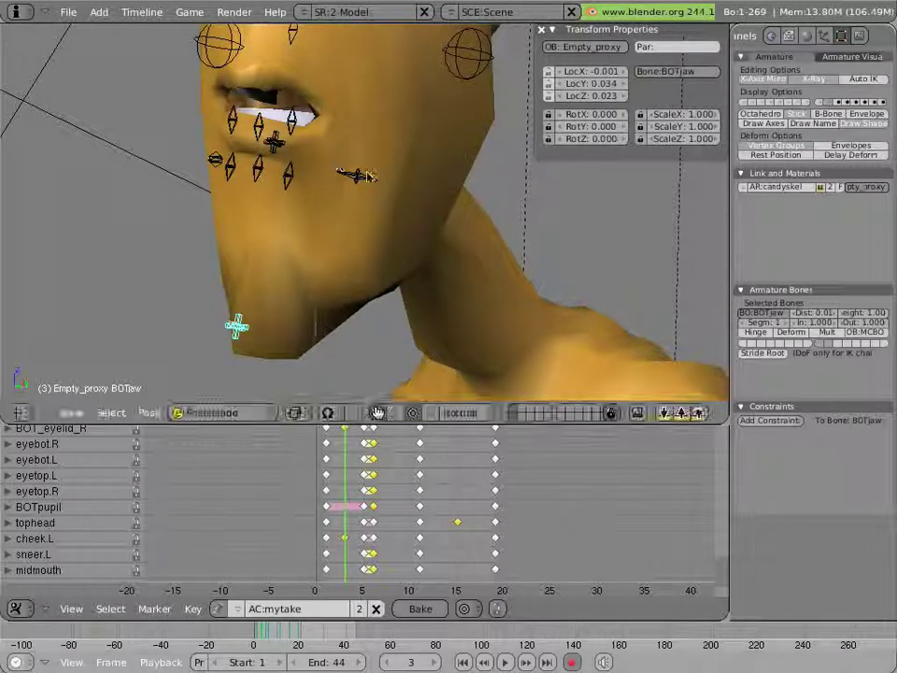
Move the mouth.L and mouth.R corner bones inward at frame 3 to narrow the open mouth
right_click(365, 174)
key(g)
click(499, 230)
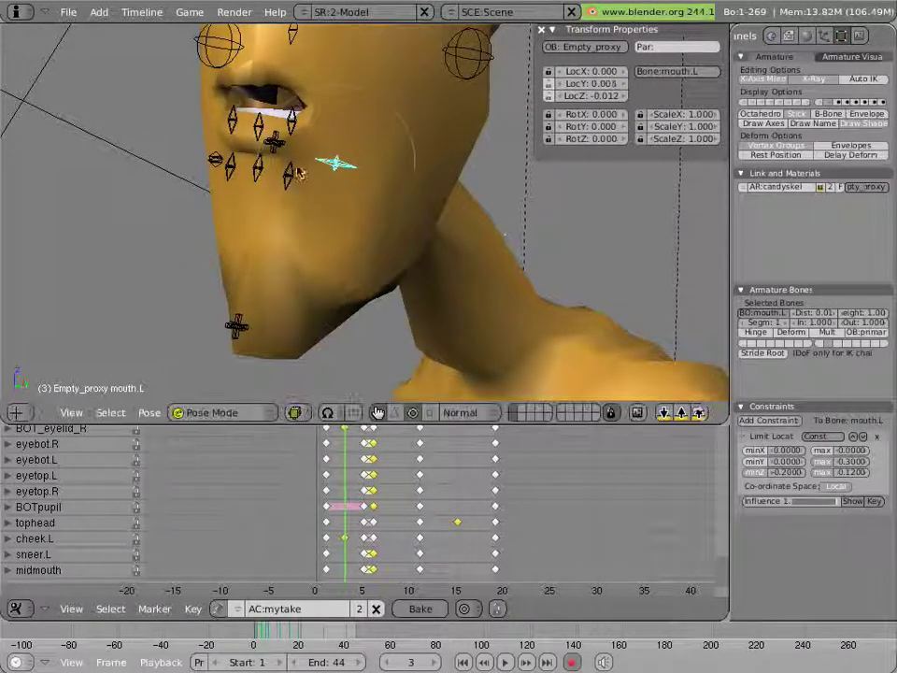
right_click(216, 156)
key(g)
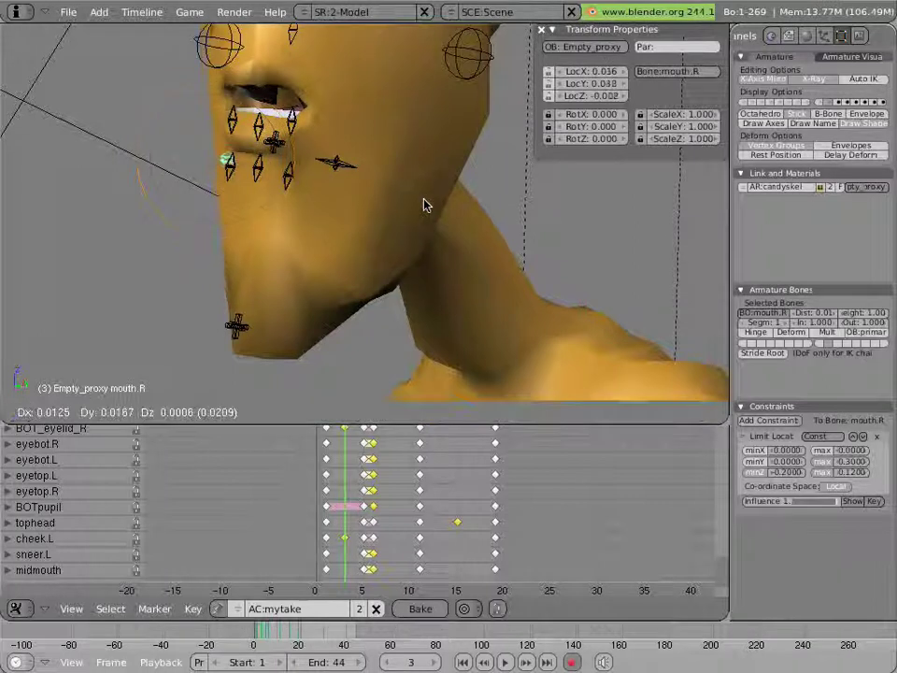
click(415, 291)
Scrub from frame 1 through the first frames and play the animation twice to examine the new facial breakdown
click(333, 472)
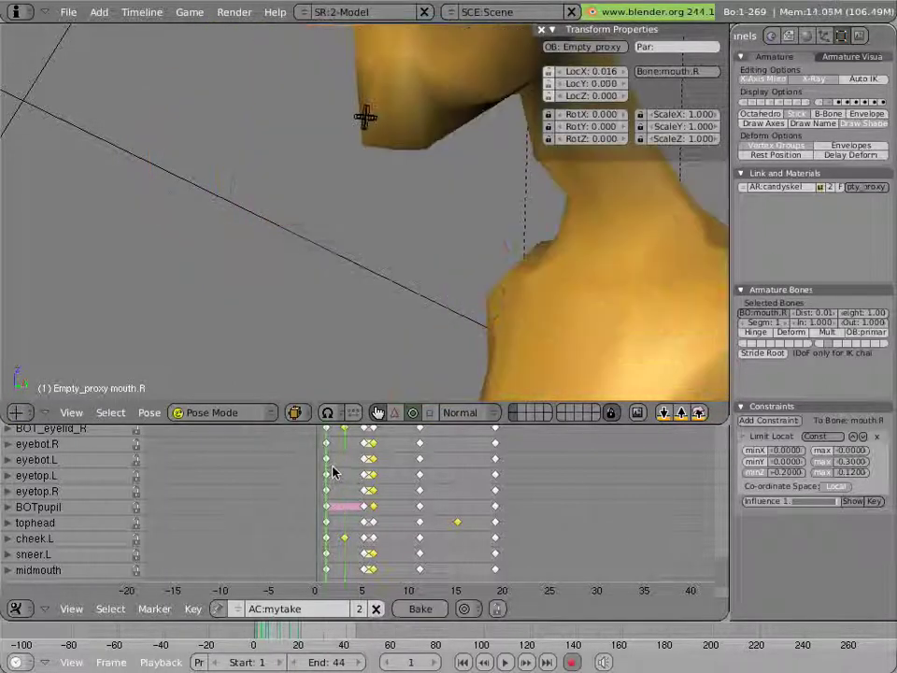
scroll(340, 214, down, 8)
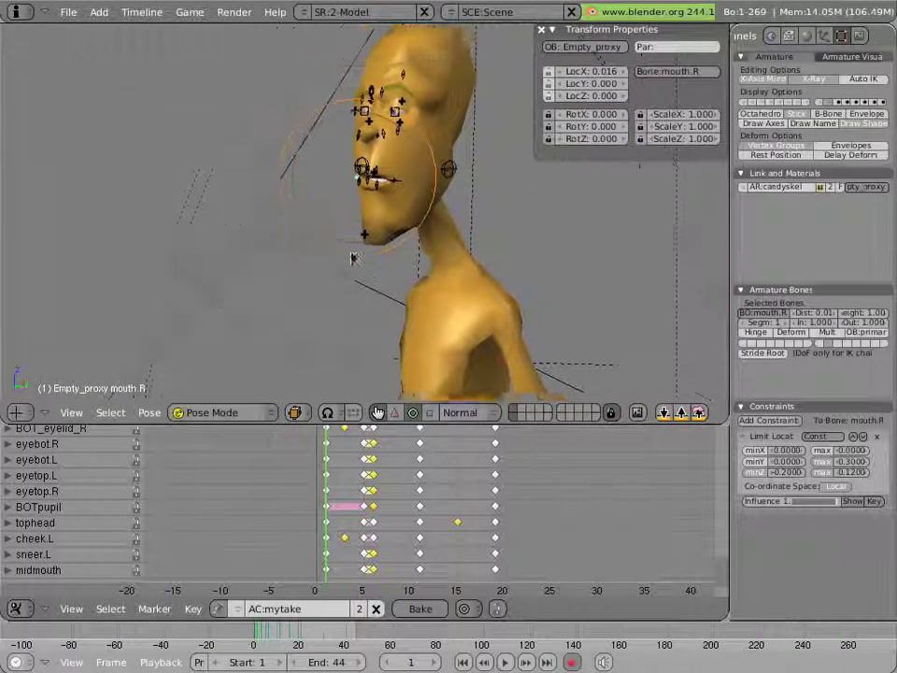
click(339, 466)
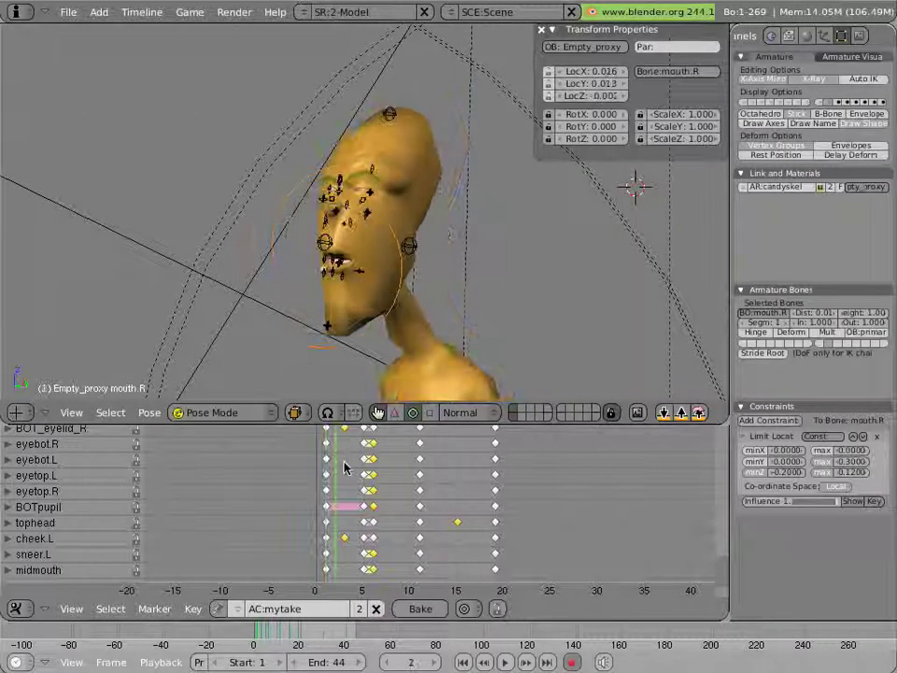
click(345, 467)
click(358, 470)
key(alt+a)
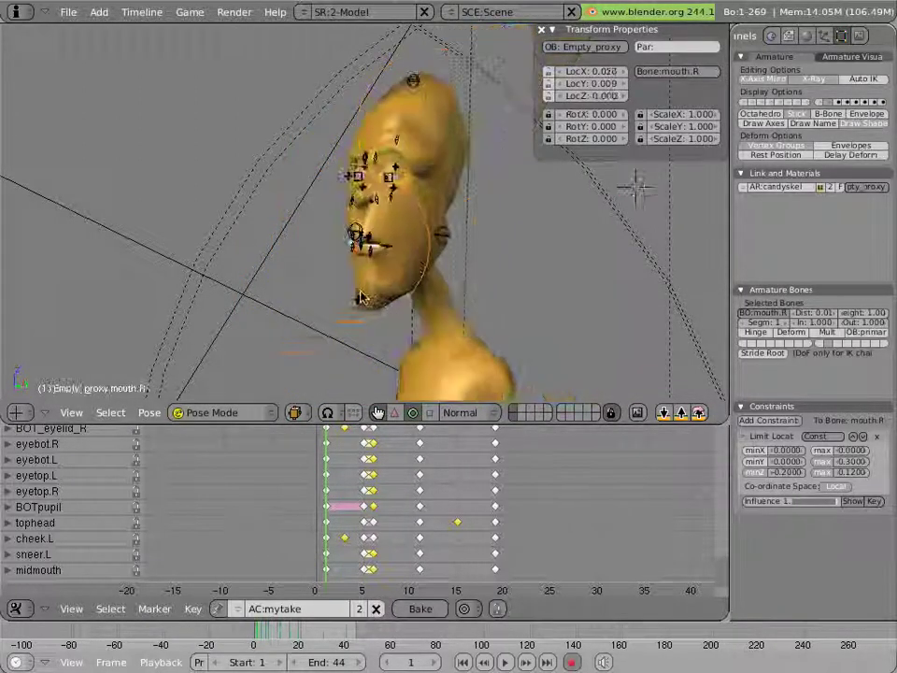
key(Escape)
key(alt+a)
key(Escape)
Go to frame 8, select both sidehead bones, and raise them to drag the face upward
drag(350, 500, 393, 512)
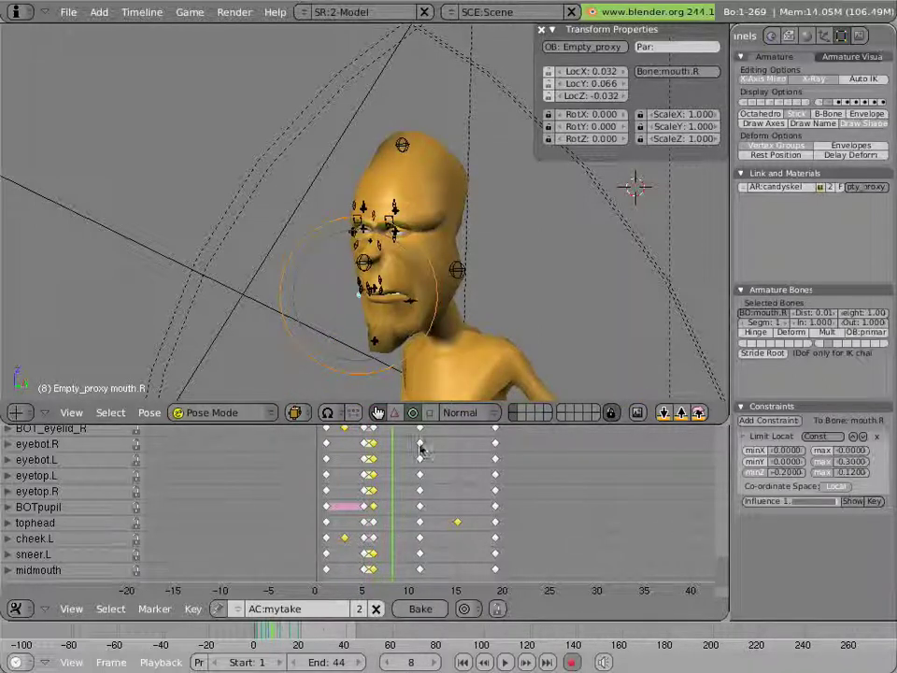
scroll(405, 290, down, 3)
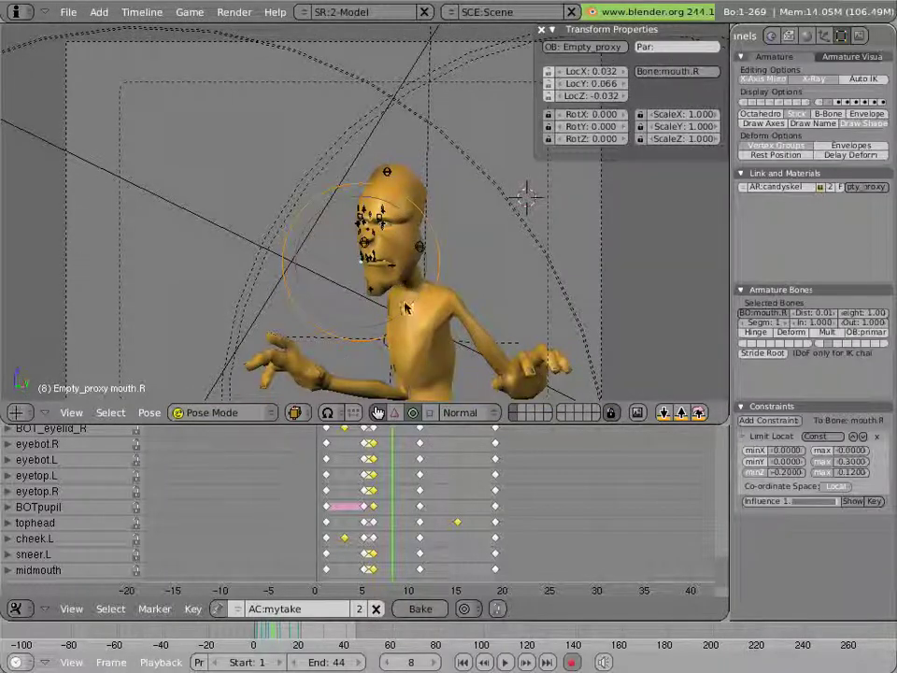
right_click(366, 245)
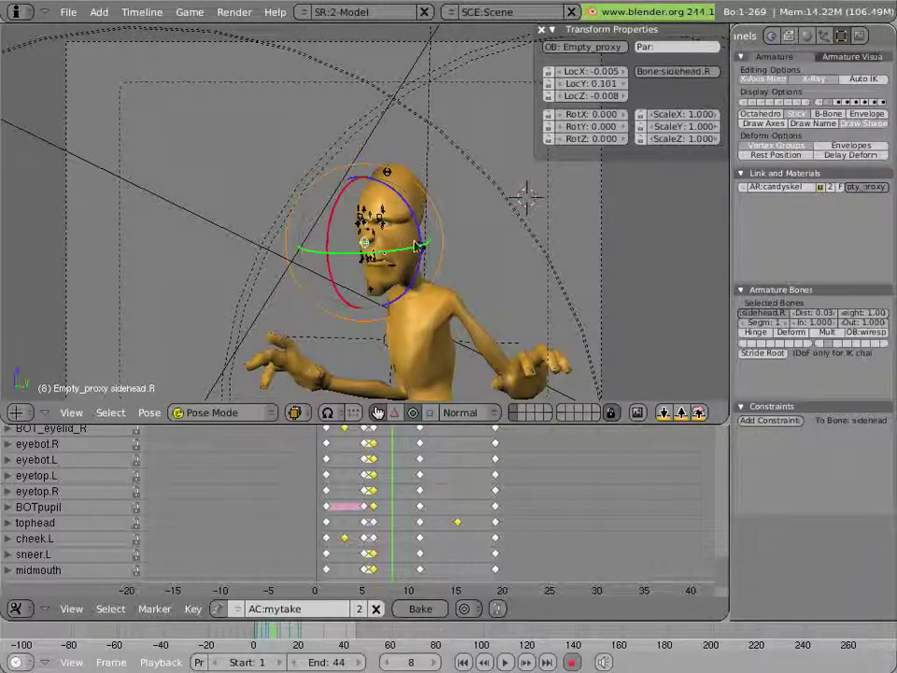
shift+right_click(425, 259)
key(g)
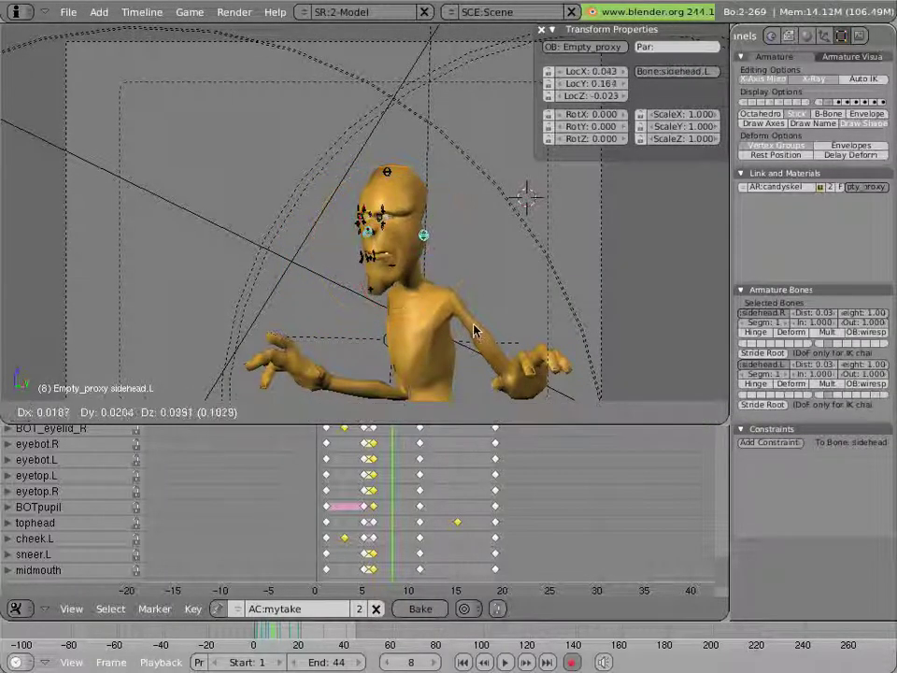
click(467, 317)
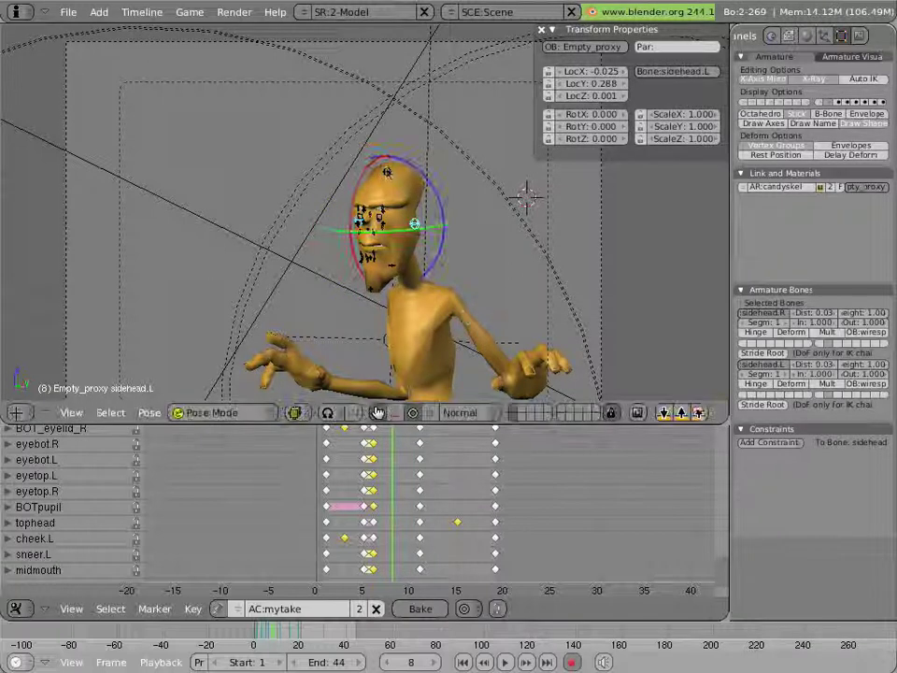
Move the tophead bone slightly toward the back of the head at frame 8 and rotate it to about 0.1 degrees in X
right_click(386, 170)
key(g)
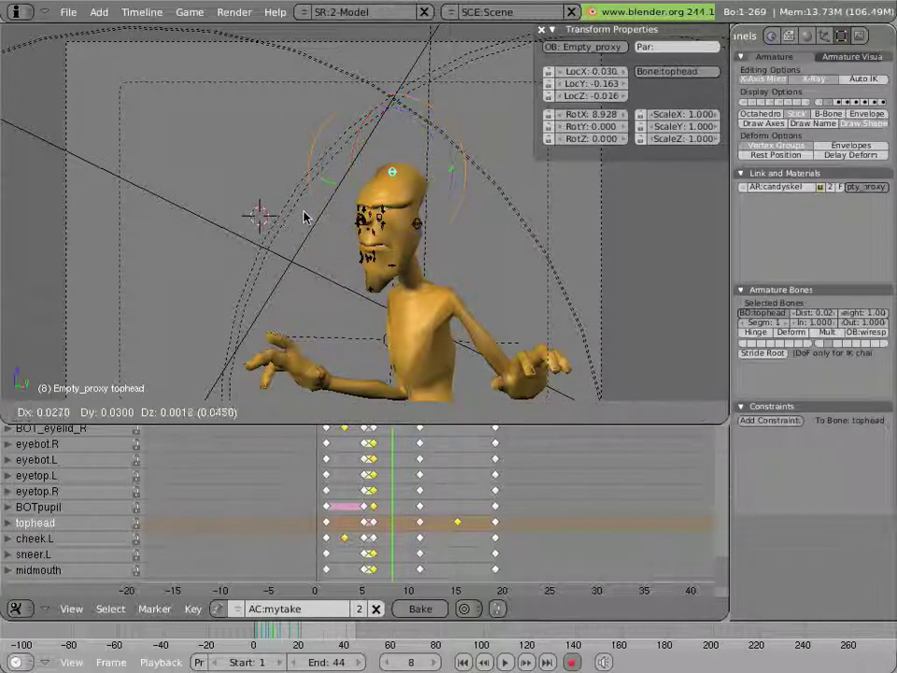
click(307, 215)
key(r)
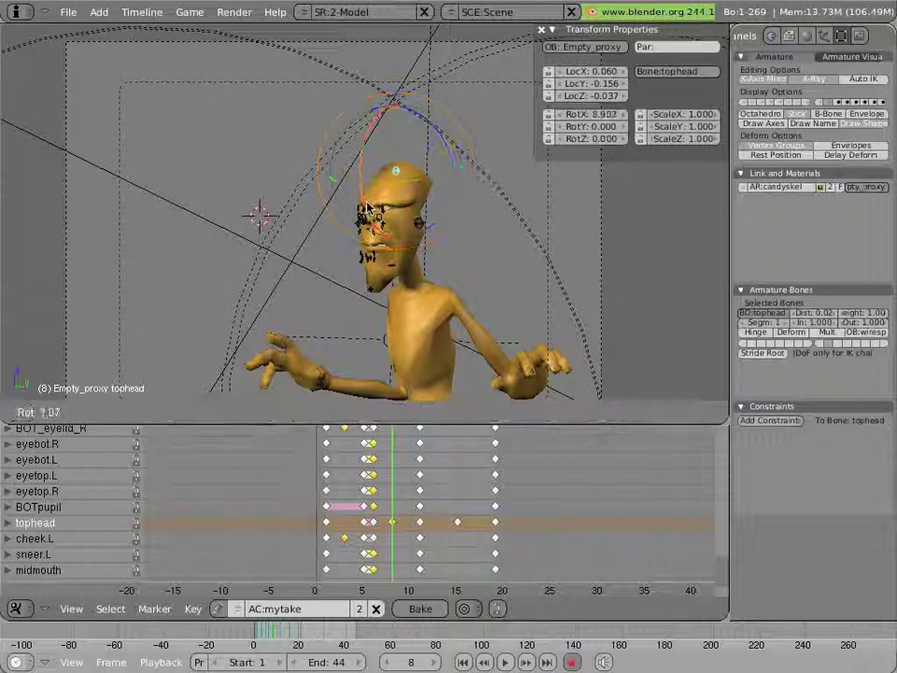
click(366, 214)
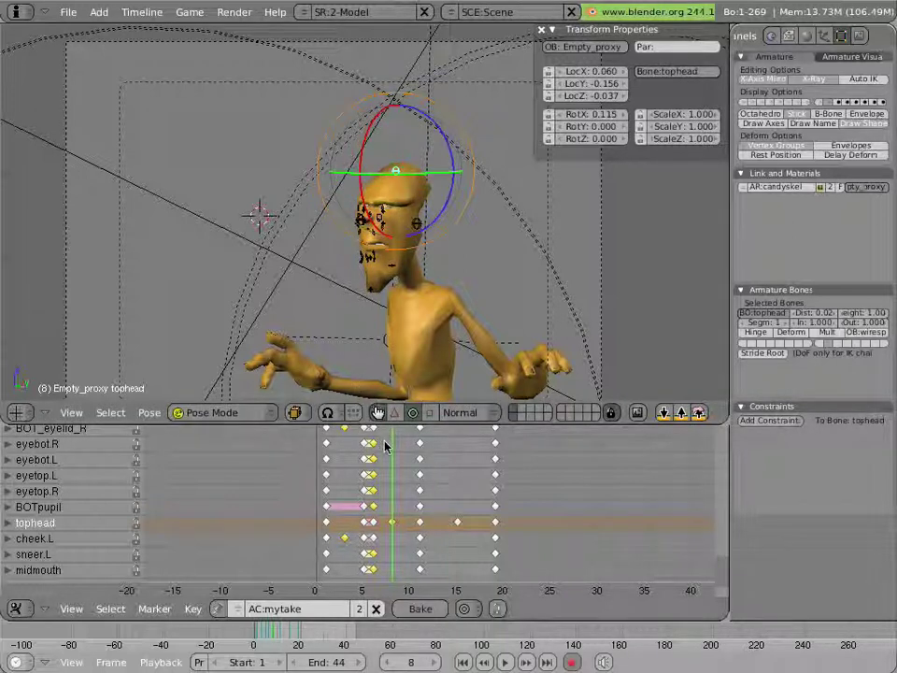
Select only the keys at frame 8 in the action and try shifting them in time
drag(385, 445, 392, 505)
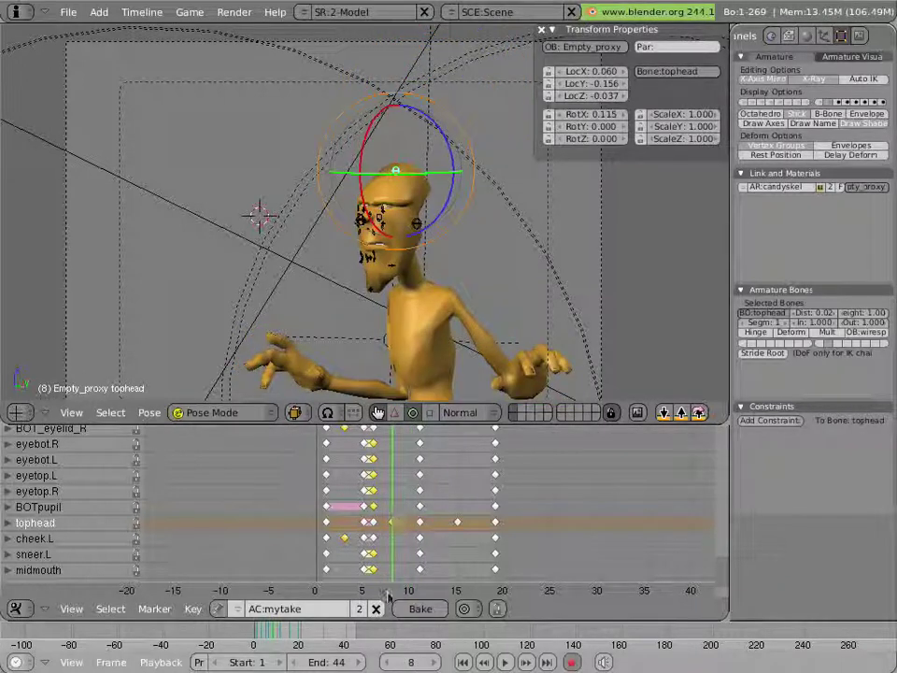
key(g)
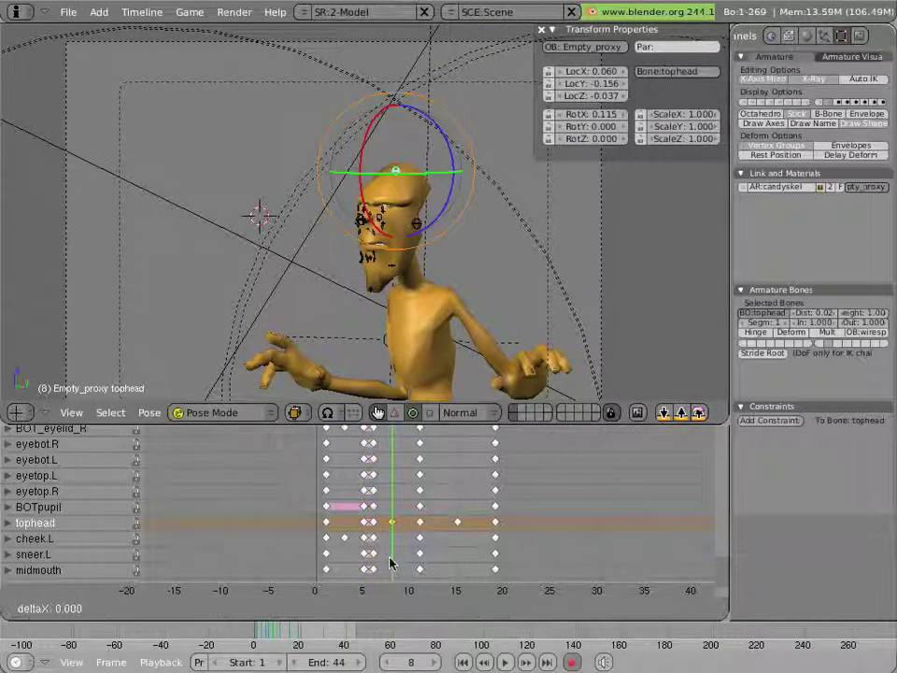
click(394, 563)
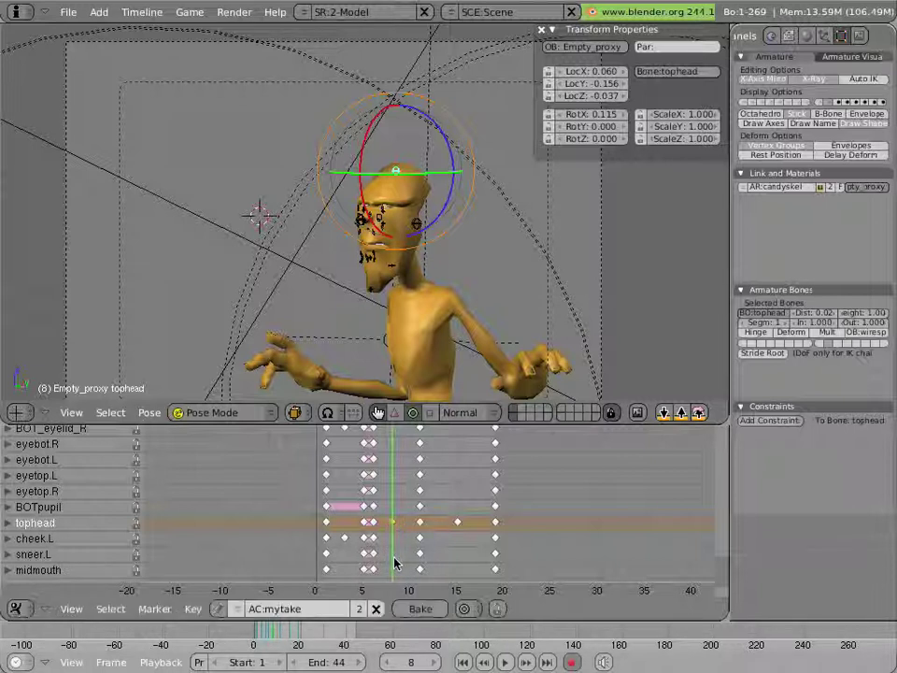
Show the body control bones too, select the head bone, and rotate it at frame 8, checking against the adjacent frame
scroll(346, 300, up, 2)
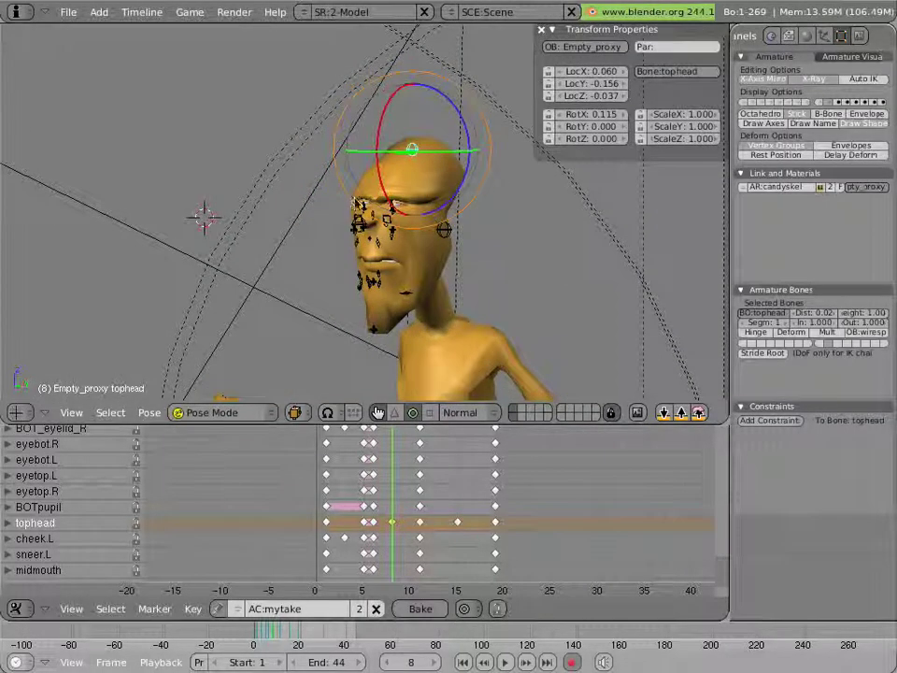
click(393, 412)
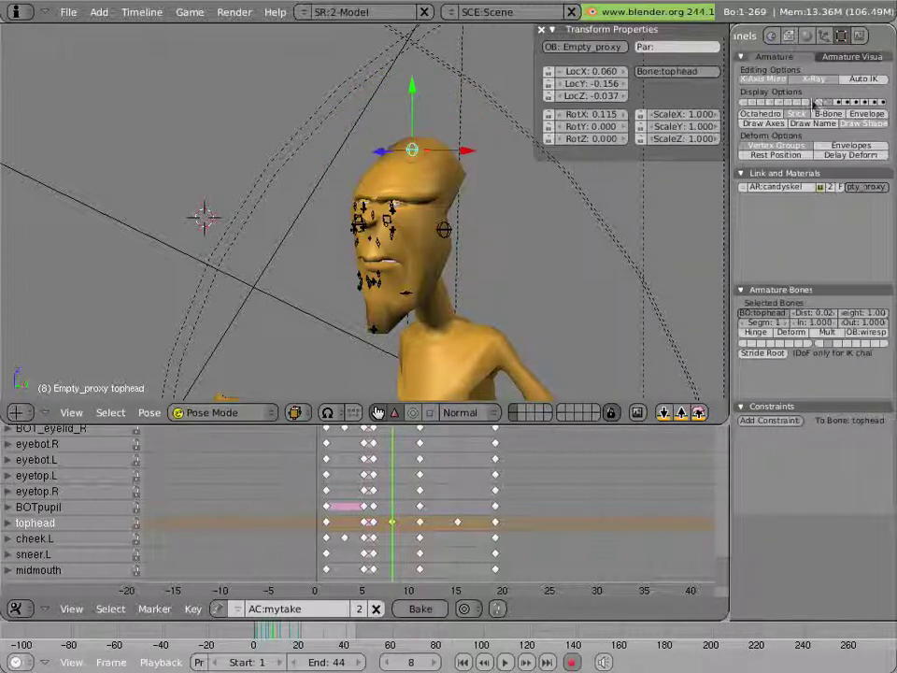
shift+click(743, 103)
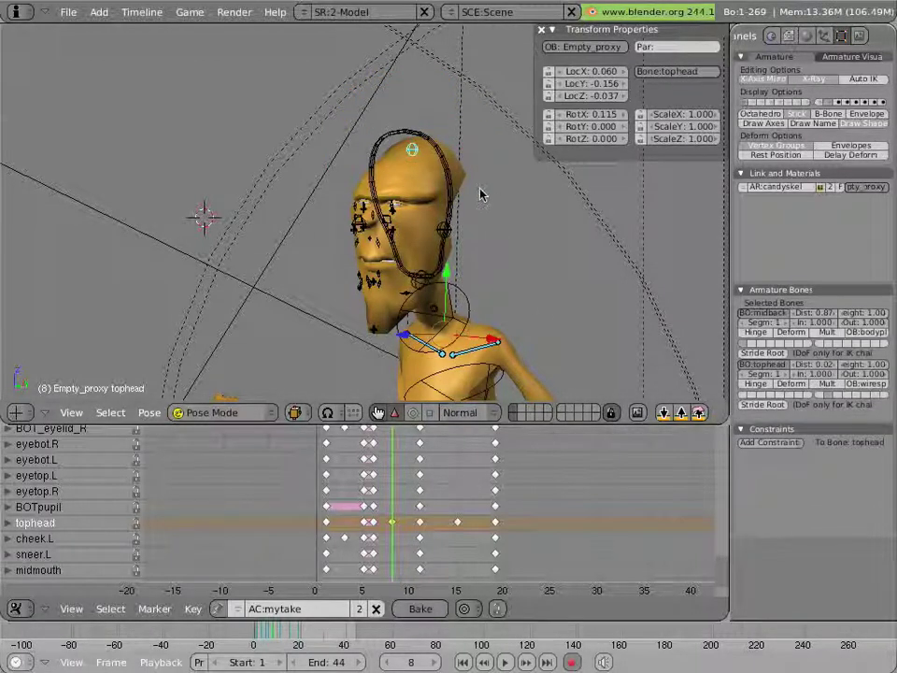
right_click(450, 186)
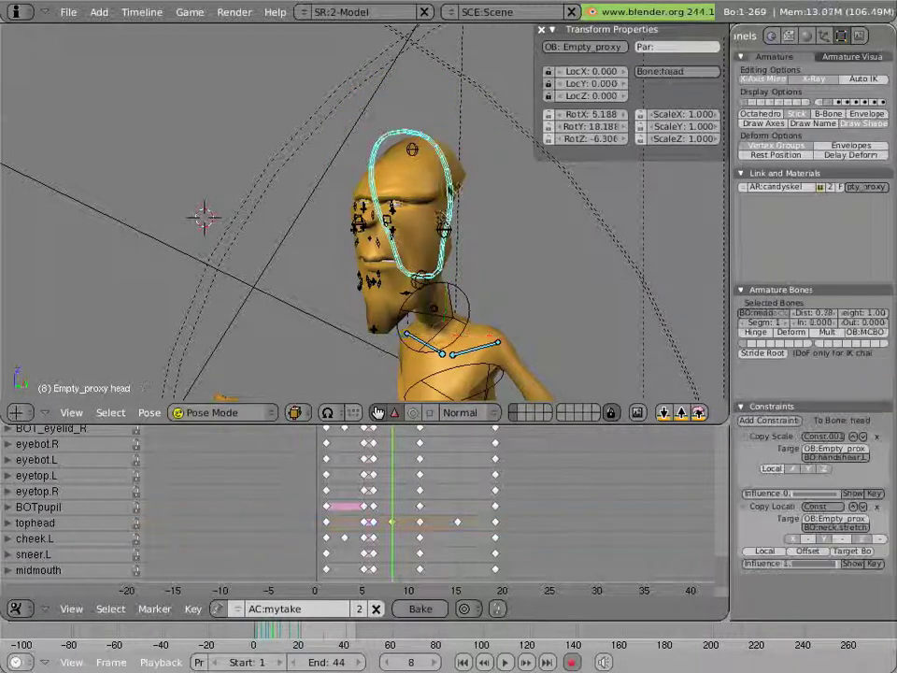
click(412, 412)
drag(412, 325, 387, 310)
key(Left)
key(Right)
Select the BOTjaw bone and pull it down at frame 8 to open the mouth
mouse_move(402, 472)
mouse_down()
mouse_move(422, 475)
mouse_move(385, 469)
mouse_up()
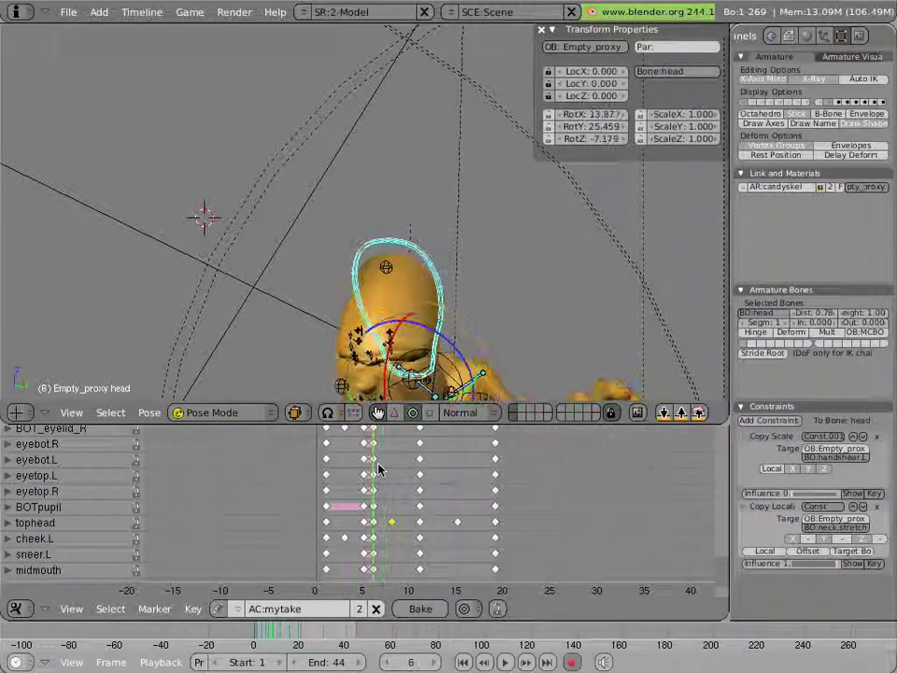
shift+middle_drag(379, 463, 392, 386)
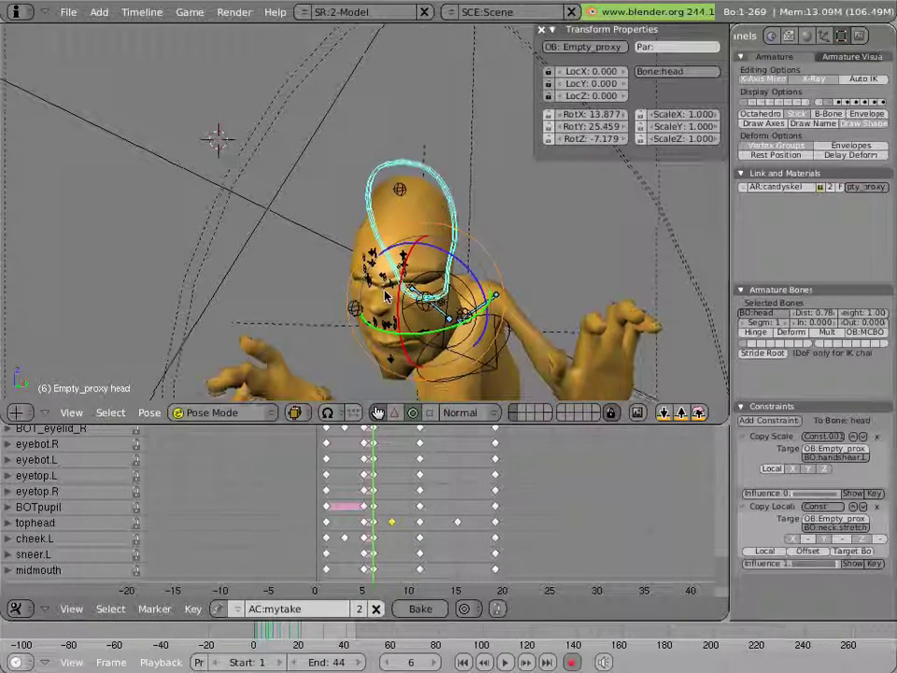
right_click(389, 367)
drag(381, 494, 394, 495)
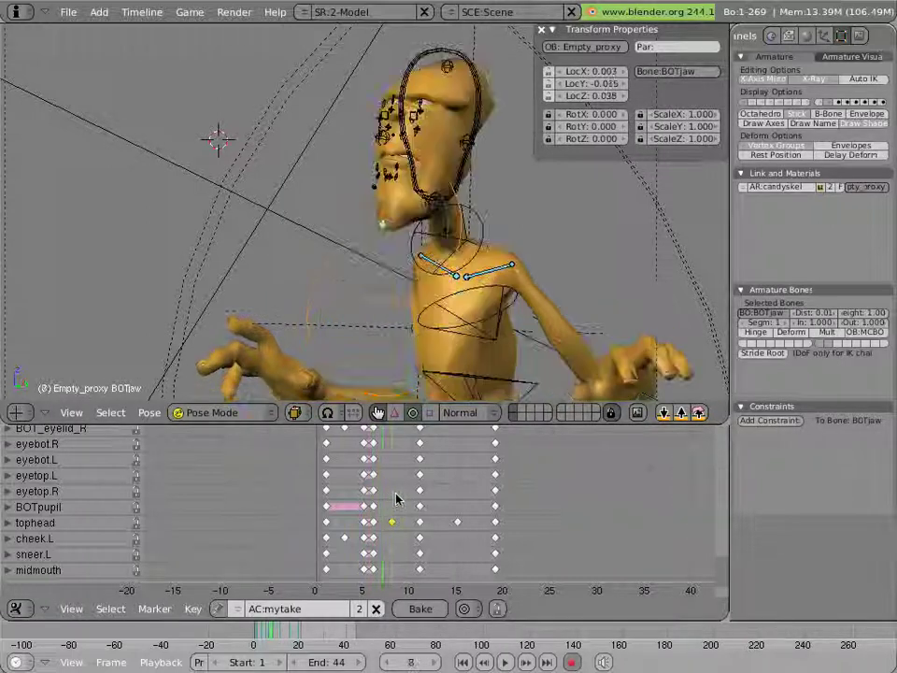
key(g)
key(g)
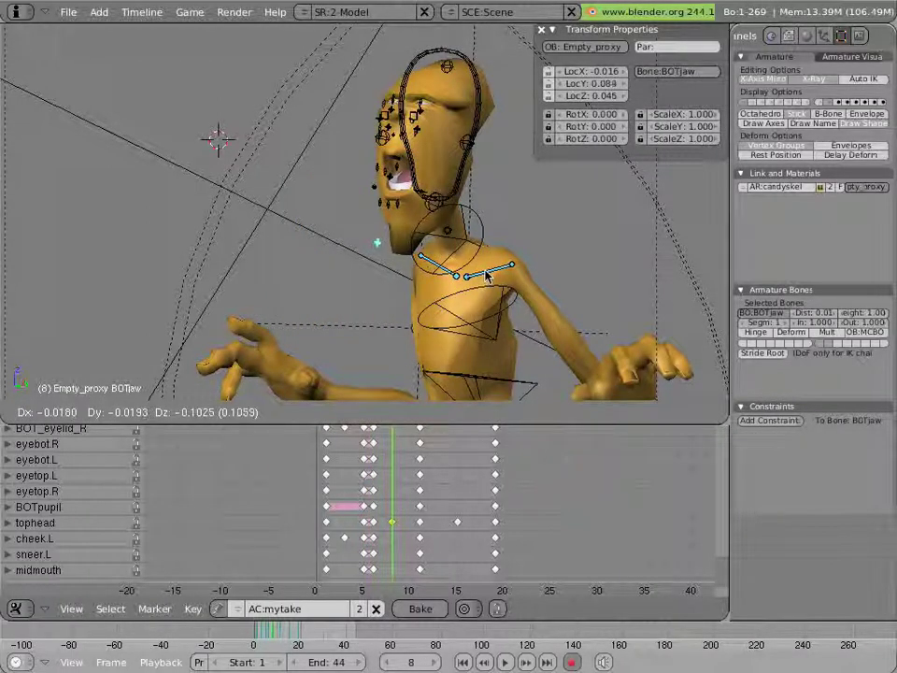
click(486, 275)
Return to frame 1 and play the animation to examine the frame 8 breakdown
drag(391, 451, 326, 439)
key(alt+a)
key(Escape)
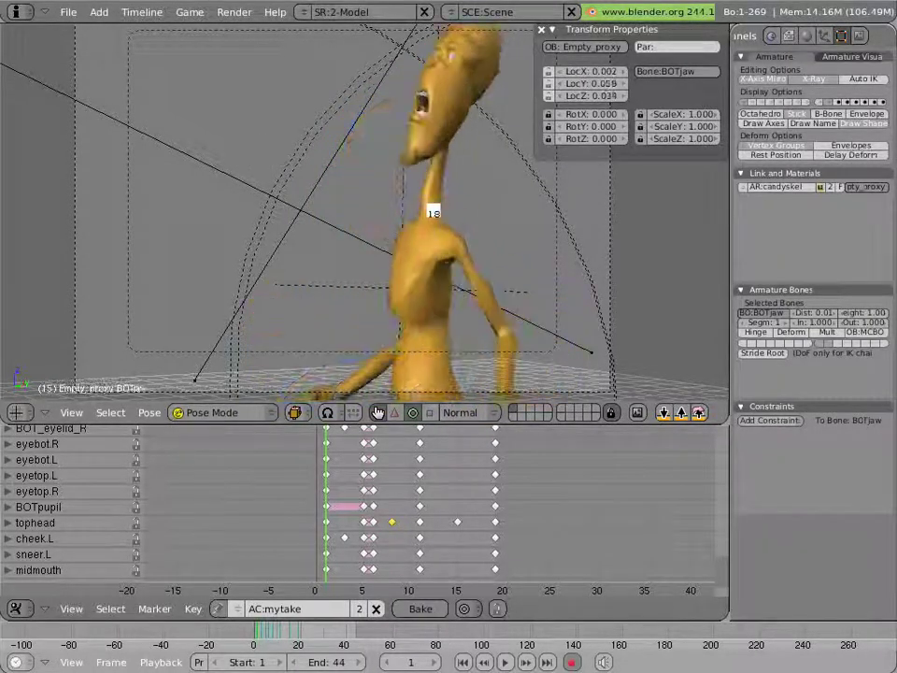
key(Escape)
Go to frame 15, show the rig's control bones again, and bring the sidehead channels into view in the action
drag(363, 441, 464, 458)
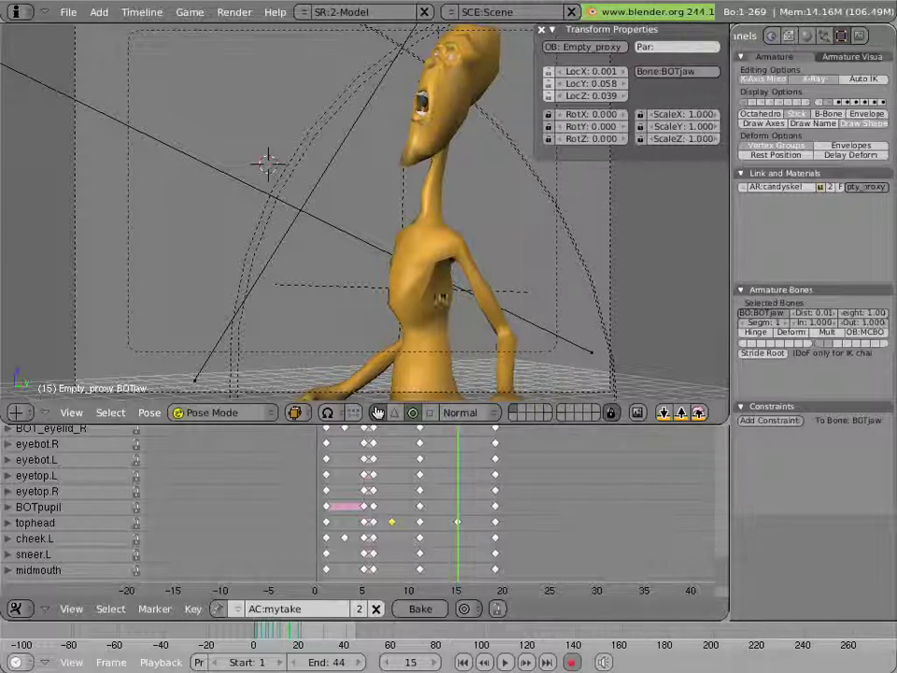
shift+click(513, 416)
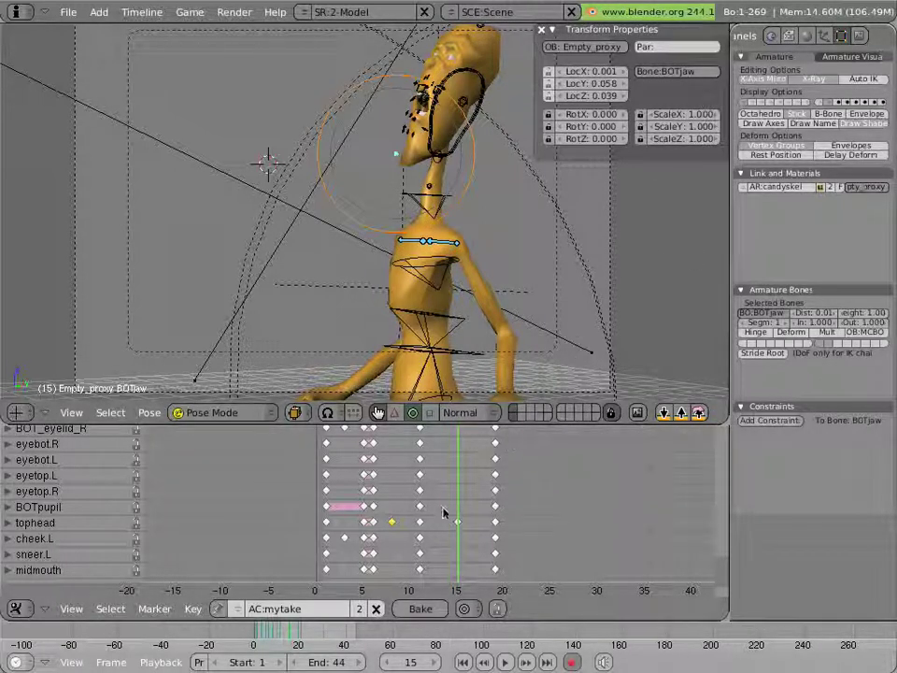
scroll(424, 537, up, 2)
scroll(448, 486, down, 5)
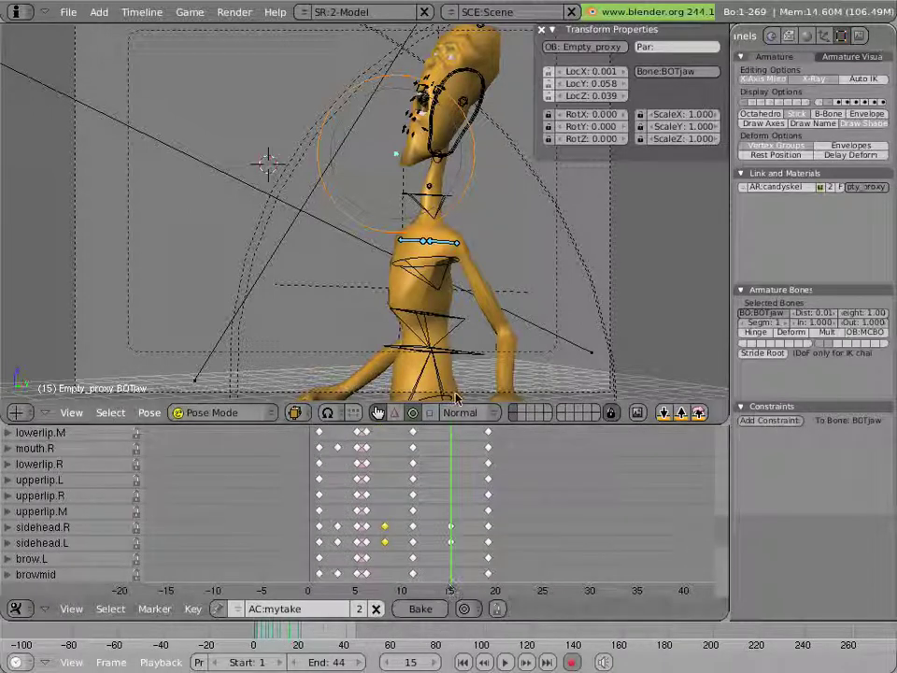
mouse_move(448, 452)
mouse_down()
mouse_move(432, 454)
mouse_move(455, 453)
mouse_up()
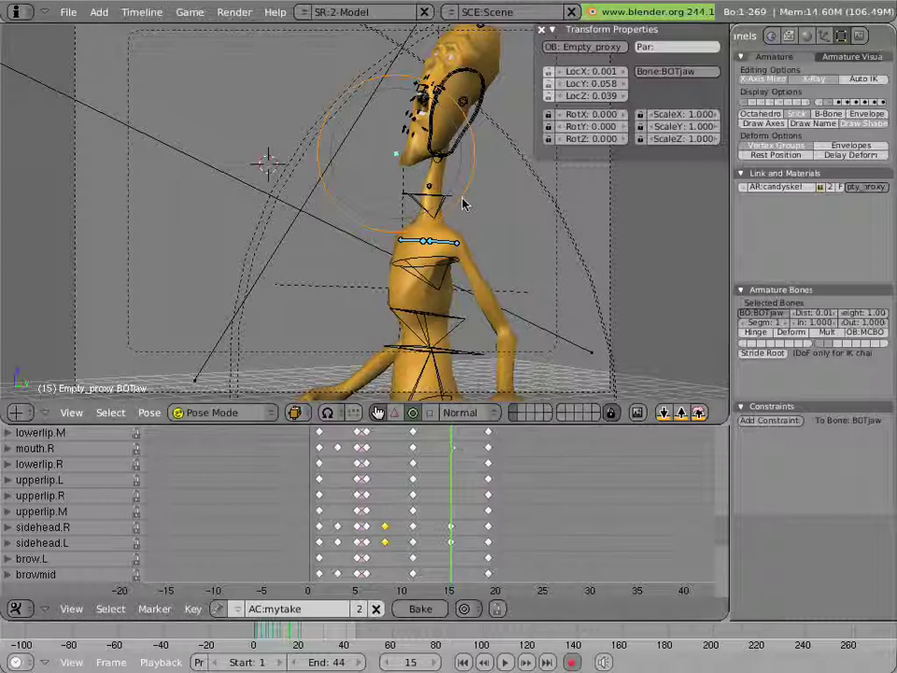
Select both sidehead bones and lower them at frame 15 to drag the face downward
right_click(461, 113)
scroll(397, 154, up, 3)
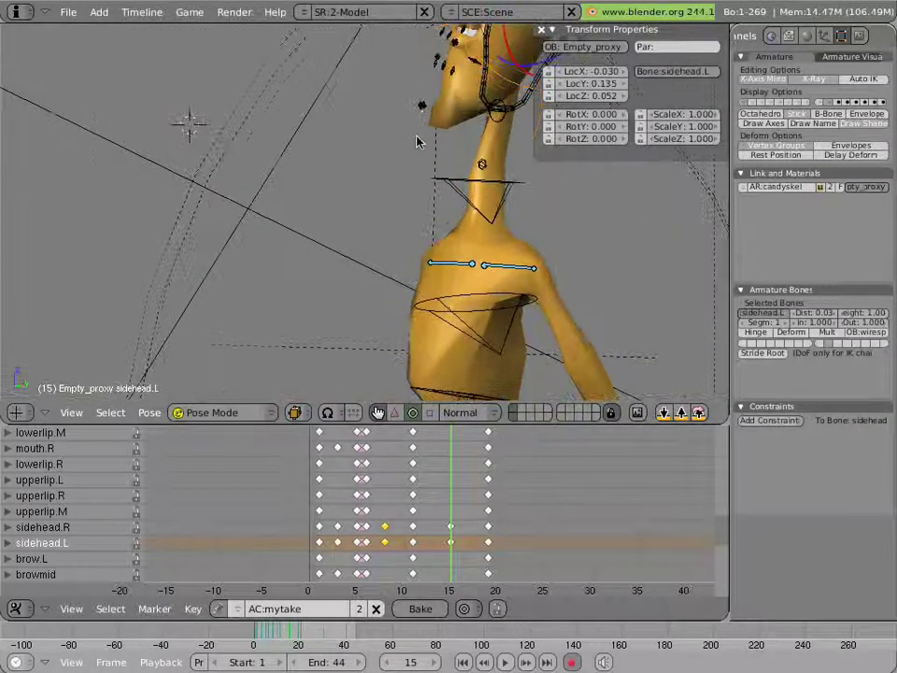
middle_drag(398, 154, 290, 149)
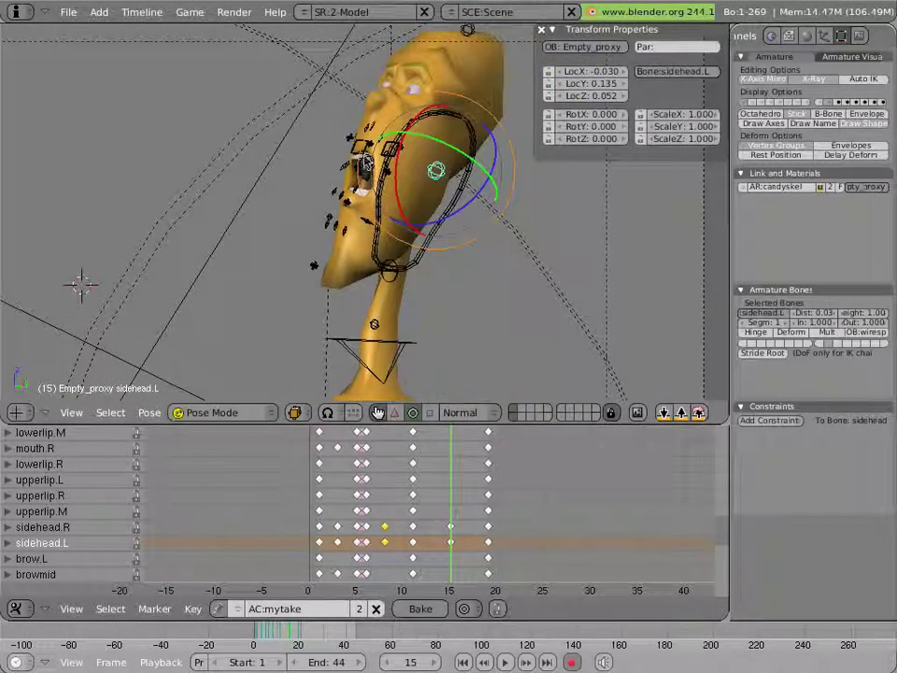
scroll(366, 166, up, 2)
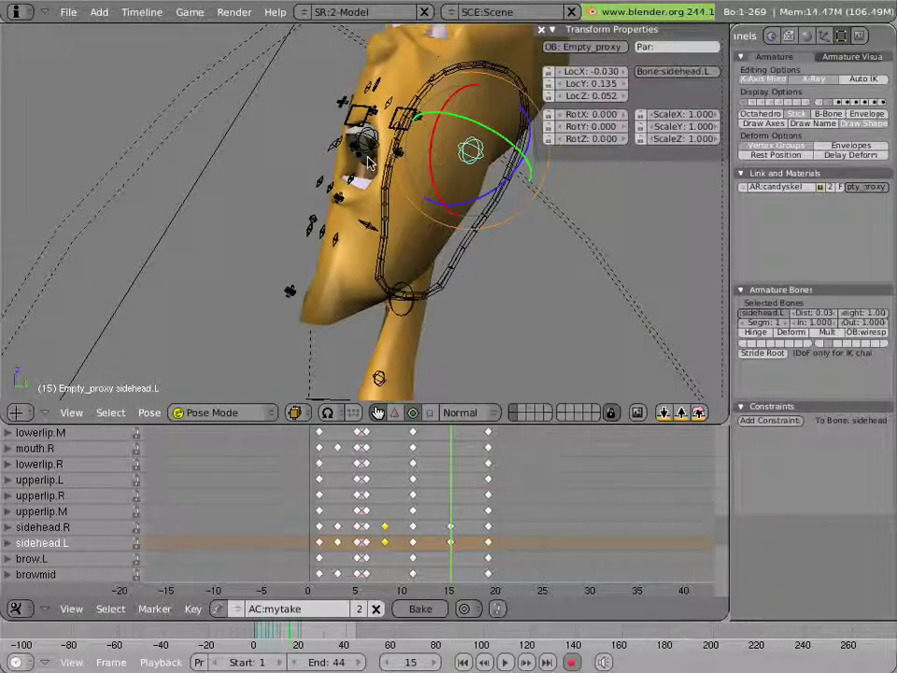
shift+right_click(369, 140)
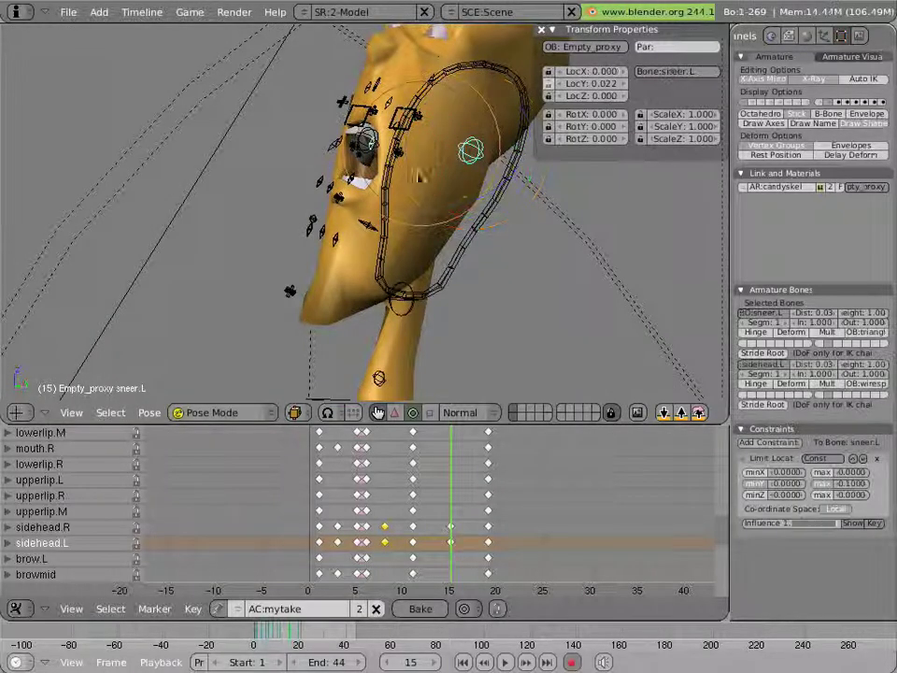
right_click(368, 138)
shift+right_click(473, 153)
key(g)
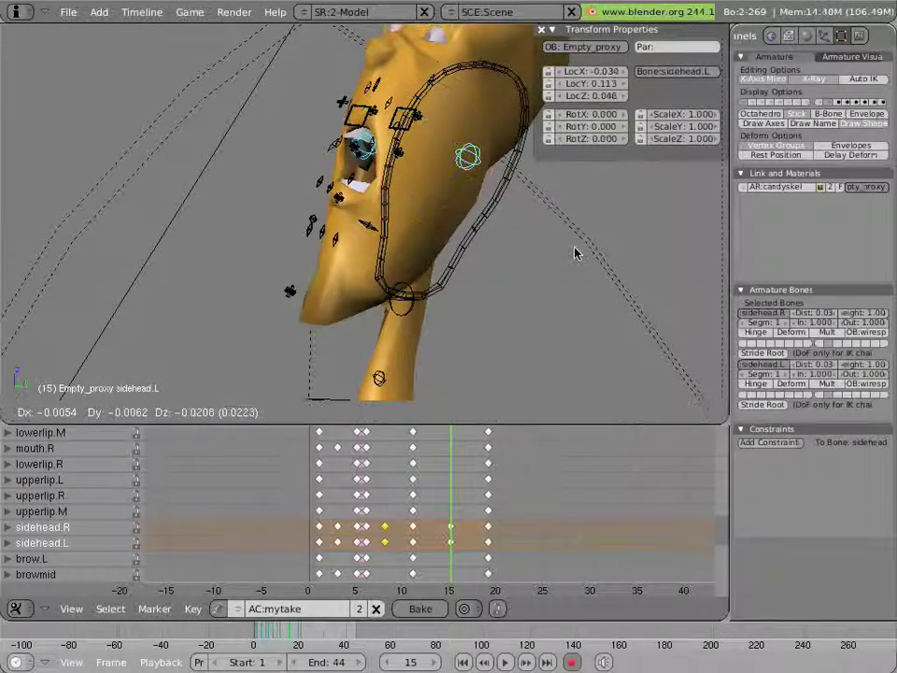
click(545, 282)
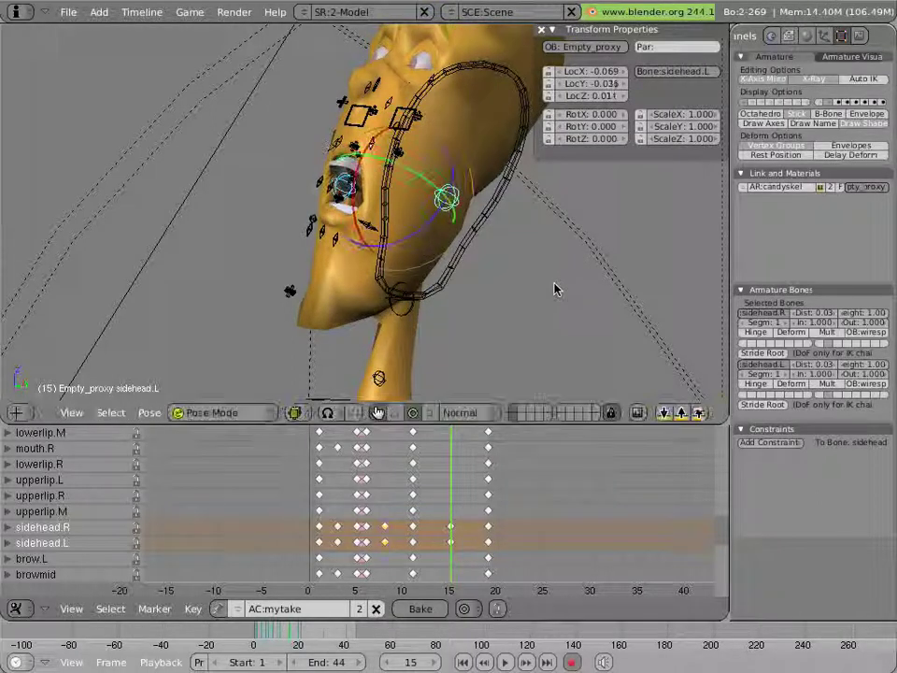
At frame 15, lower the neck.stretch bone to about 0.005 in Y and raise the BOTjaw bone to nearly close the mouth
right_click(411, 301)
key(g)
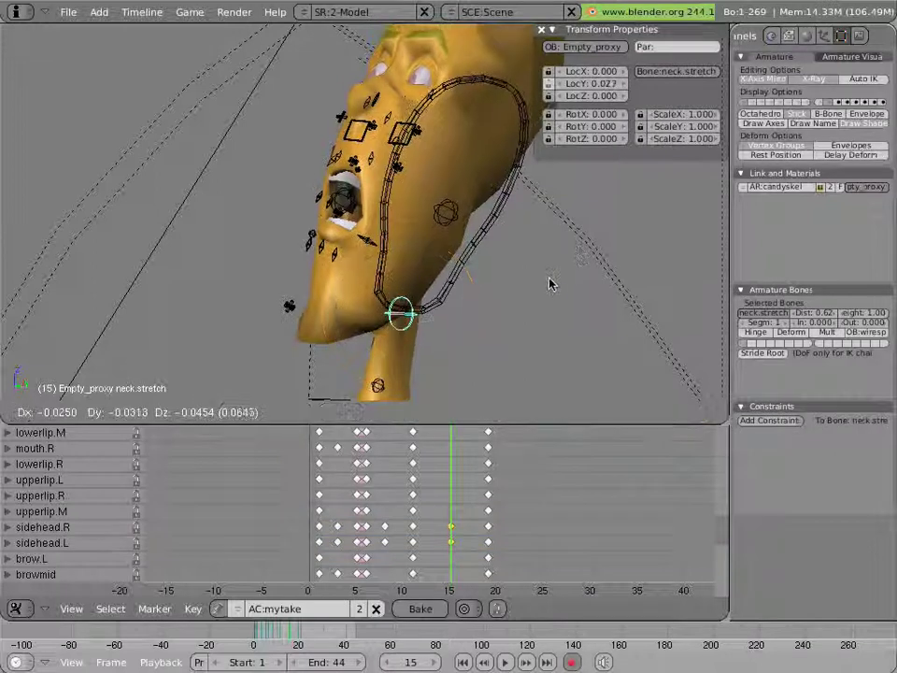
click(539, 288)
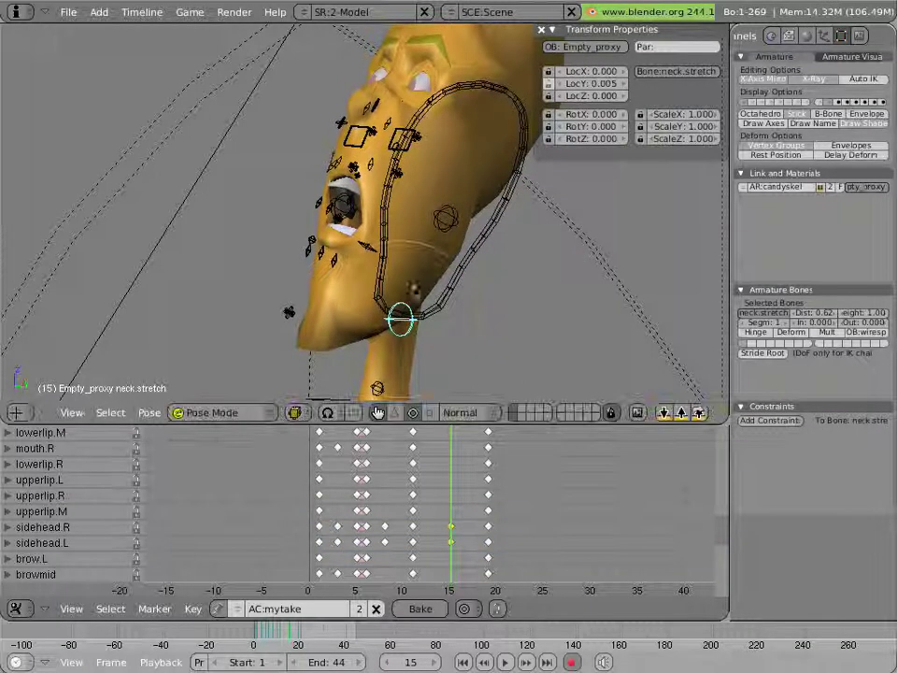
right_click(297, 309)
key(g)
click(477, 284)
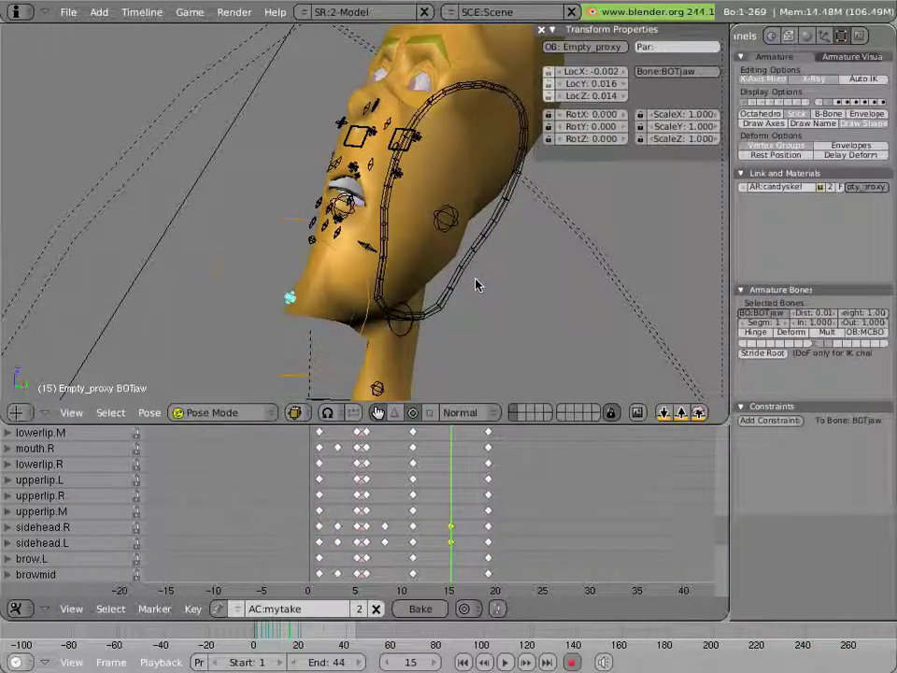
Maximize the 3D view and play the animation twice from frame 1 to examine the frame 15 breakdown
click(430, 476)
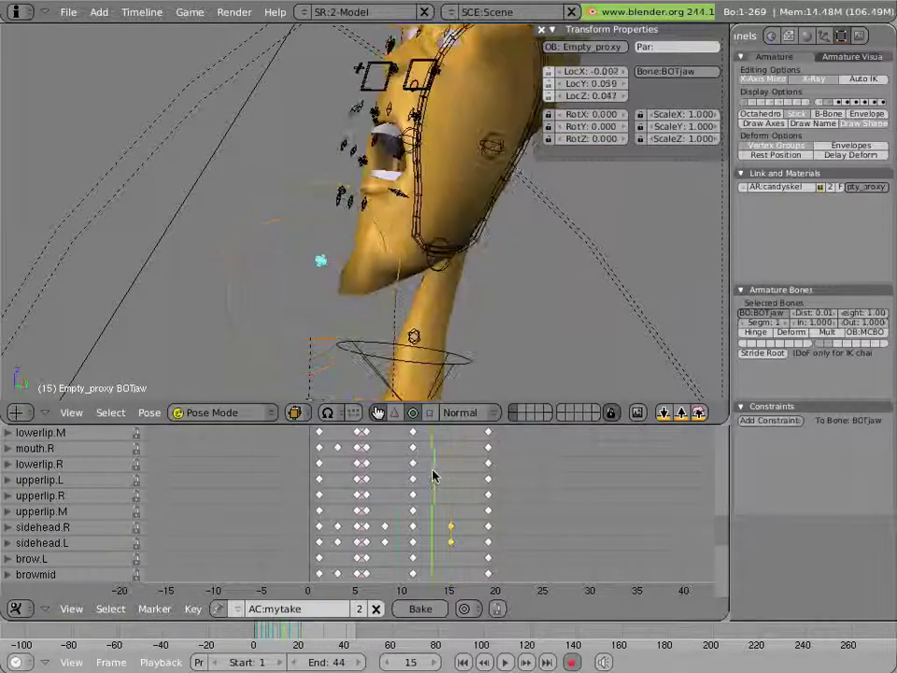
drag(431, 476, 368, 456)
key(ctrl+Up)
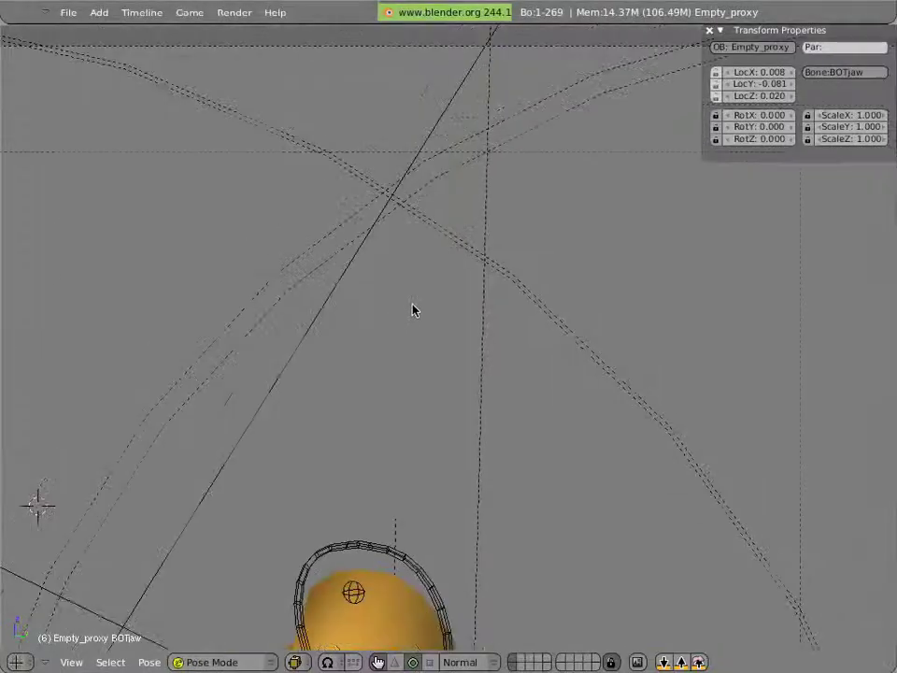
scroll(412, 306, down, 5)
shift+middle_drag(379, 411, 397, 240)
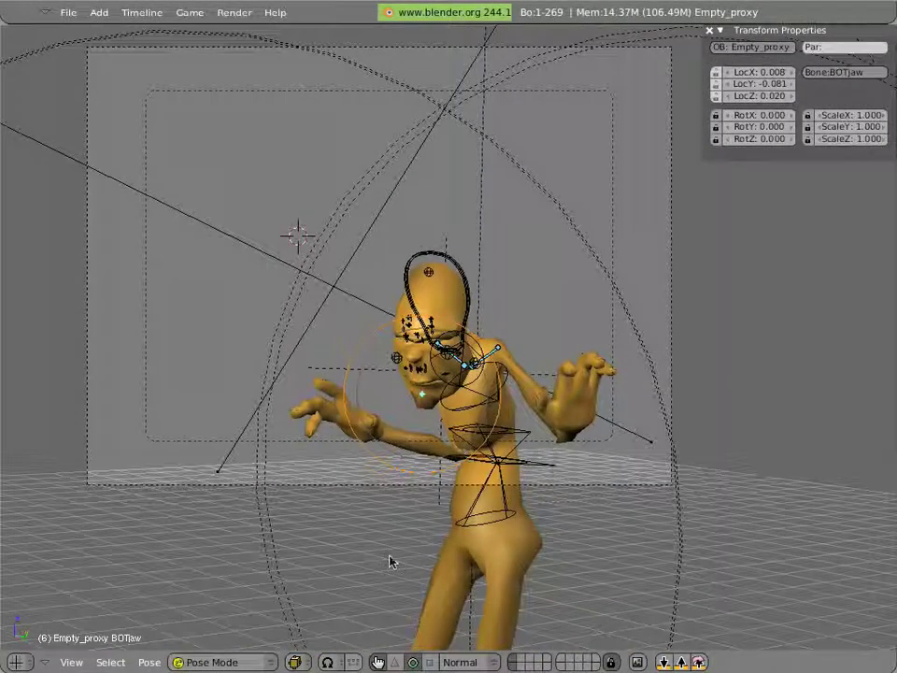
key(shift+Left)
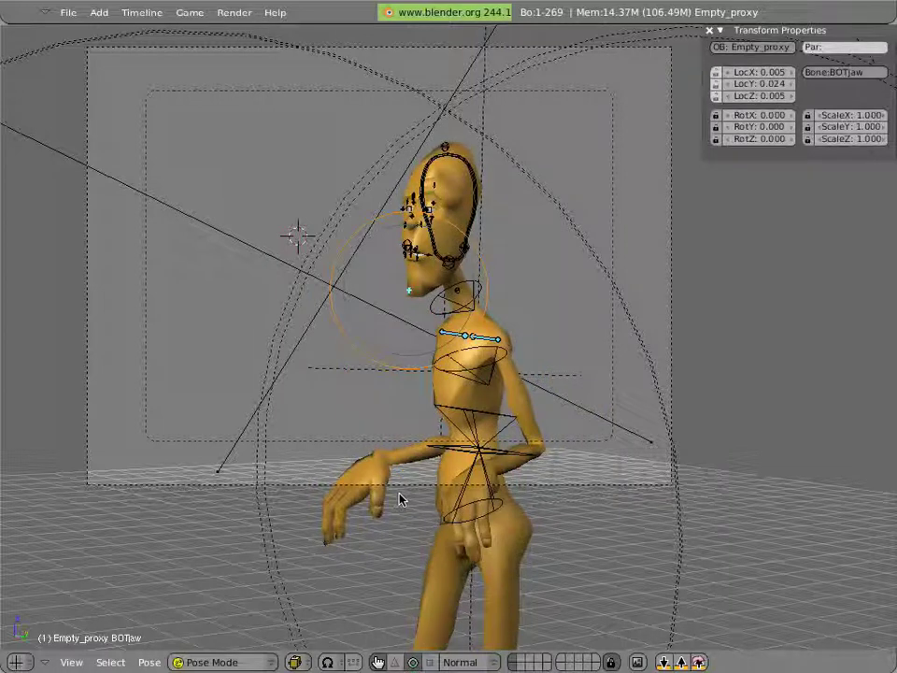
key(alt+a)
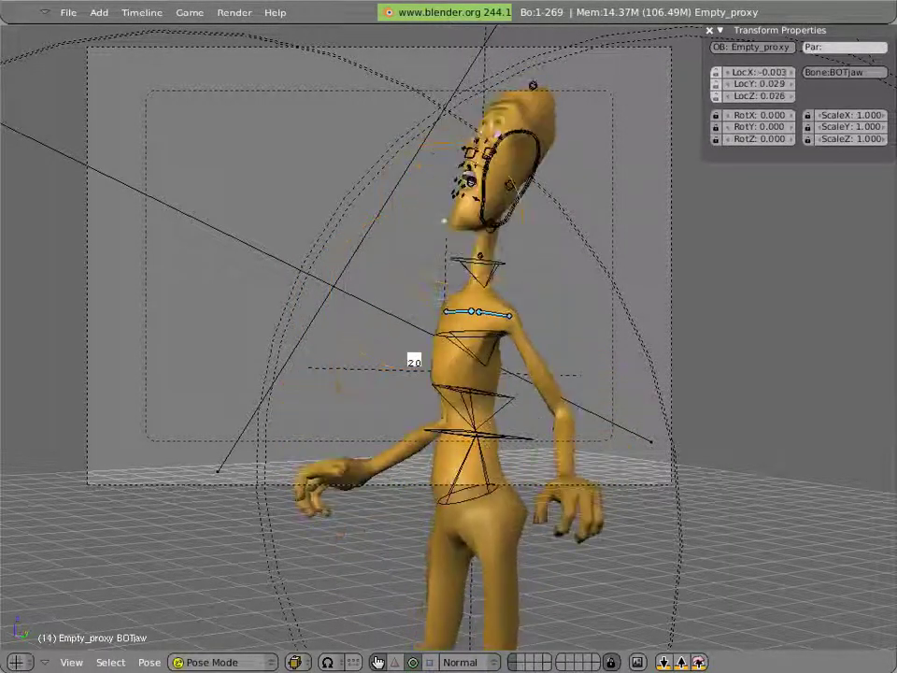
key(Escape)
key(alt+a)
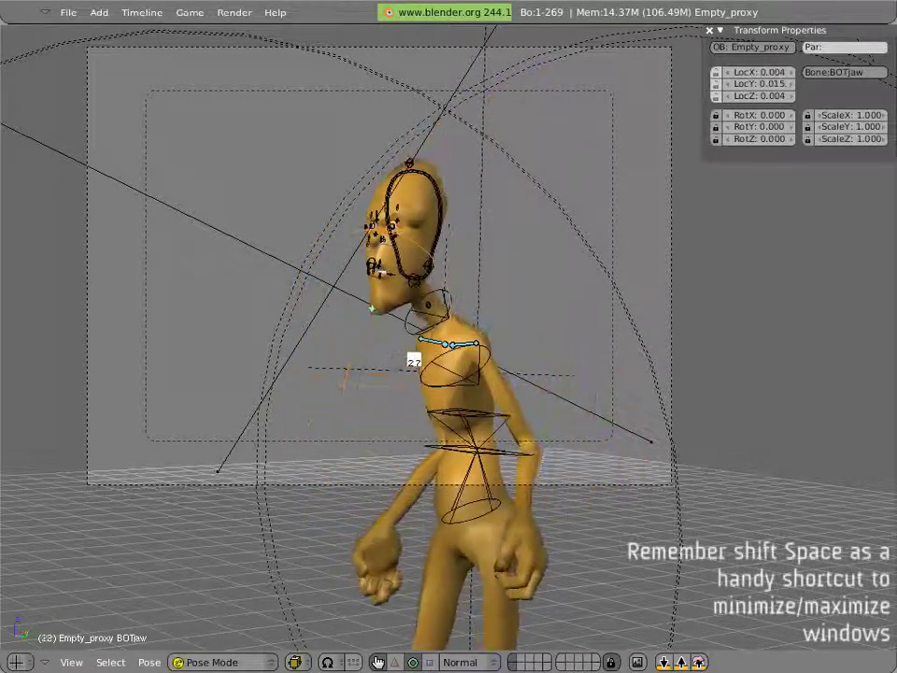
key(Escape)
Restore the split layout, move the tophead bone at frame 15 to about 0.16 in Y and 0.02 in Z, and play the animation
right_click(447, 147)
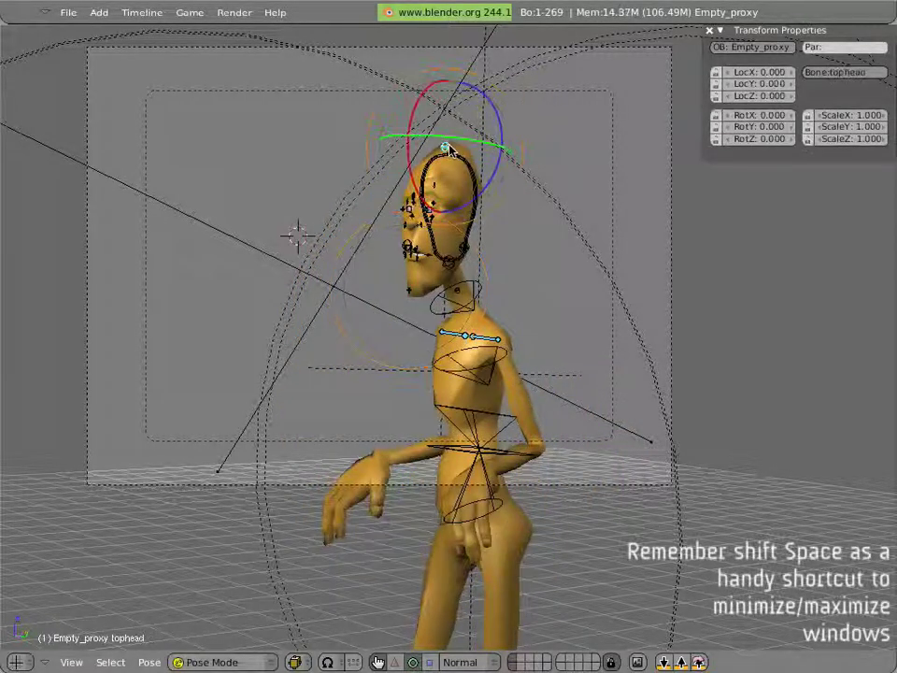
key(shift+space)
drag(412, 464, 454, 472)
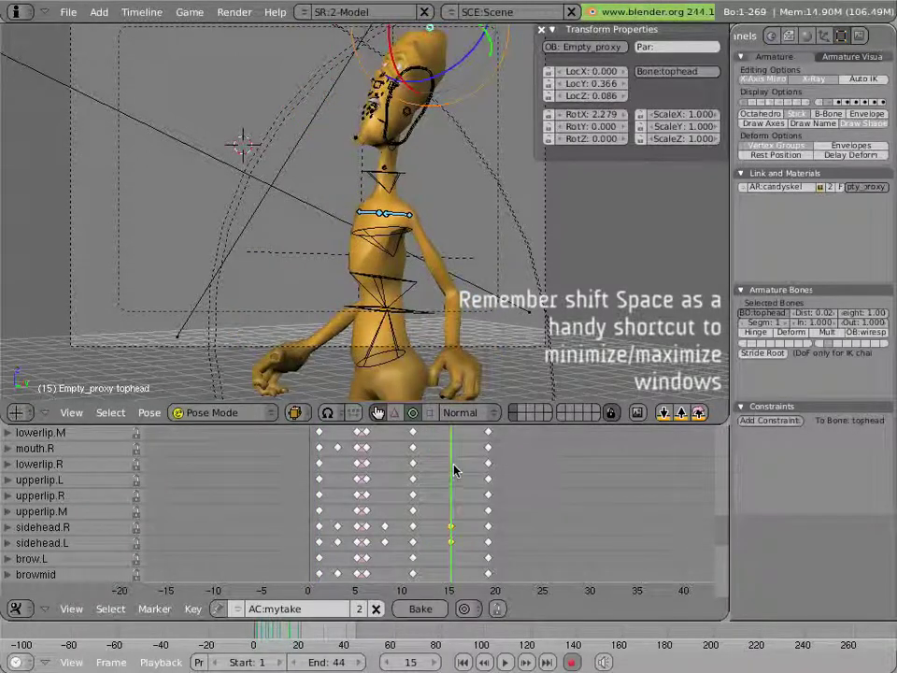
shift+middle_drag(417, 249, 358, 346)
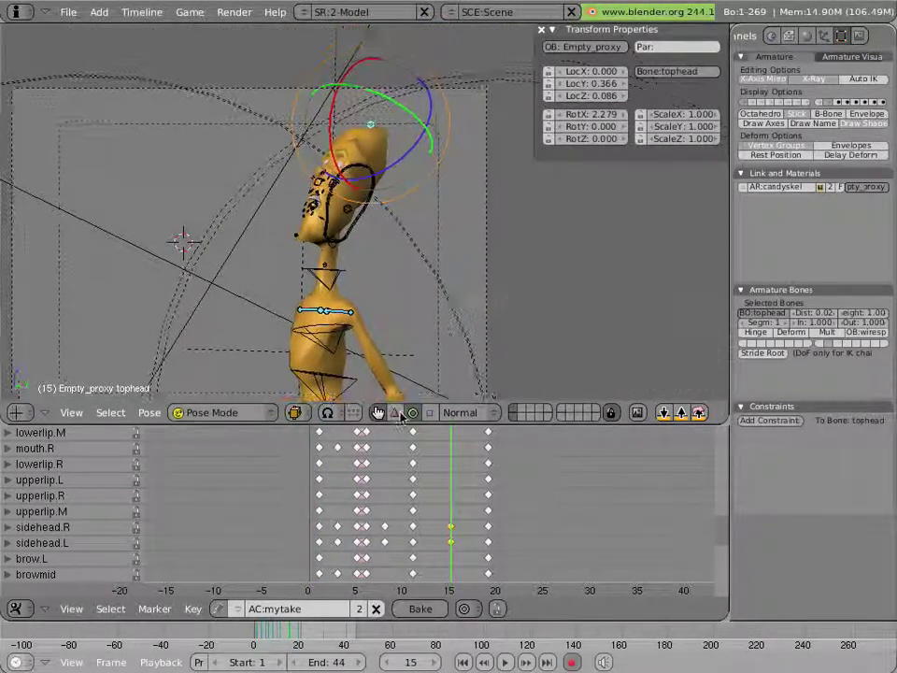
click(395, 412)
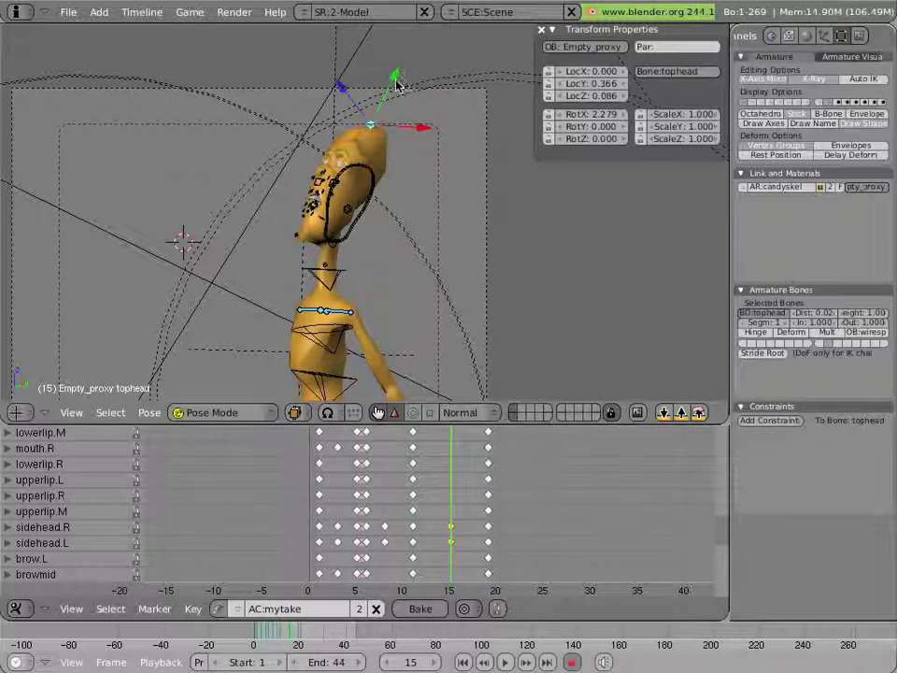
drag(396, 84, 384, 98)
drag(472, 471, 450, 470)
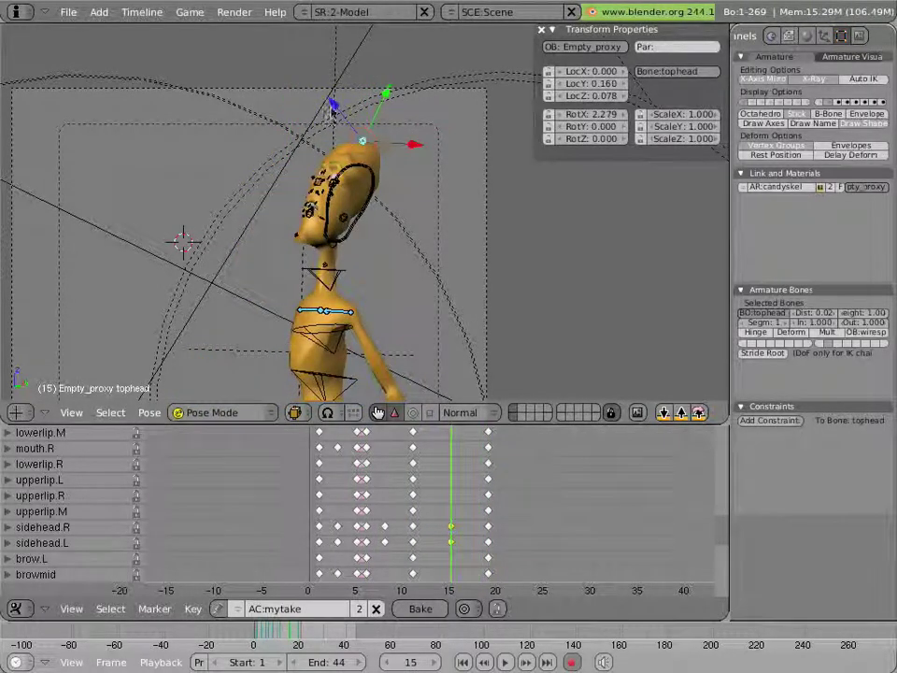
drag(333, 110, 337, 108)
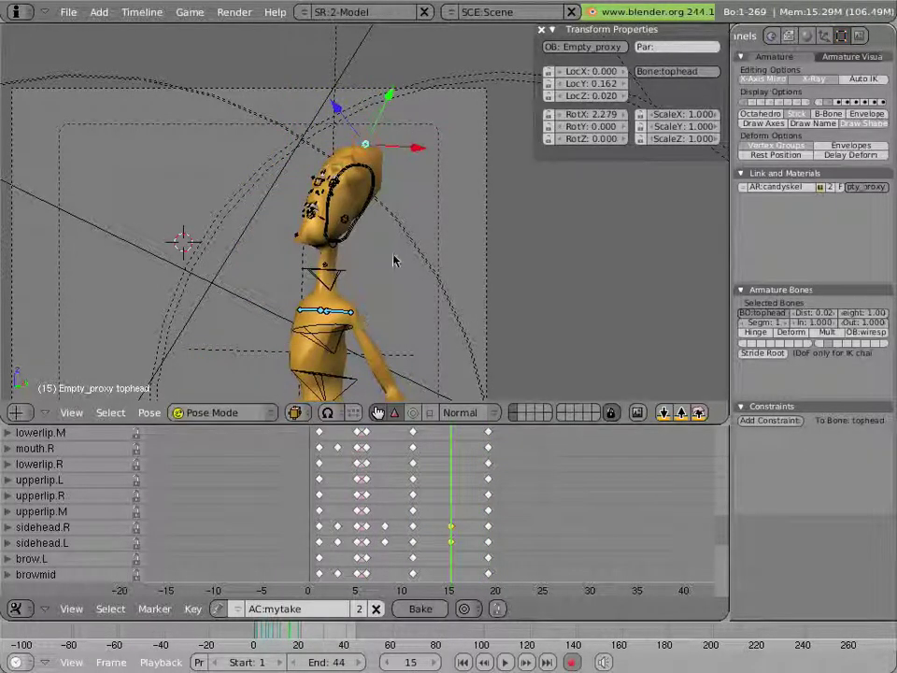
key(alt+a)
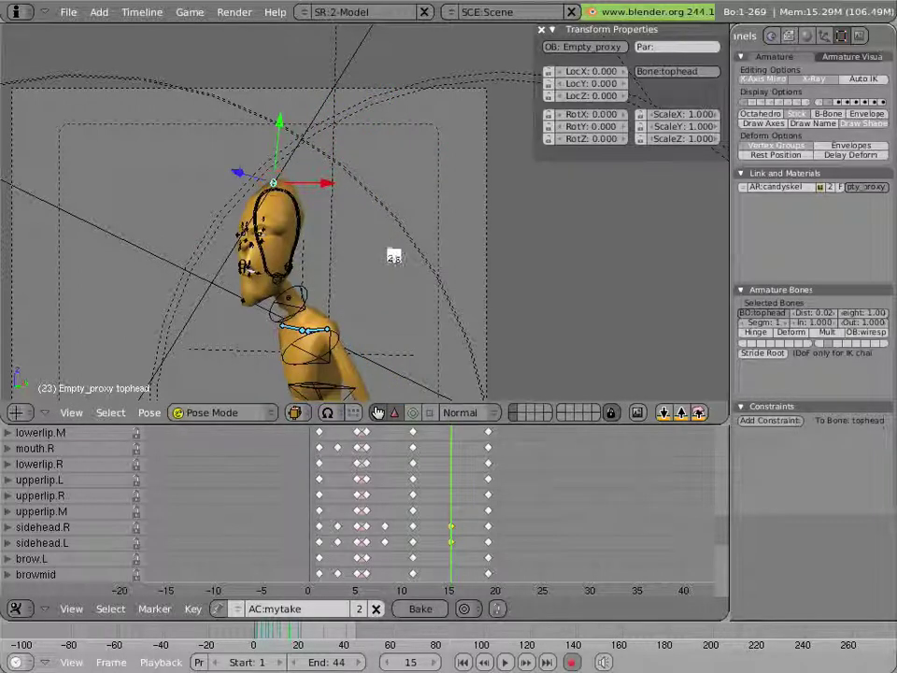
Replay the animation from frame 1 to examine how the frame 15 breakdown and head drag read in motion
key(Escape)
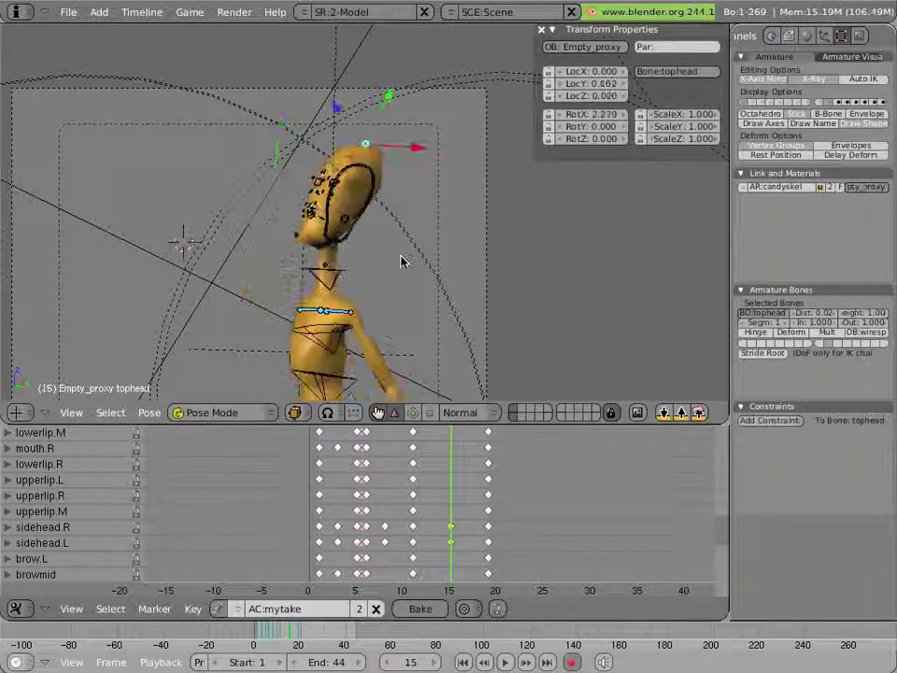
key(alt+a)
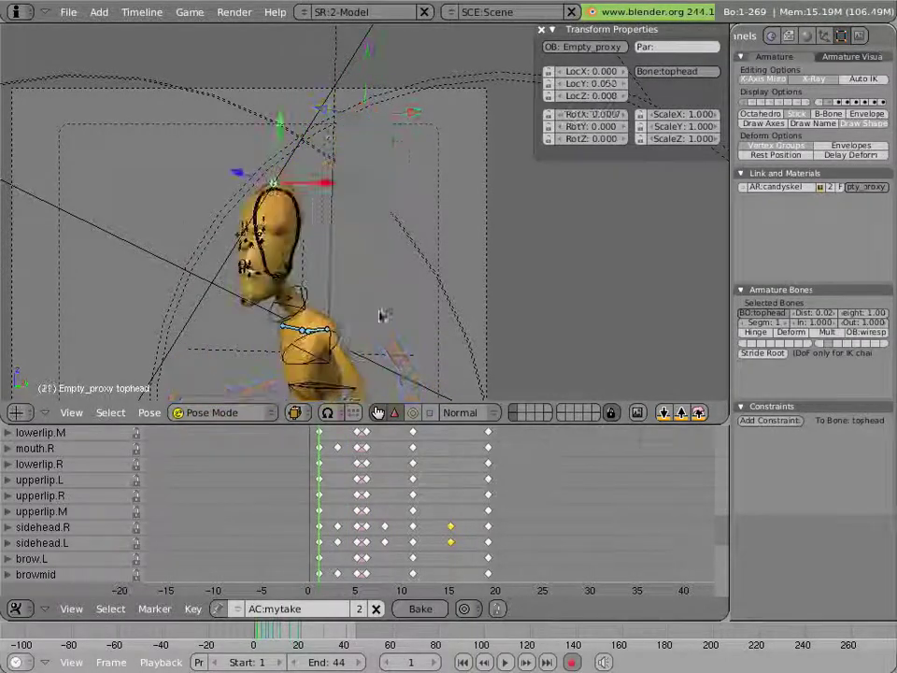
key(Escape)
key(alt+a)
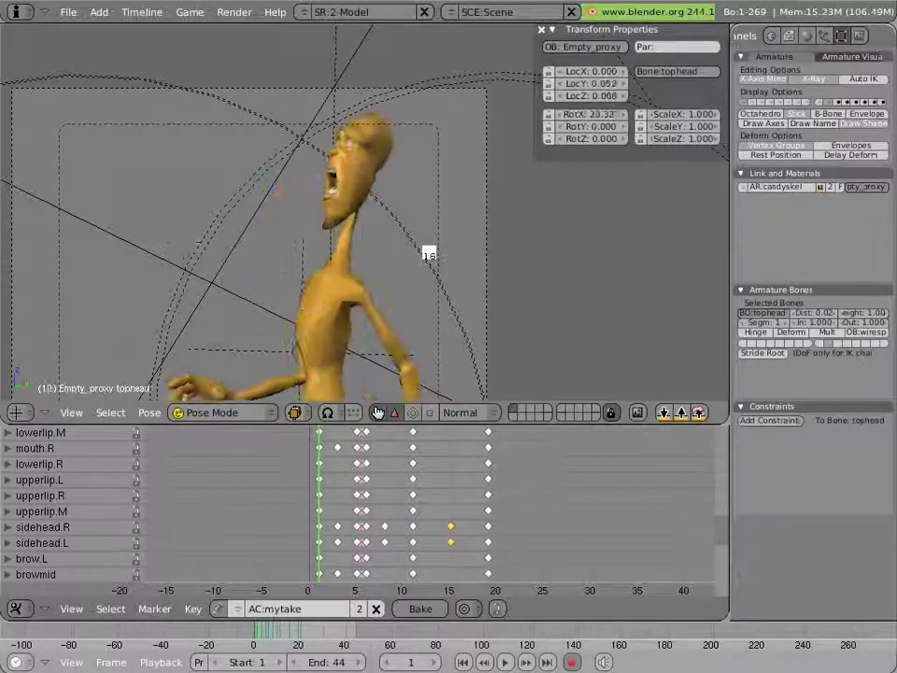
key(Escape)
drag(403, 455, 306, 472)
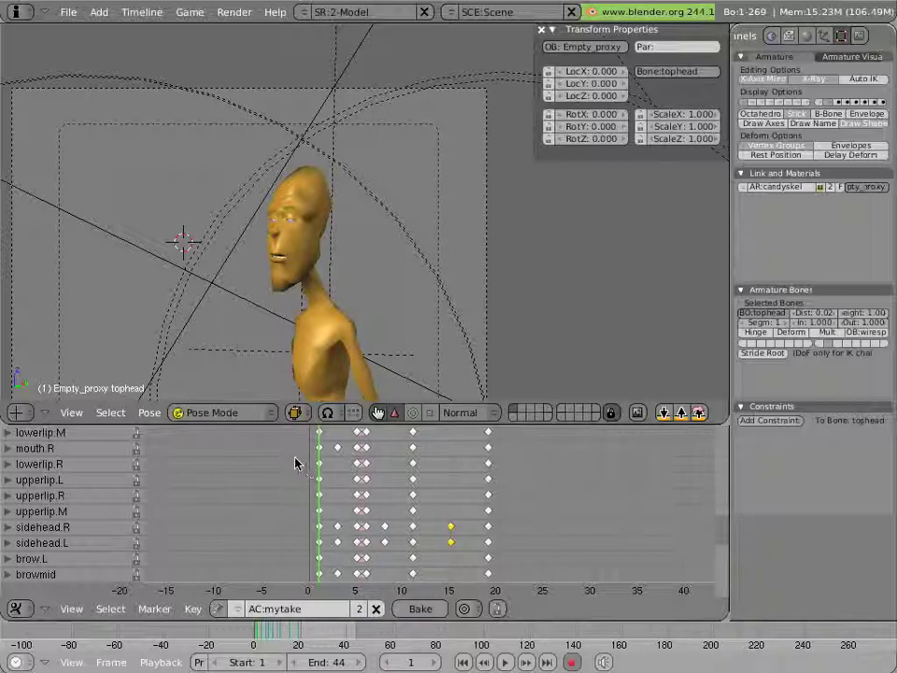
Go to frame 3, display only the bone layers of both arms, and fit all their keys in the action view
middle_drag(341, 353, 457, 314)
shift+click(512, 419)
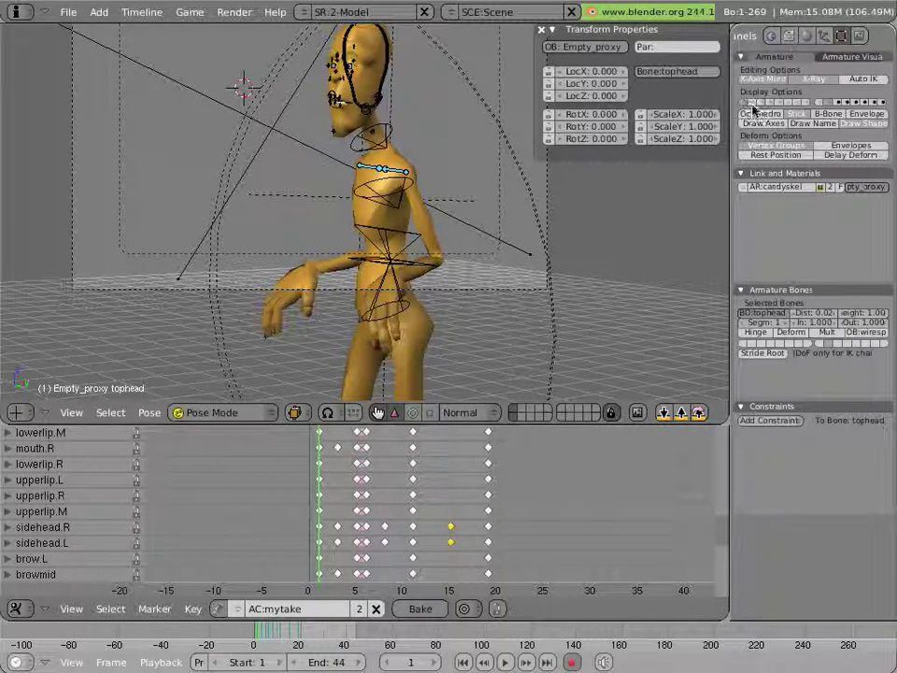
click(329, 482)
click(338, 481)
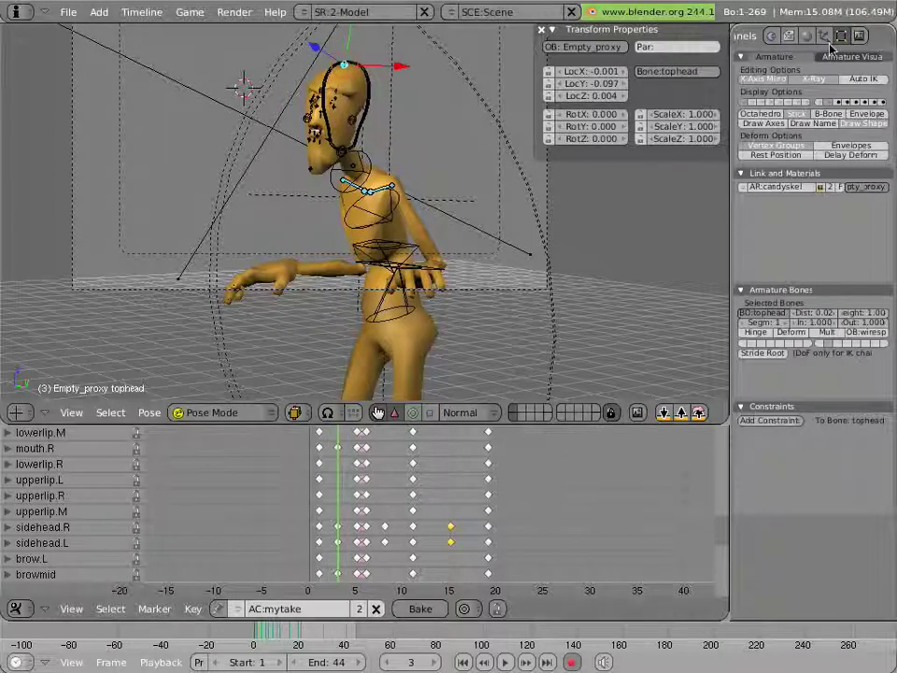
click(762, 102)
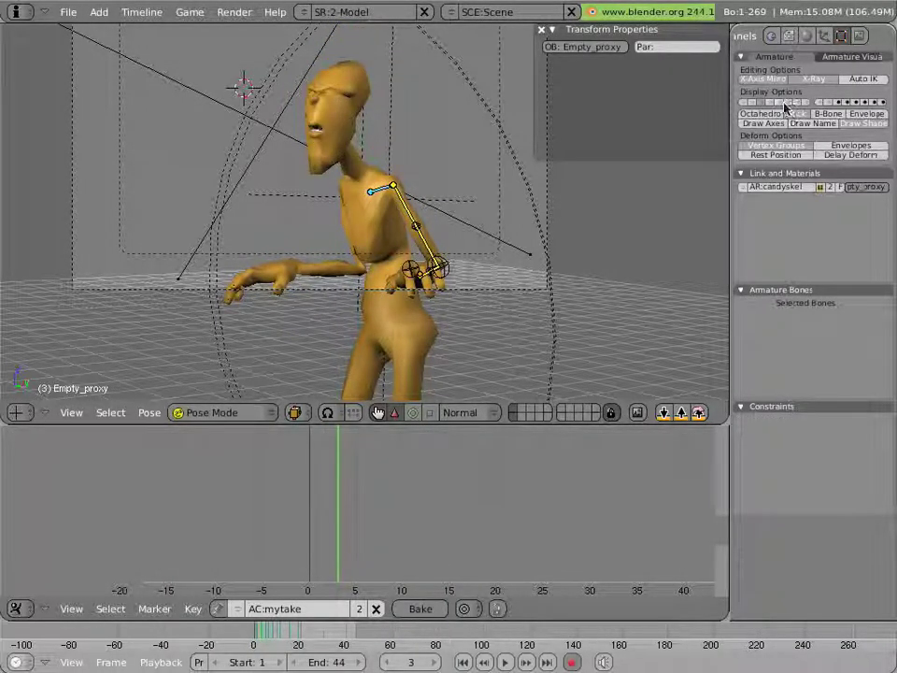
click(791, 113)
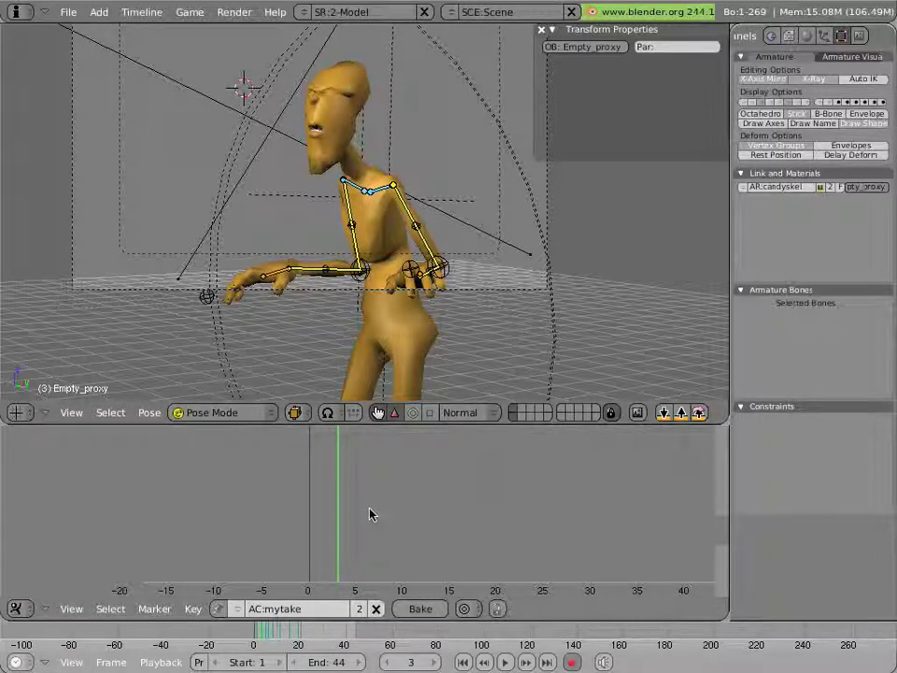
key(Home)
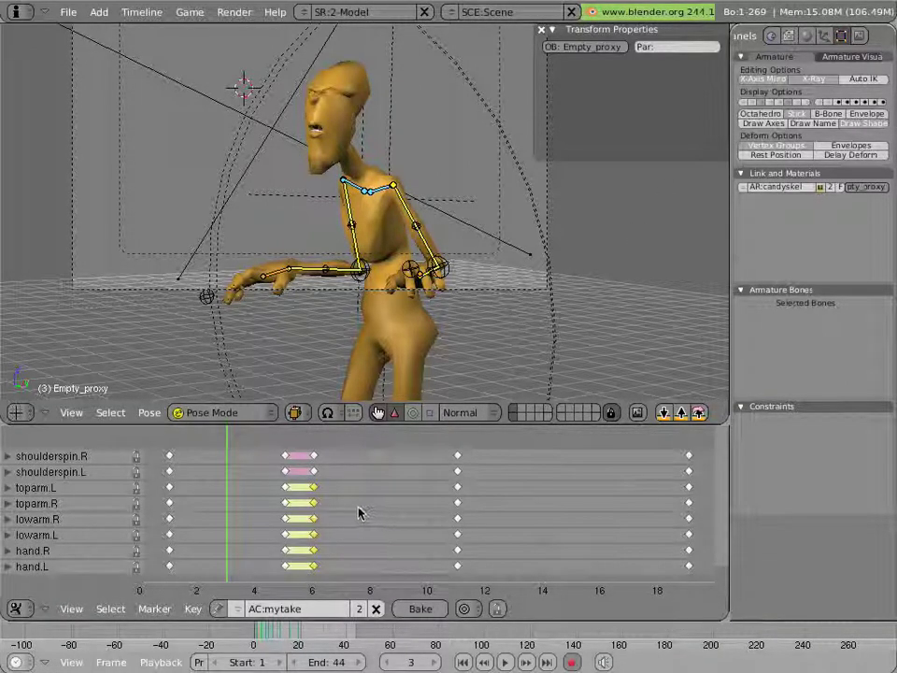
Compare the arms at frames 1 and 3, then at frame 3 rotate lowarm.R and hand.R downward so the hand drags
drag(220, 525, 172, 524)
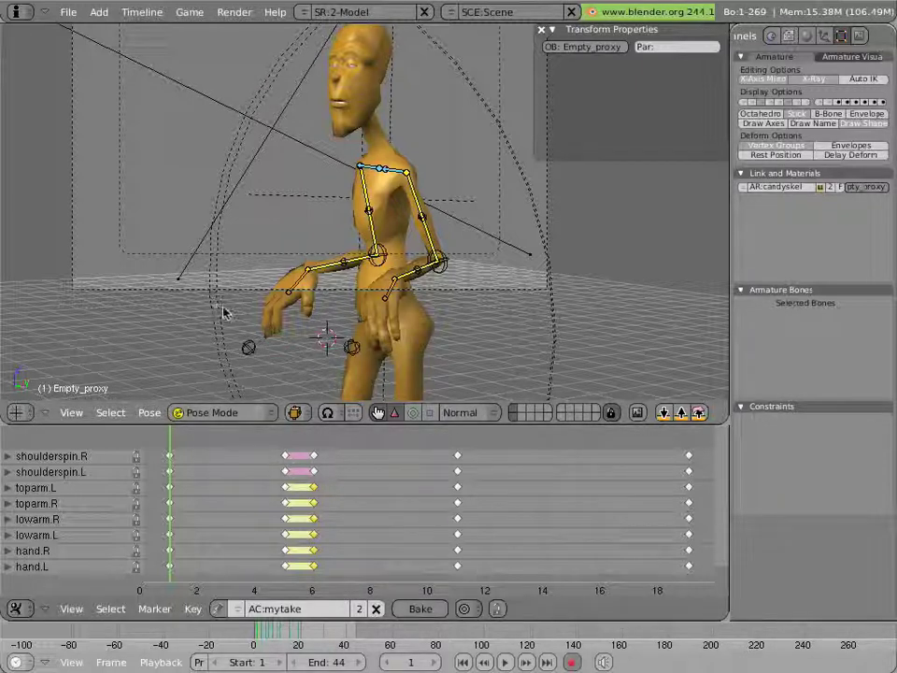
drag(196, 541, 249, 517)
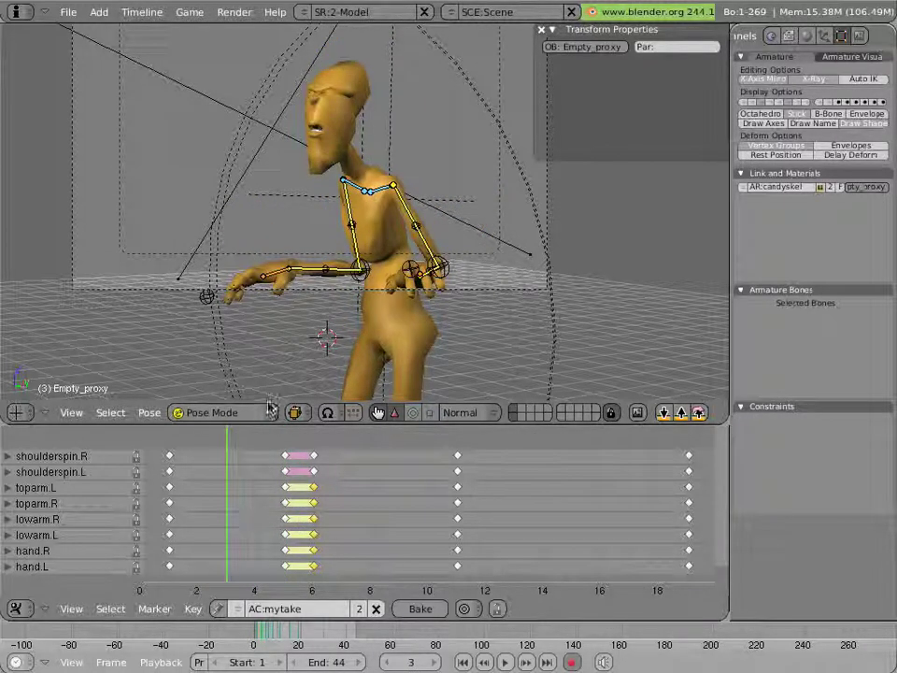
right_click(306, 276)
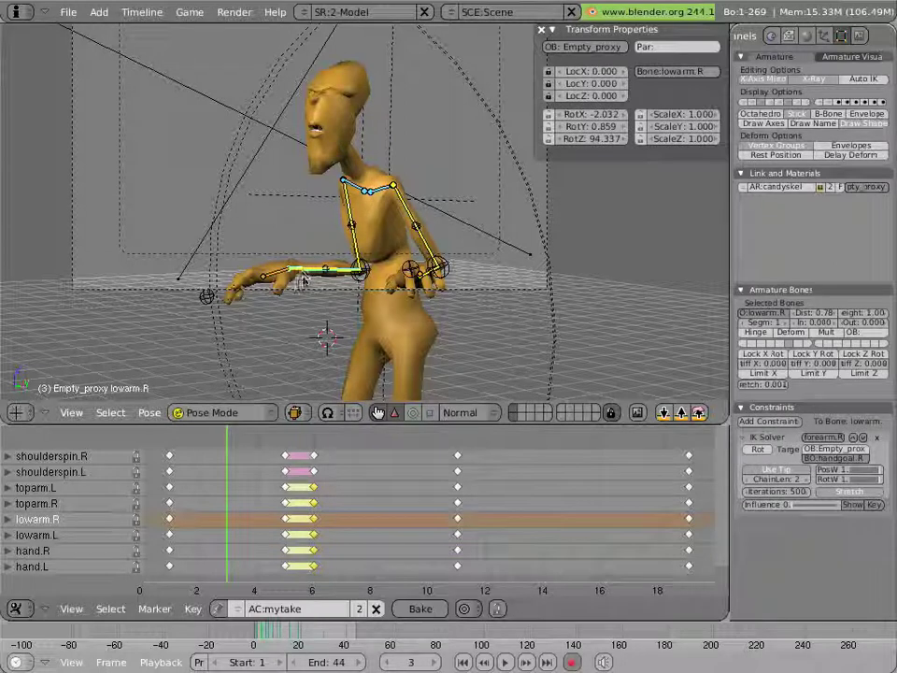
click(414, 413)
drag(322, 245, 321, 250)
right_click(238, 316)
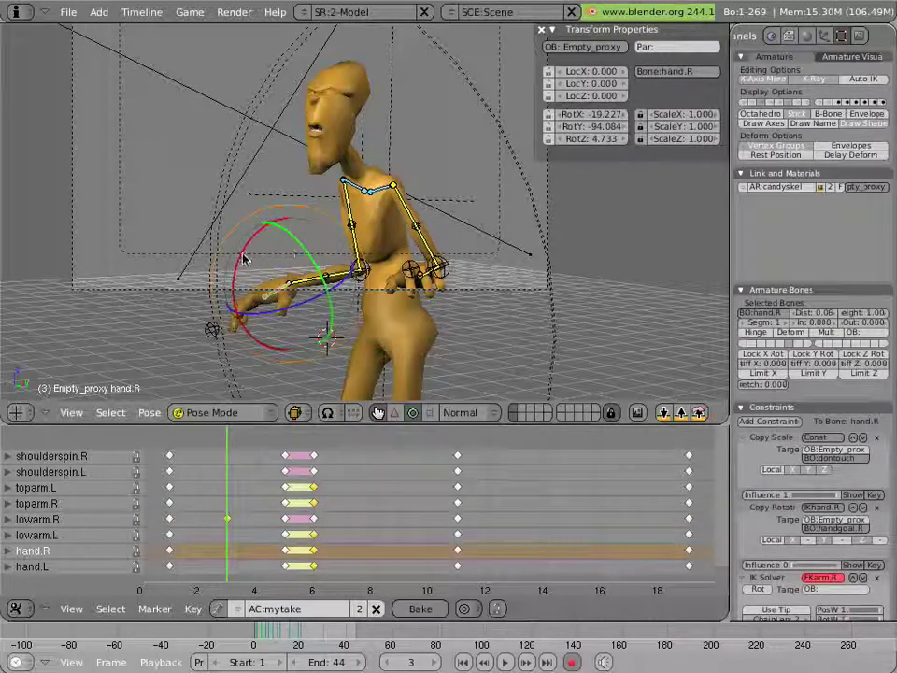
drag(243, 254, 194, 257)
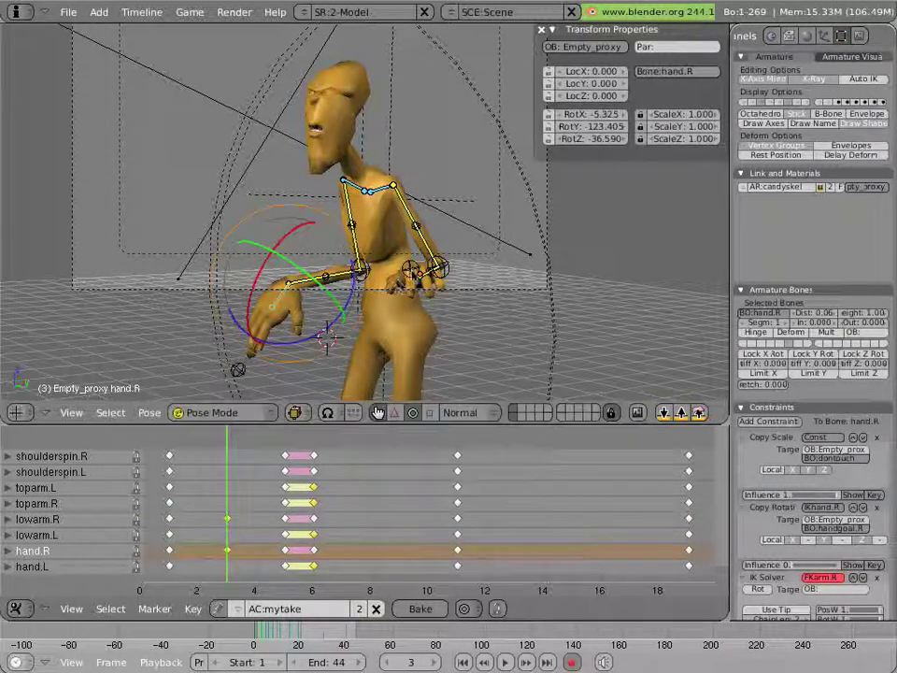
At frame 3, rotate lowarm.L downward and bend hand.L down to about 40 degrees in X rotation
right_click(419, 276)
key(r)
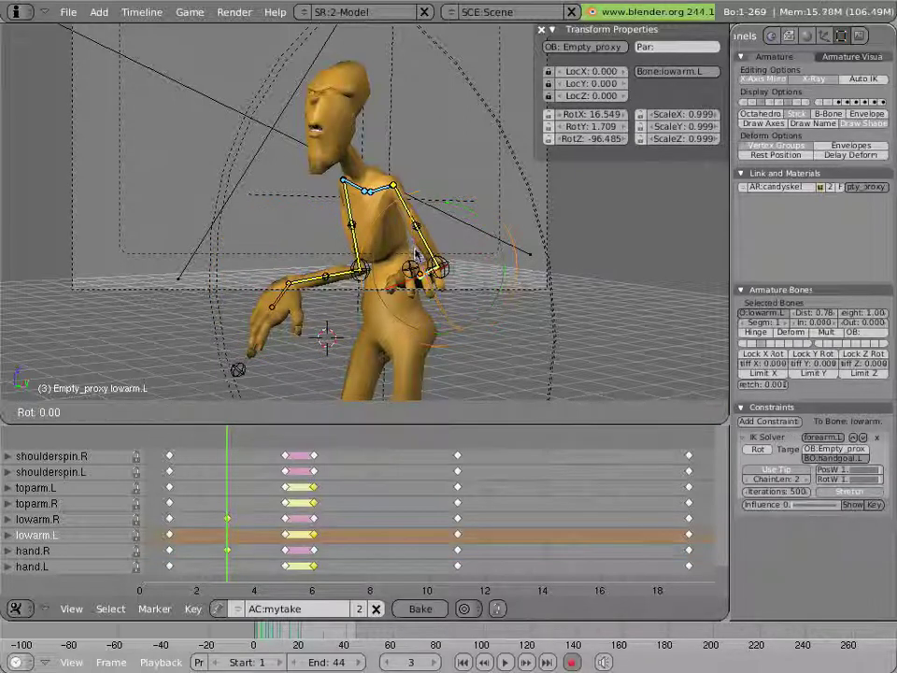
click(411, 253)
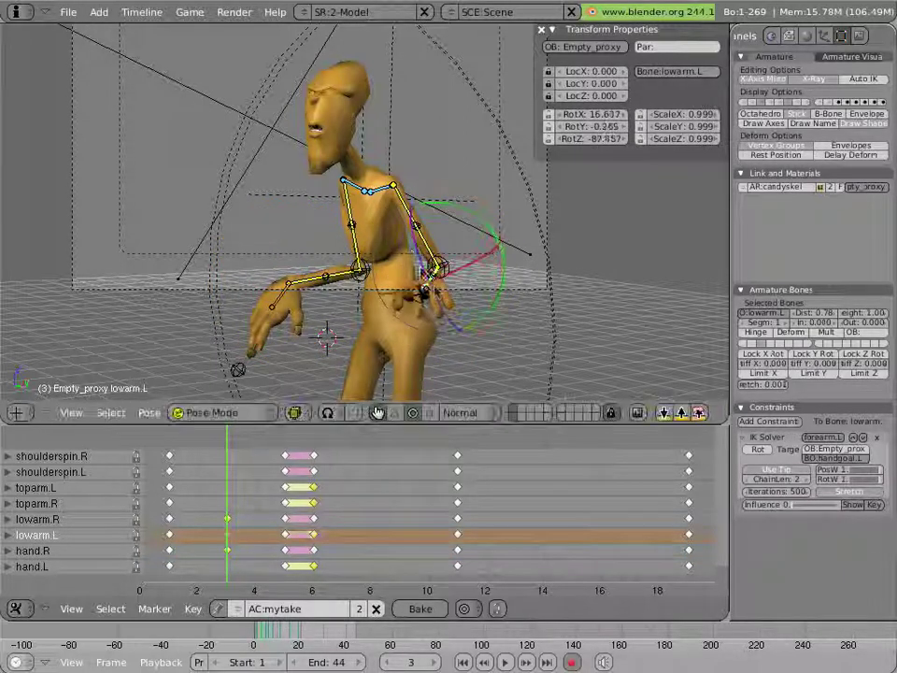
right_click(420, 260)
key(r)
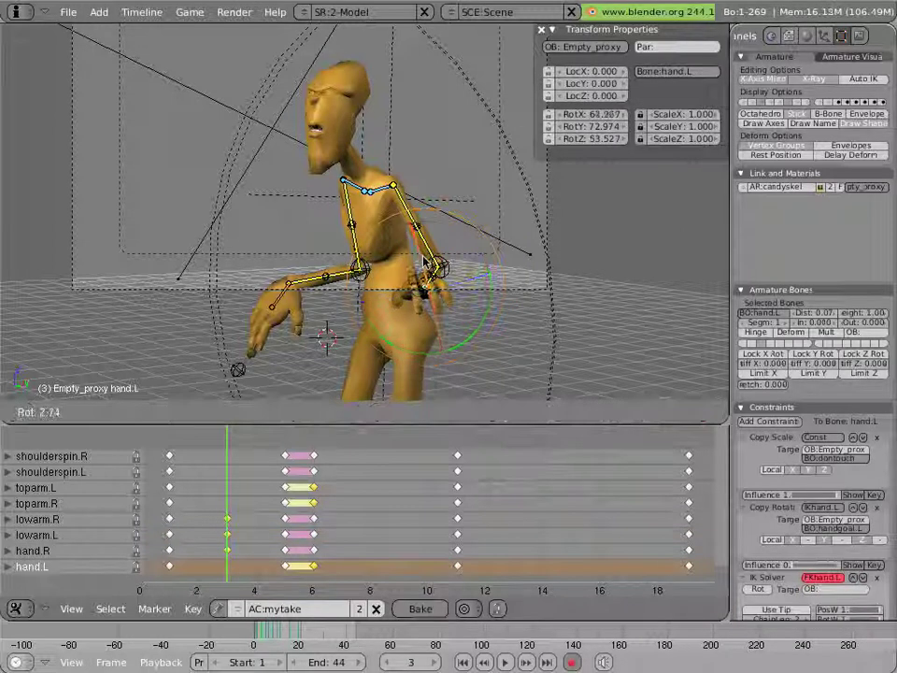
click(404, 256)
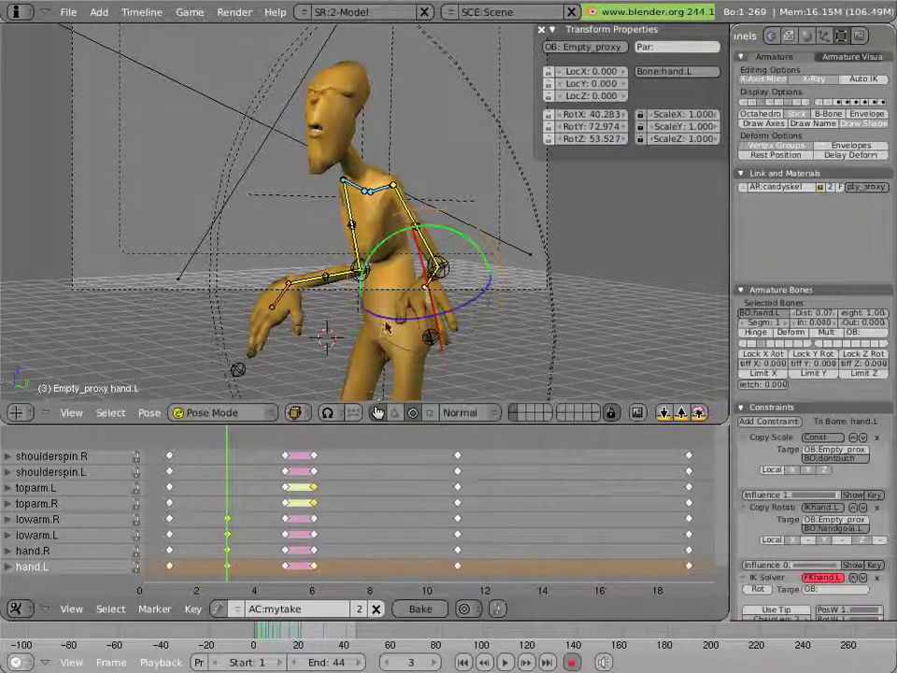
At frame 4, rotate hand.R and hand.L downward so both hands trail behind the rising forearms
click(263, 488)
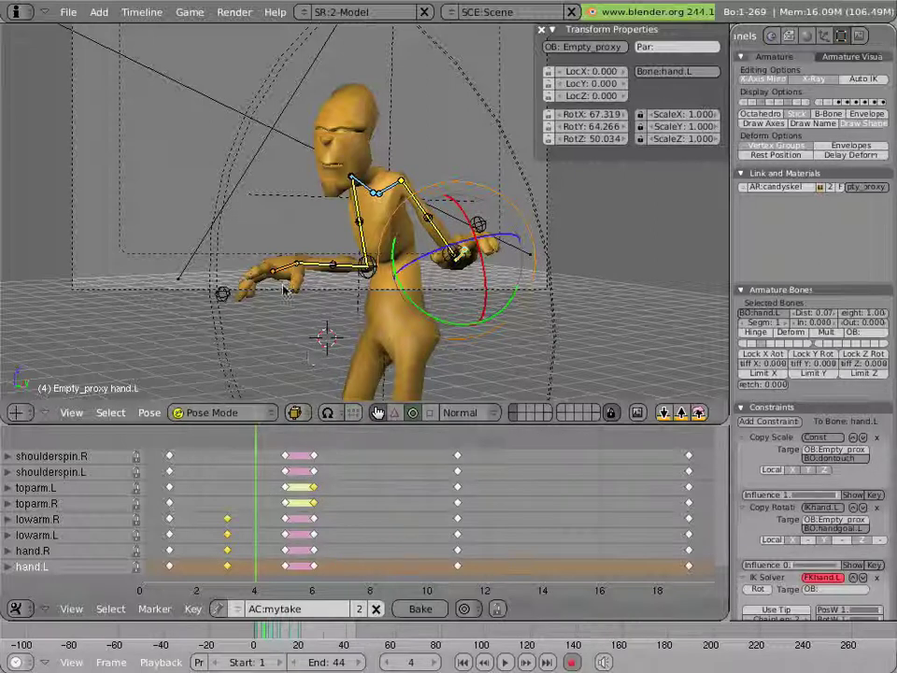
right_click(269, 243)
drag(261, 236, 255, 258)
right_click(467, 253)
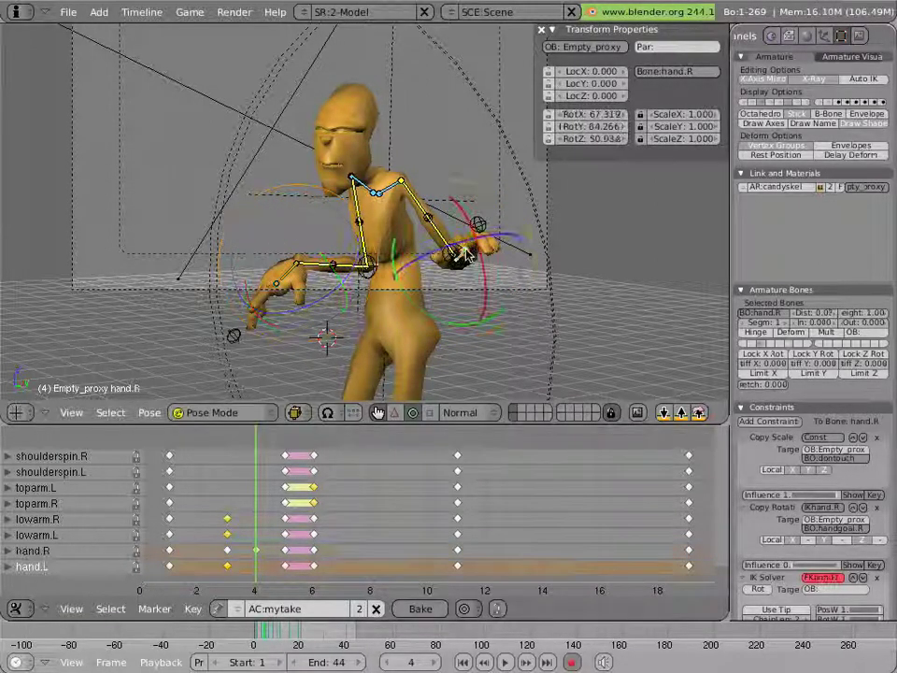
drag(480, 249, 443, 305)
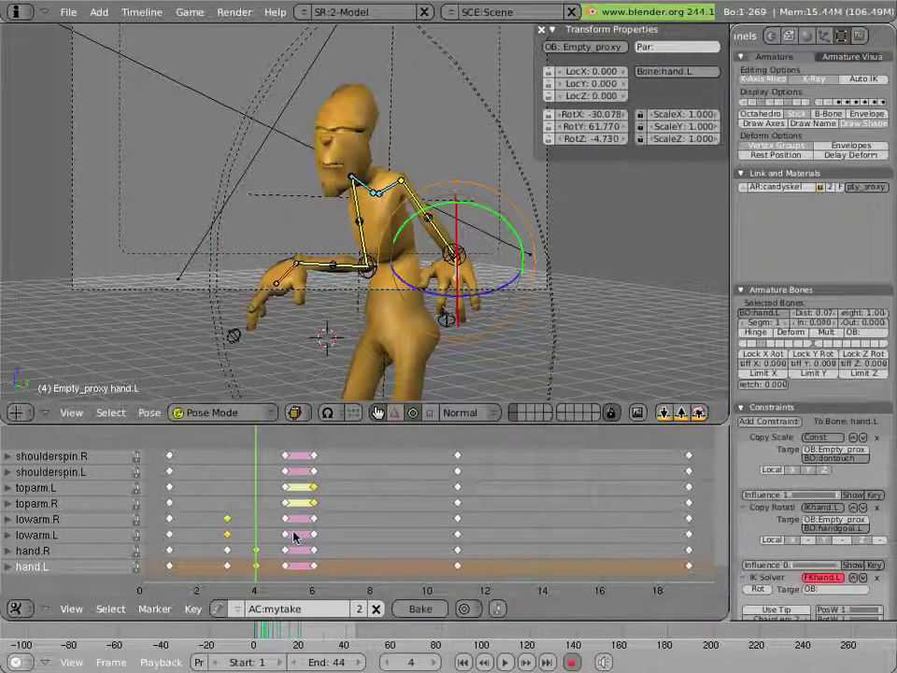
At frame 5, rotate hand.L and hand.R downward, bringing hand.R to about -80 degrees in X rotation
drag(261, 531, 302, 529)
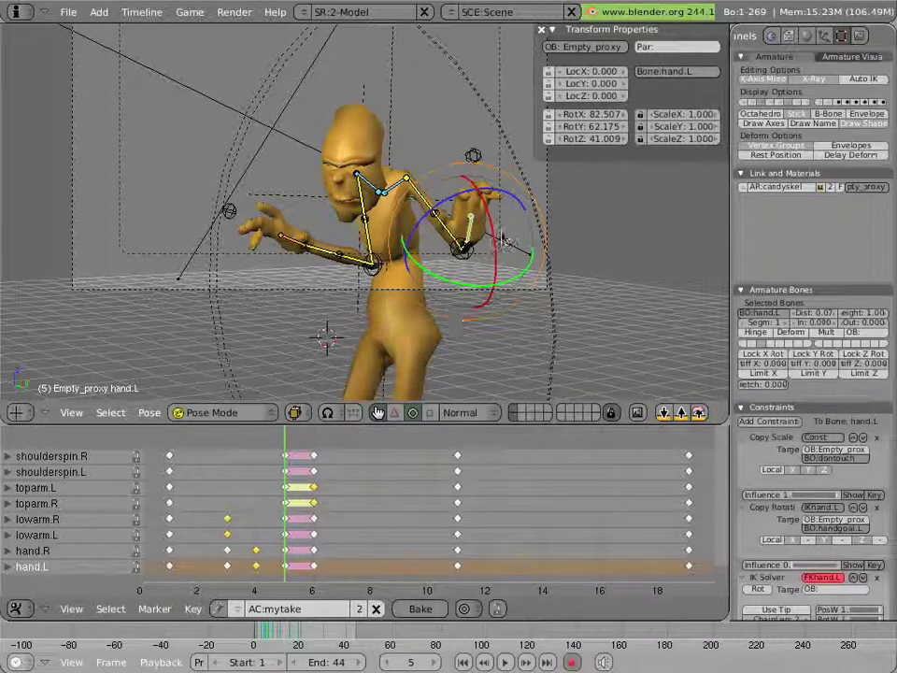
drag(496, 240, 496, 261)
right_click(276, 245)
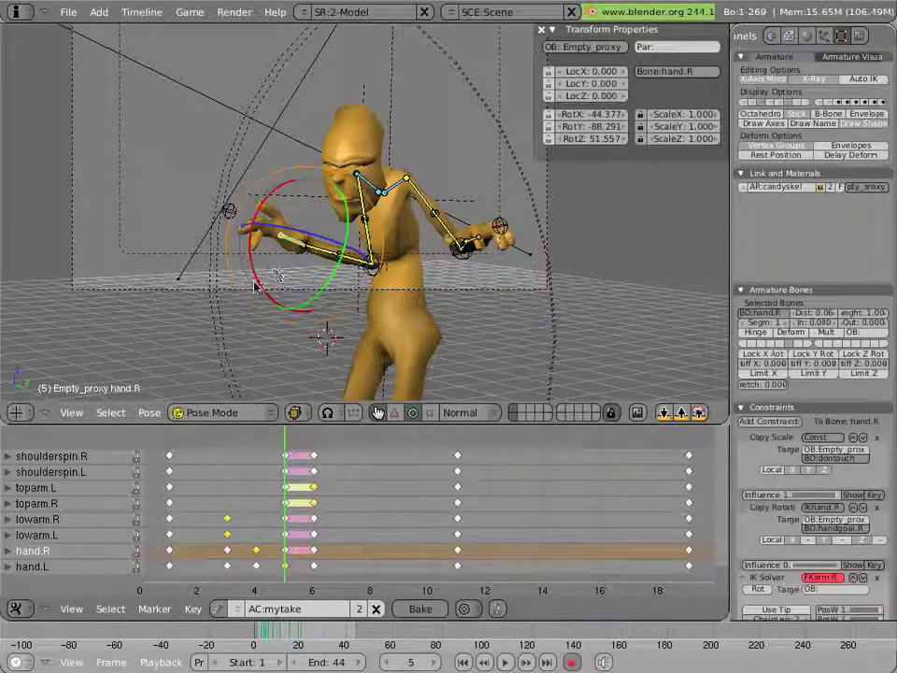
drag(258, 286, 285, 374)
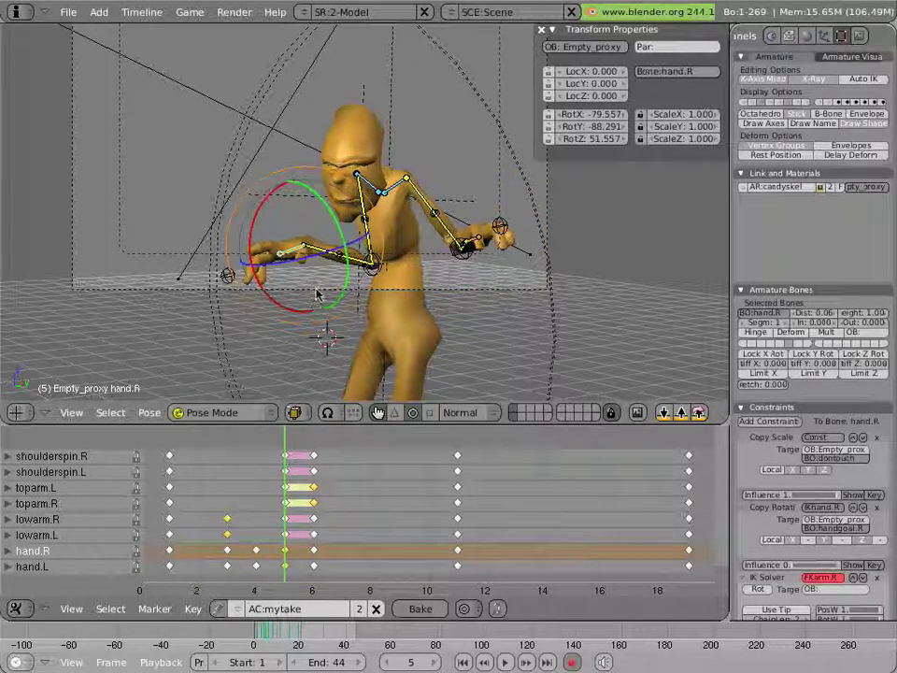
Move the hand.R and hand.L keys from frame 6 to frame 8
scroll(326, 517, down, 2)
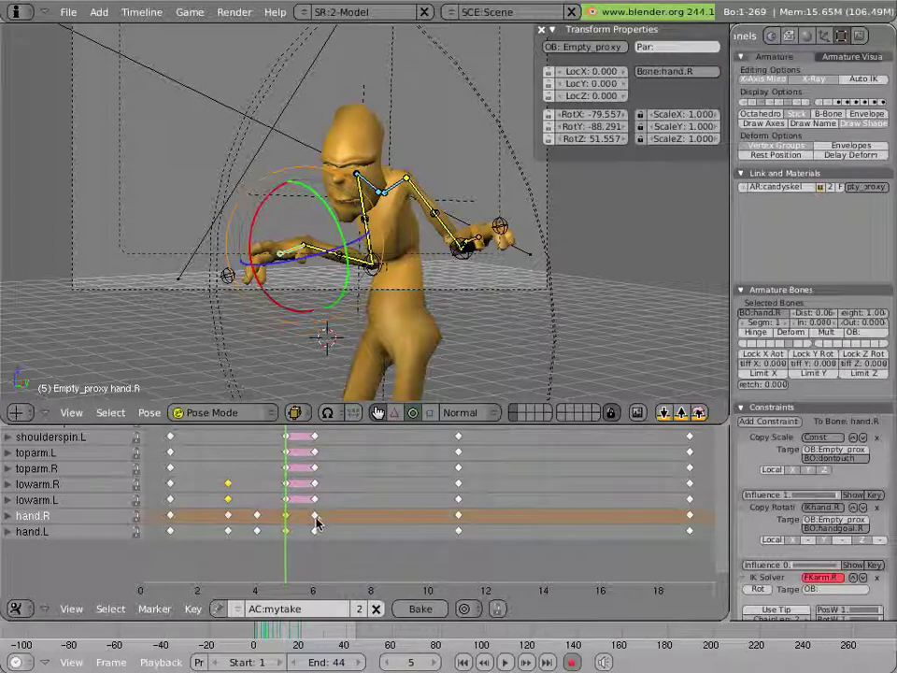
key(g)
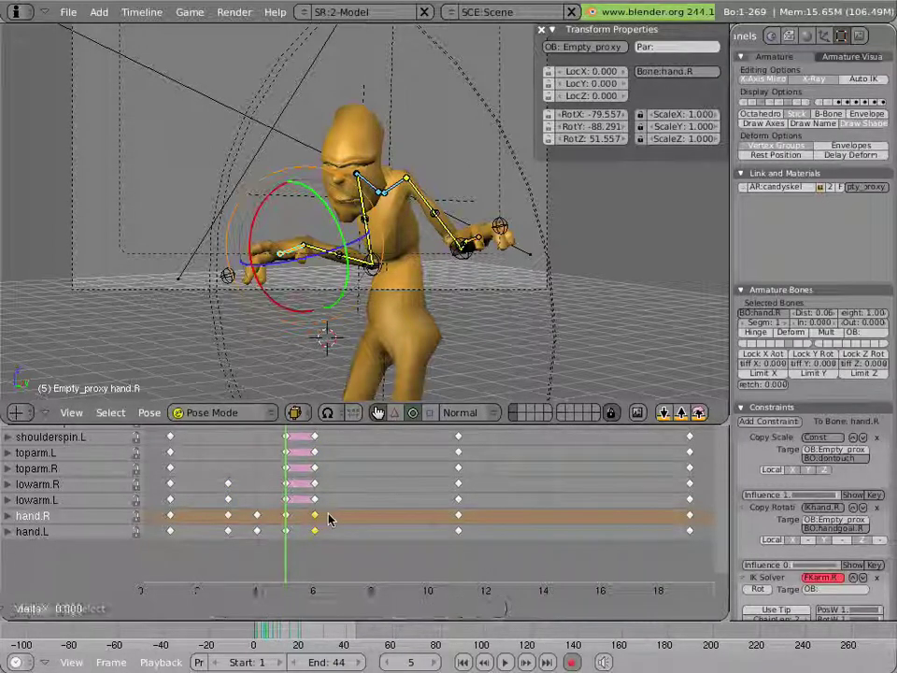
click(370, 517)
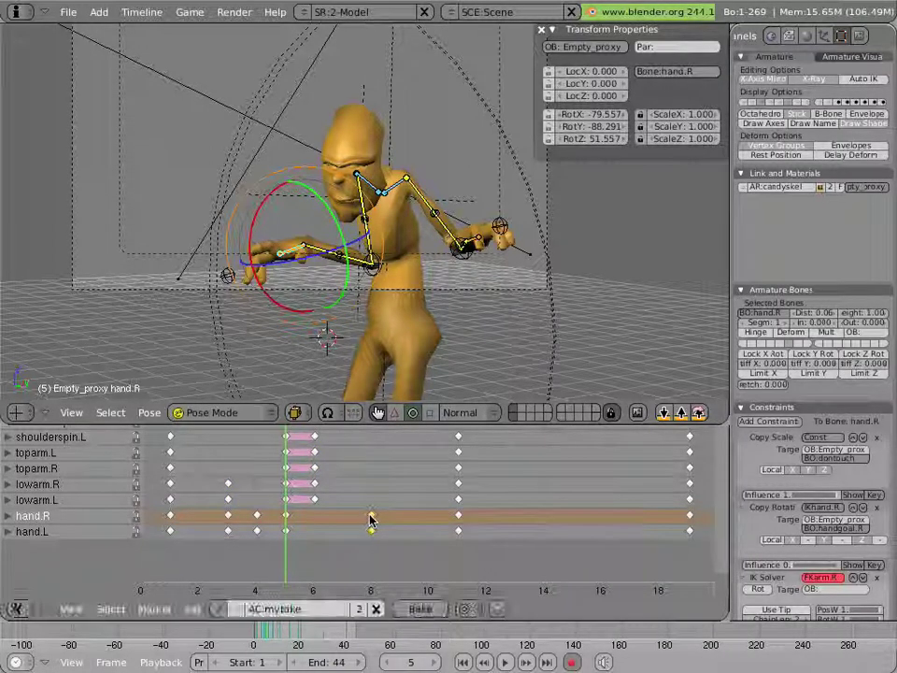
Select both lower arm bones and move their frame 6 keys to frame 7
right_click(353, 266)
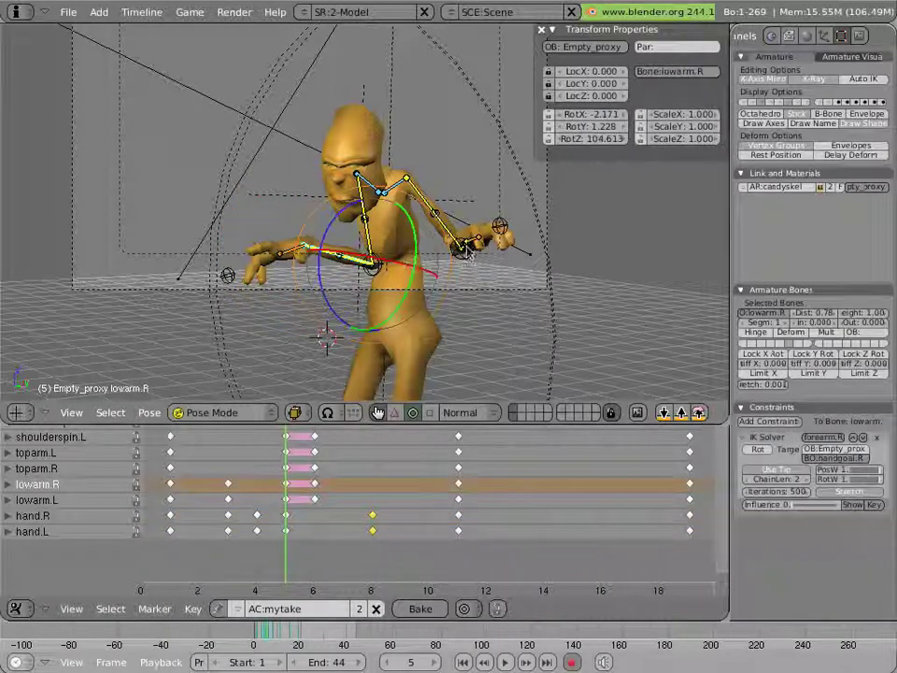
right_click(466, 251)
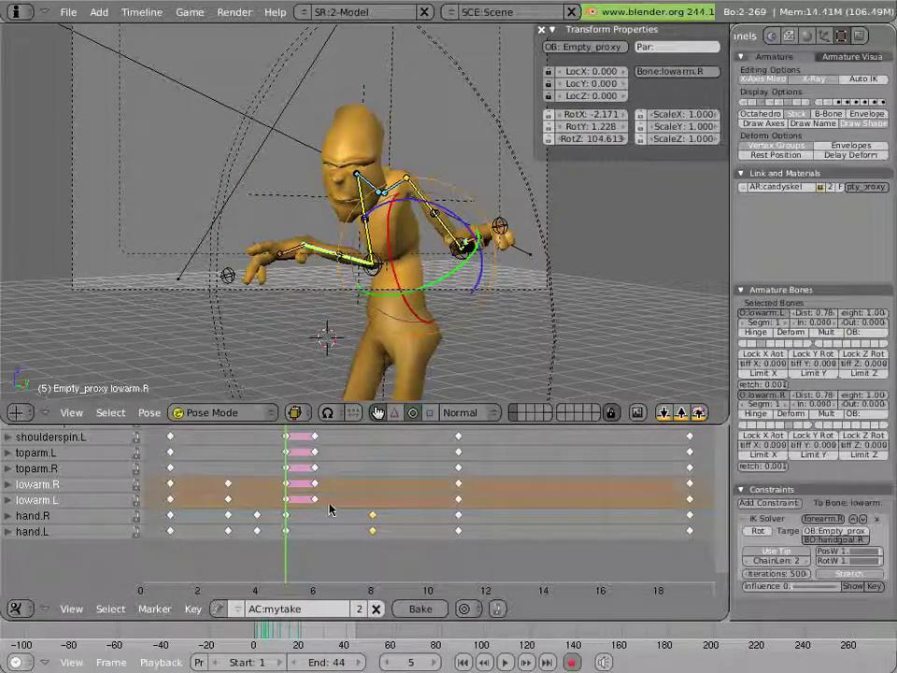
right_click(317, 506)
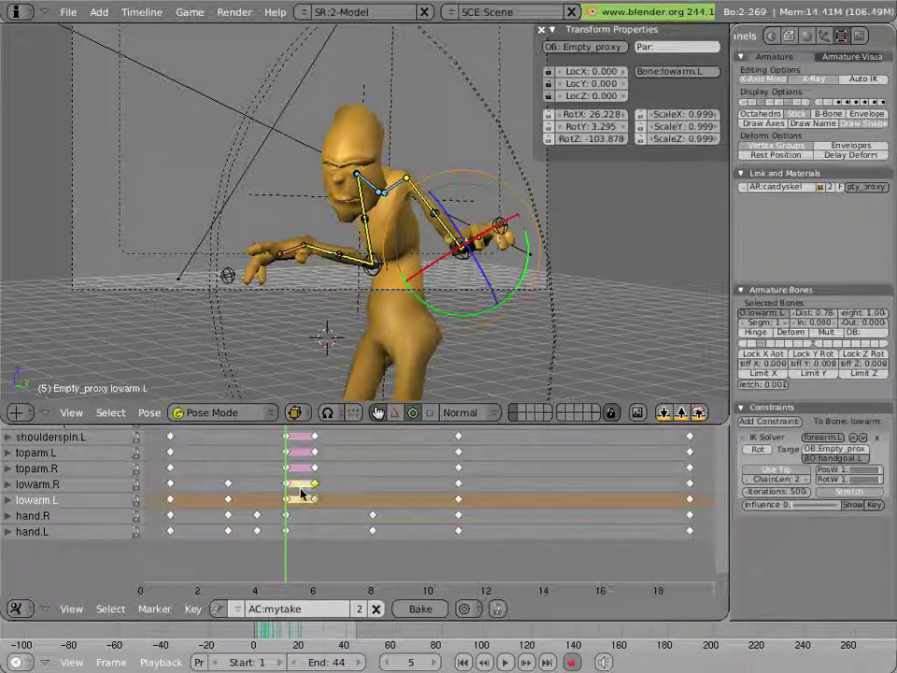
key(g)
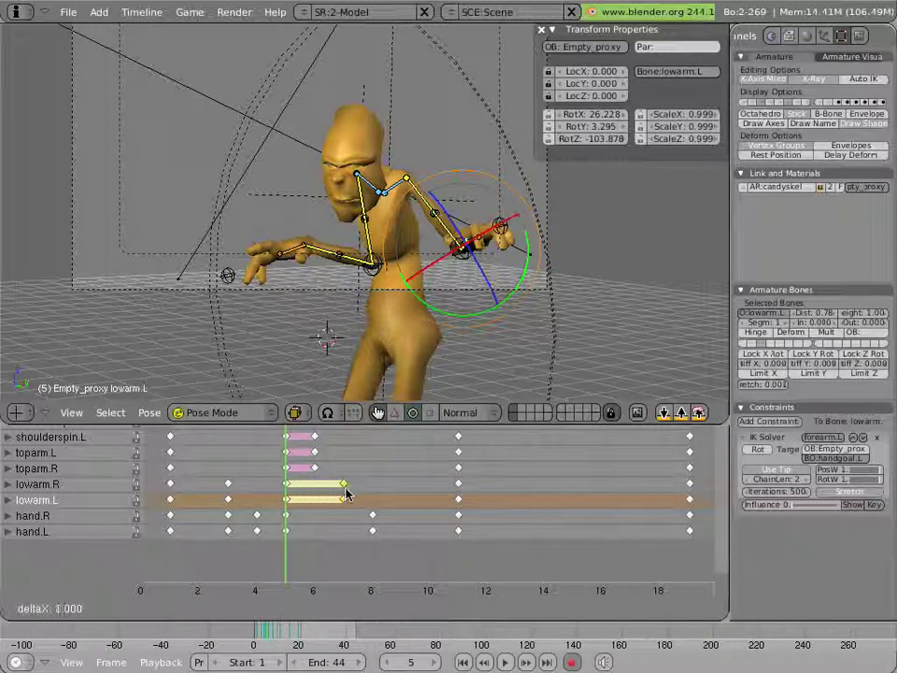
click(349, 493)
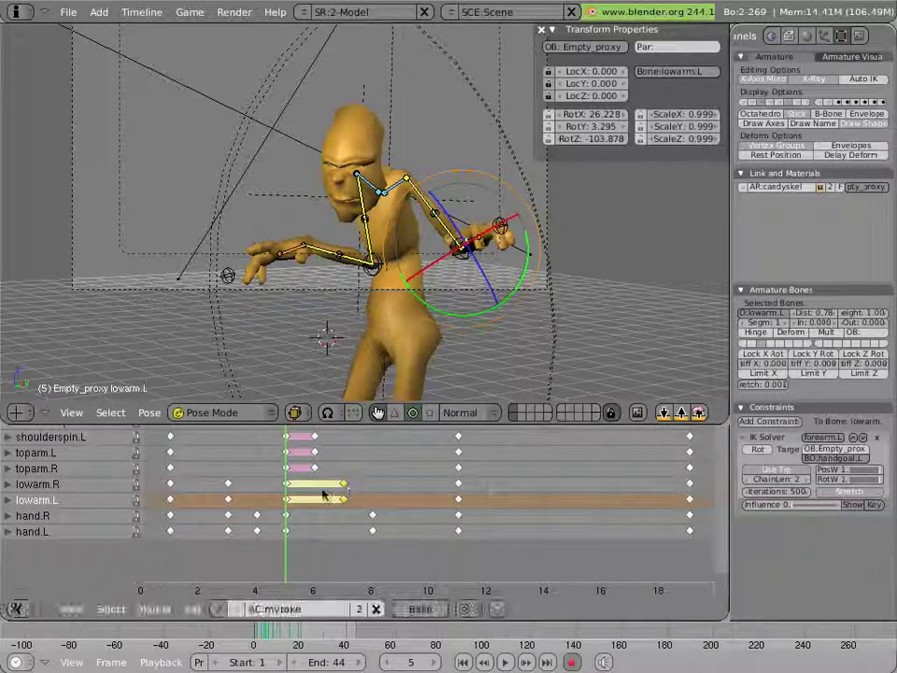
At frame 5, rotate both forearms slightly downward, to about 100 degrees in Z for lowarm.R and -99 for lowarm.L
right_click(330, 258)
key(r)
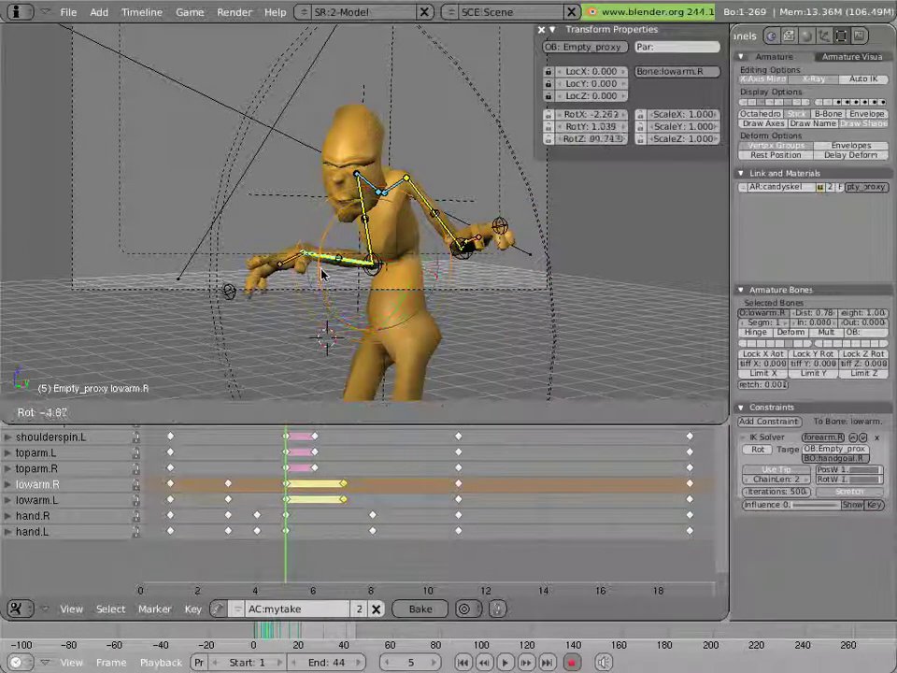
click(322, 270)
right_click(464, 245)
right_click(467, 248)
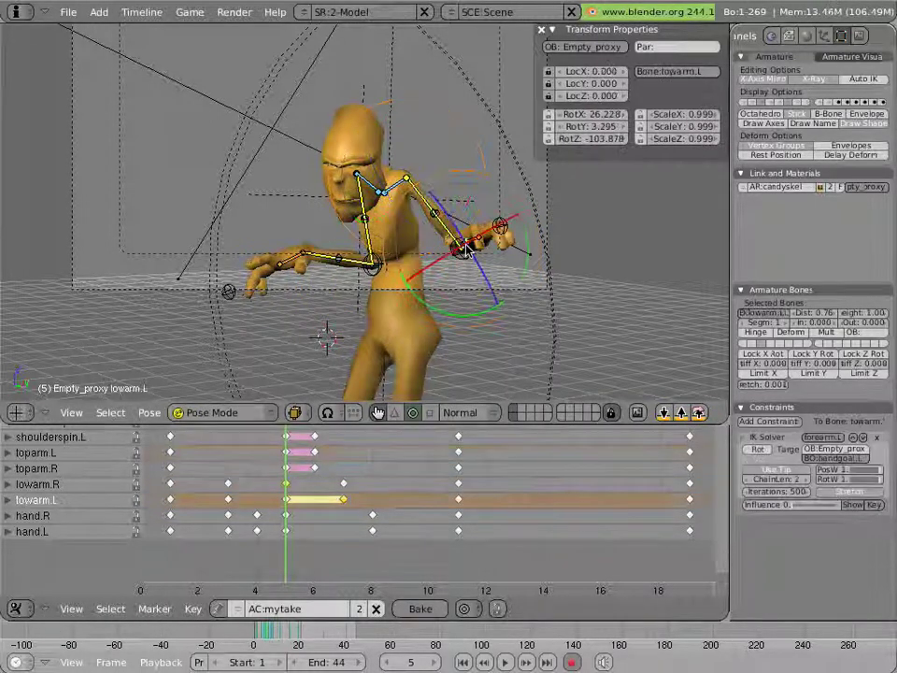
key(r)
click(474, 261)
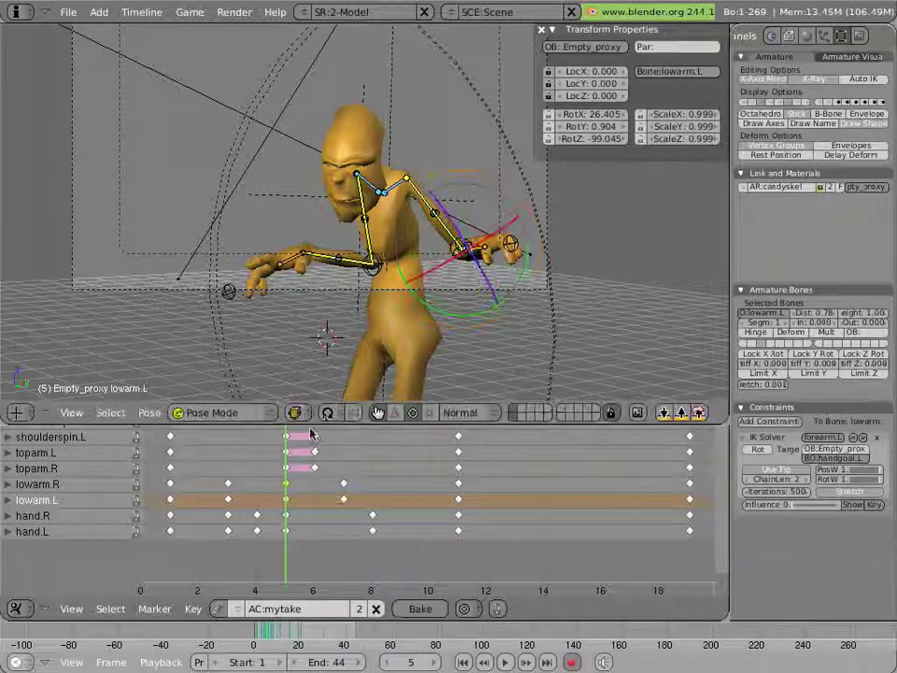
At frame 9, rotate hand.R and hand.L upward, bringing hand.R to about -43 degrees in X rotation
drag(272, 466, 402, 431)
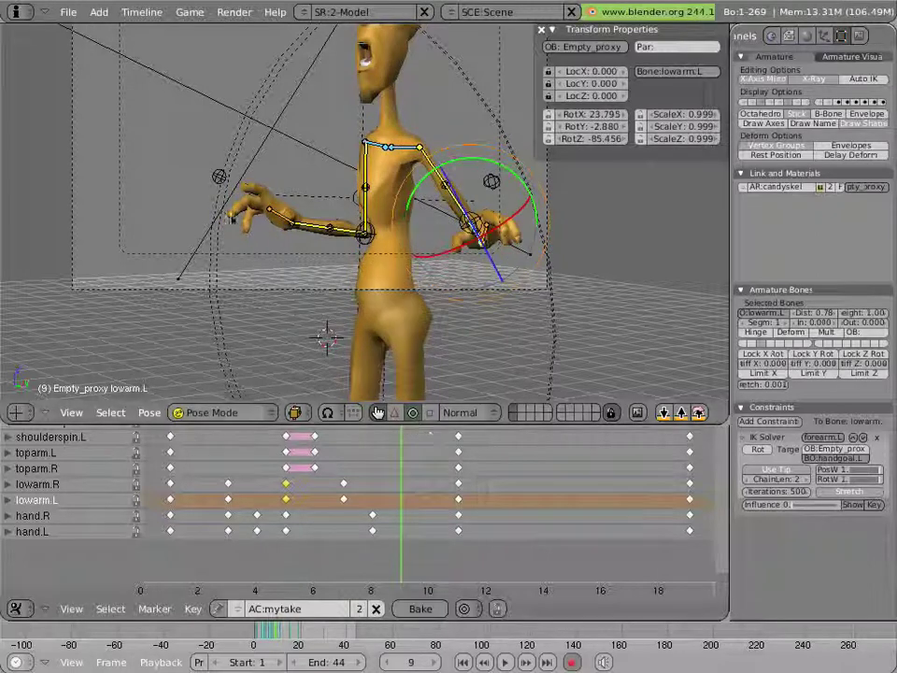
right_click(280, 224)
drag(237, 264, 234, 241)
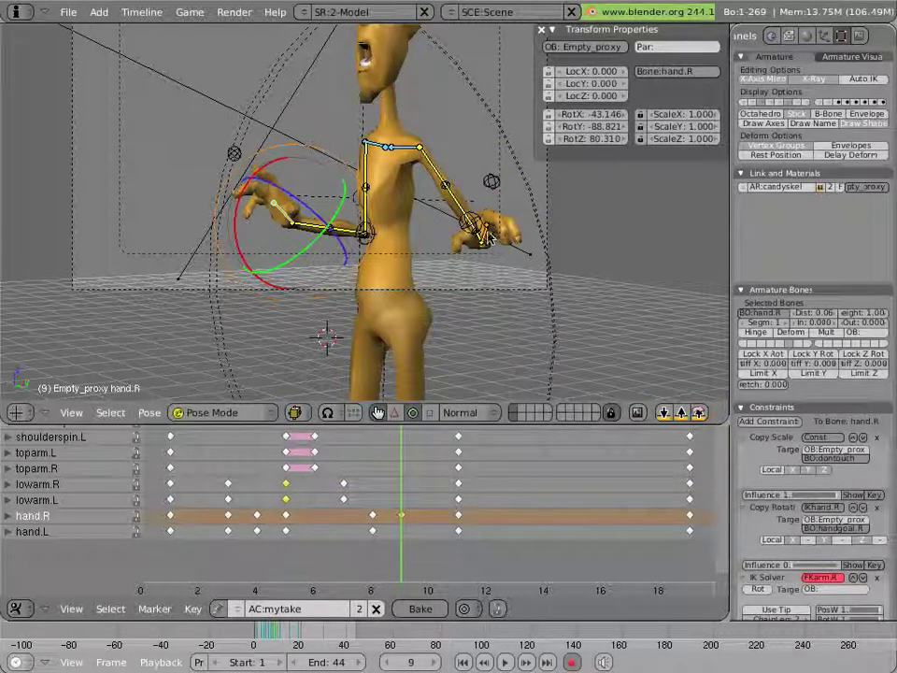
right_click(487, 236)
drag(506, 254, 505, 254)
drag(480, 194, 470, 215)
At frame 9, rotate lowarm.R slightly upward to about 90 degrees in Z and scrub through the motion
right_click(309, 234)
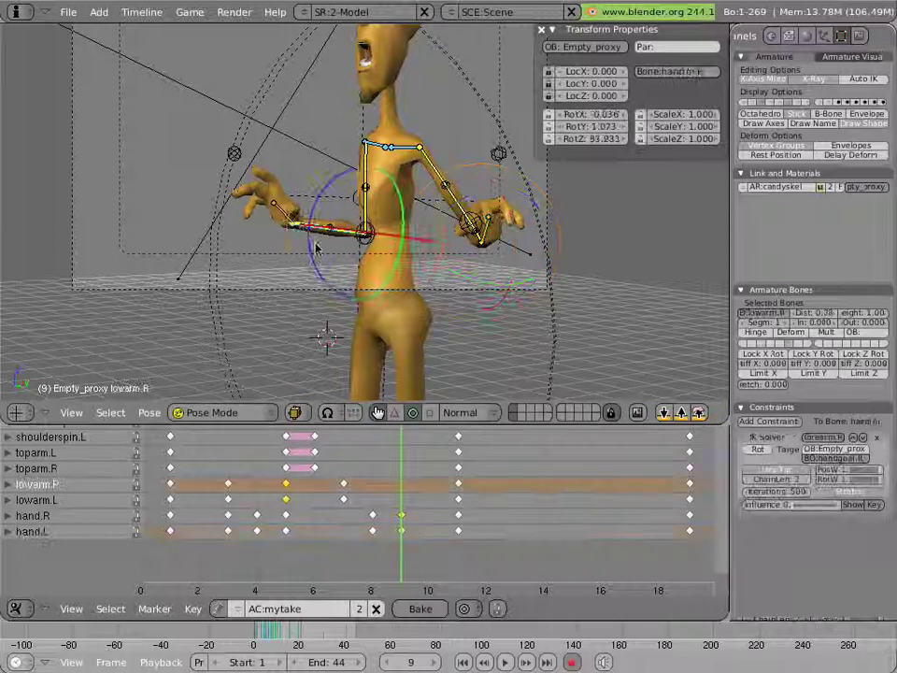
drag(313, 243, 315, 249)
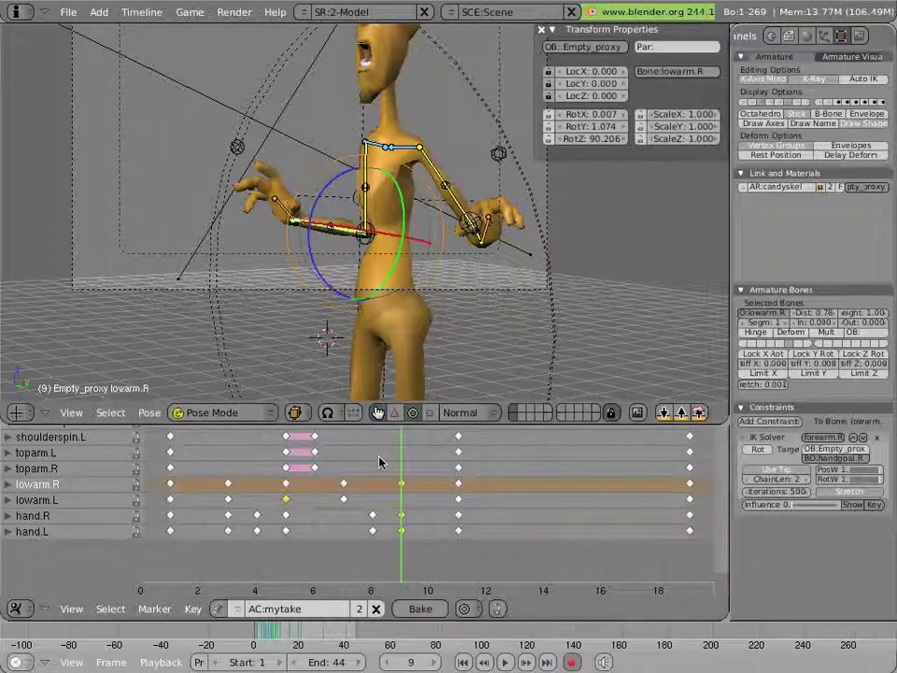
drag(382, 456, 406, 434)
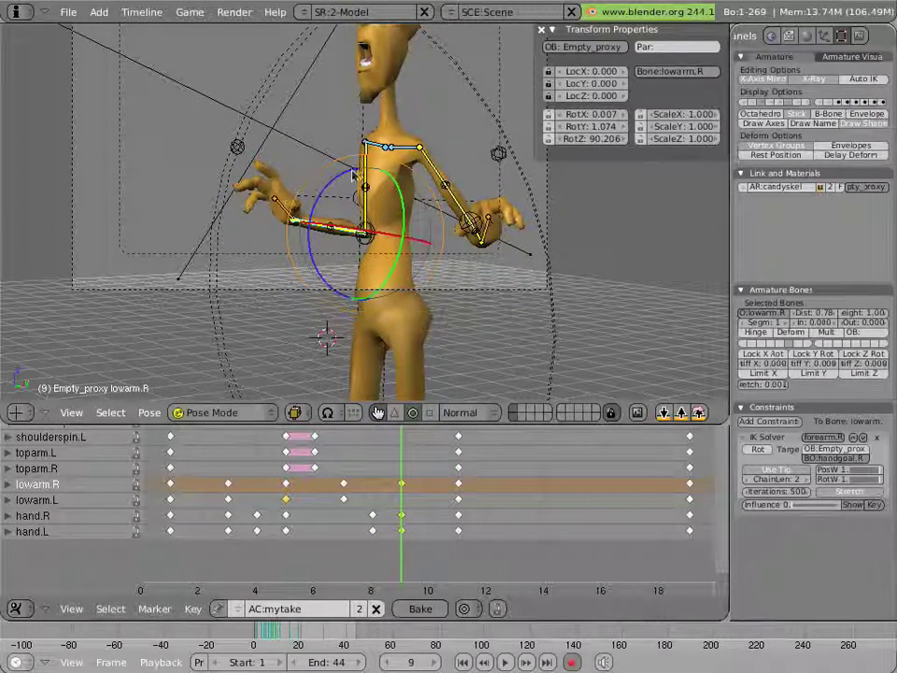
At frame 9, rotate shoulderspin.R and shoulderspin.L downward, bringing shoulderspin.L to about -24 degrees in X, and check the frames up to 11
right_click(381, 147)
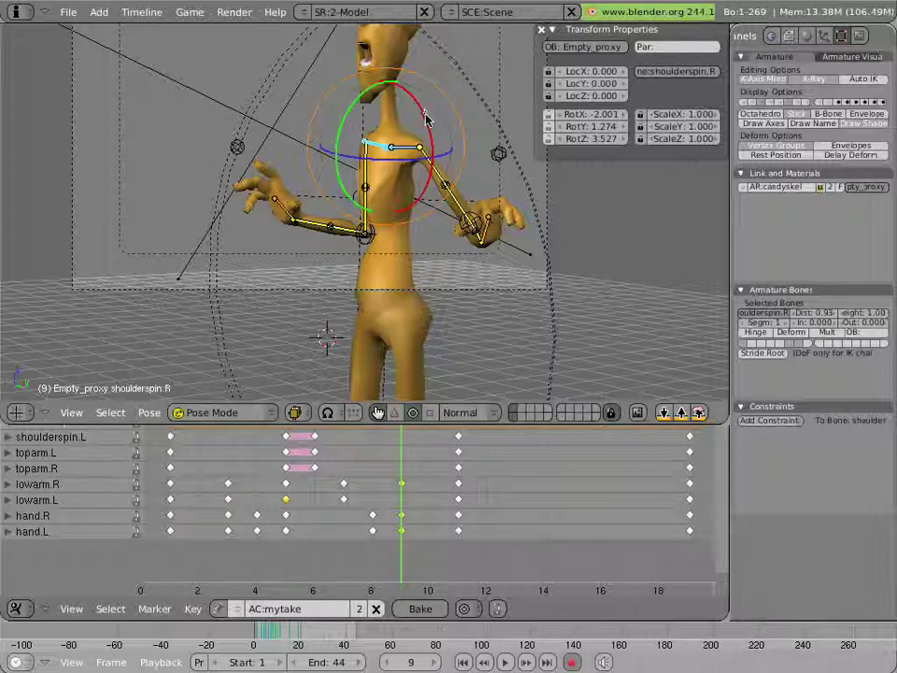
drag(426, 115, 452, 125)
right_click(411, 146)
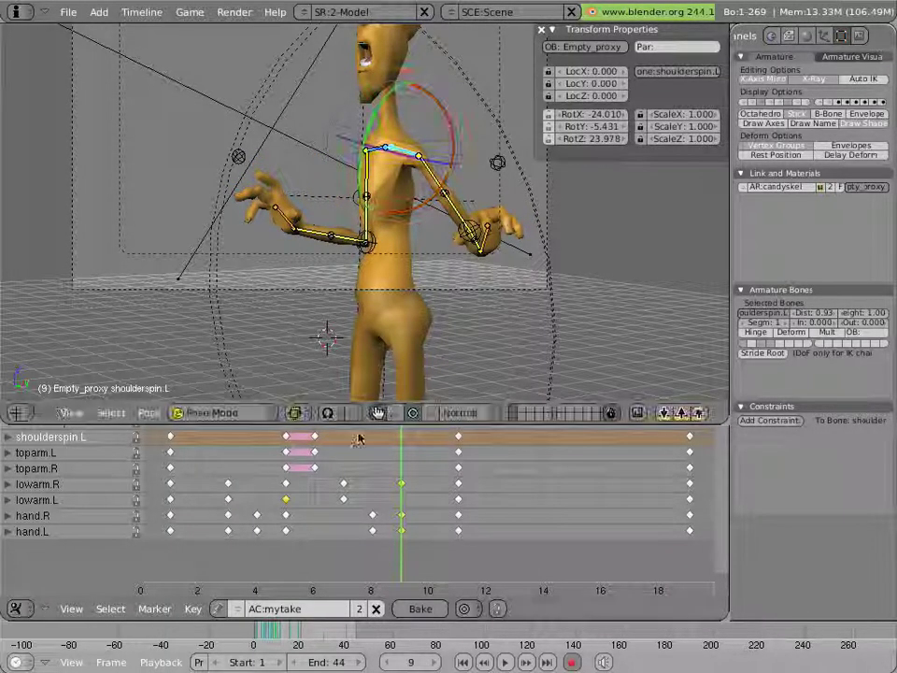
key(Right)
key(Right)
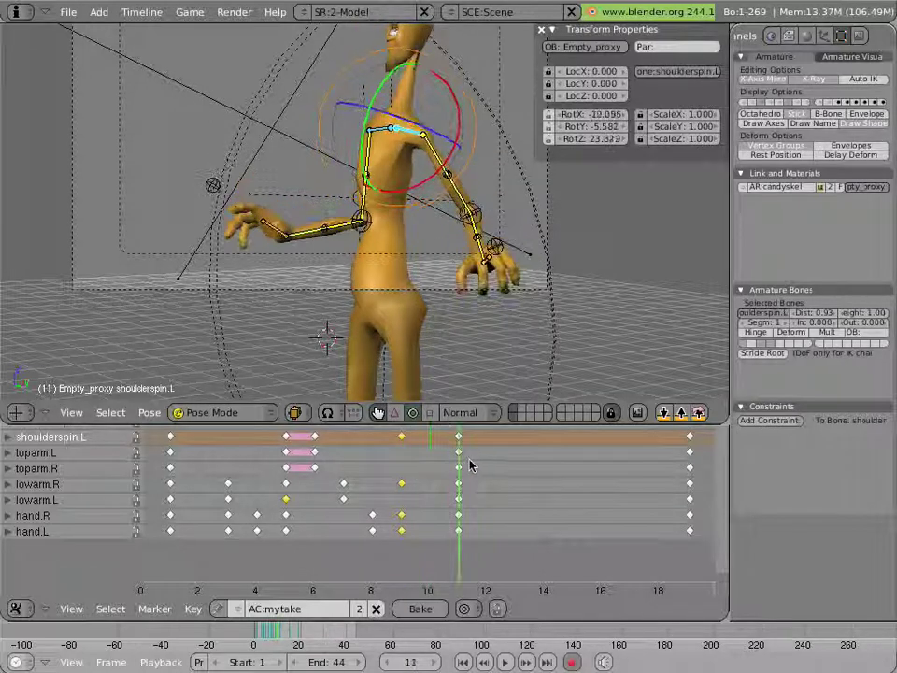
mouse_move(470, 462)
mouse_down()
mouse_move(303, 453)
mouse_move(499, 458)
mouse_move(479, 463)
mouse_up()
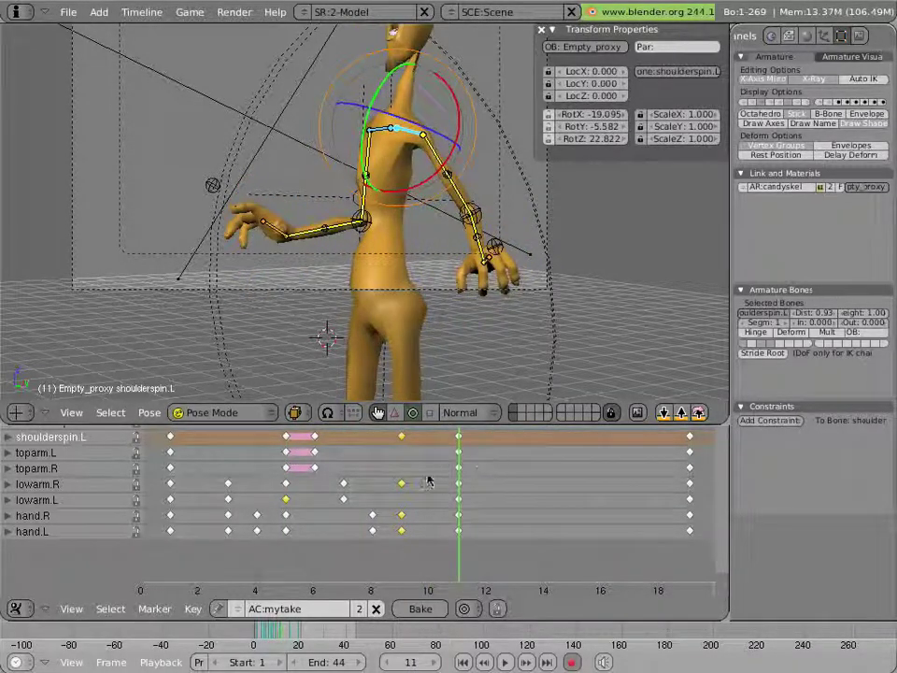
At frame 3, rotate shoulderspin.L and shoulderspin.R upward to raise both shoulders
drag(425, 481, 227, 478)
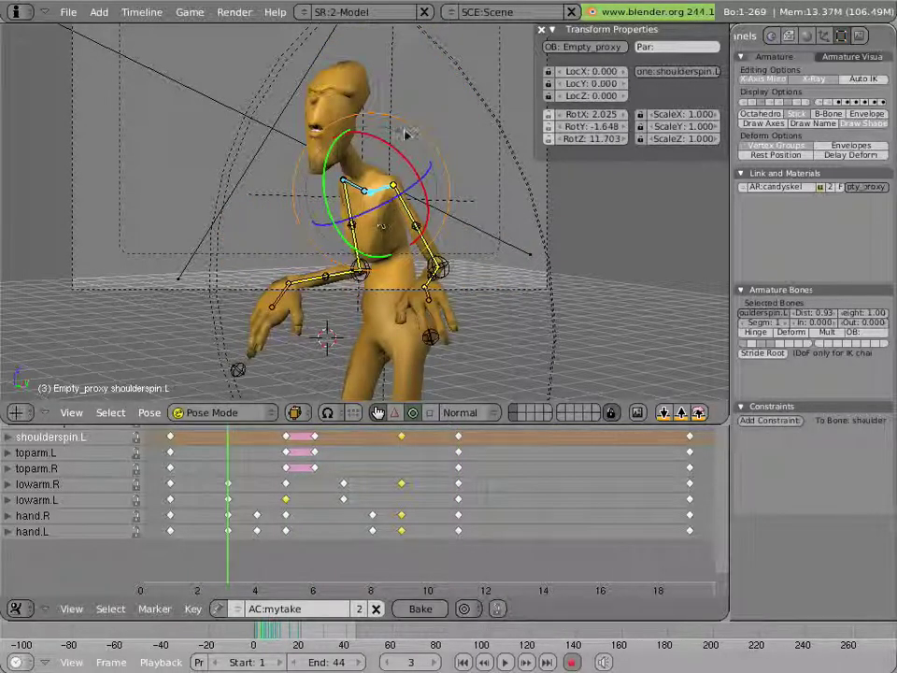
key(r)
click(400, 159)
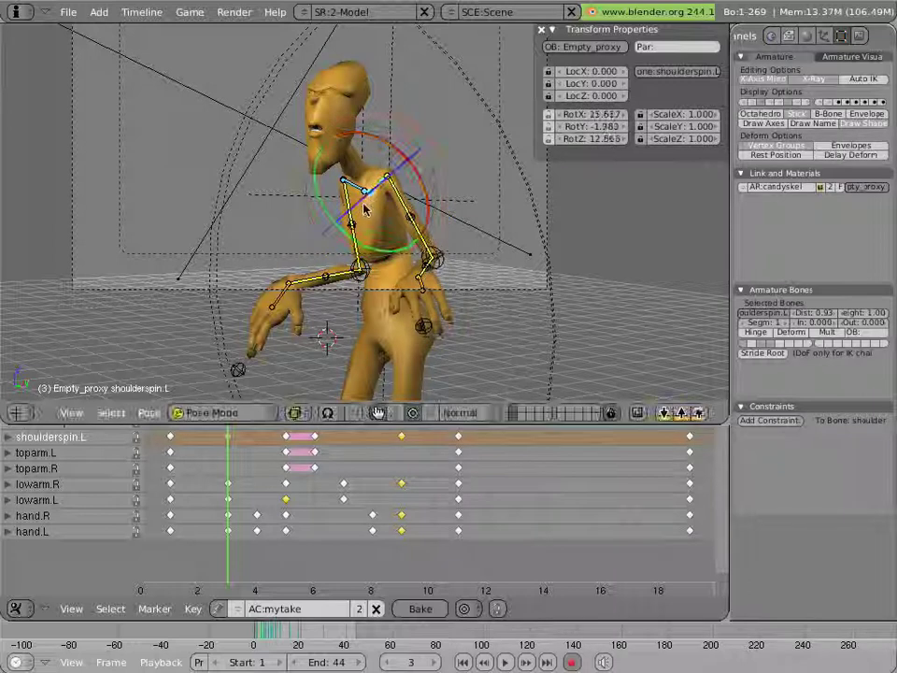
key(r)
mouse_move(402, 163)
mouse_down()
mouse_move(383, 160)
mouse_move(387, 170)
mouse_up()
right_click(357, 187)
At frame 15, rotate hand.R and lowarm.R upward to add a drag pose to the right arm
drag(242, 448, 576, 491)
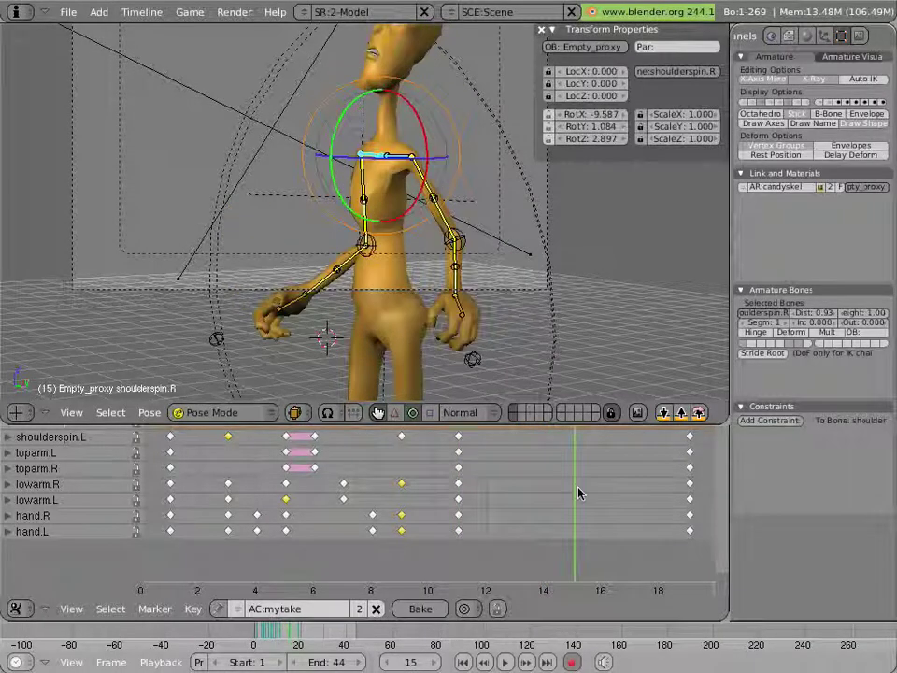
right_click(299, 321)
drag(367, 311, 348, 334)
right_click(334, 283)
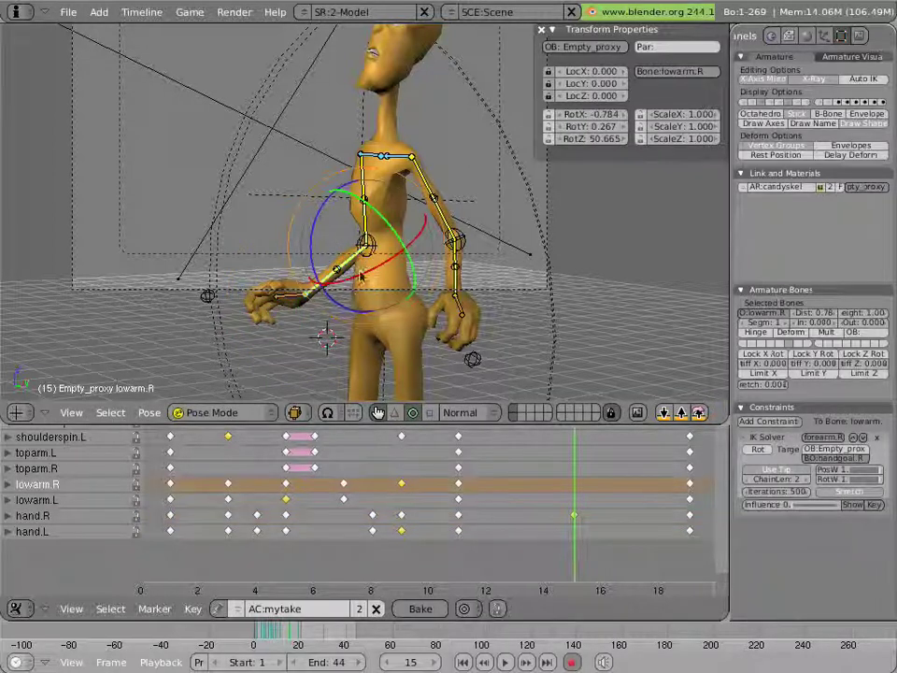
drag(361, 275, 336, 301)
At frame 15, rotate hand.L and lowarm.L upward to match, and scrub back to frame 3
right_click(481, 320)
drag(484, 322, 482, 317)
right_click(461, 295)
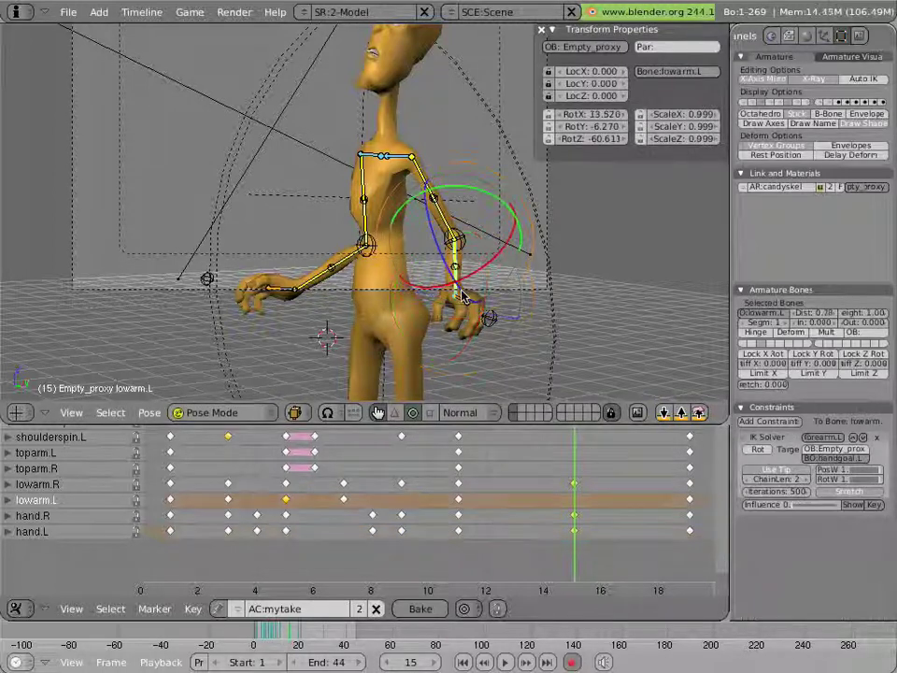
drag(468, 284, 446, 276)
drag(567, 449, 229, 397)
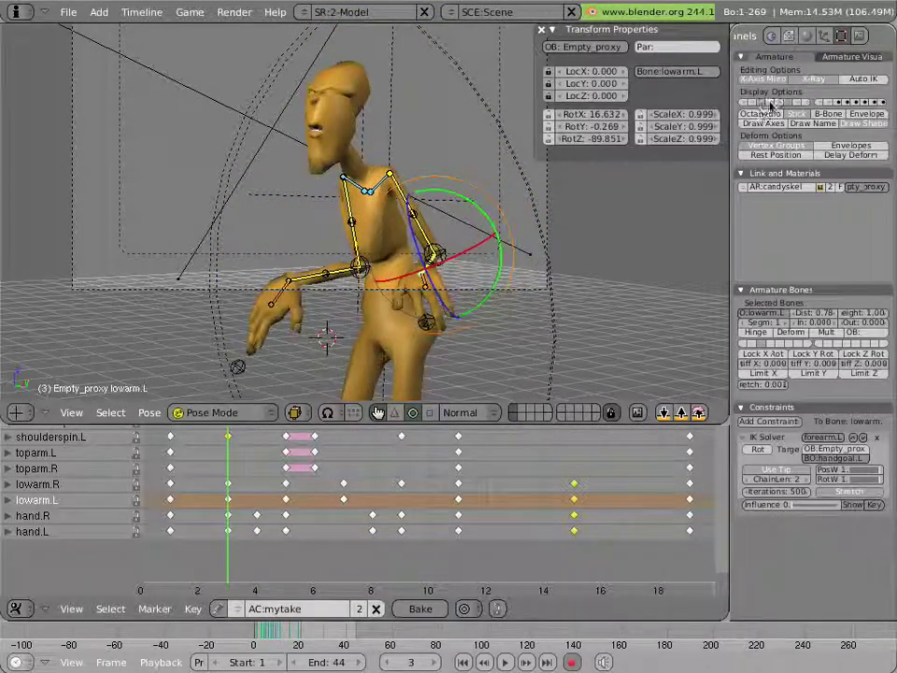
Show the armature's finger bones together with the arm bones, and bring the finger channels into view
click(780, 104)
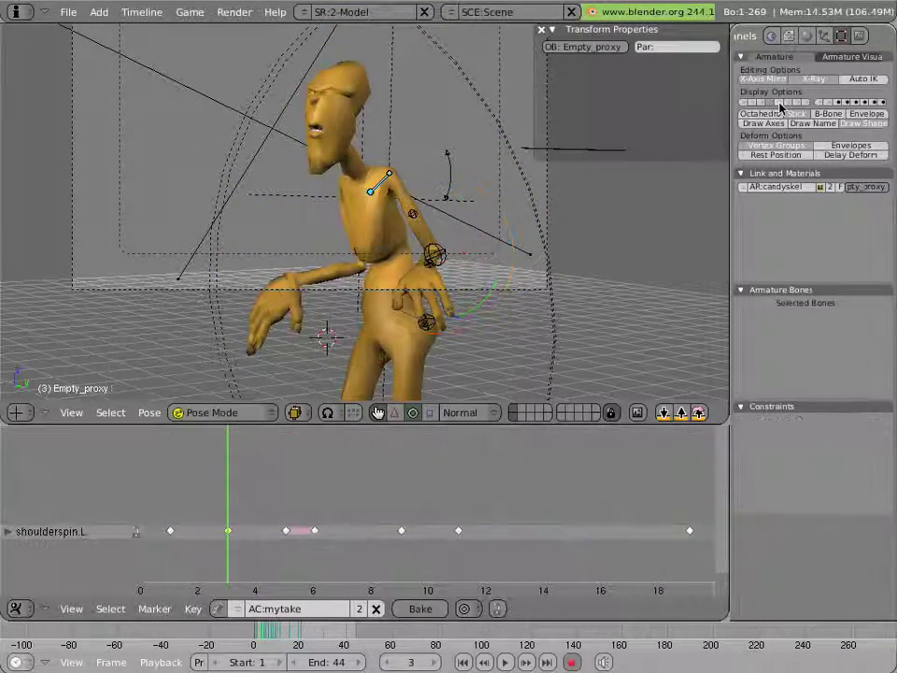
click(794, 103)
shift+click(808, 102)
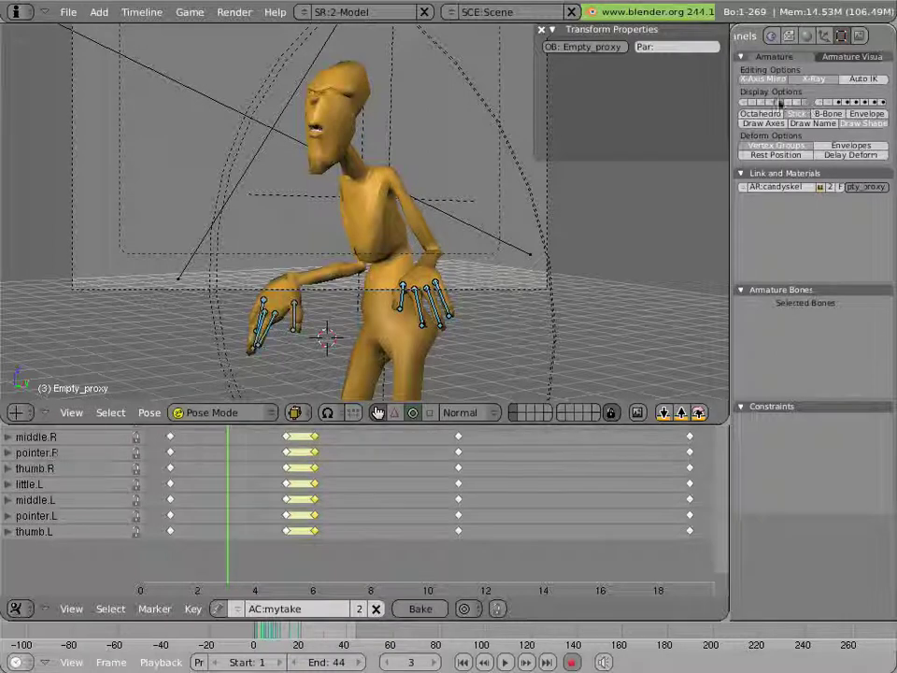
shift+click(789, 102)
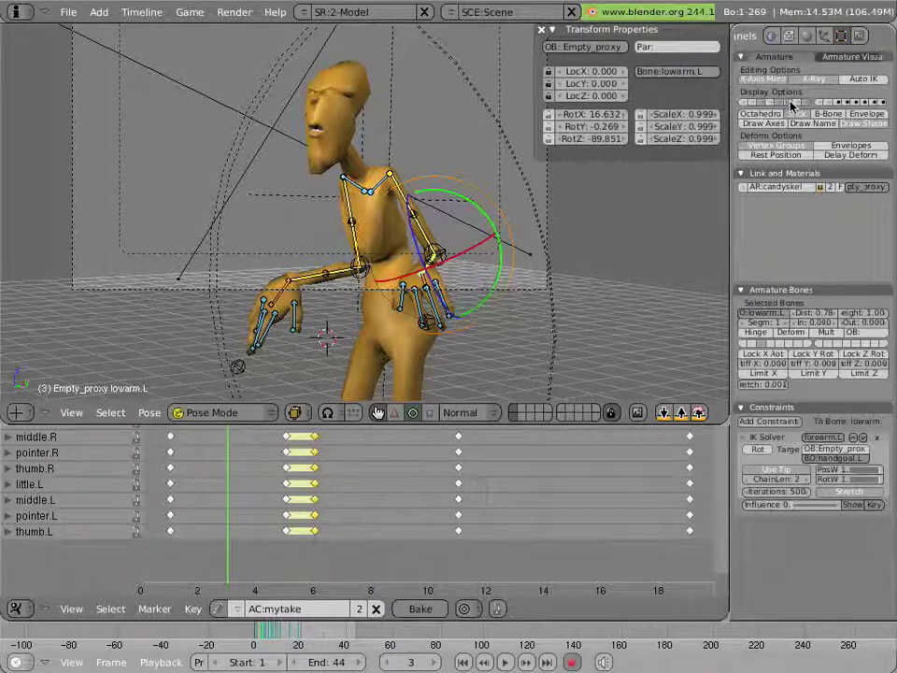
middle_drag(356, 437, 469, 506)
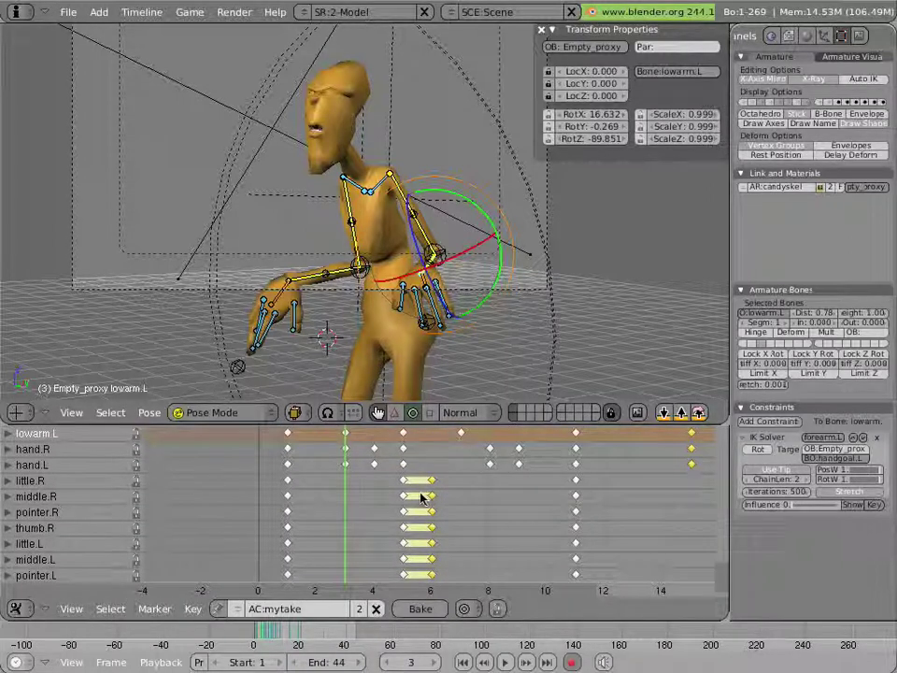
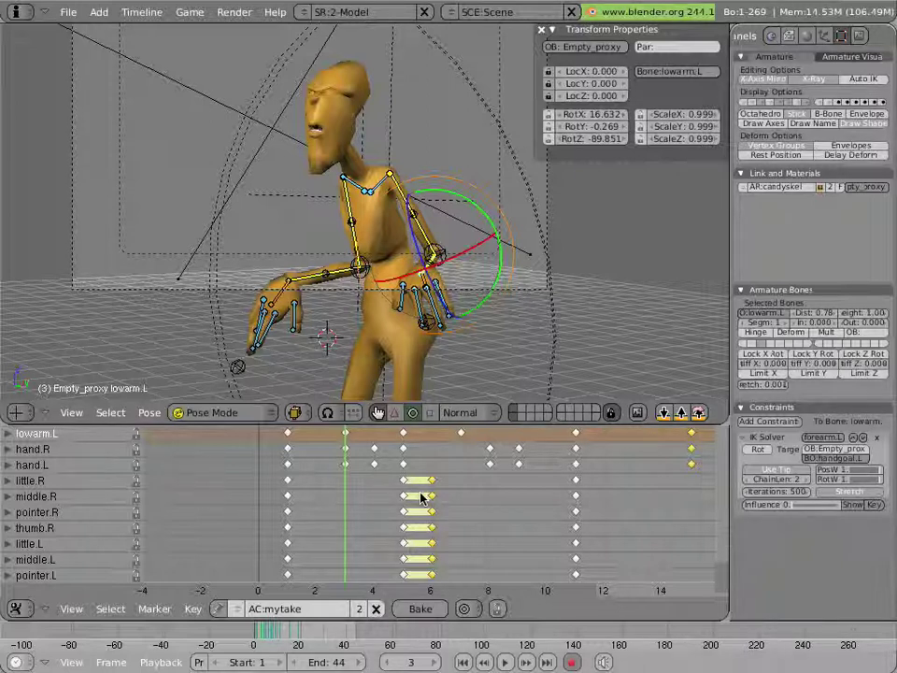
At frame 5, curl little.R, middle.R and pointer.R downward and adjust thumb.R
drag(378, 481, 434, 496)
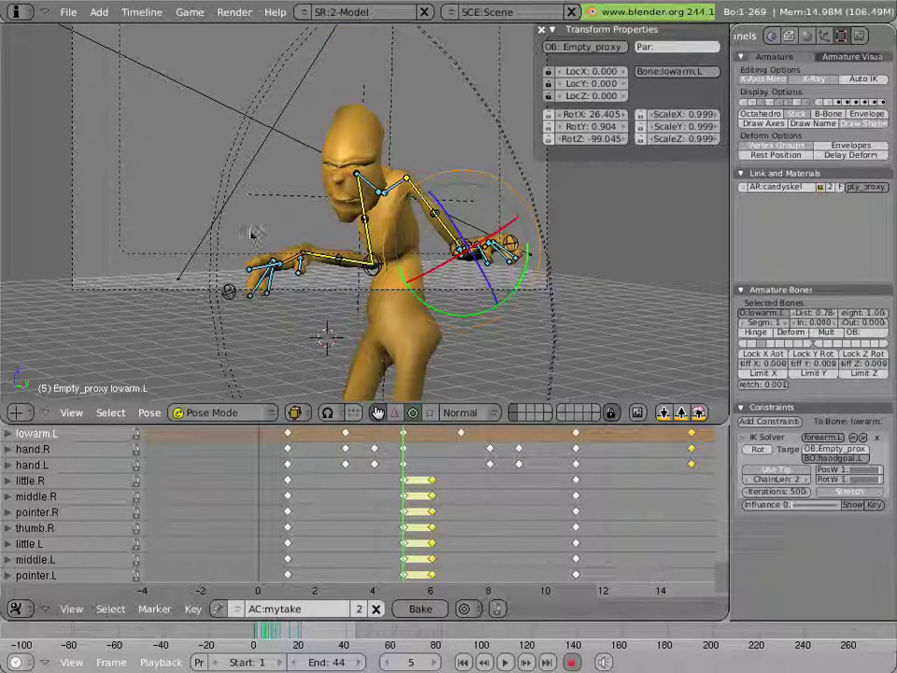
right_click(267, 274)
shift+right_click(258, 282)
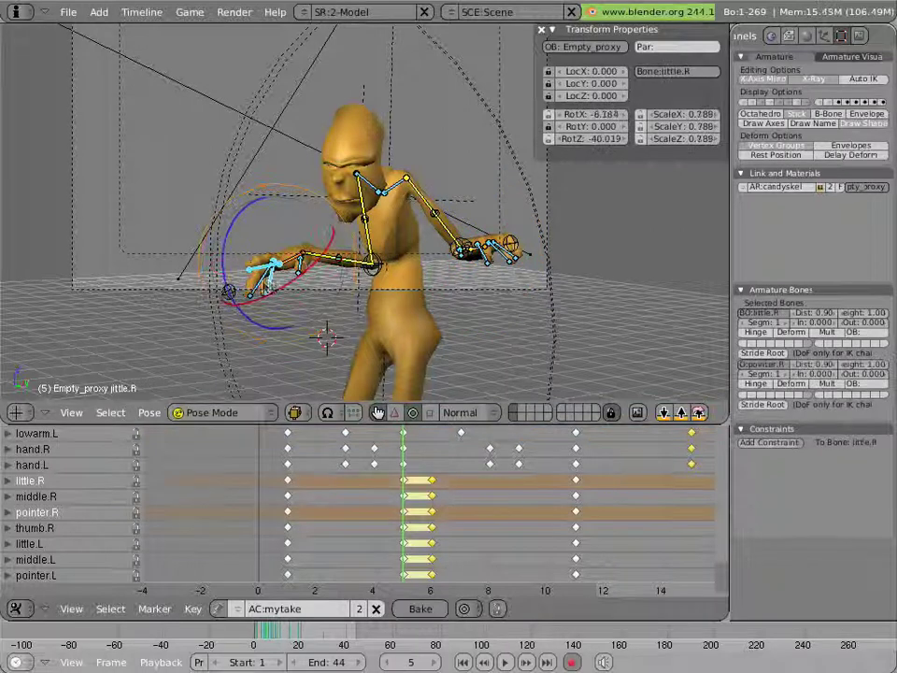
shift+right_click(248, 260)
drag(229, 244, 271, 318)
right_click(304, 271)
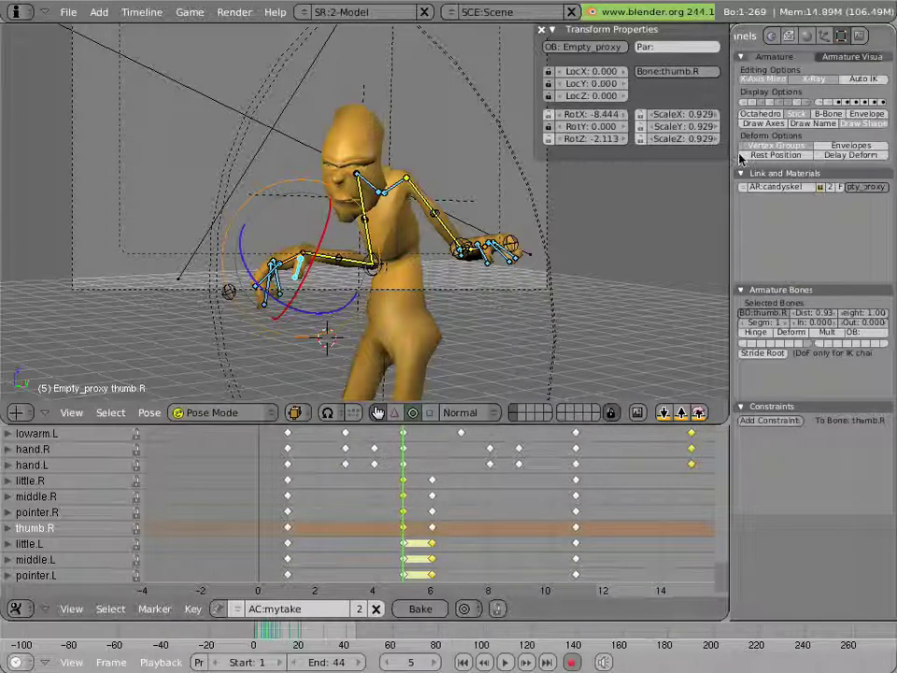
Move the frame 6 keys of little.R, middle.R, pointer.R and thumb.R to frame 8
right_click(275, 269)
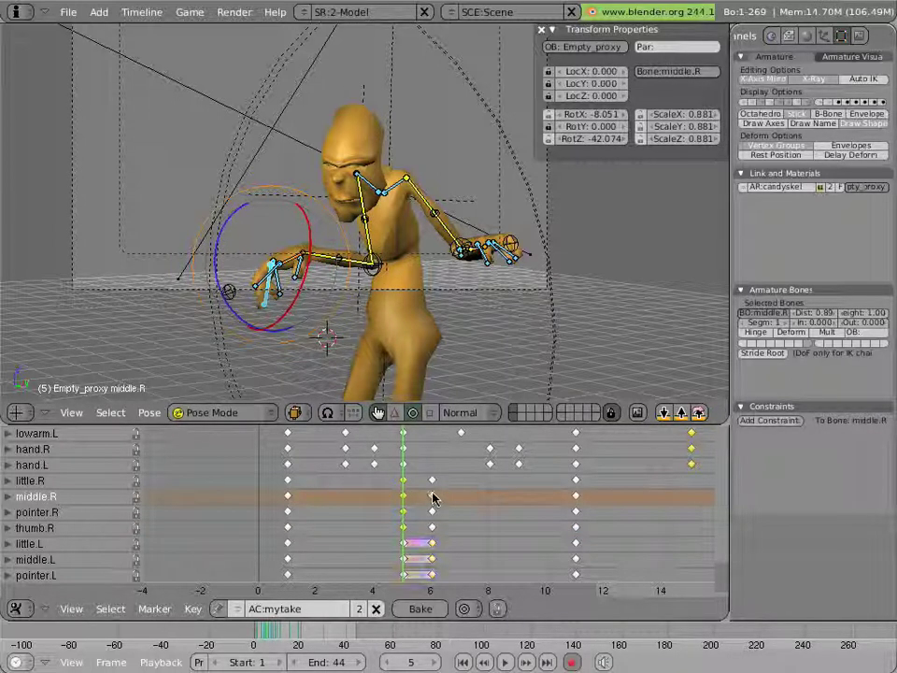
key(a)
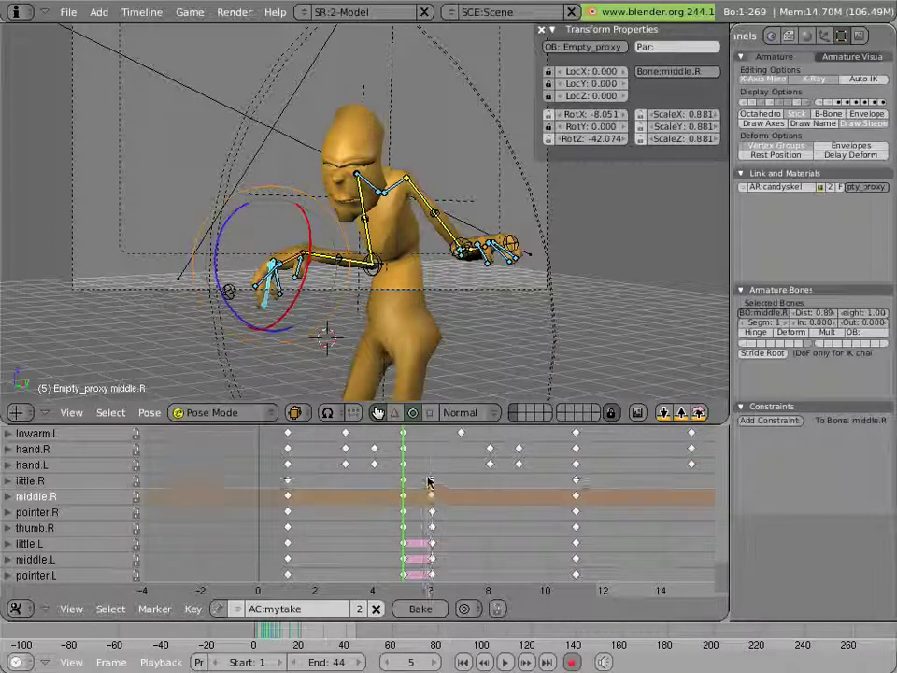
right_click(432, 496)
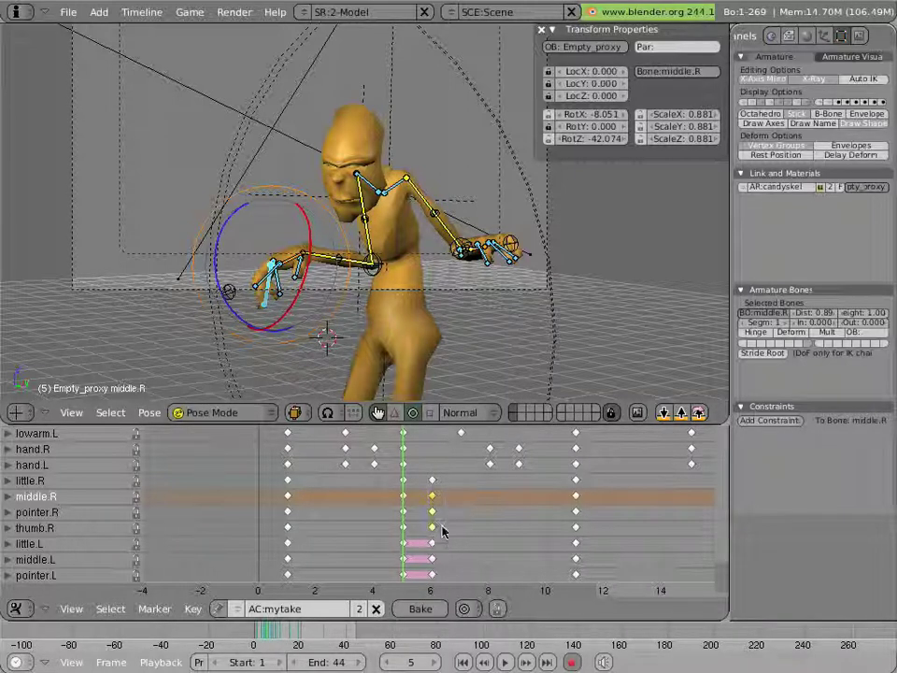
right_click(441, 528)
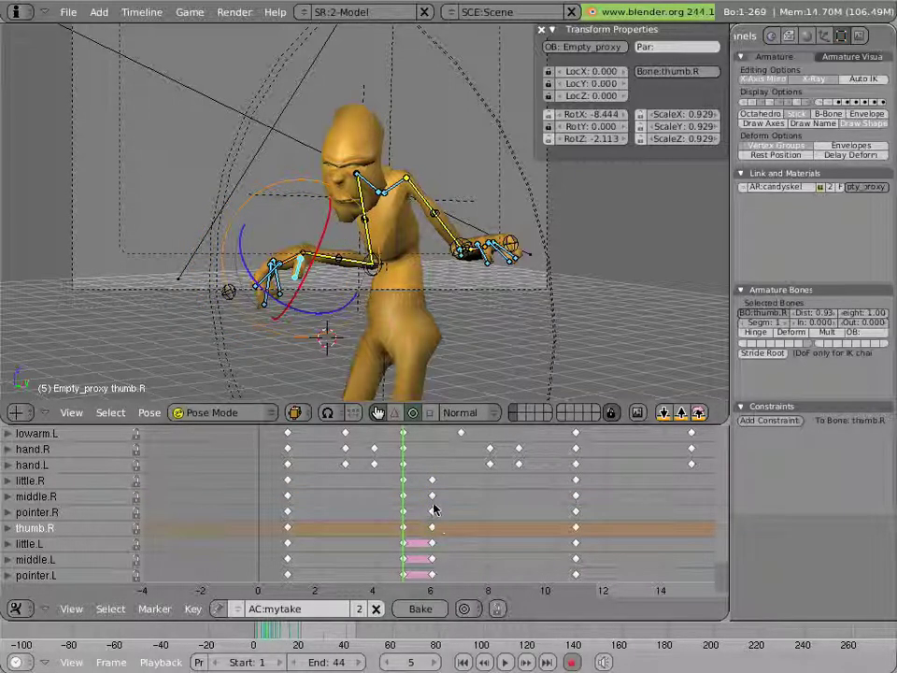
right_click(431, 496)
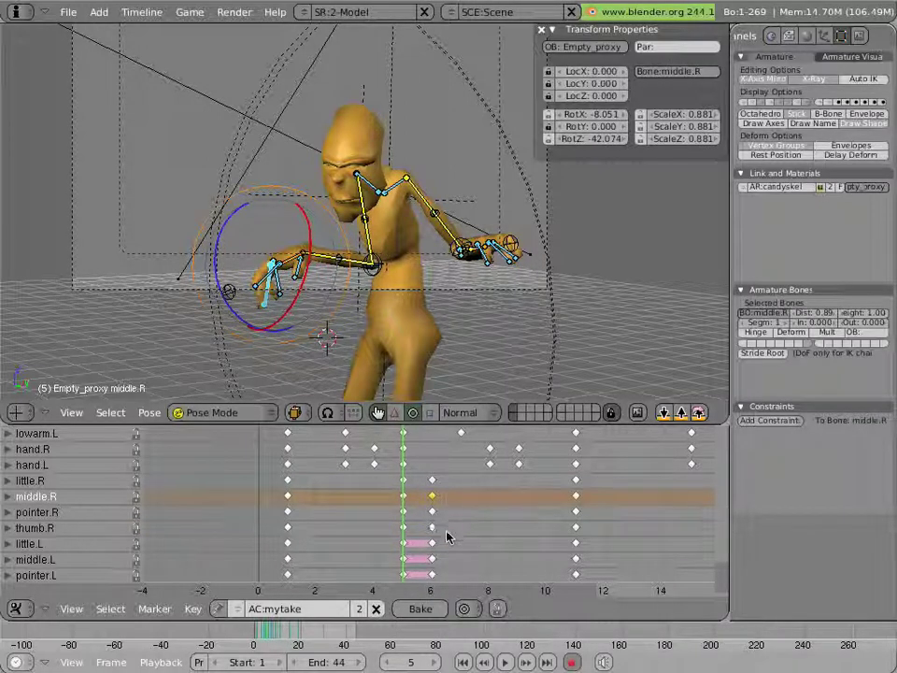
key(g)
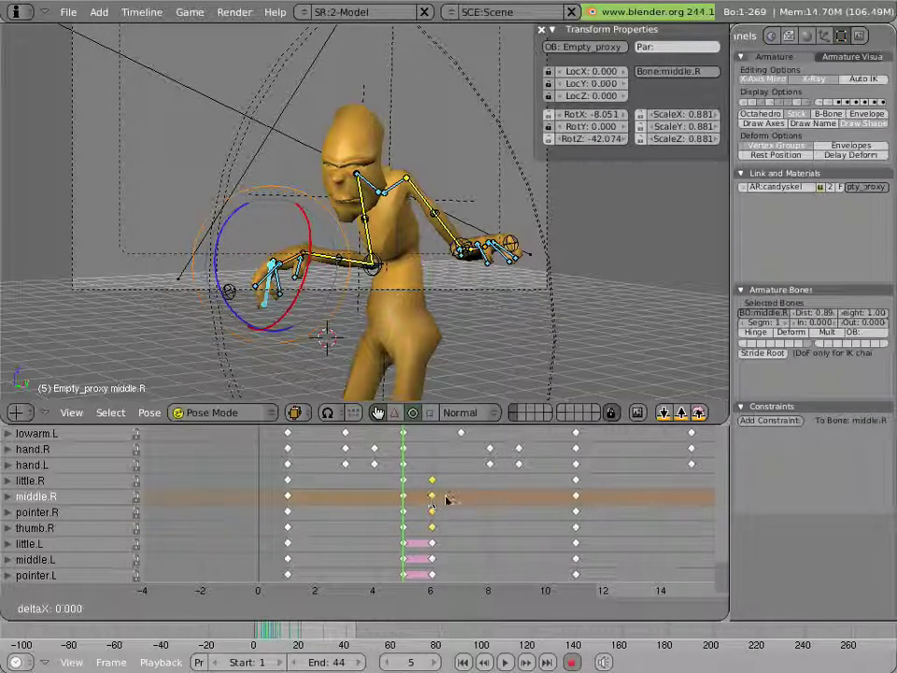
click(457, 501)
key(g)
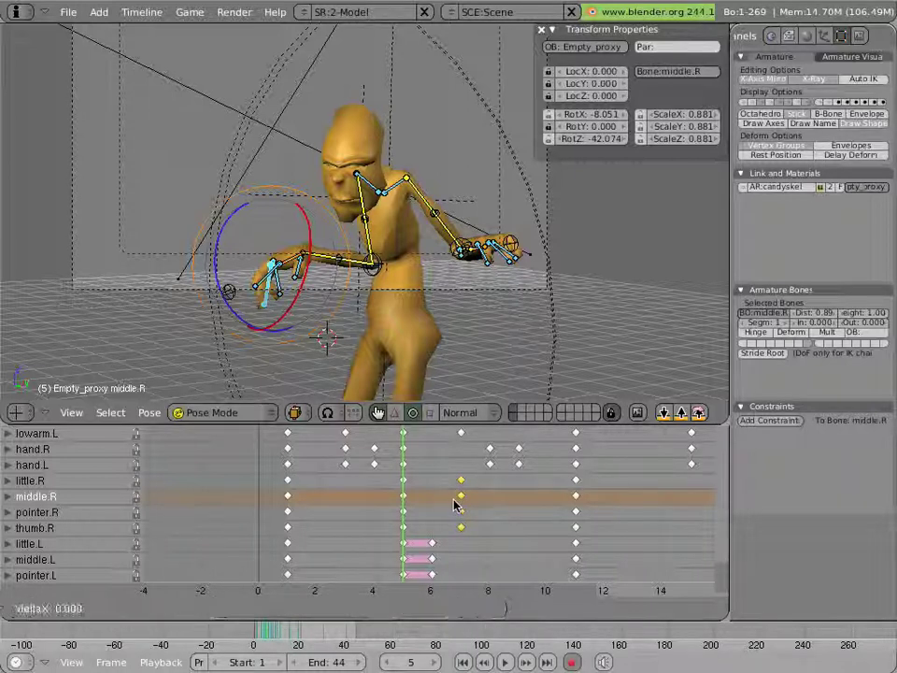
click(476, 507)
At frame 11, select little.R, middle.R and pointer.R and rotate them upward
mouse_move(418, 509)
mouse_down()
mouse_move(358, 506)
mouse_move(554, 508)
mouse_up()
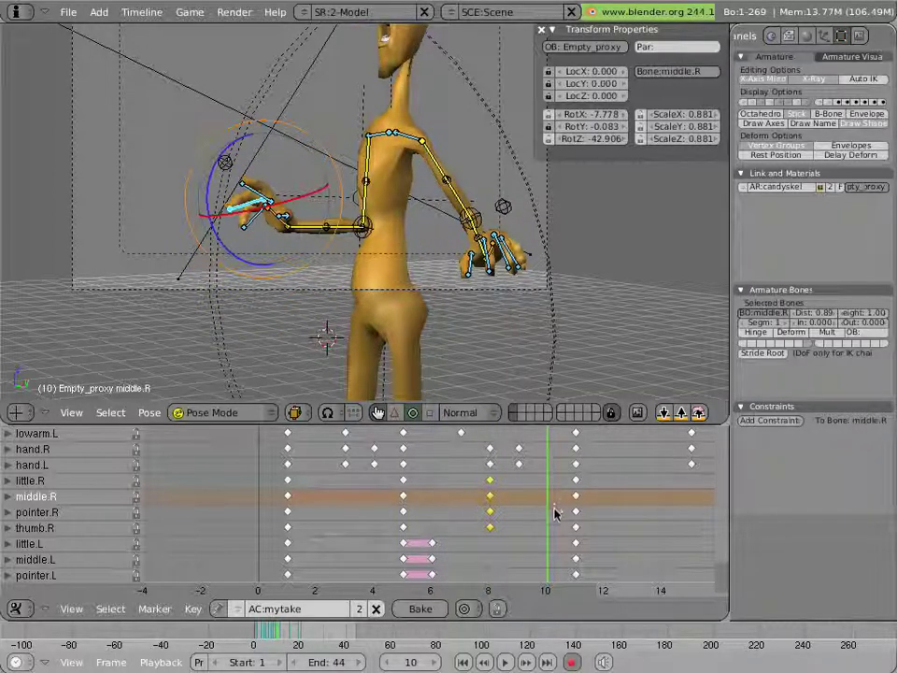
click(578, 514)
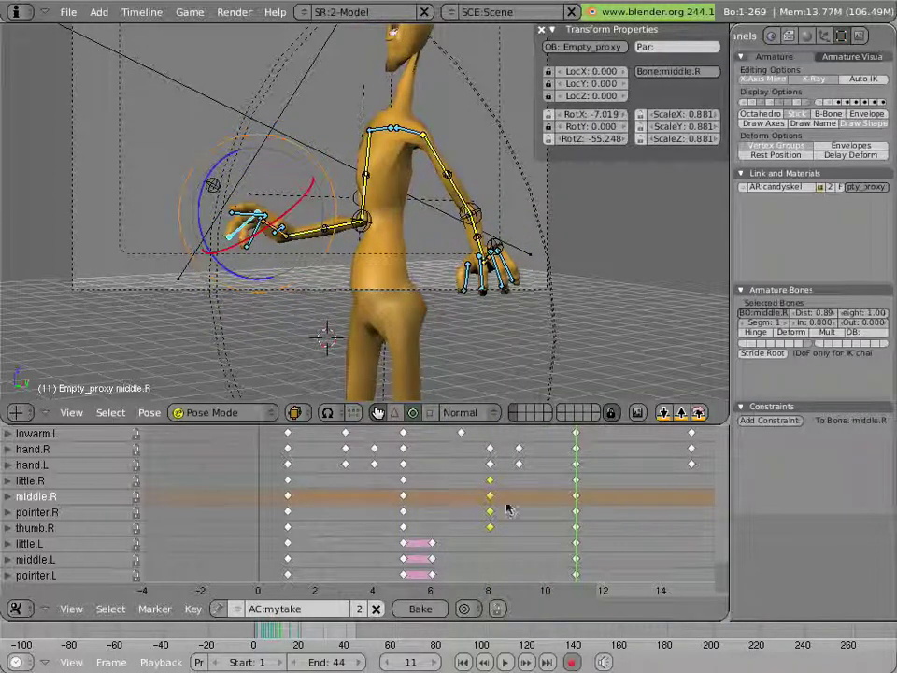
right_click(248, 244)
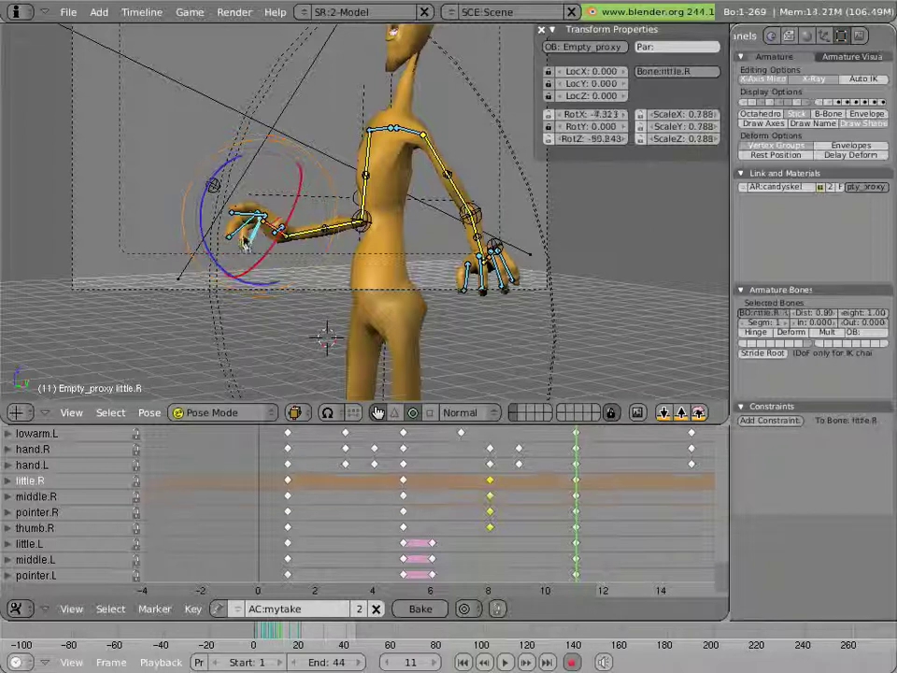
shift+right_click(239, 230)
shift+right_click(242, 218)
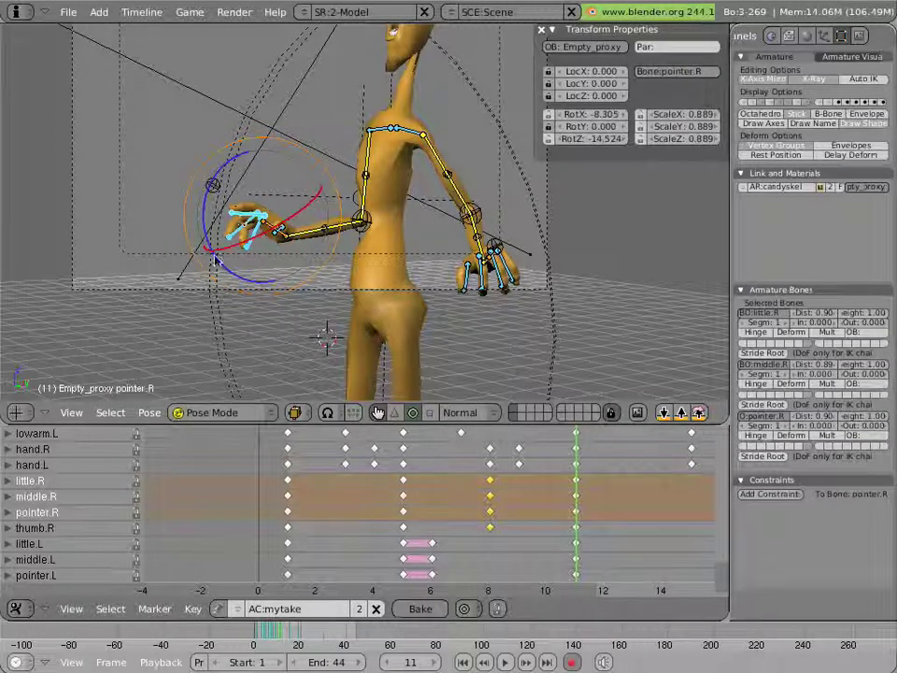
drag(215, 259, 200, 201)
At frame 14, rotate middle.R and pointer.R downward, and curl pointer.R further down on its own
drag(577, 477, 663, 462)
right_click(232, 269)
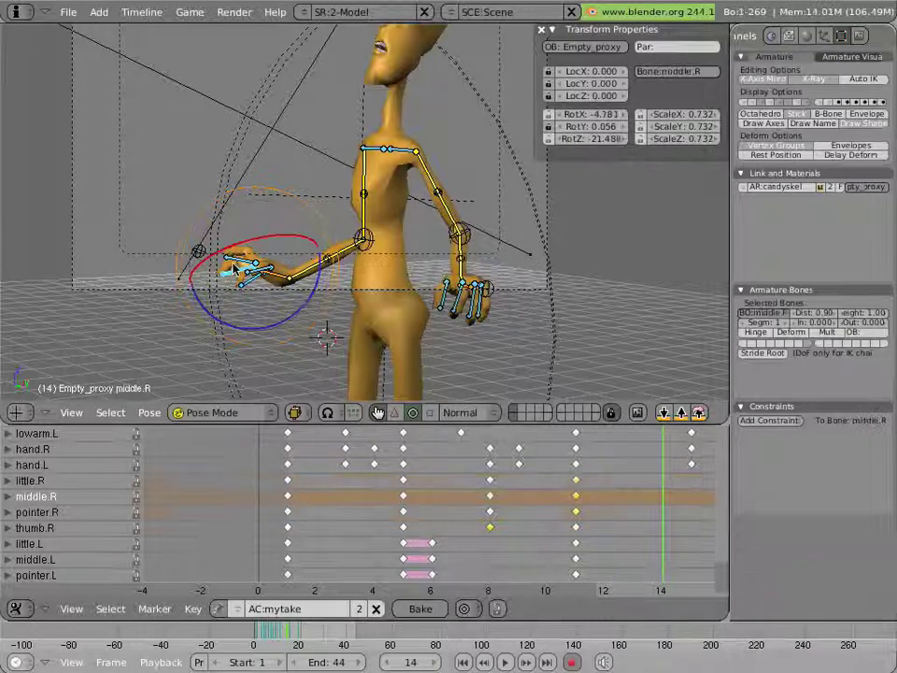
shift+right_click(245, 265)
key(r)
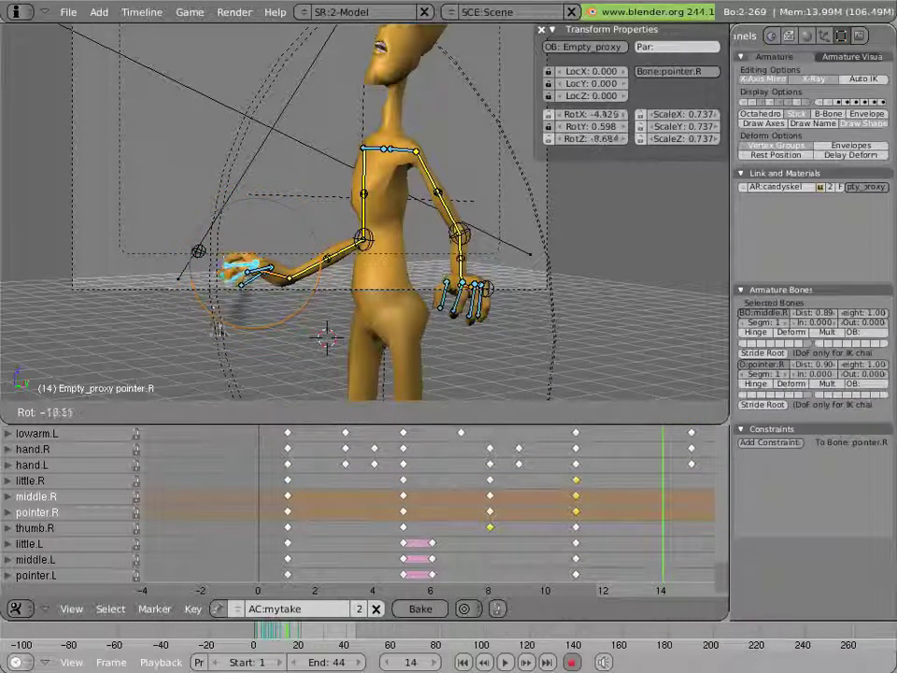
click(220, 336)
right_click(229, 277)
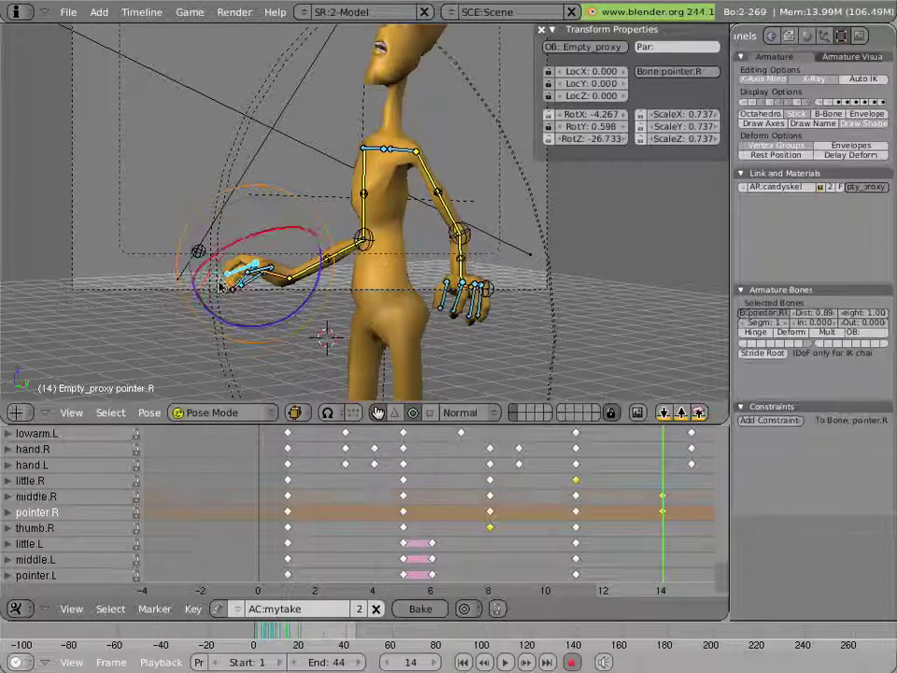
key(r)
click(226, 318)
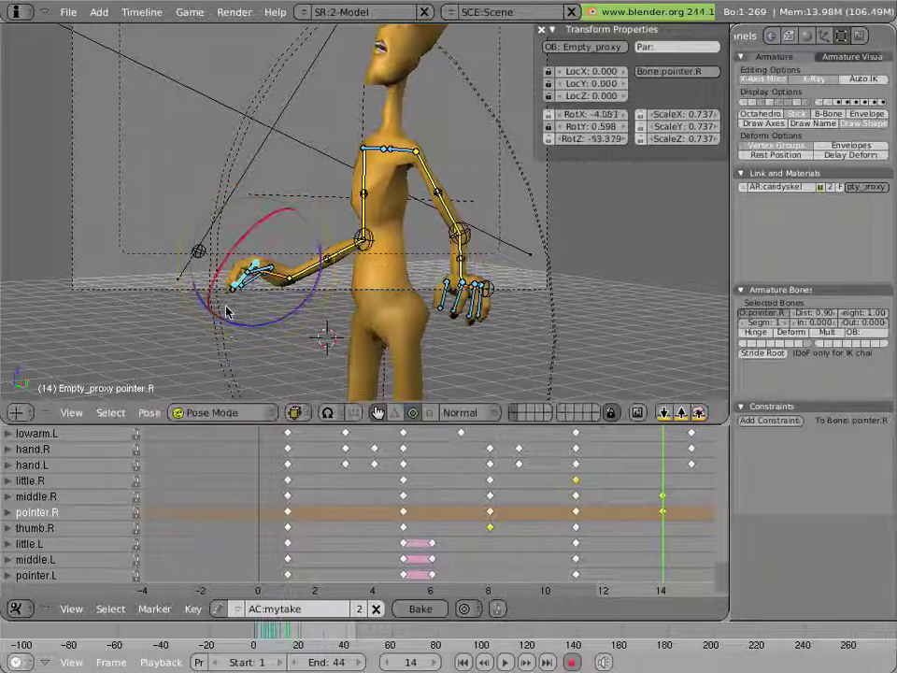
Select little.R, middle.R and pointer.R together at frame 14, scale them up and rotate them to point nearly straight out
shift+right_click(236, 299)
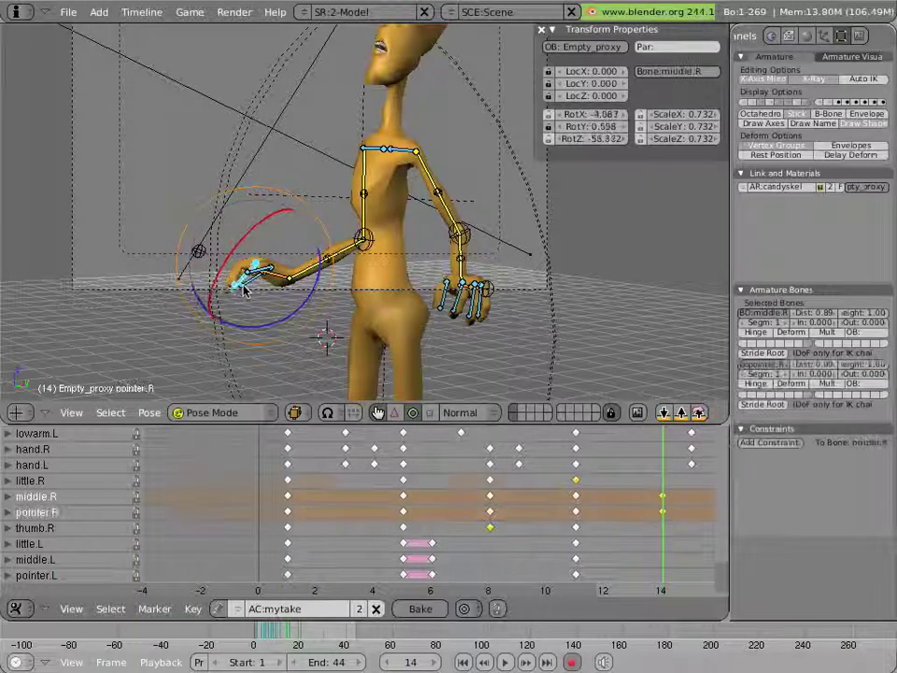
shift+right_click(241, 286)
key(s)
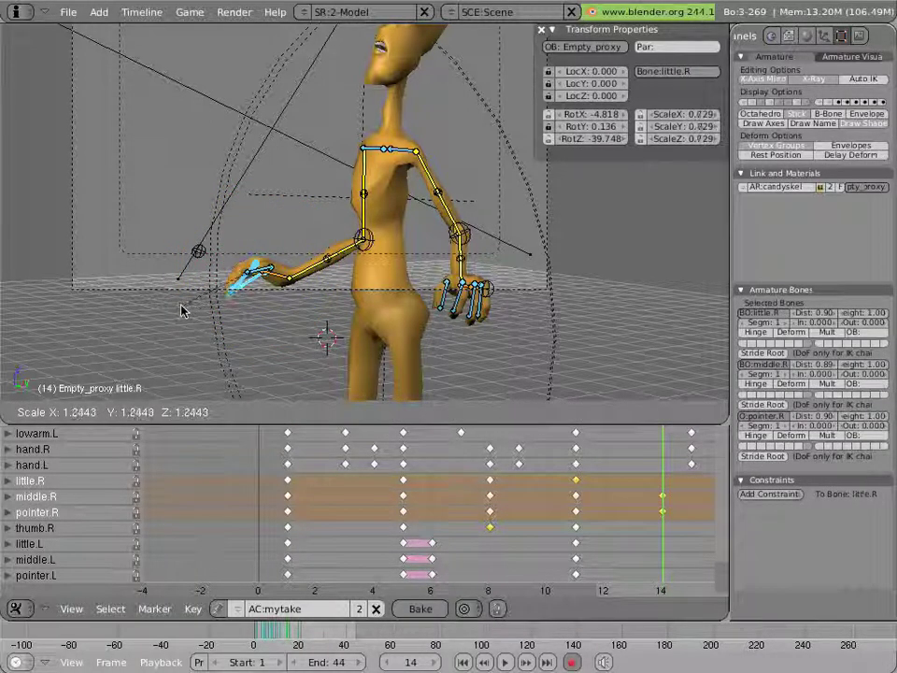
click(183, 311)
key(r)
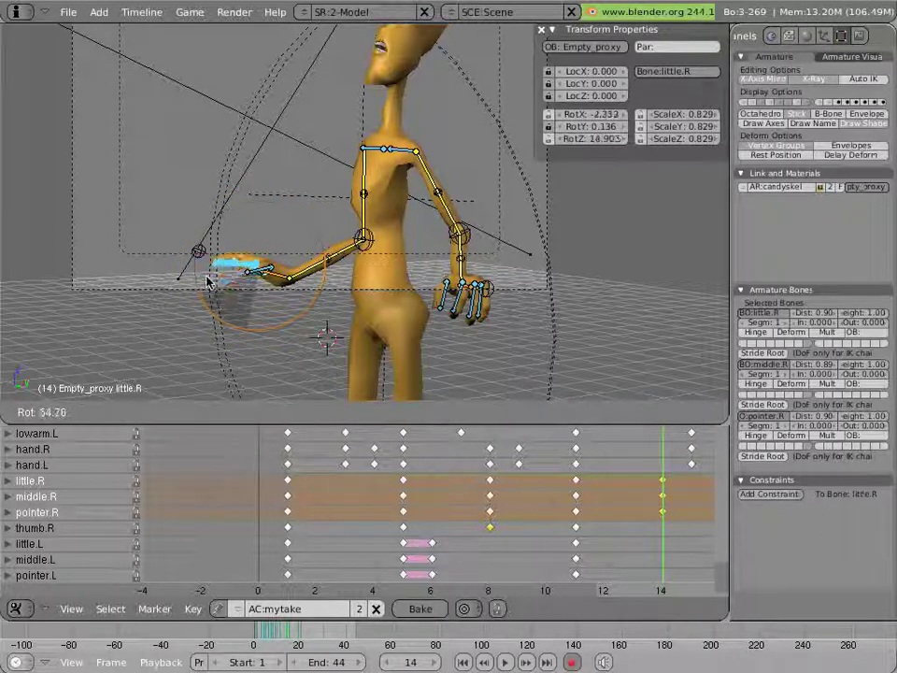
click(209, 284)
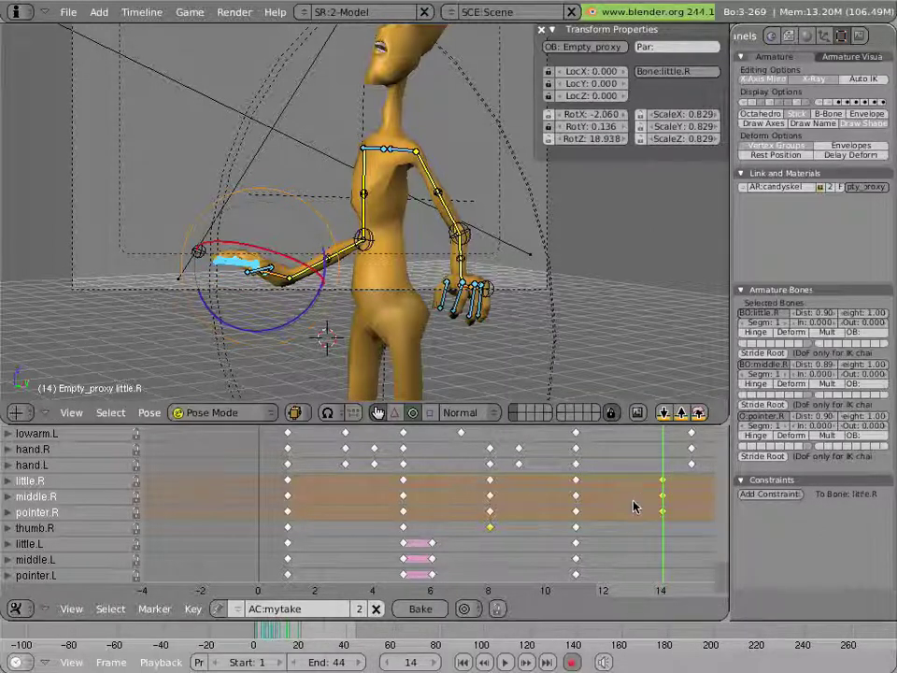
At frame 14, bend little.R, middle.R and pointer.R strongly upward and lengthen them, bringing little.R to about 66° RotZ and 0.968 scale
scroll(617, 506, down, 3)
mouse_move(571, 515)
mouse_down()
mouse_move(517, 502)
mouse_move(636, 505)
mouse_move(517, 498)
mouse_move(559, 502)
mouse_up()
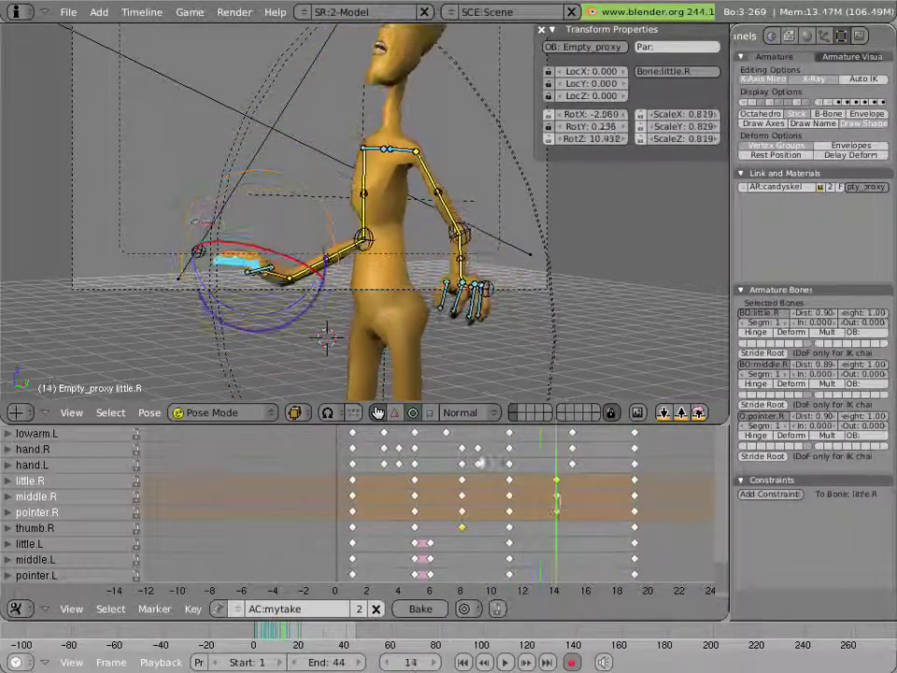
key(r)
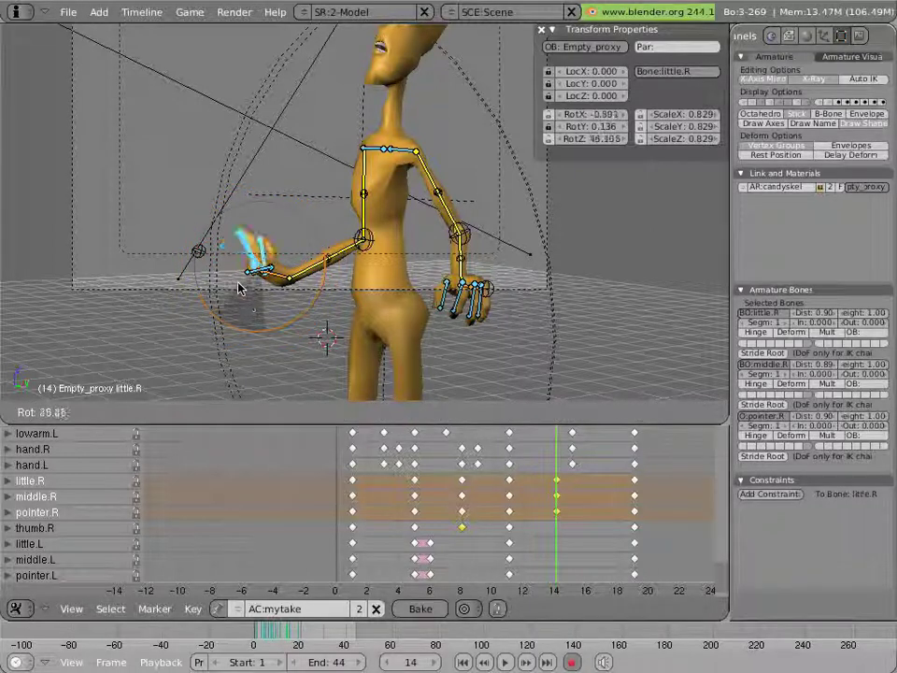
click(252, 318)
key(s)
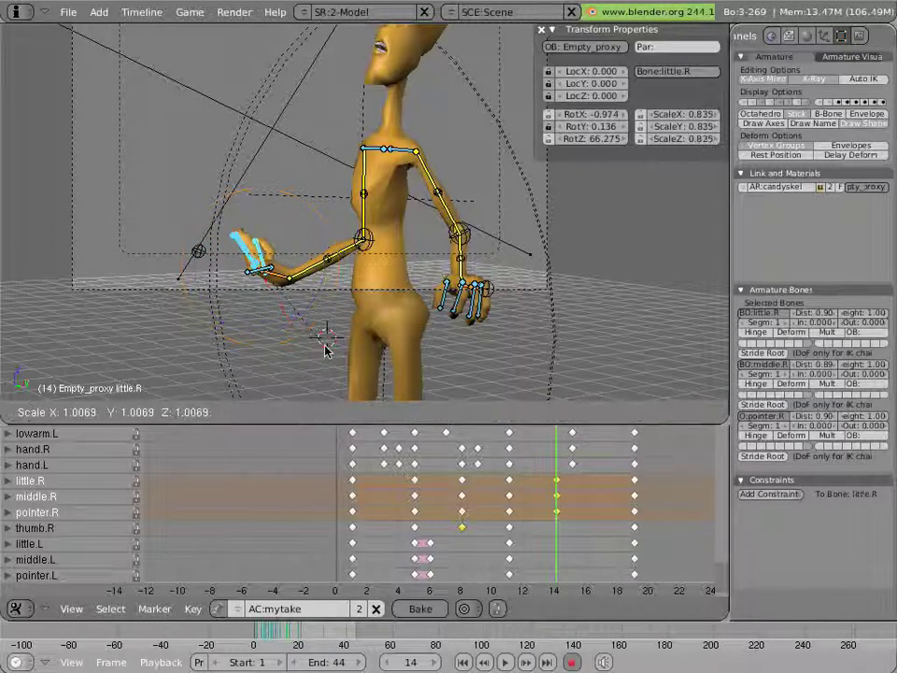
click(340, 350)
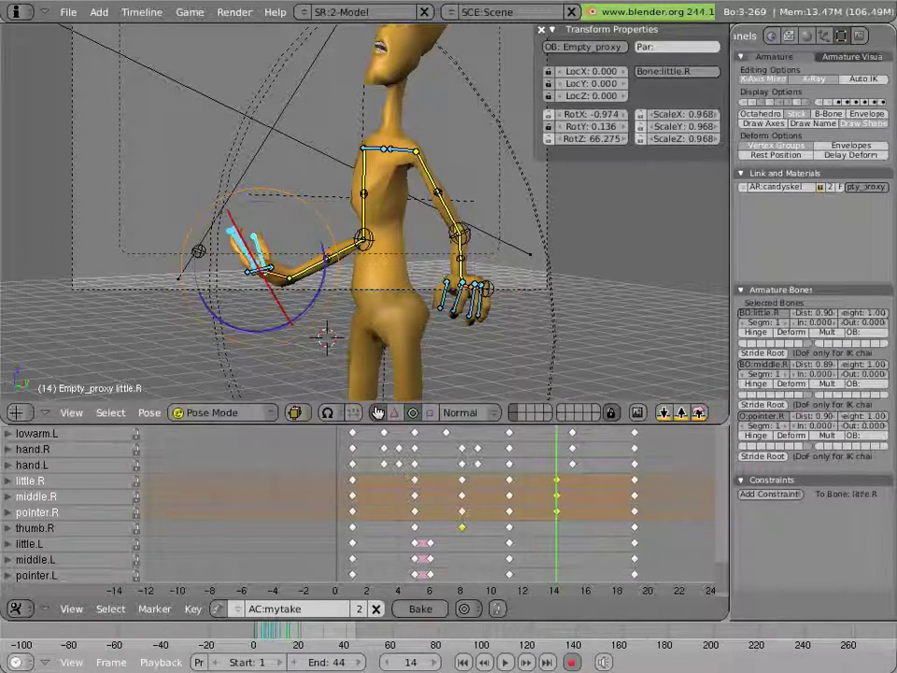
Rotate little.R alone by -25.55° at frame 14 and scale it up to 1.172
right_click(261, 242)
drag(257, 330, 231, 330)
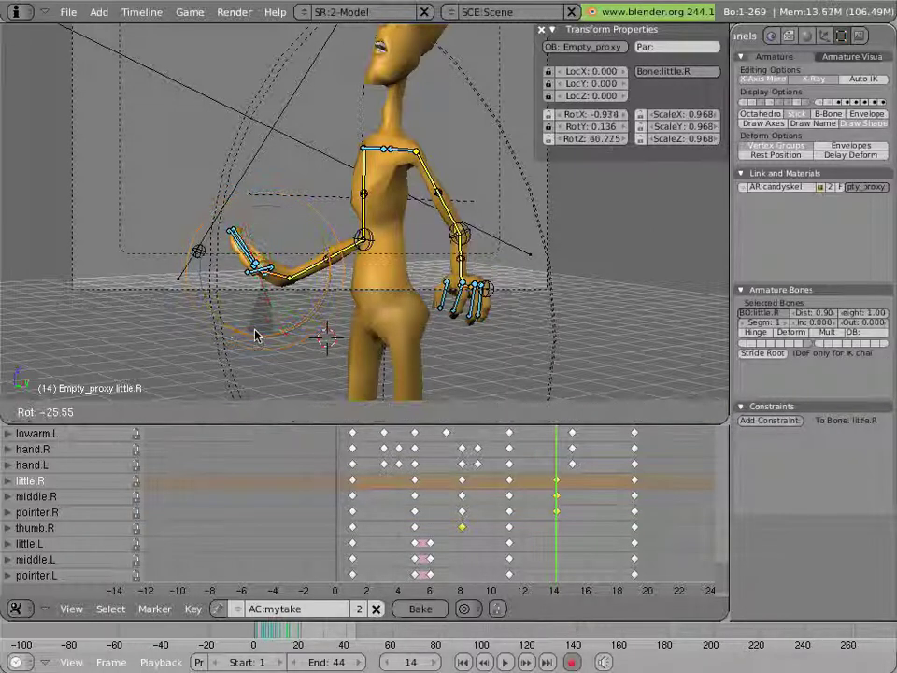
click(256, 334)
key(s)
click(280, 342)
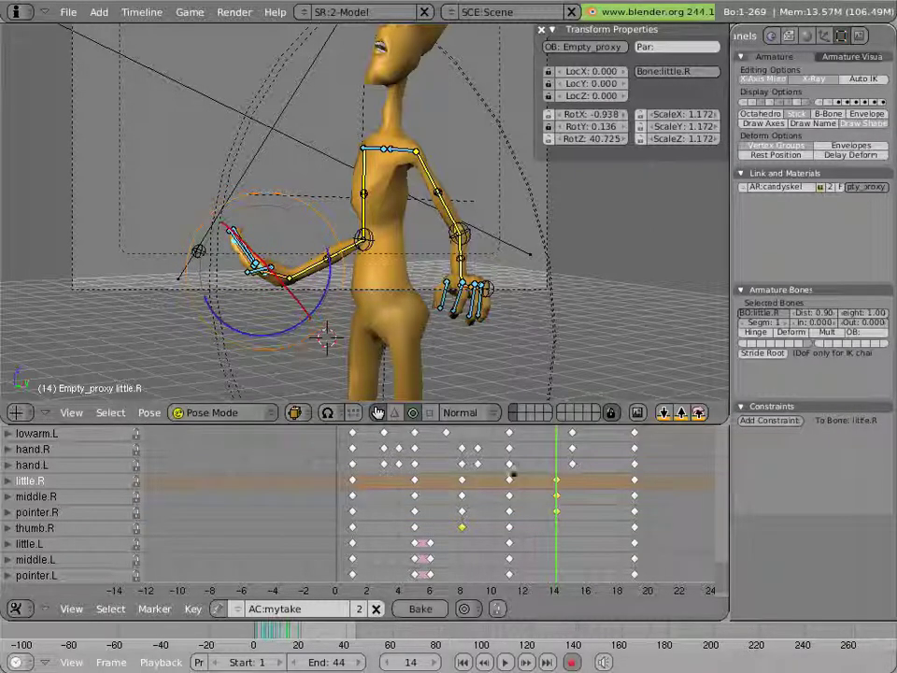
Play back the take with all bones deselected, and check the right-hand finger motion around frames 5 and 8
drag(515, 478, 343, 315)
key(alt+a)
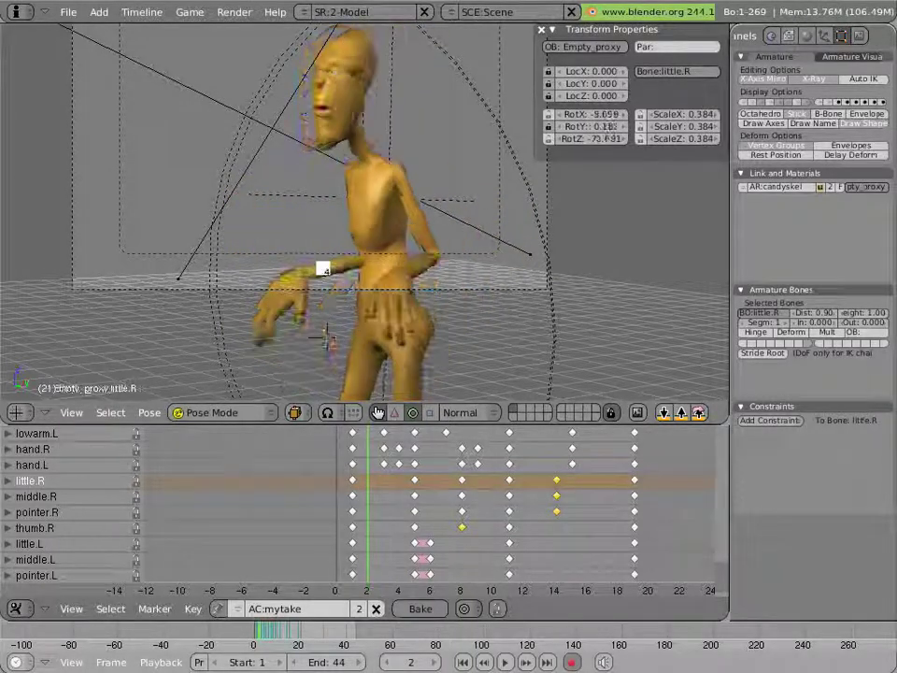
key(Escape)
key(a)
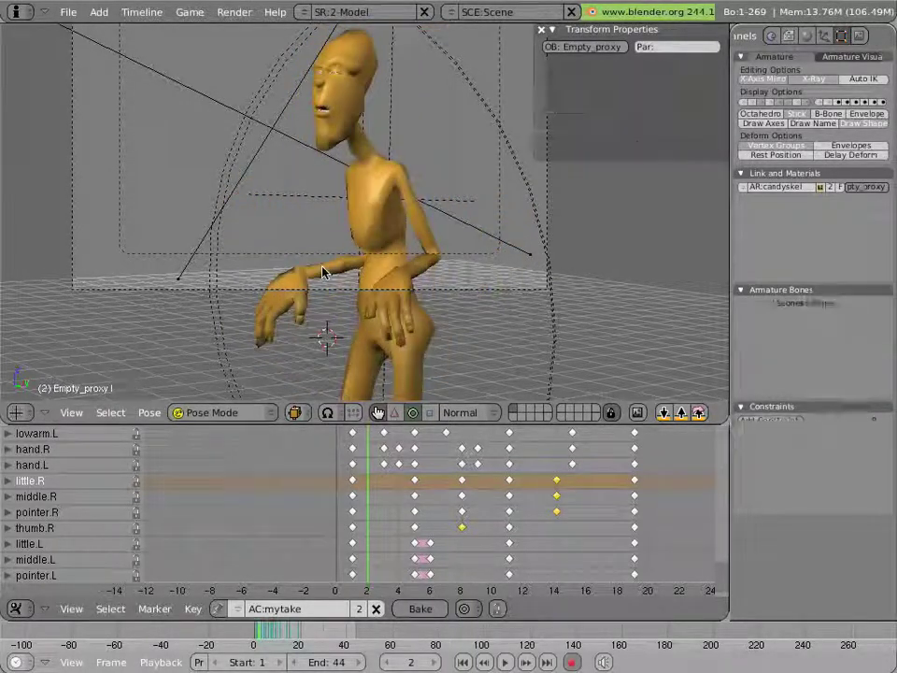
key(alt+a)
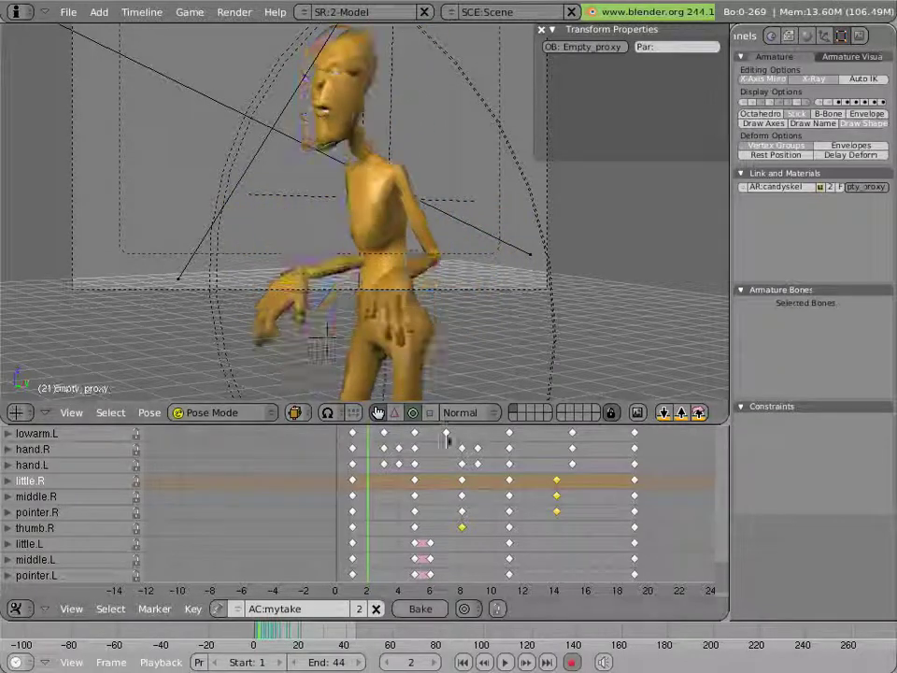
click(421, 483)
click(465, 480)
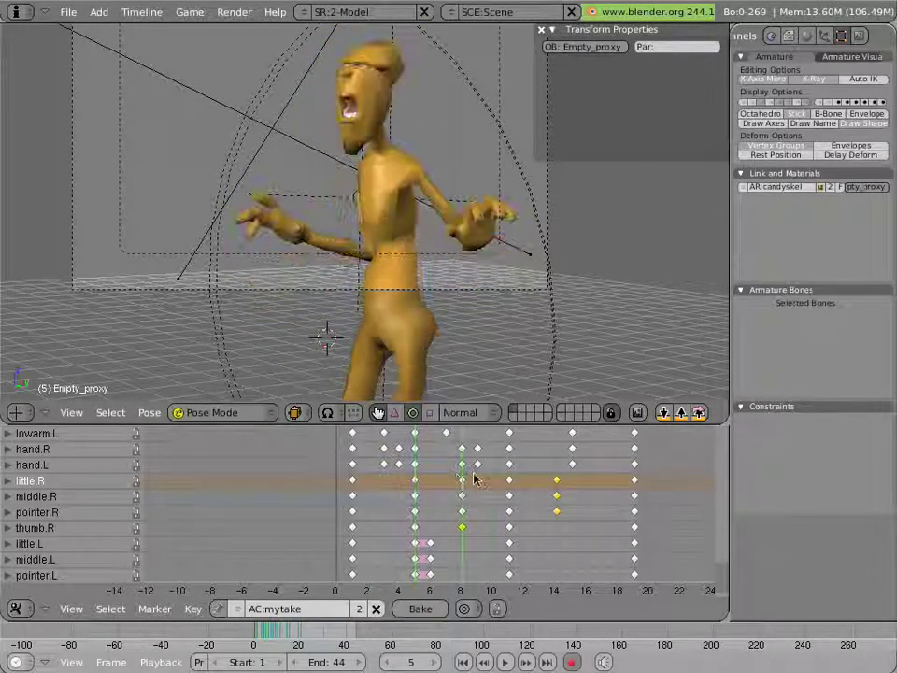
click(513, 419)
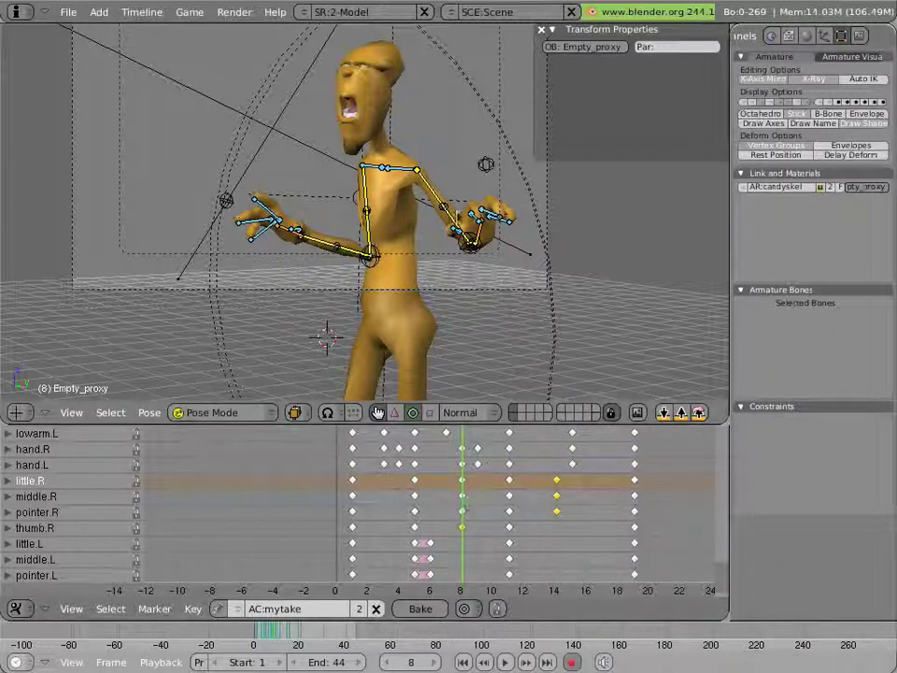
Select little.L and hide the right arm and right finger bone layers, leaving only the left-side channels in view
right_click(505, 234)
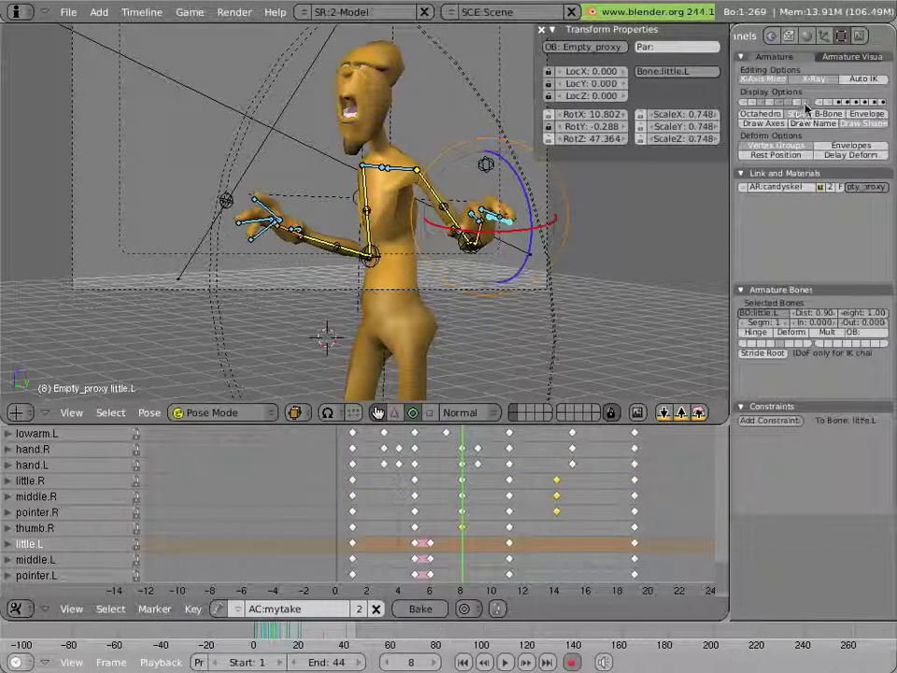
shift+click(805, 104)
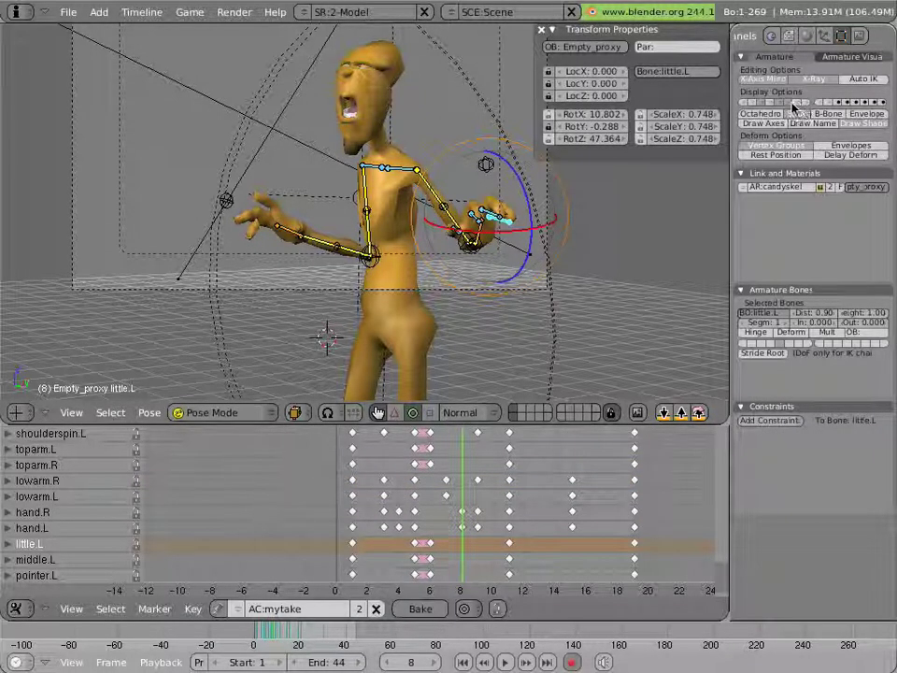
shift+click(793, 104)
middle_drag(498, 465, 485, 434)
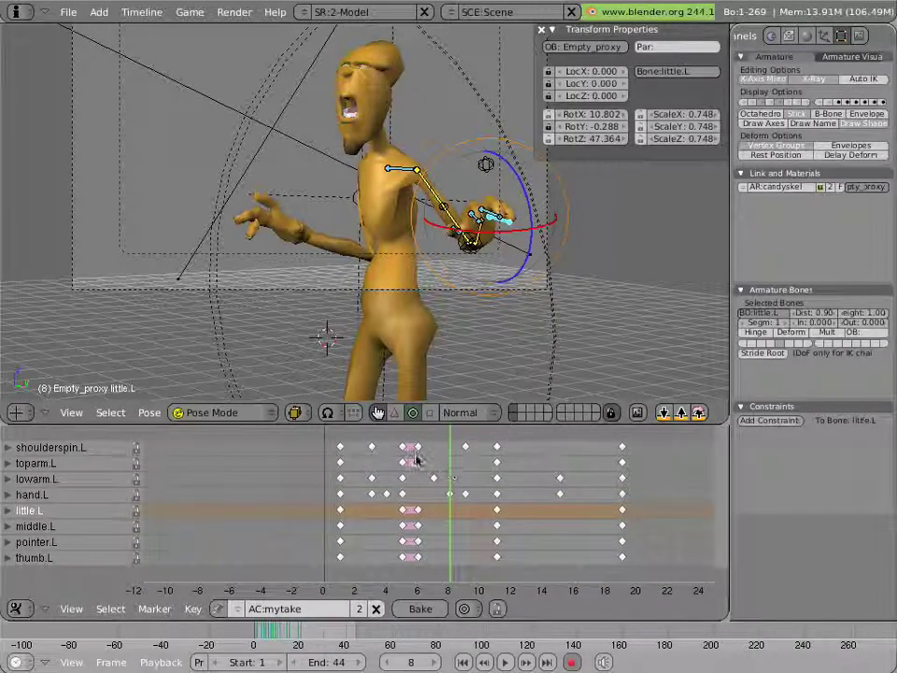
At frame 5, select little.L, middle.L and pointer.L and curl them downward
drag(426, 505, 406, 508)
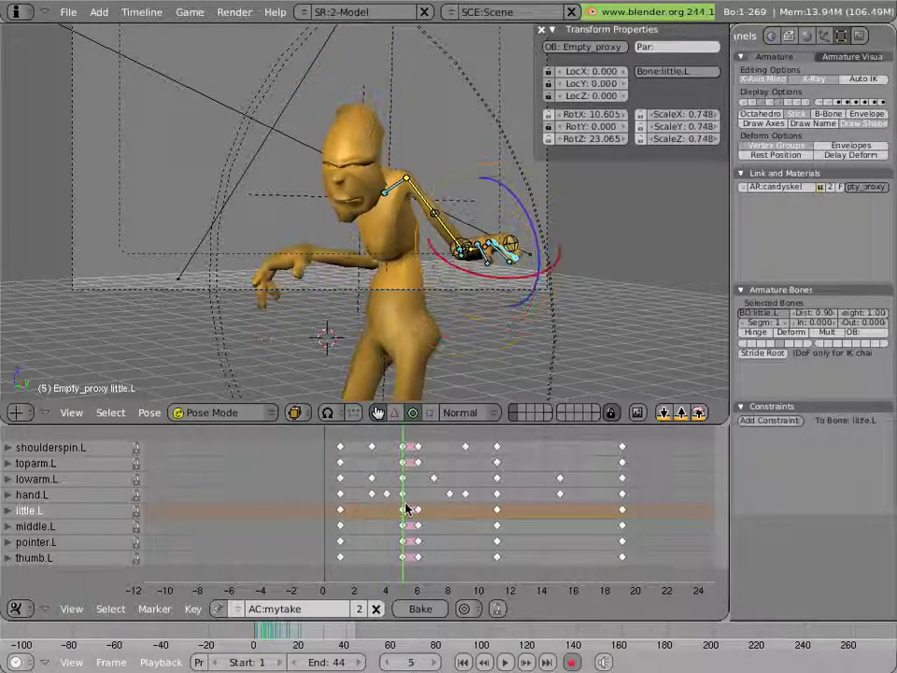
right_click(493, 260)
shift+right_click(509, 265)
shift+right_click(520, 258)
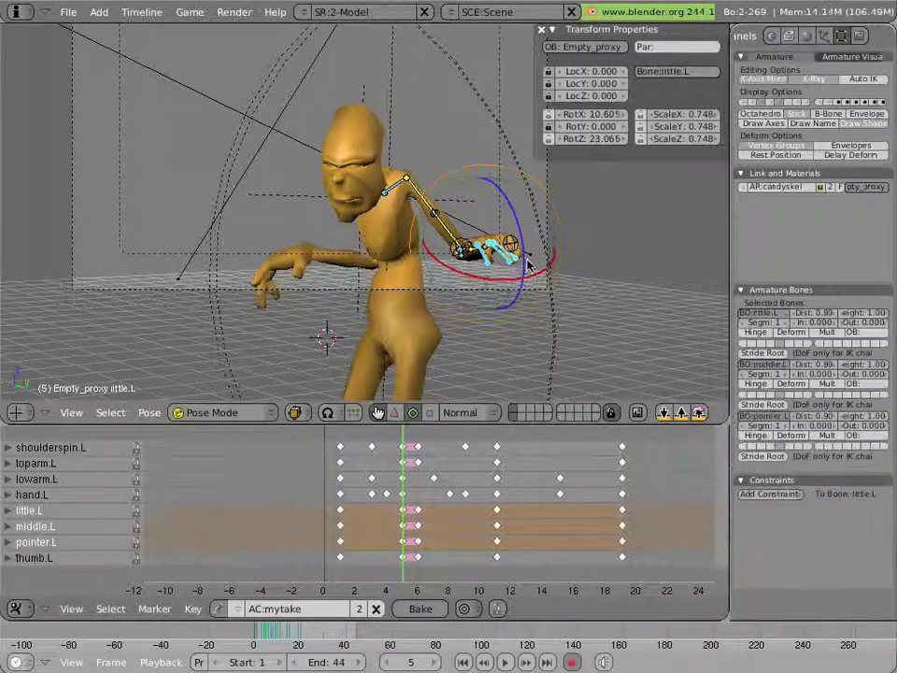
drag(526, 259, 450, 289)
right_click(491, 272)
shift+right_click(496, 280)
At frame 5, rotate hand.L downward to about -12° RotX, 48° RotY and 18° RotZ
right_click(484, 251)
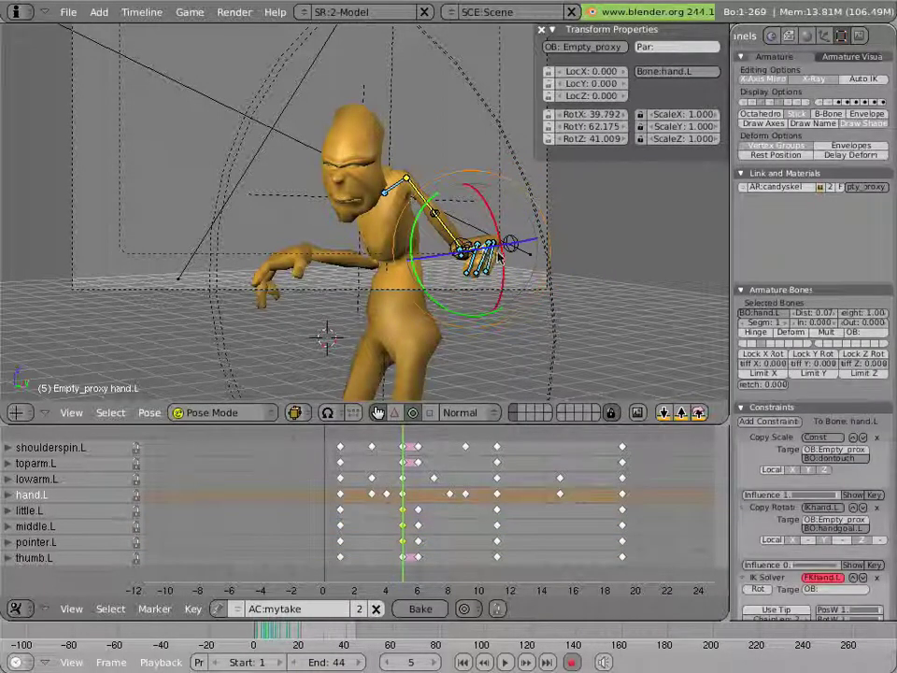
drag(499, 257, 435, 272)
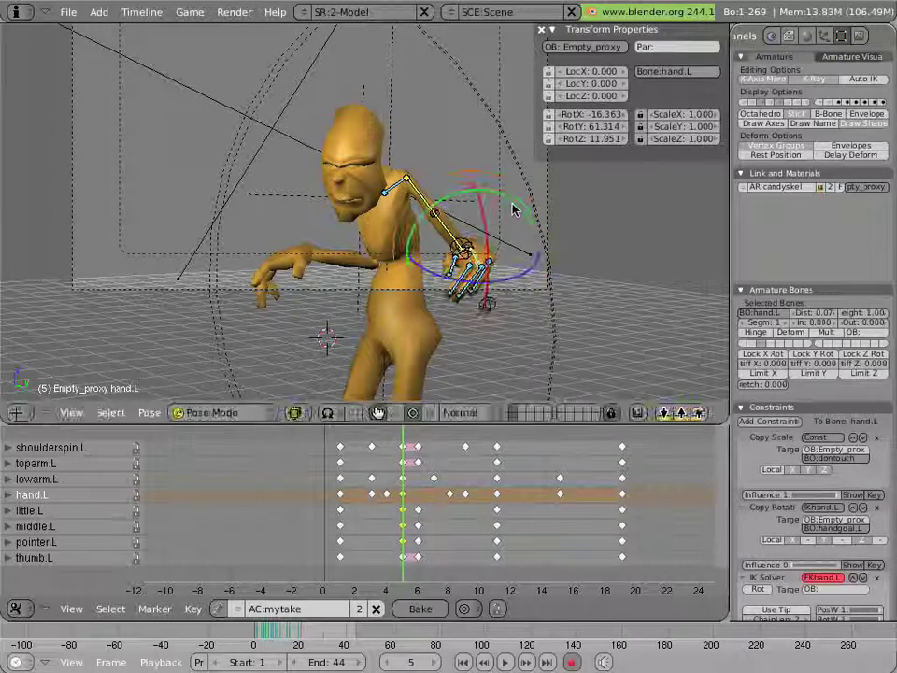
mouse_move(513, 207)
mouse_down()
mouse_move(524, 209)
mouse_move(517, 224)
mouse_up()
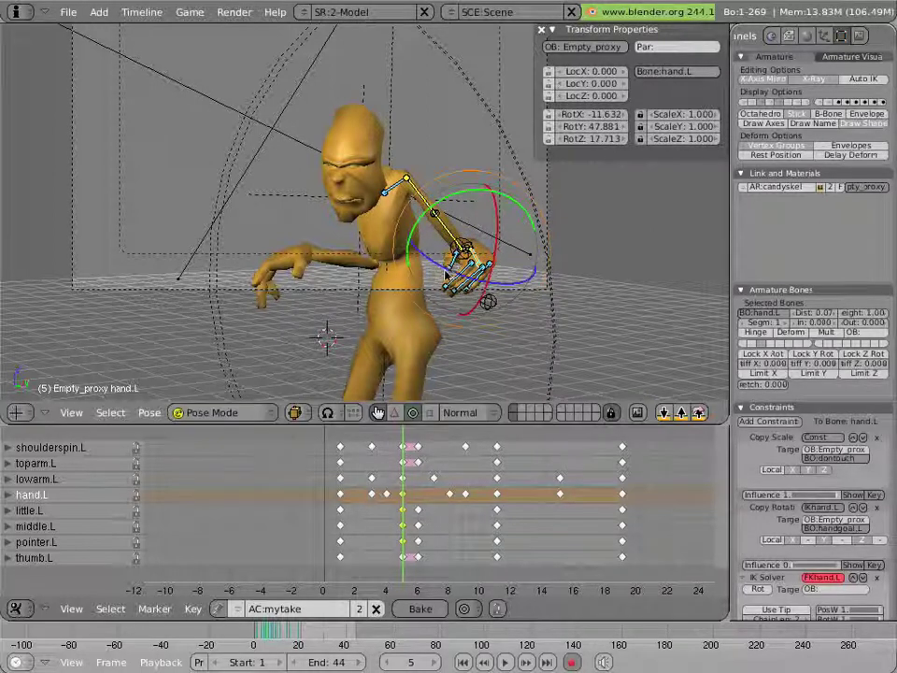
Rotate thumb.L at frame 5 to follow the drooping left hand and adjust its scale
right_click(447, 271)
drag(448, 283, 414, 284)
key(s)
click(403, 314)
Move the frame 6 keys of little.L, middle.L, pointer.L and thumb.L to frame 8
click(420, 510)
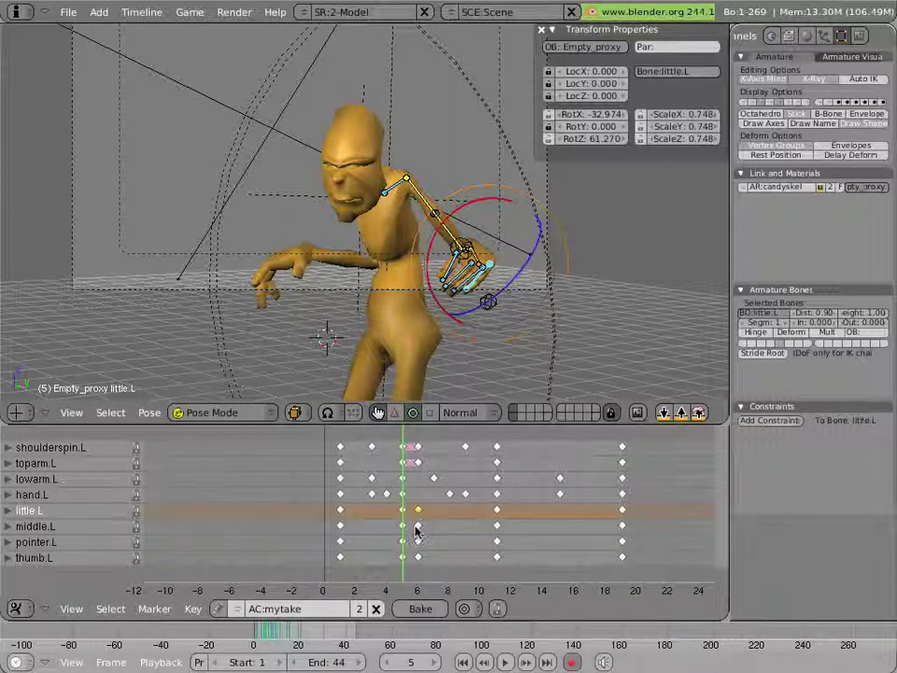
shift+click(418, 541)
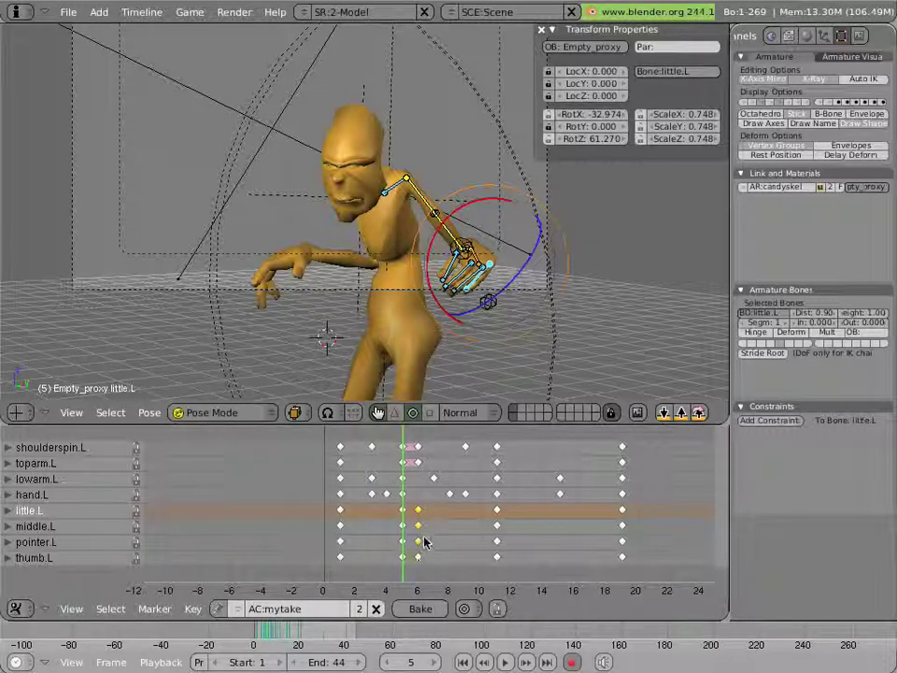
key(g)
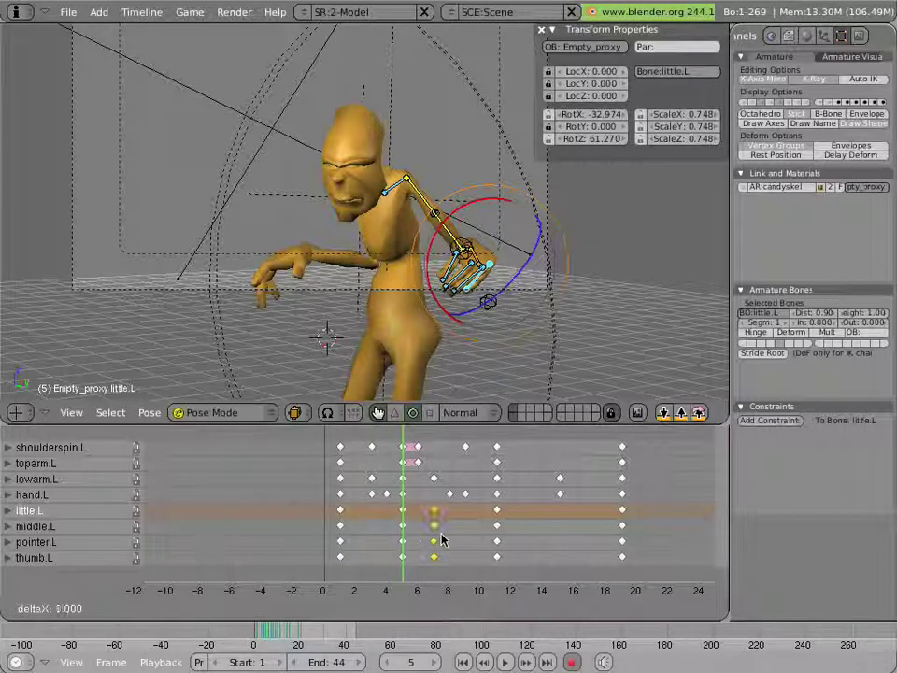
click(449, 540)
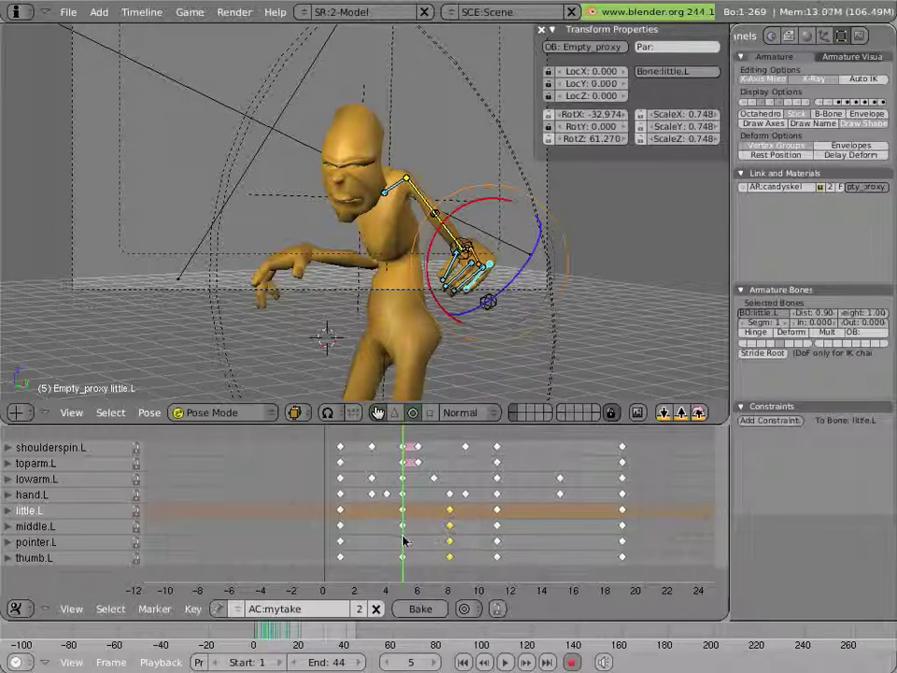
At frame 10, select pointer.L, middle.L and little.L, rotate them upward and scale them up
drag(396, 539, 492, 540)
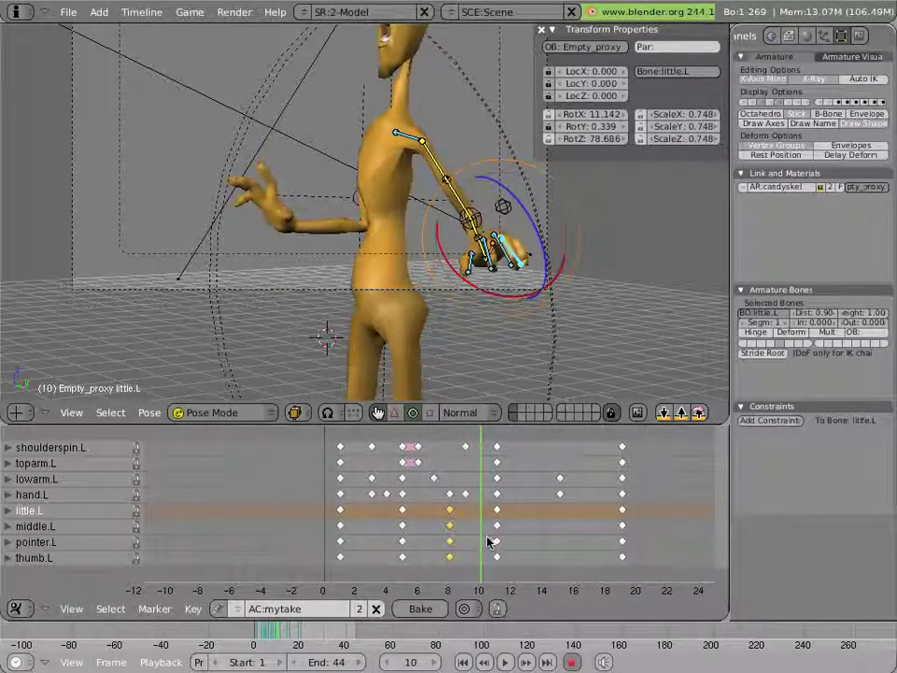
right_click(512, 245)
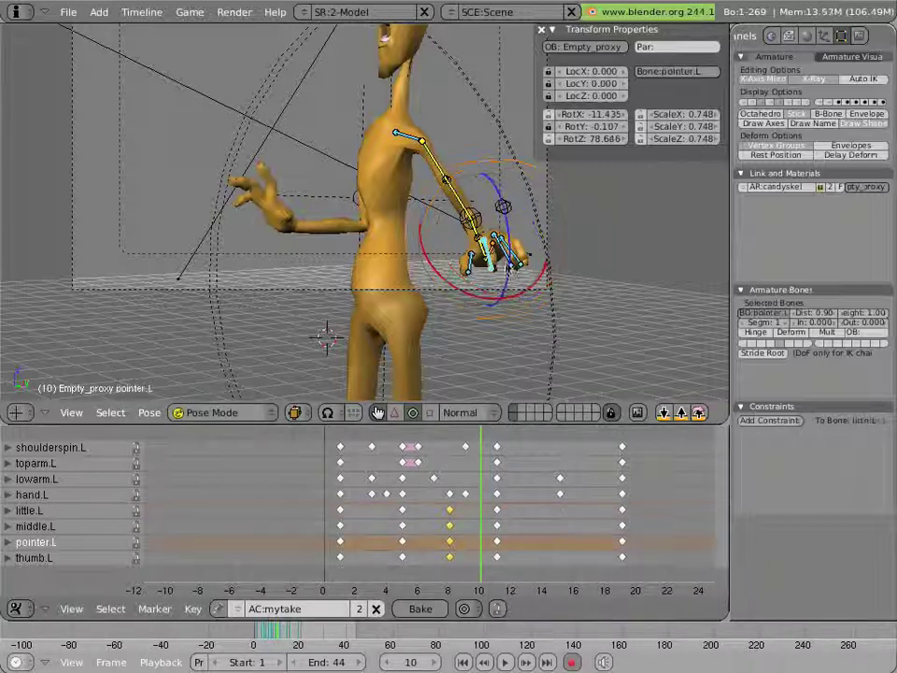
shift+right_click(505, 253)
shift+right_click(495, 260)
mouse_move(527, 288)
mouse_down()
mouse_move(532, 277)
mouse_move(512, 290)
mouse_up()
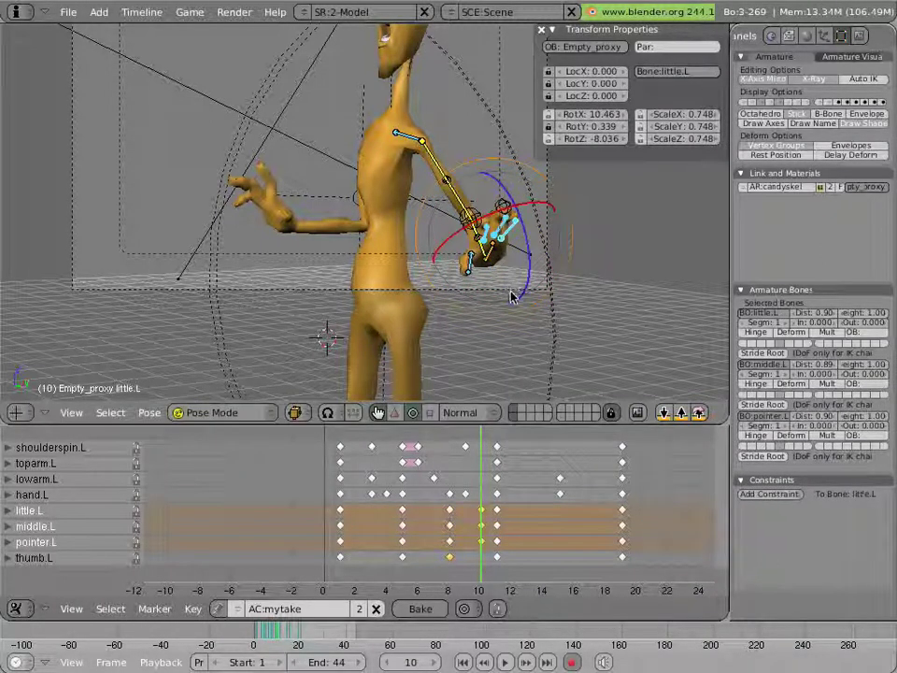
key(s)
click(512, 339)
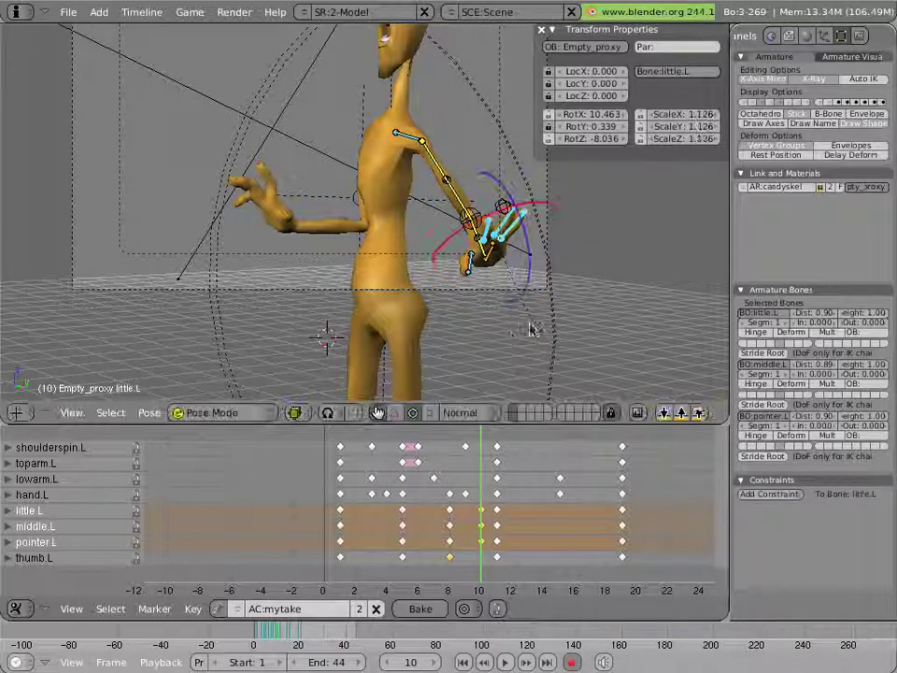
Move the frame 11 keys of little.L, middle.L and pointer.L to frame 13
mouse_move(478, 459)
mouse_down()
mouse_move(465, 460)
mouse_move(495, 460)
mouse_up()
click(496, 460)
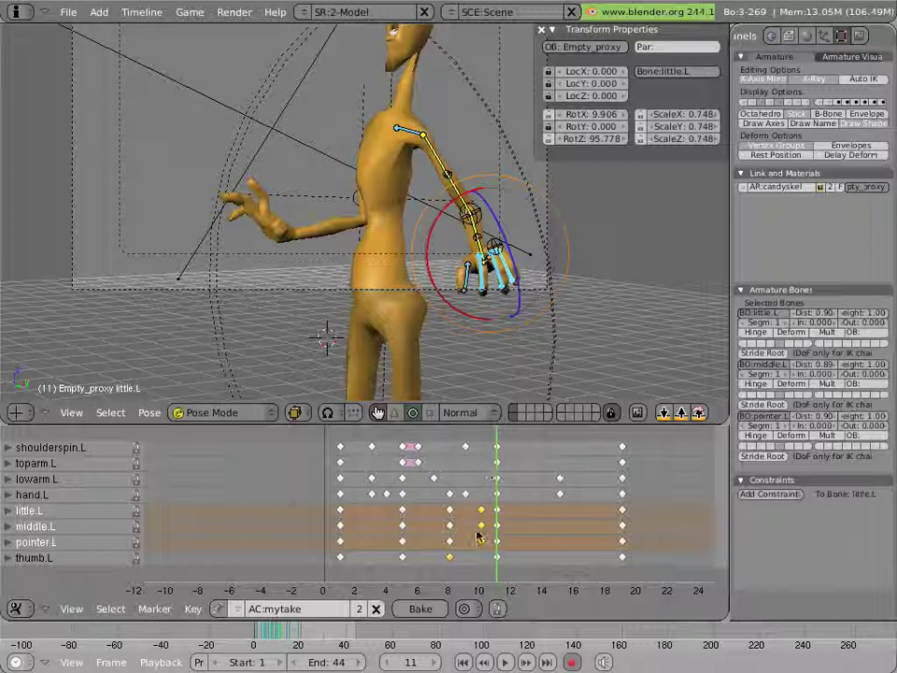
click(497, 511)
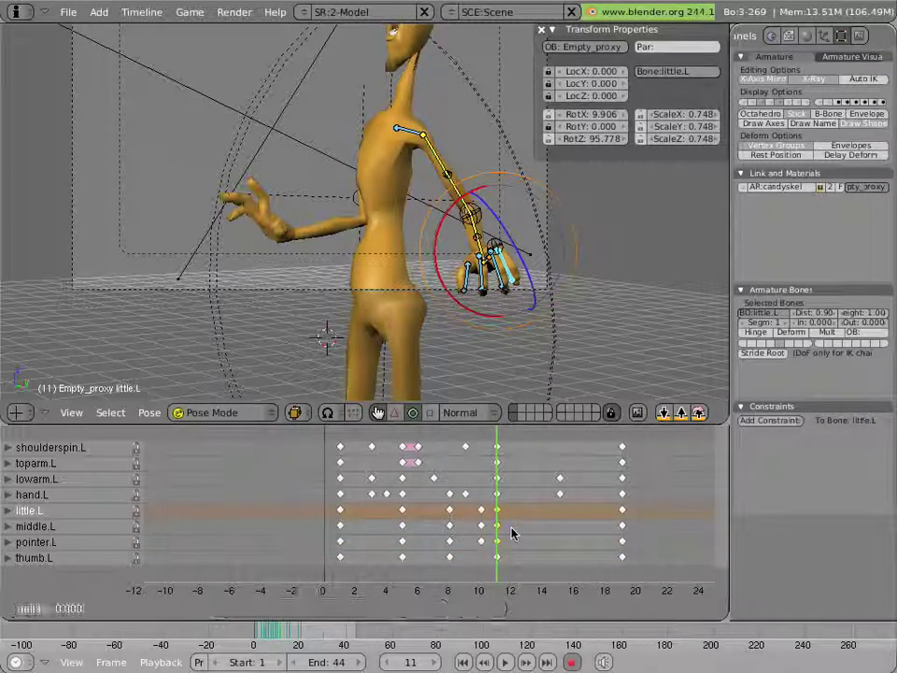
click(528, 531)
Play back the take, hide the armature's layer and review the full-body motion in an enlarged view with all bones deselected
click(460, 526)
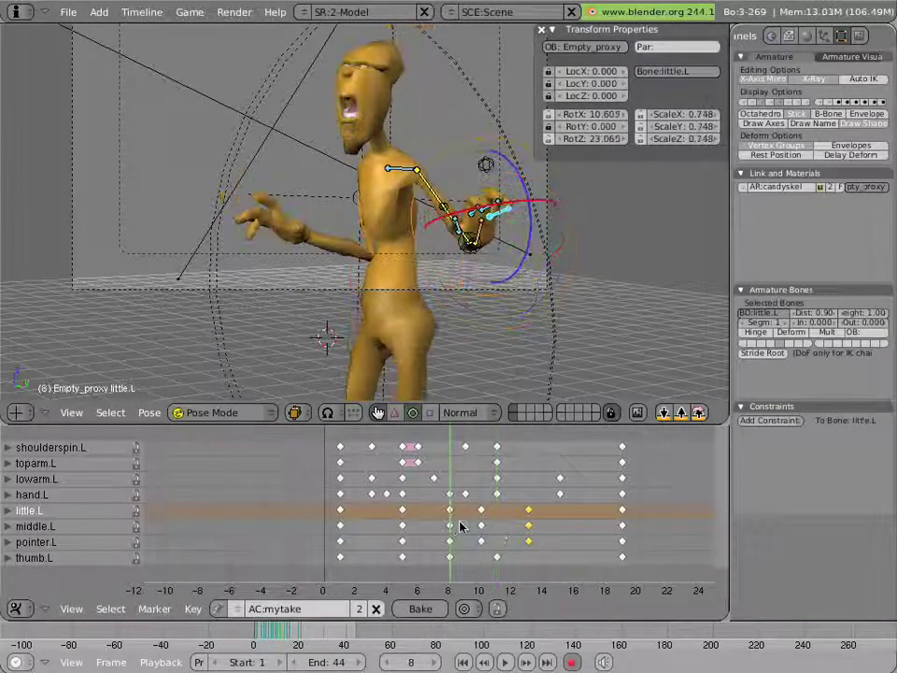
key(alt+a)
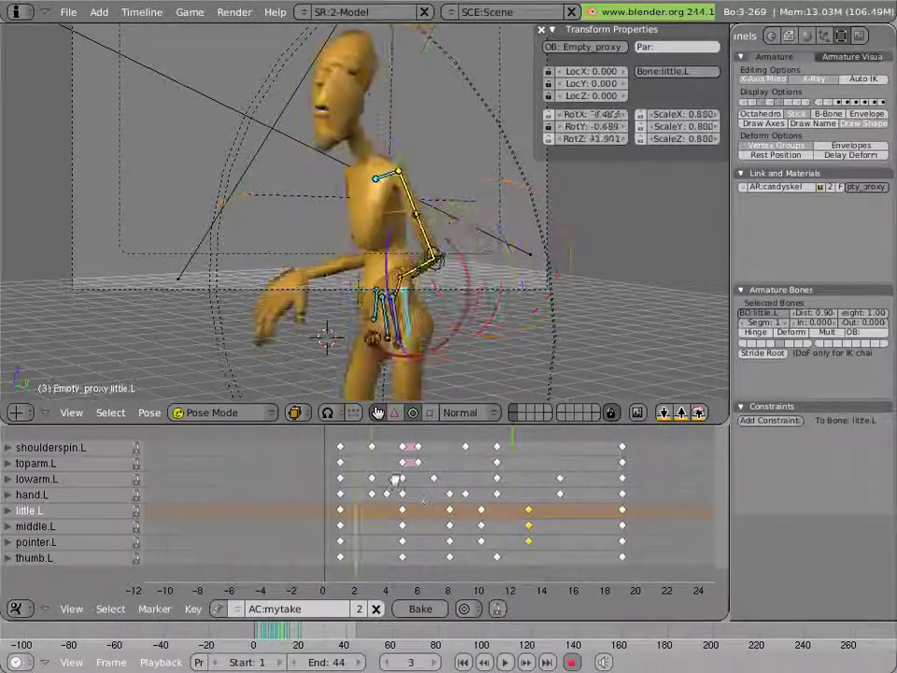
key(Escape)
click(511, 409)
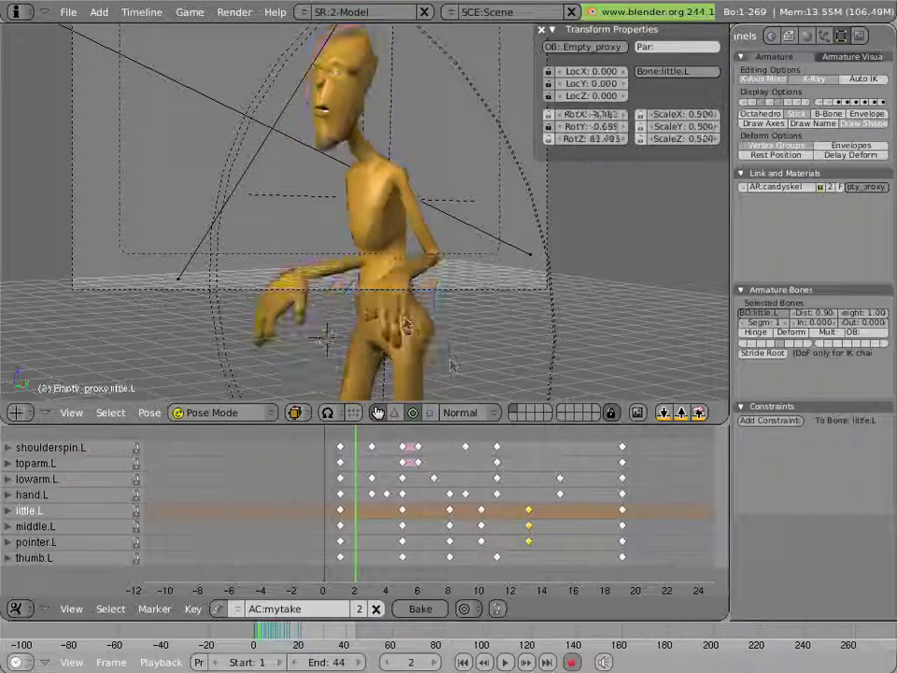
key(ctrl+Up)
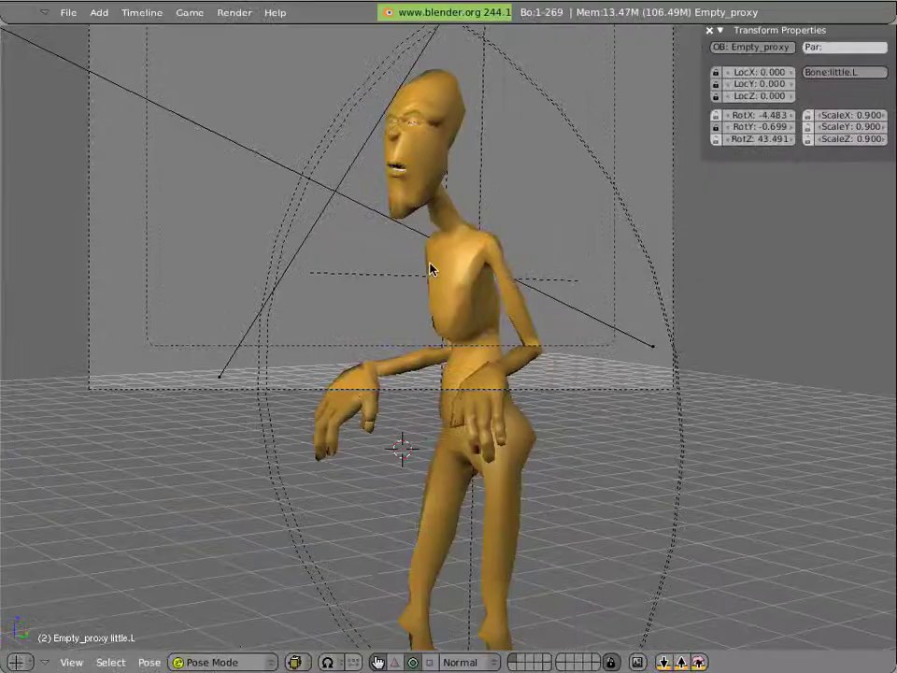
key(ctrl+Up)
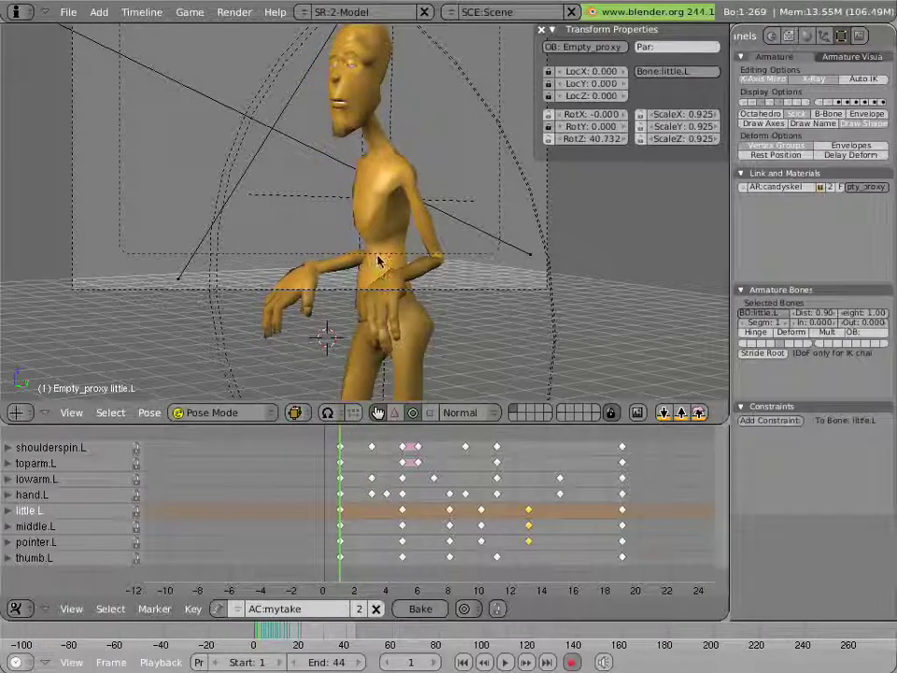
key(ctrl+Up)
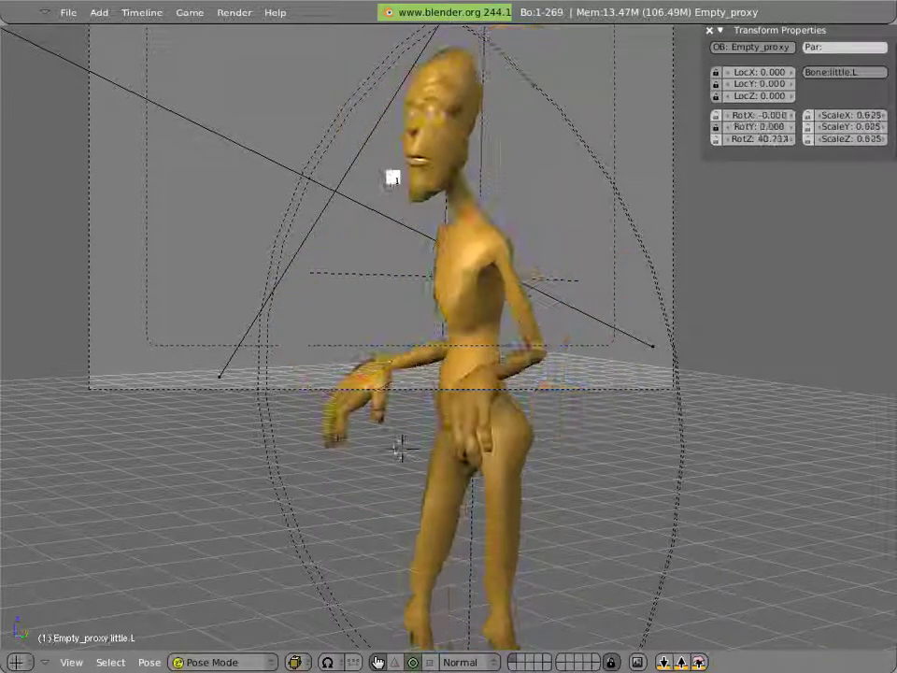
key(a)
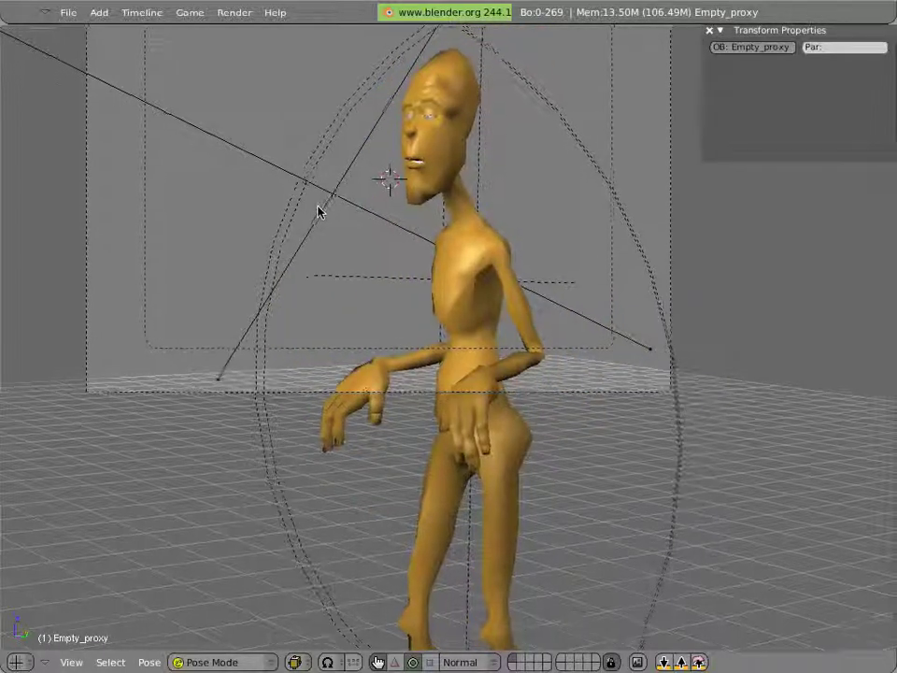
middle_drag(320, 220, 297, 317)
key(ctrl+Up)
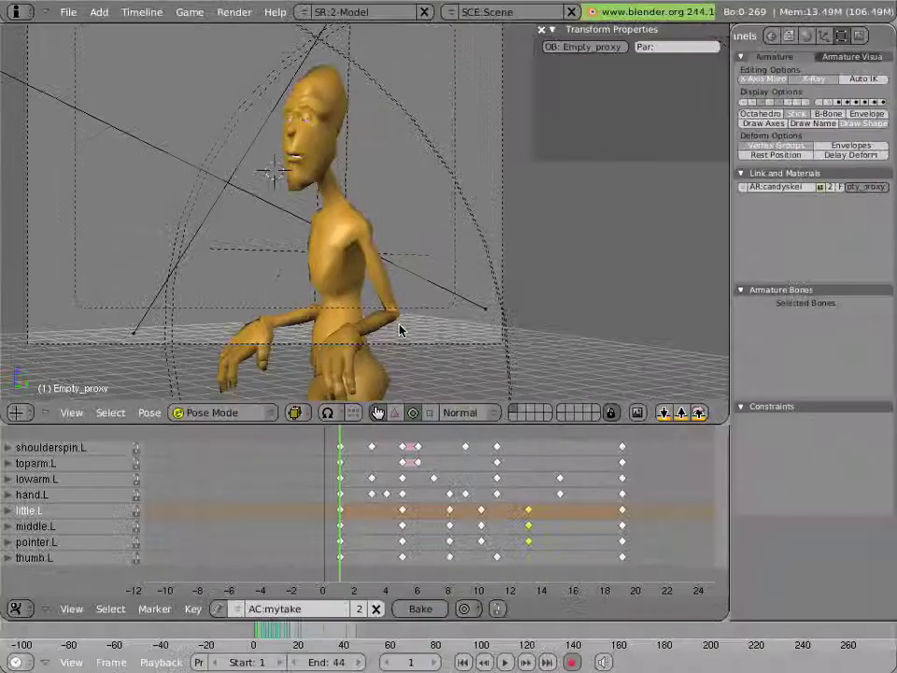
Show the armature's layer again, select Camera.001 and raise its passepartout alpha to 1
shift+click(513, 418)
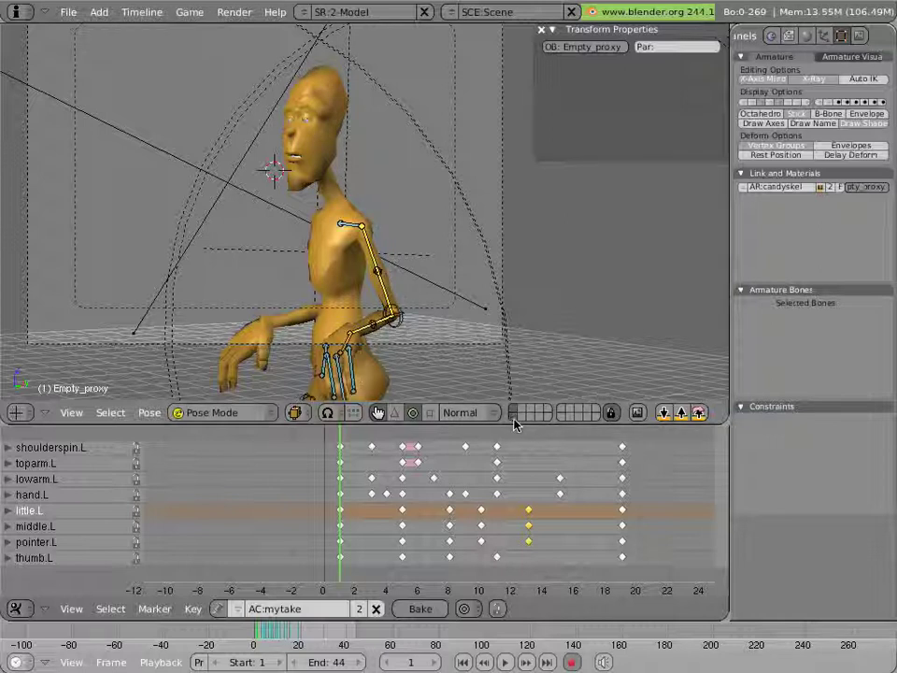
right_click(568, 348)
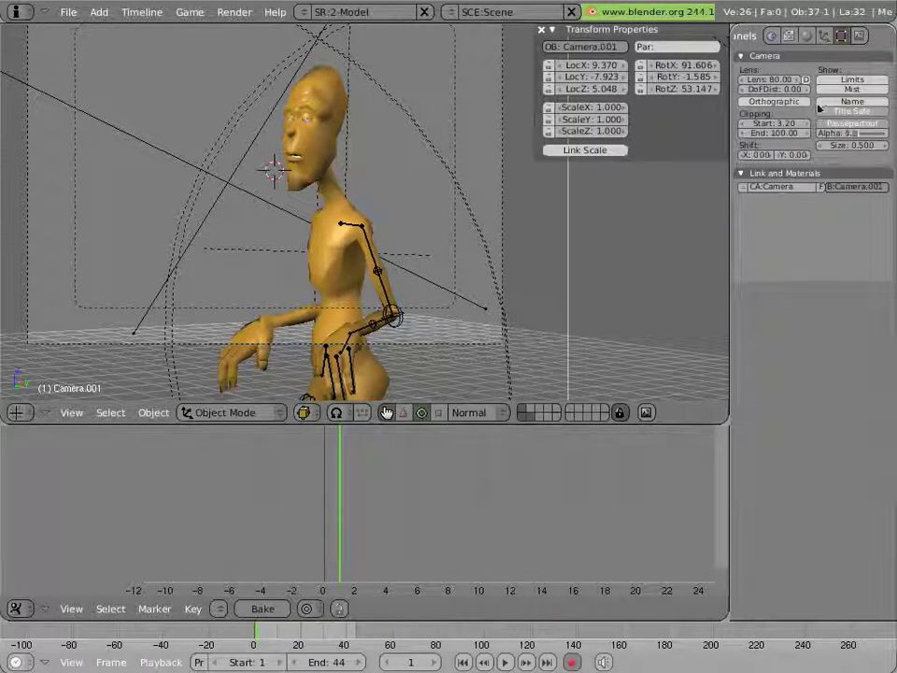
click(846, 124)
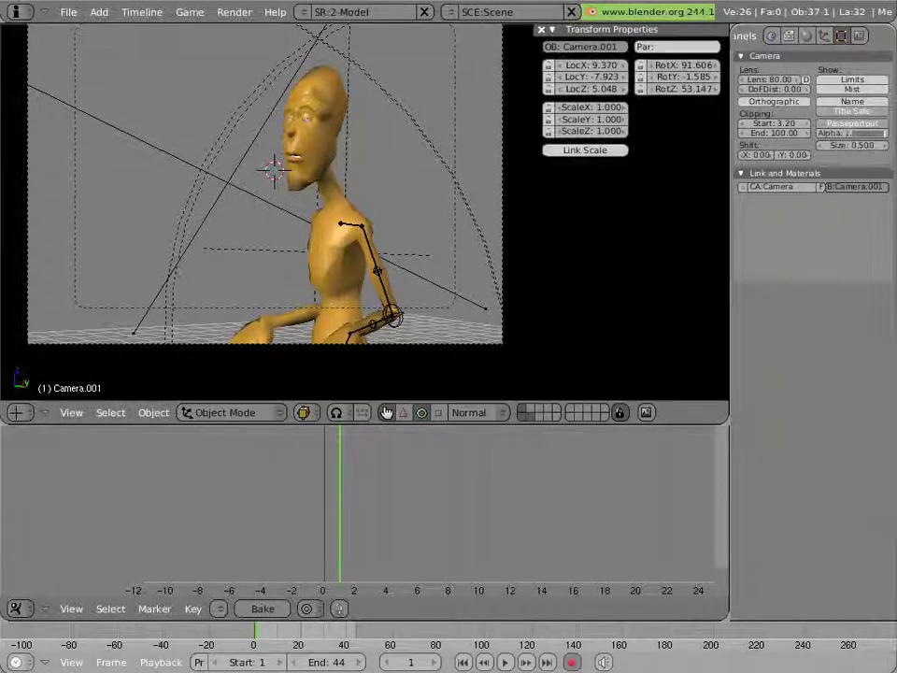
Play back the take in the enlarged camera view, with the arm bones visible and with them hidden
key(ctrl+Up)
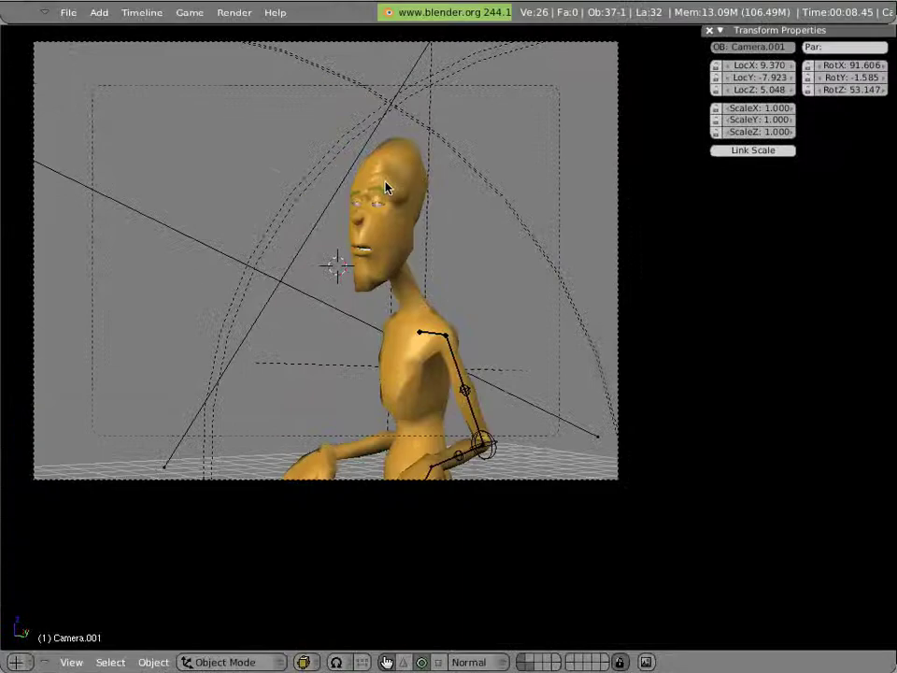
shift+middle_drag(358, 189, 410, 223)
key(alt+a)
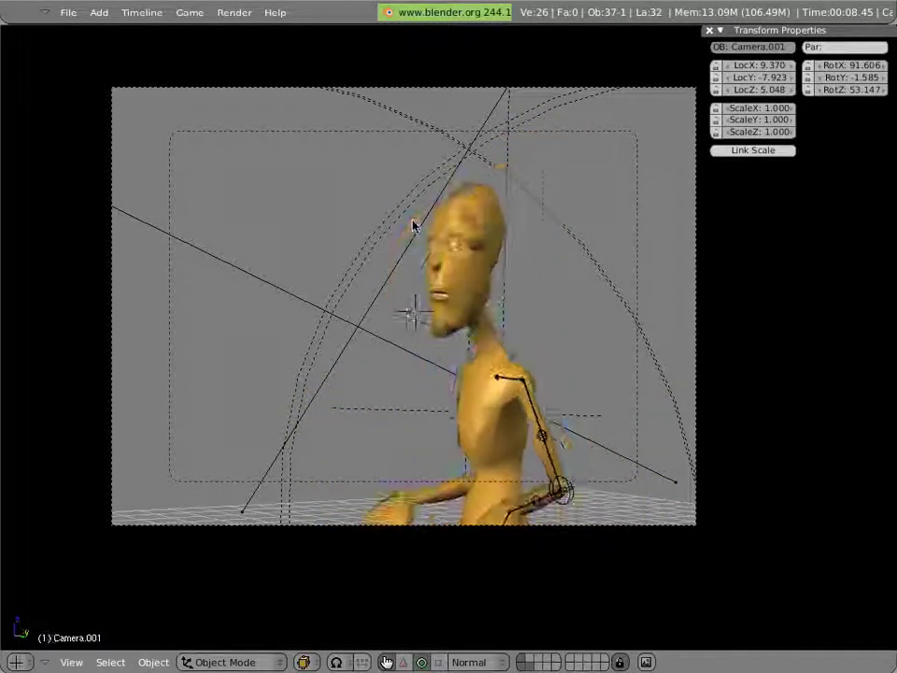
key(ctrl+Up)
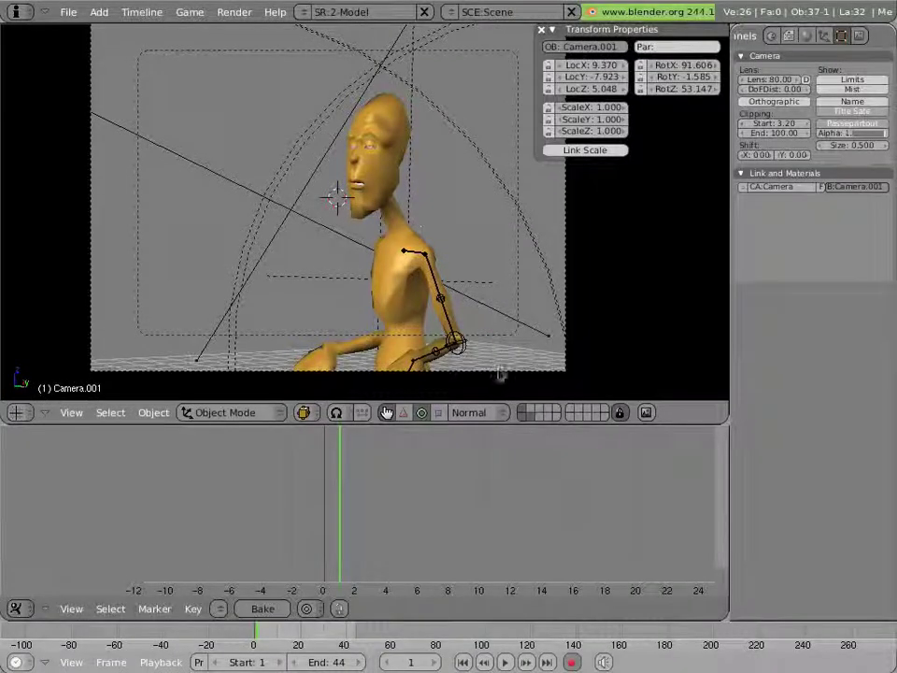
shift+click(522, 416)
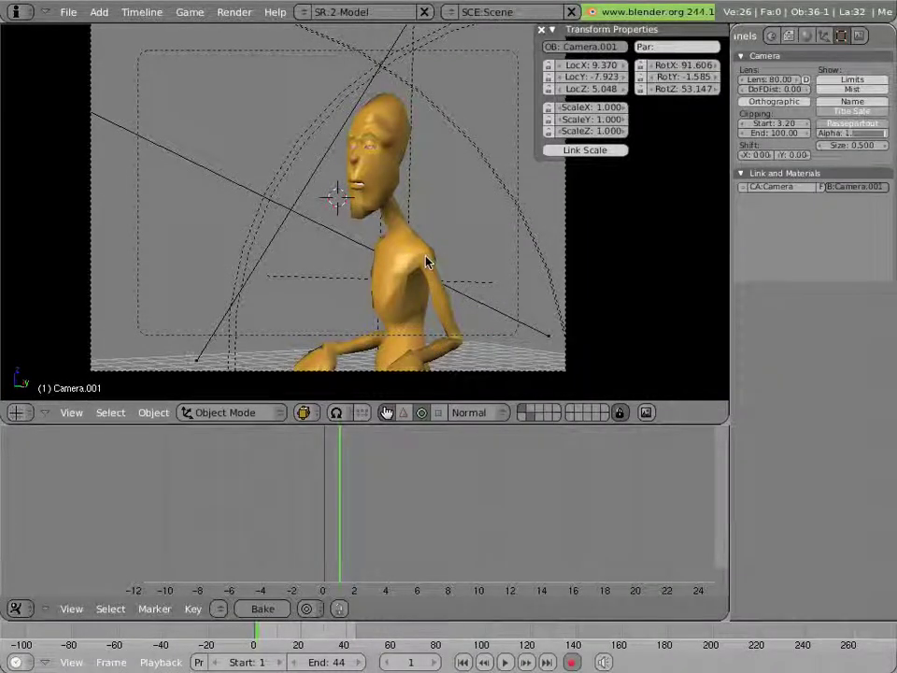
key(ctrl+Up)
key(alt+a)
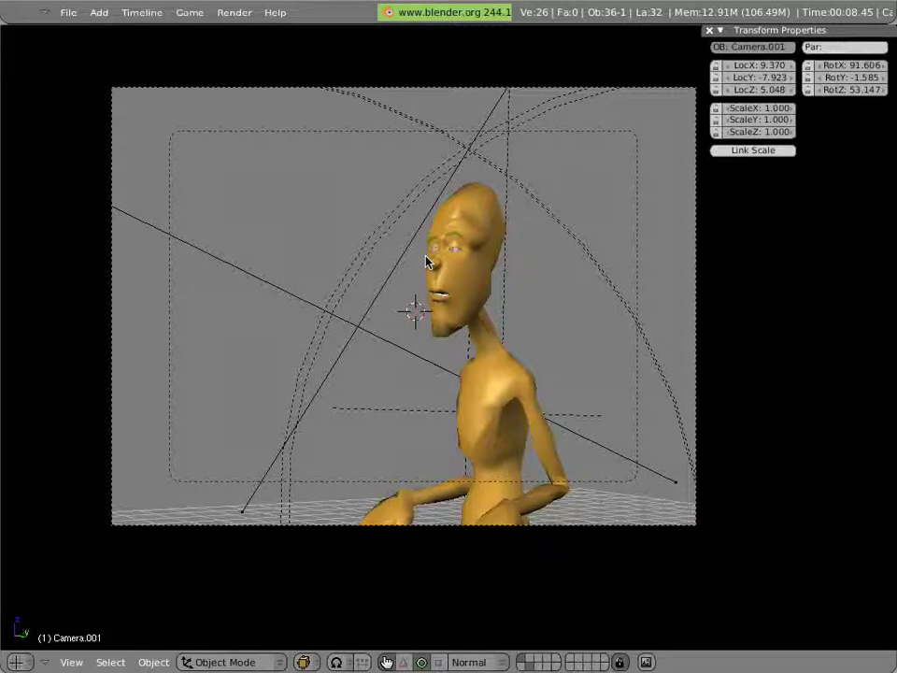
key(ctrl+Down)
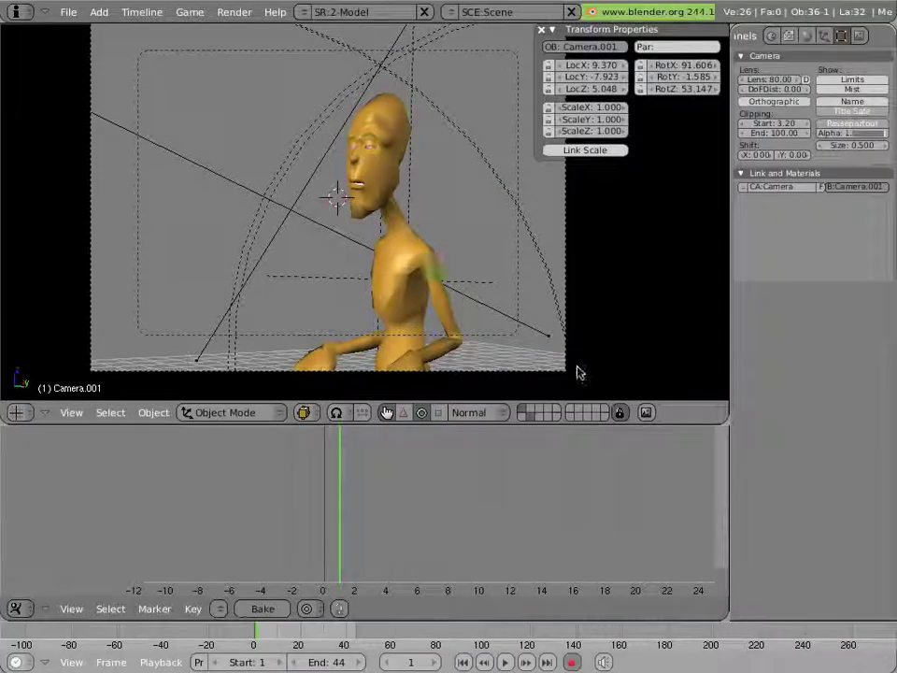
Make the armature's layer visible alongside the character, select shoulderspin.L and switch the armature display to the body bones
shift+click(524, 417)
click(524, 410)
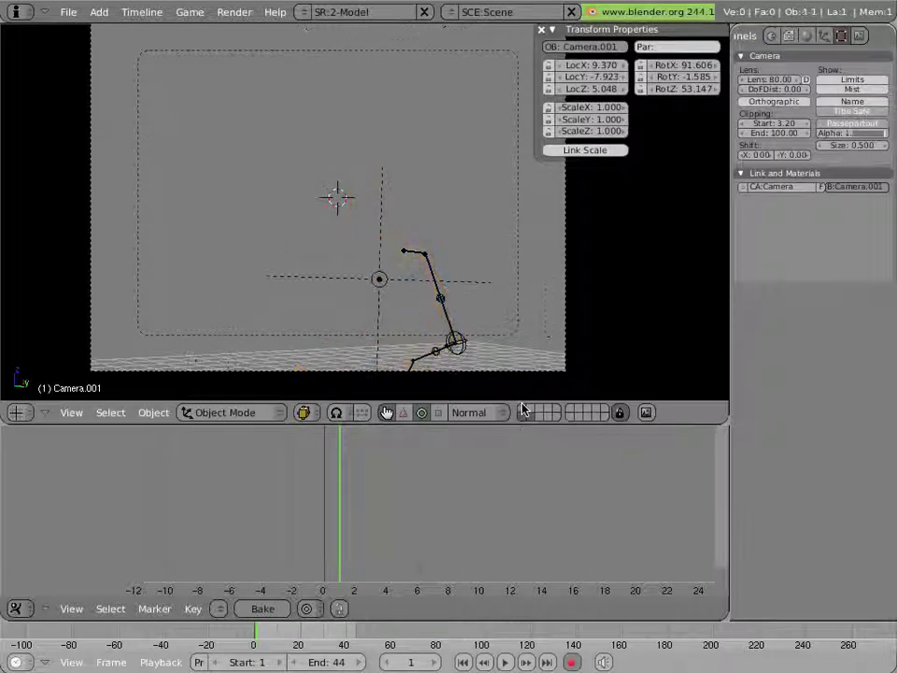
click(509, 412)
click(511, 411)
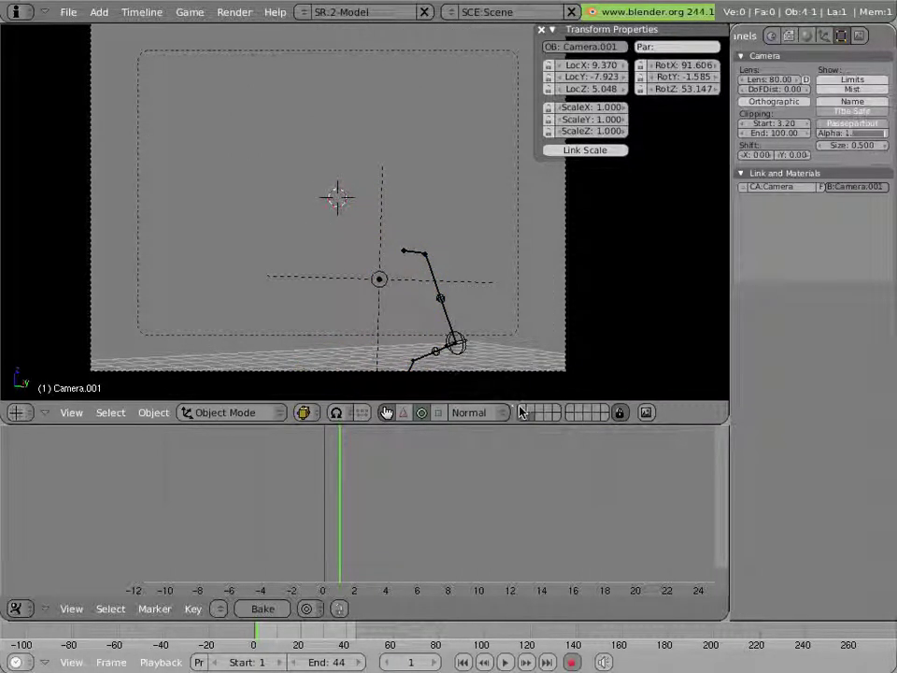
shift+click(523, 412)
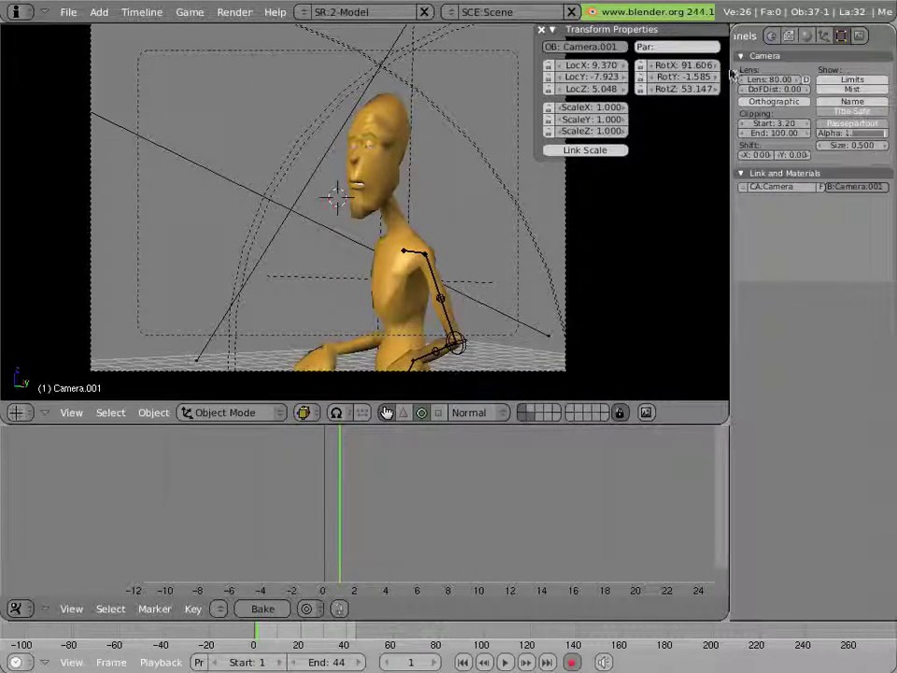
right_click(418, 262)
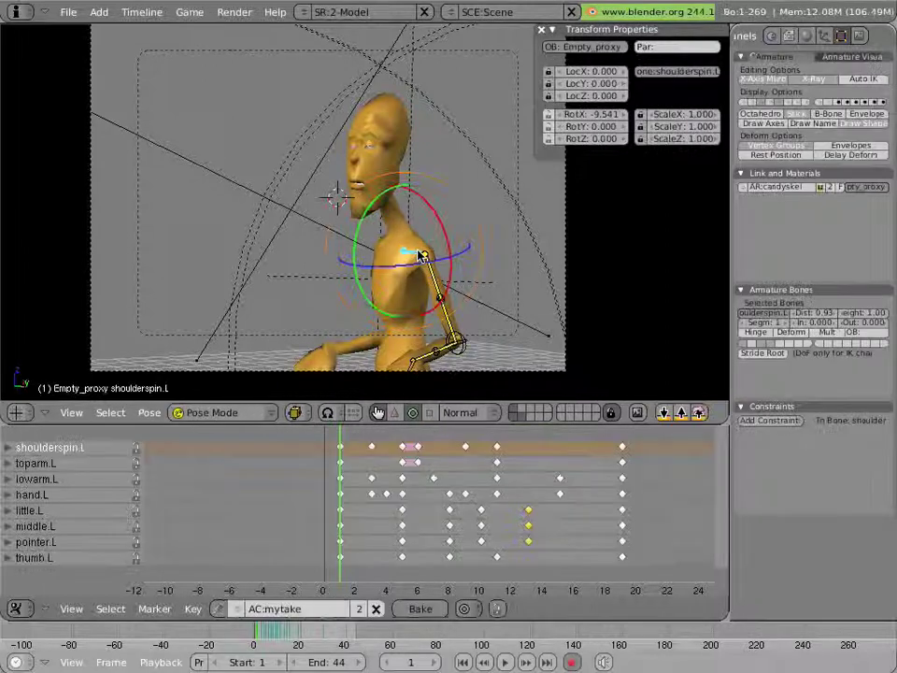
click(744, 103)
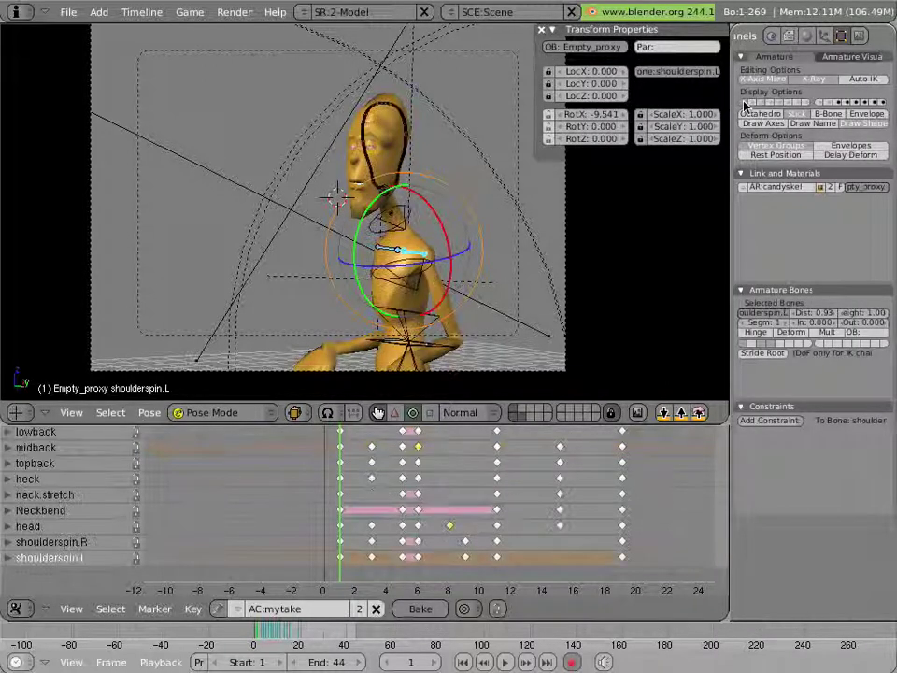
At frame 10, select the head bone and calculate its bone path
click(402, 485)
drag(402, 482, 480, 475)
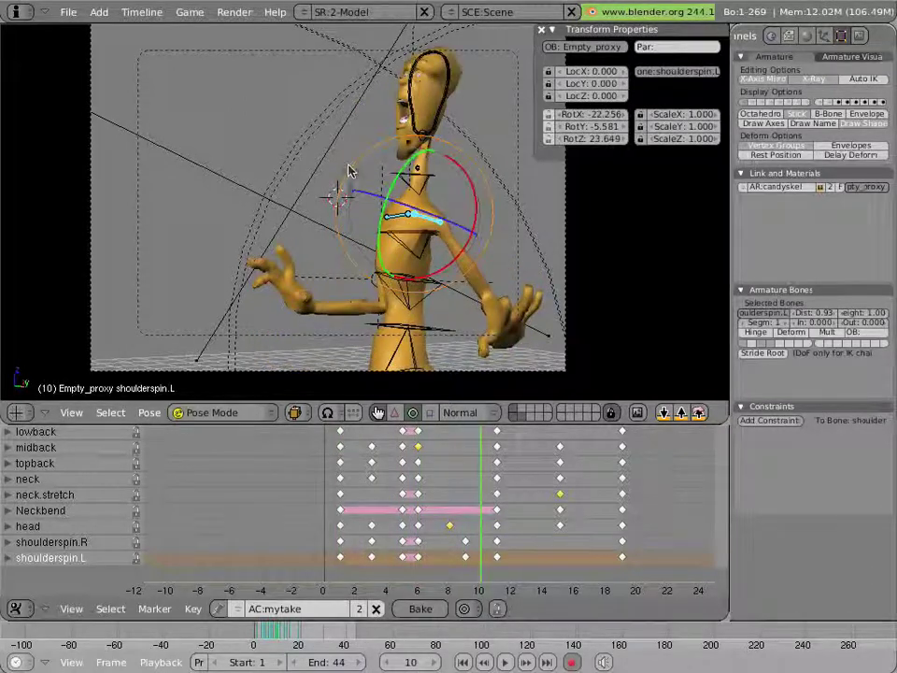
right_click(435, 123)
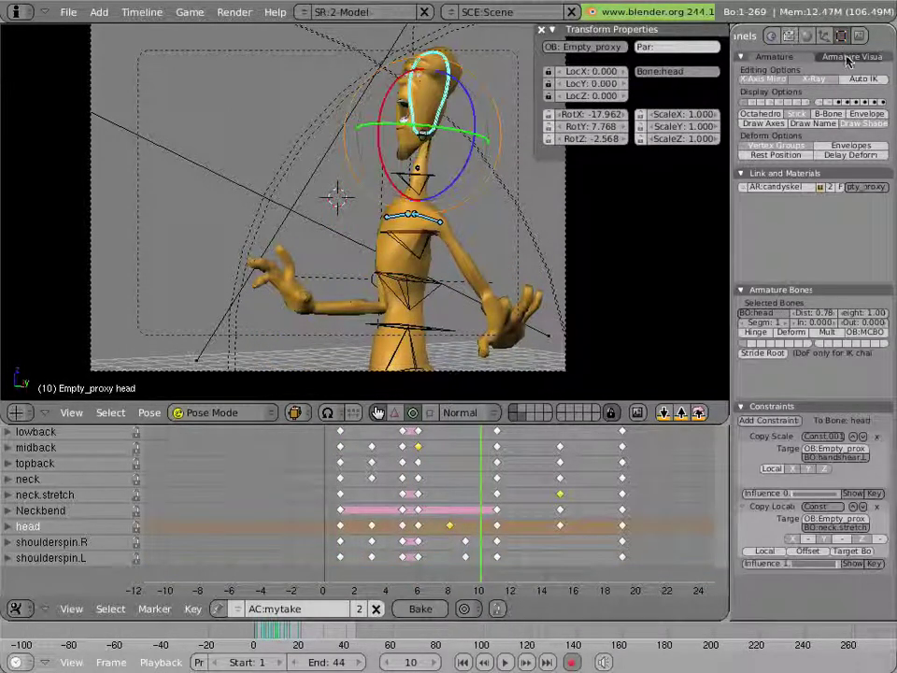
click(847, 58)
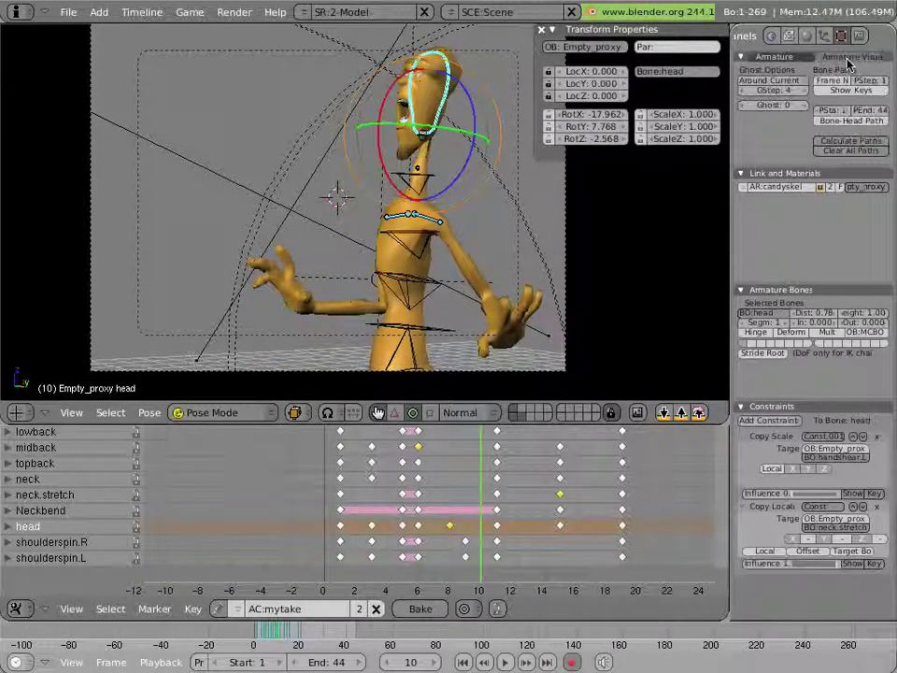
click(852, 141)
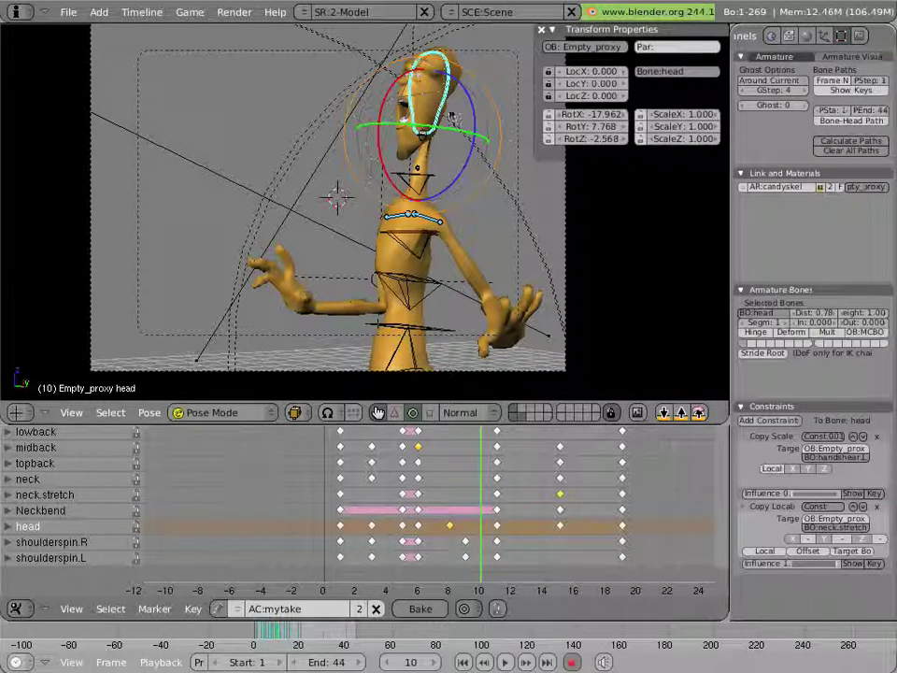
Examine the head's motion up close by scrubbing between frames 5 and 19
scroll(361, 121, up, 2)
shift+middle_drag(410, 90, 388, 171)
scroll(380, 184, up, 2)
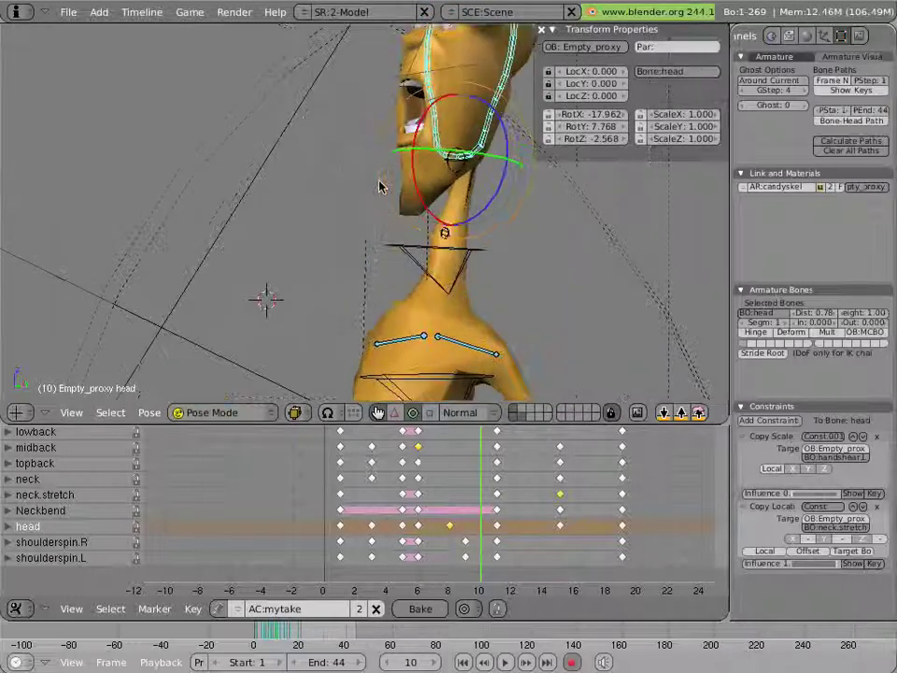
key(Left)
key(Left)
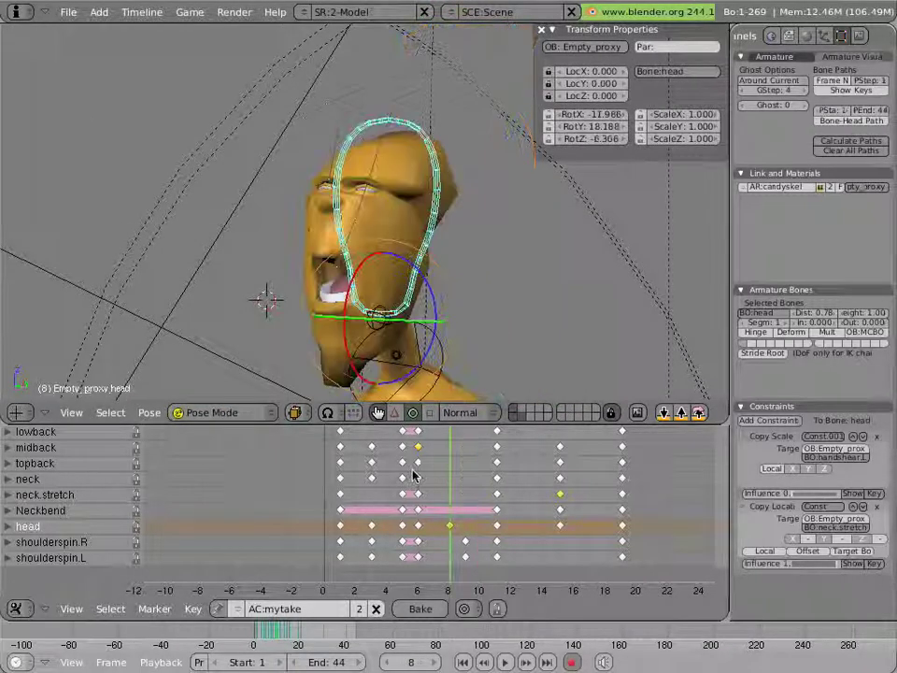
drag(414, 475, 620, 465)
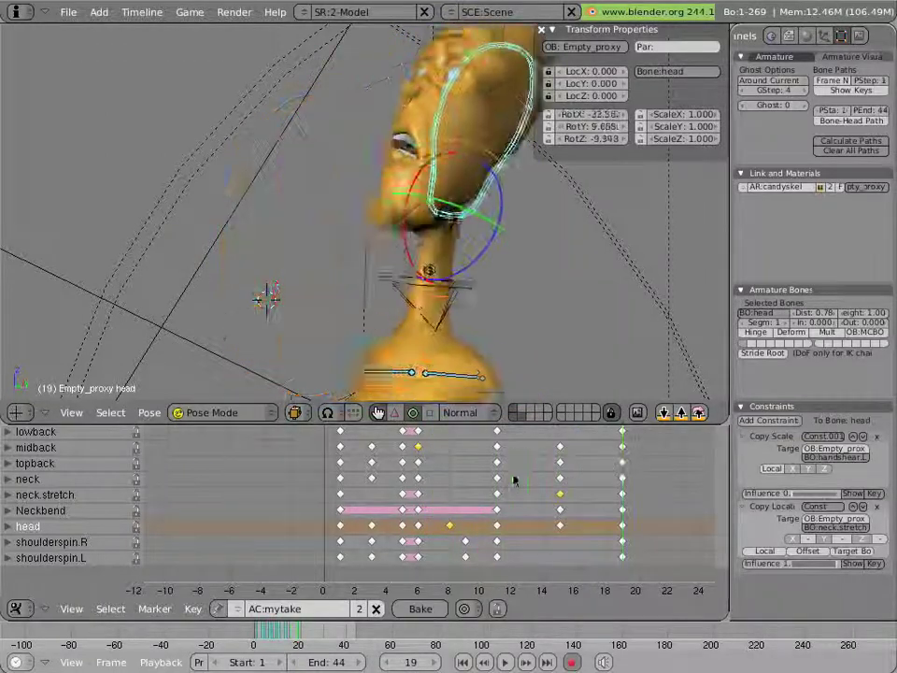
drag(473, 481, 403, 465)
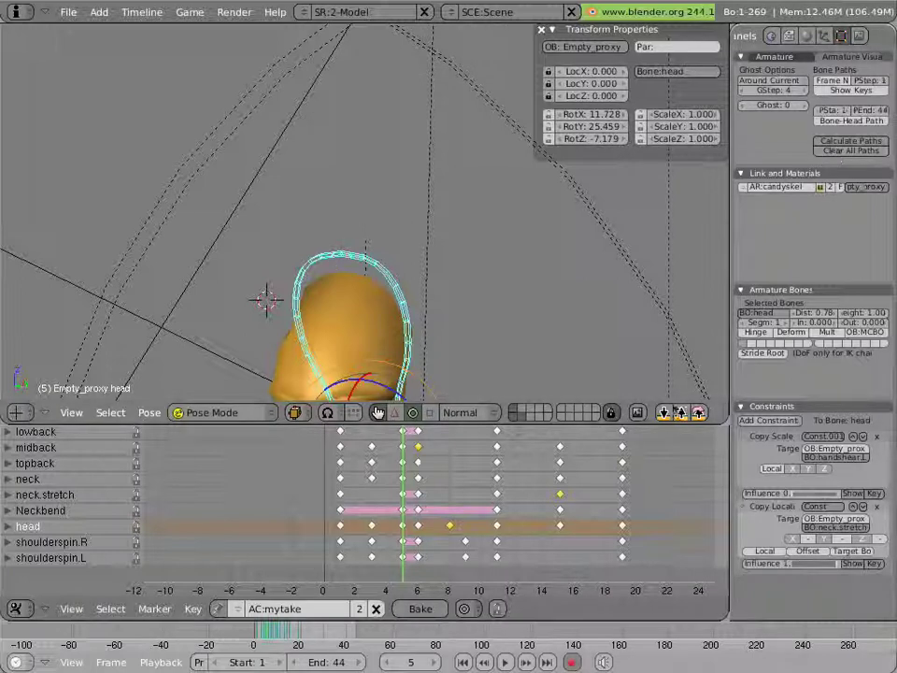
drag(417, 467, 467, 467)
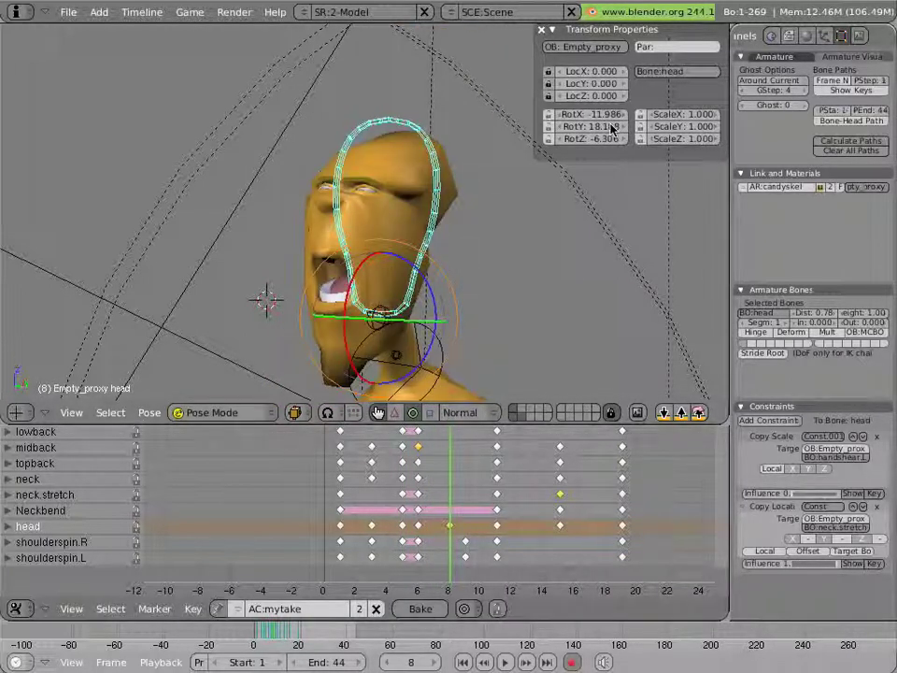
Set the armature's ghost count to 1 and step through the take from frame 1 to check the head's arc
click(807, 105)
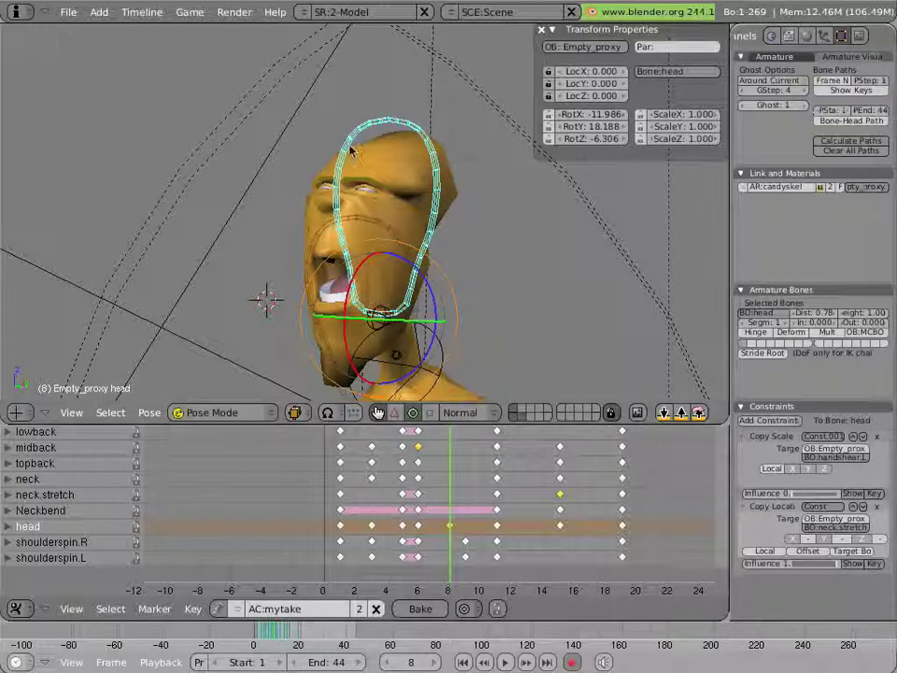
drag(417, 466, 345, 462)
key(Right)
key(Right)
key(Right)
key(Right)
key(Right)
key(Right)
key(Right)
key(Right)
key(Right)
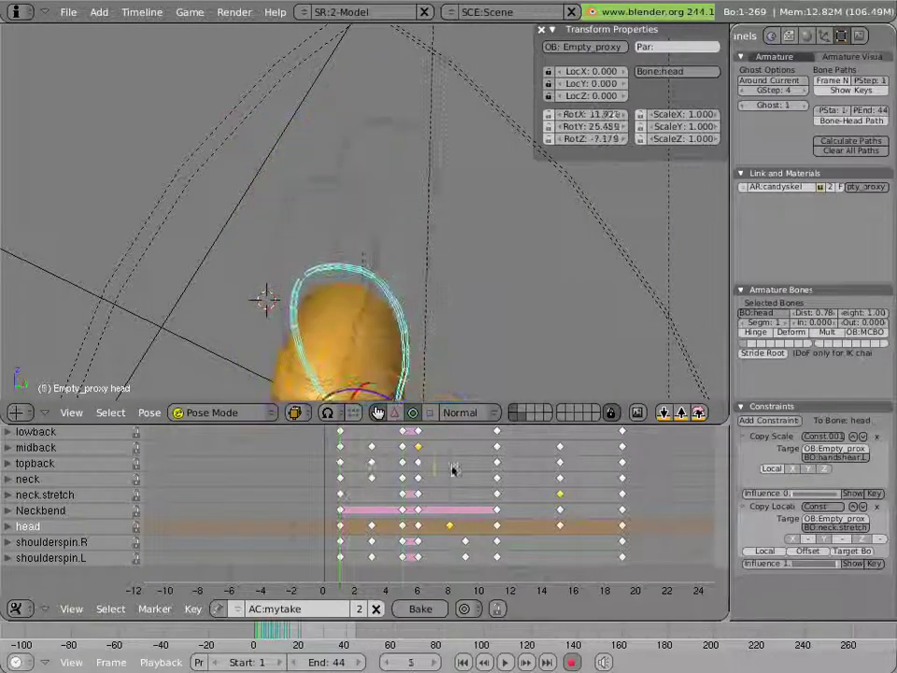
Step through the frames around frame 7 to check the head, and set the armature's ghost count to 0 in the full camera view
key(Left)
key(Left)
key(Left)
key(Left)
key(Left)
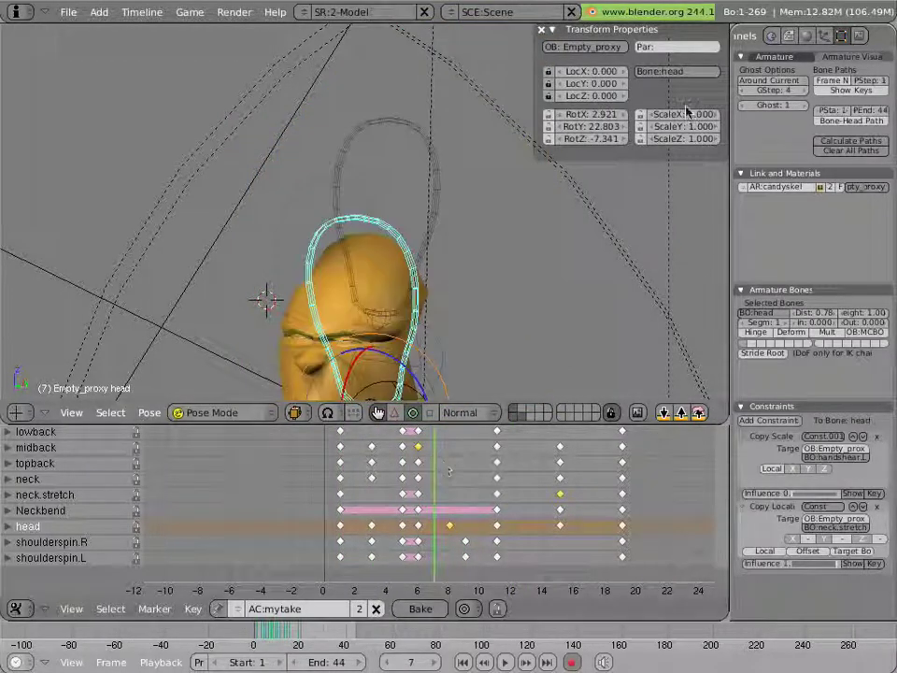
click(745, 108)
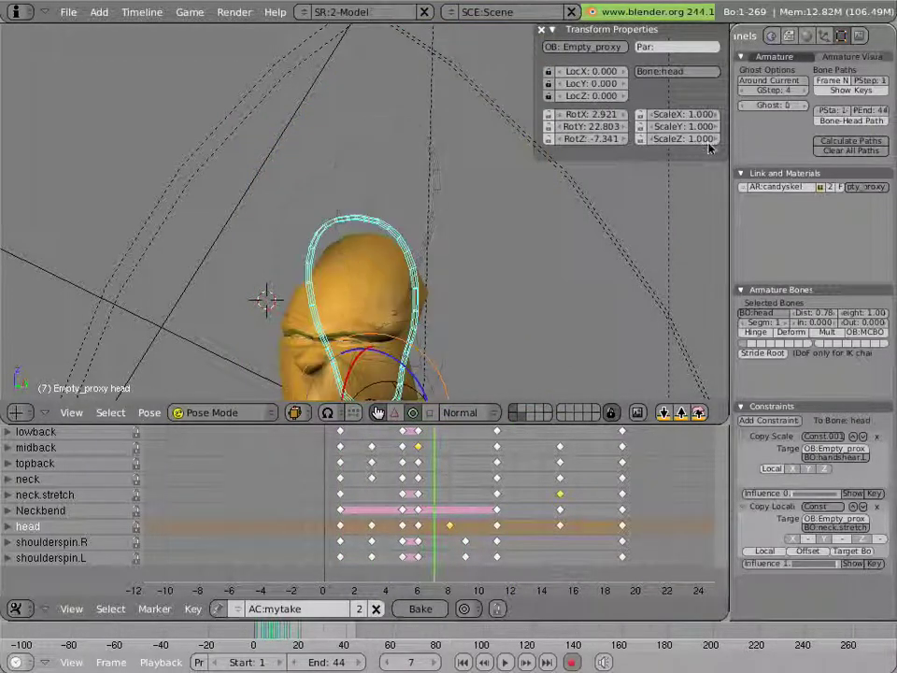
scroll(340, 250, down, 4)
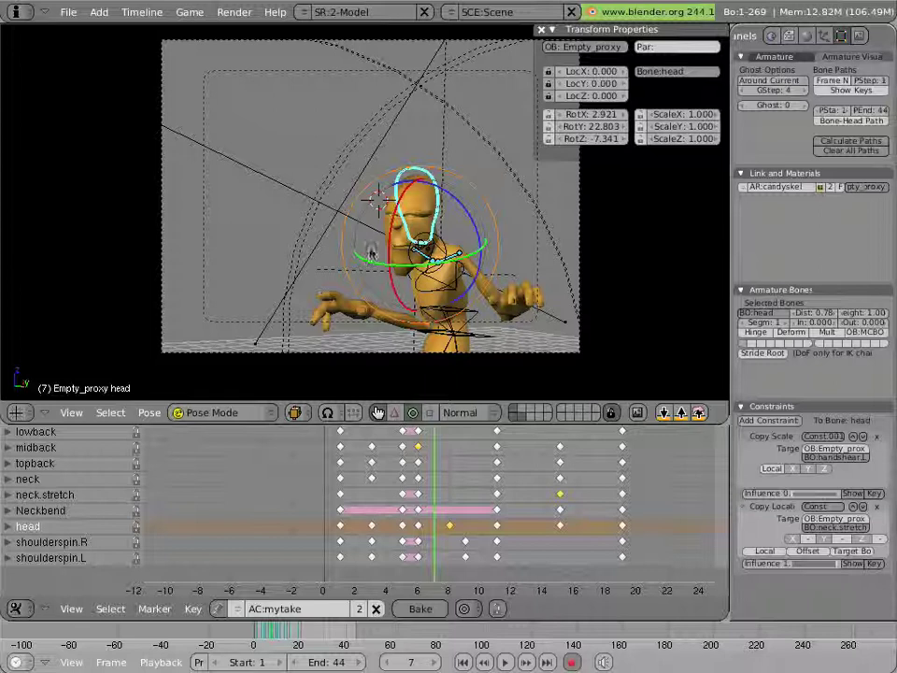
Scrub through the take up to frame 17 and back to frame 1, and save the file with the armature hidden
drag(445, 436, 481, 438)
drag(547, 431, 568, 388)
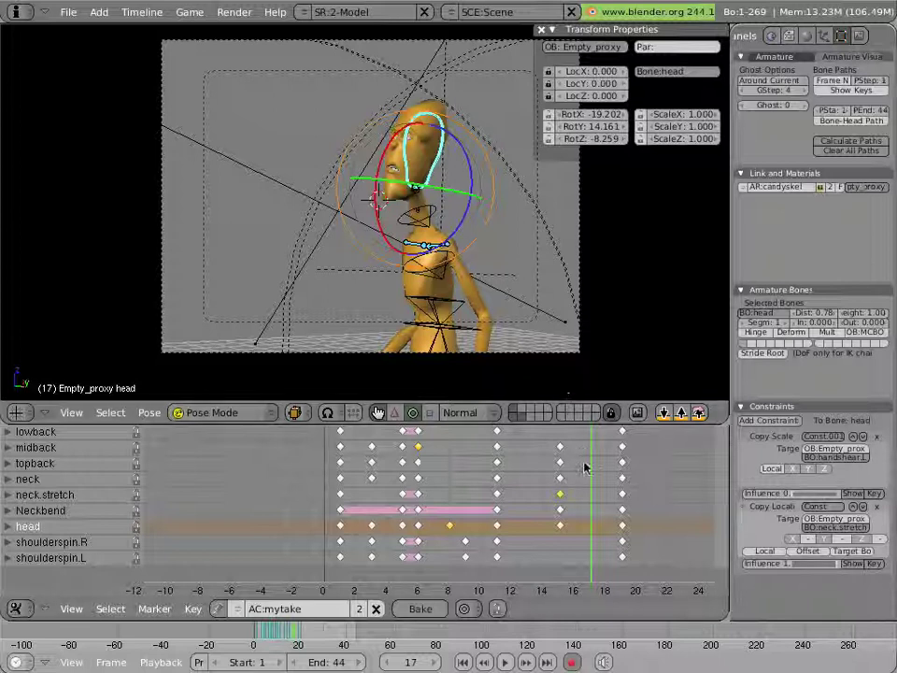
drag(585, 466, 320, 487)
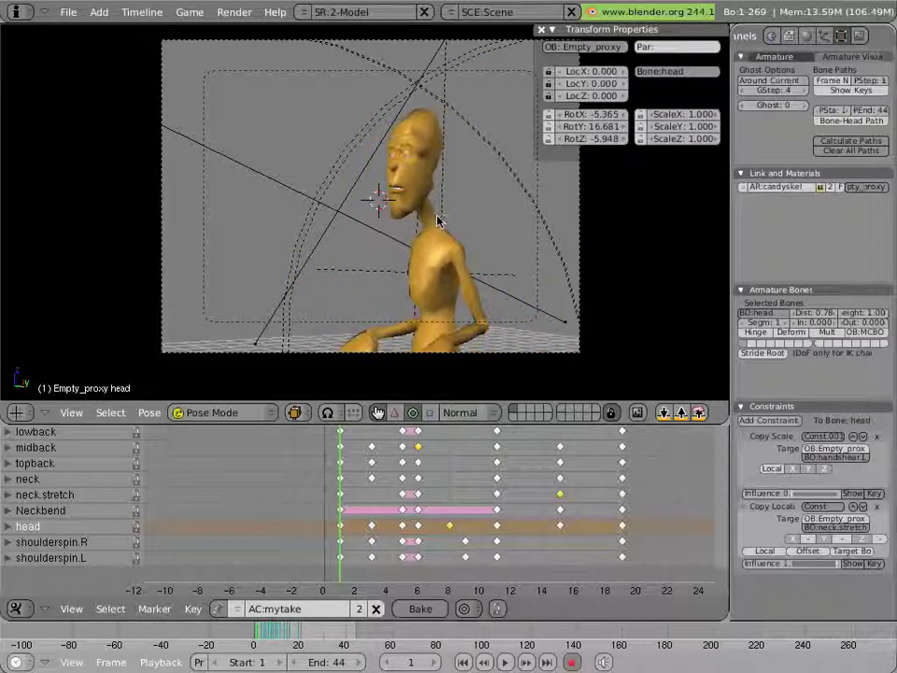
key(ctrl+w)
key(Return)
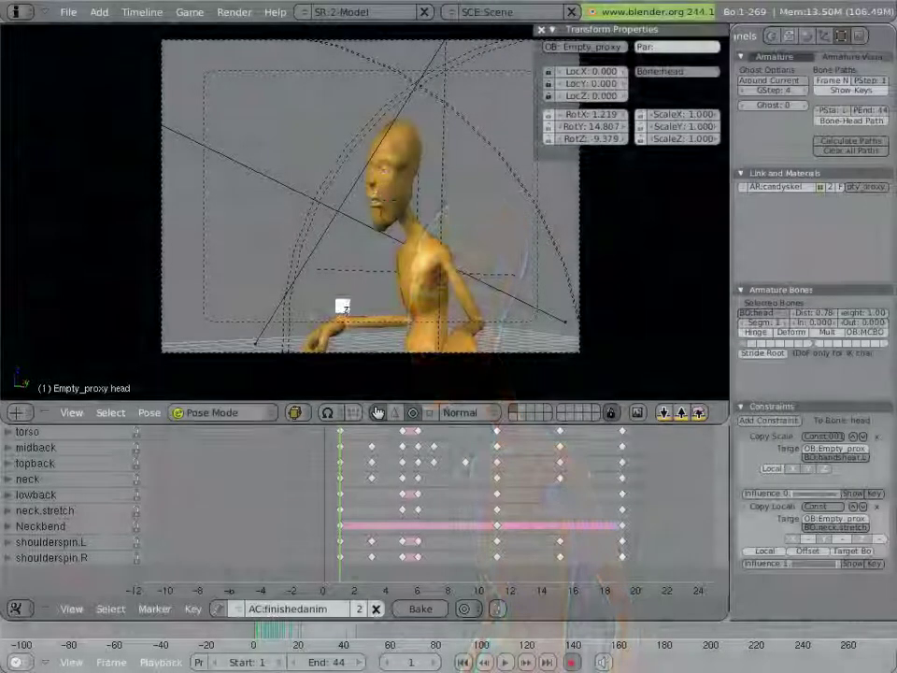
Play back the finishedanim action in camera view to review the completed take
key(Escape)
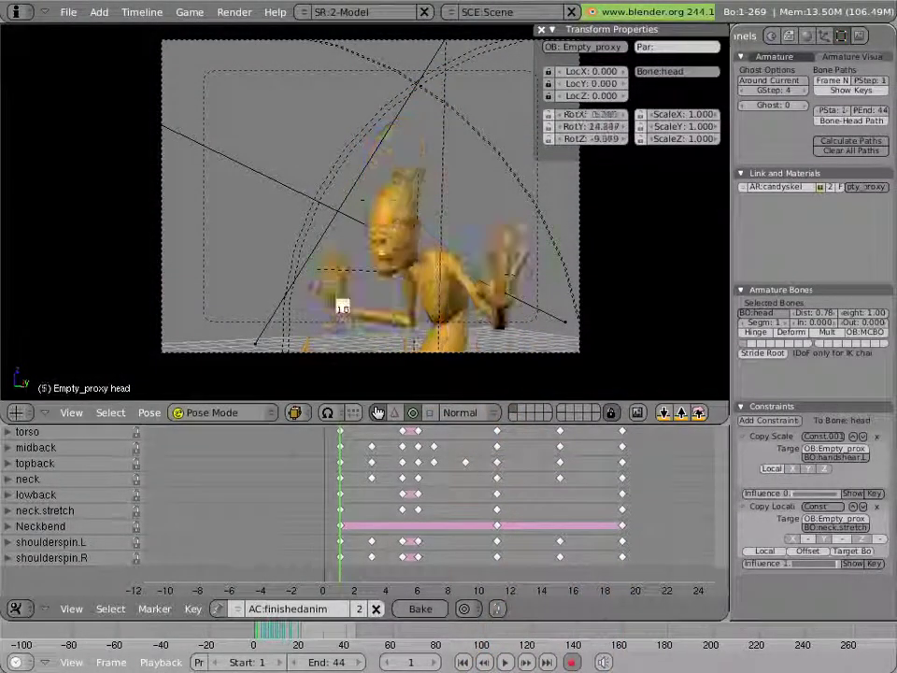
key(Escape)
key(alt+a)
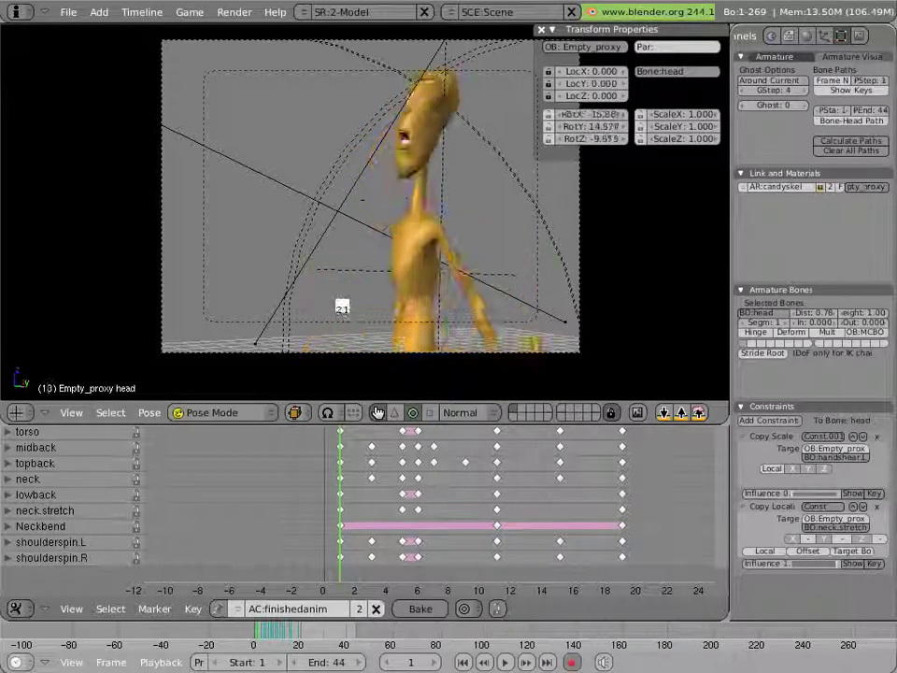